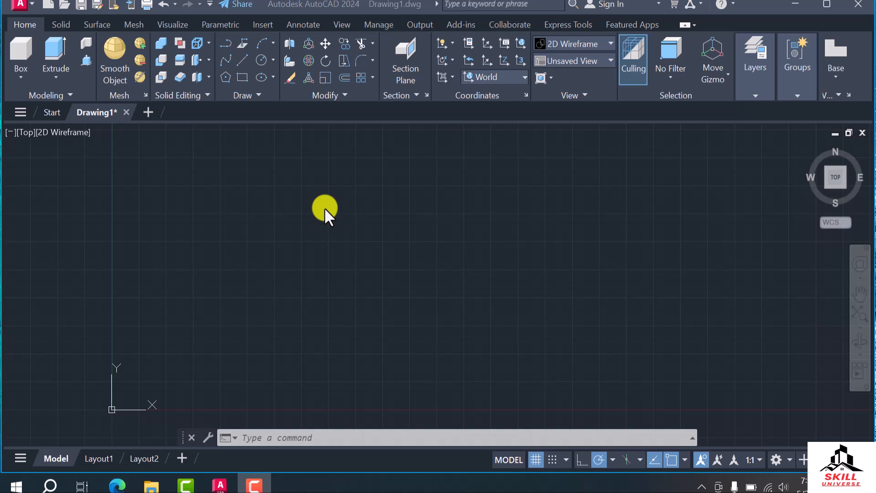
Set the drawing's length units to Architectural with a precision of 0'-0"
left_click(349, 204)
type("un")
key("Return")
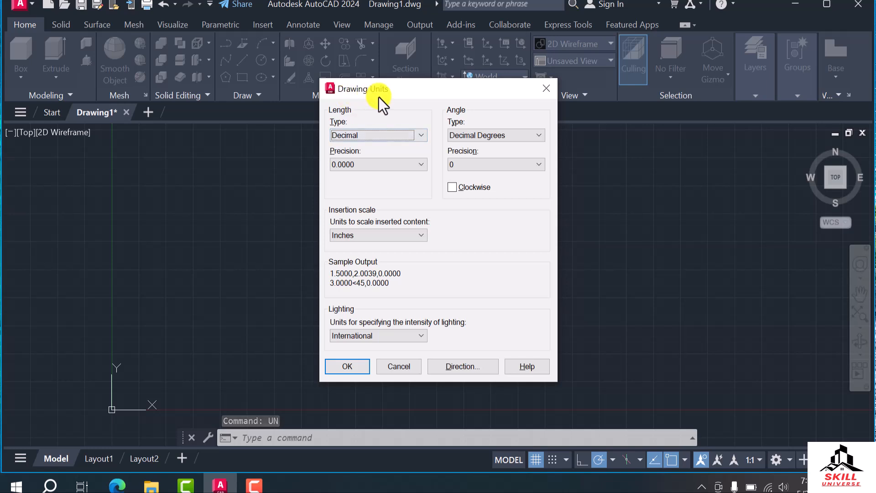
left_click(420, 134)
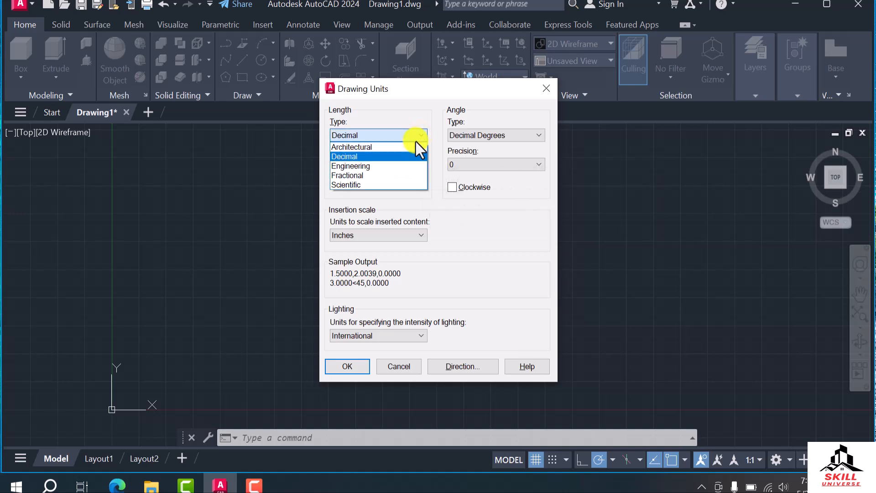
left_click(372, 146)
left_click(379, 166)
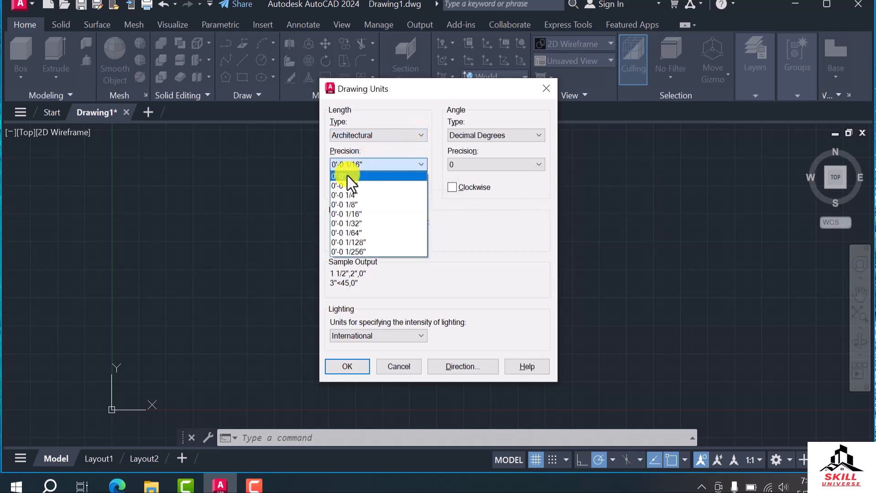
left_click(347, 176)
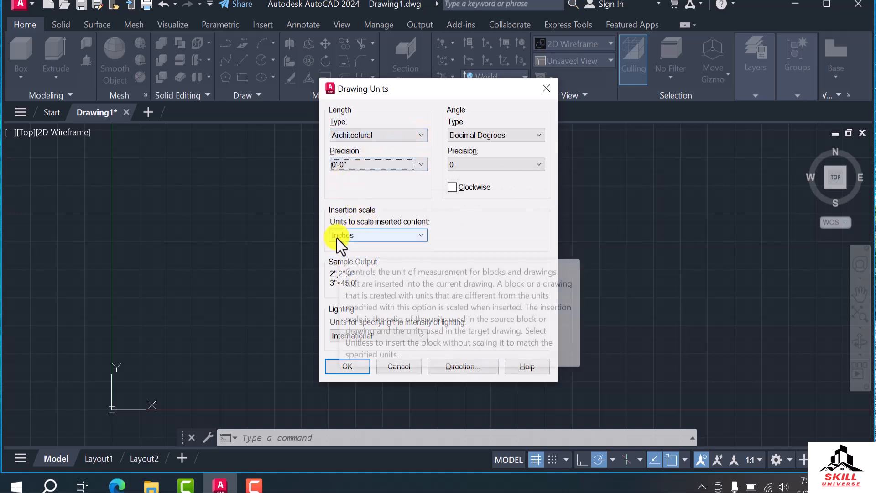
left_click(346, 366)
Draw a rectangle 9' wide and 6' high in model space
scroll(233, 253, "down", 2)
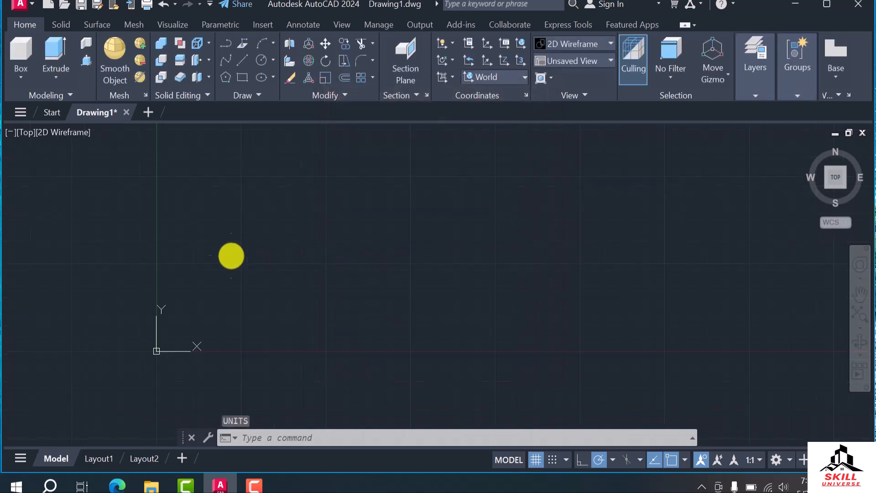
scroll(486, 194, "up", 2)
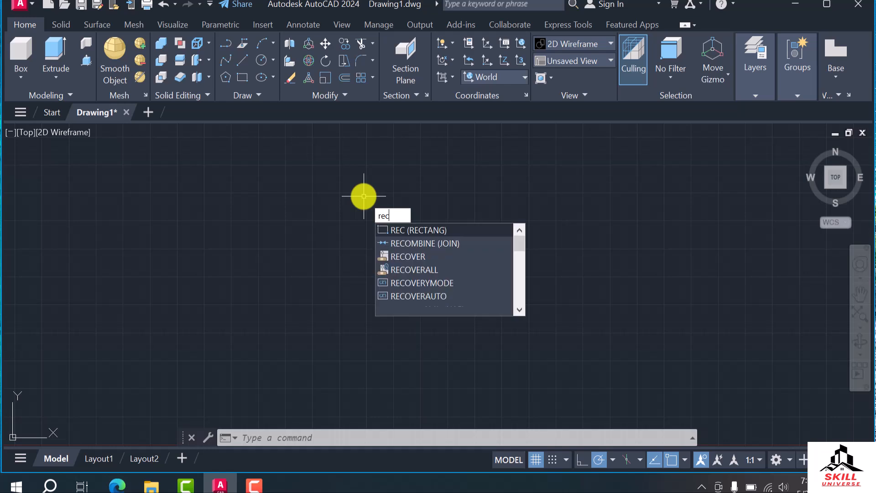
key("Return")
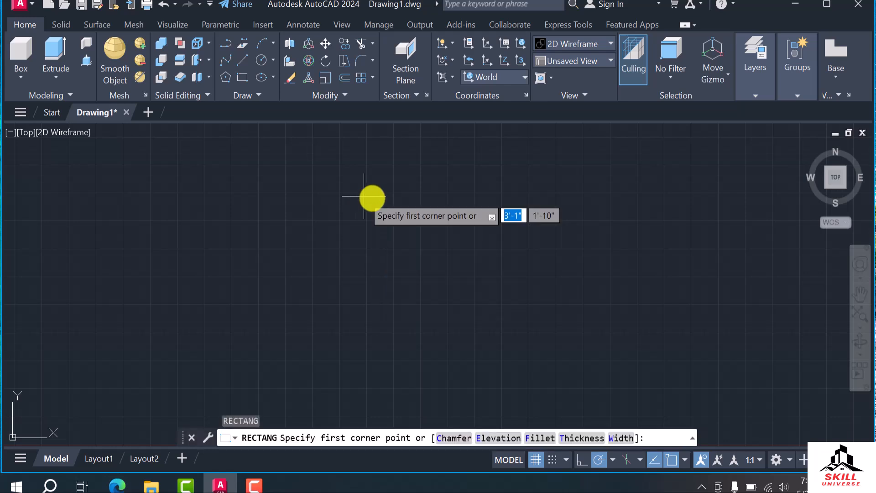
left_click(375, 216)
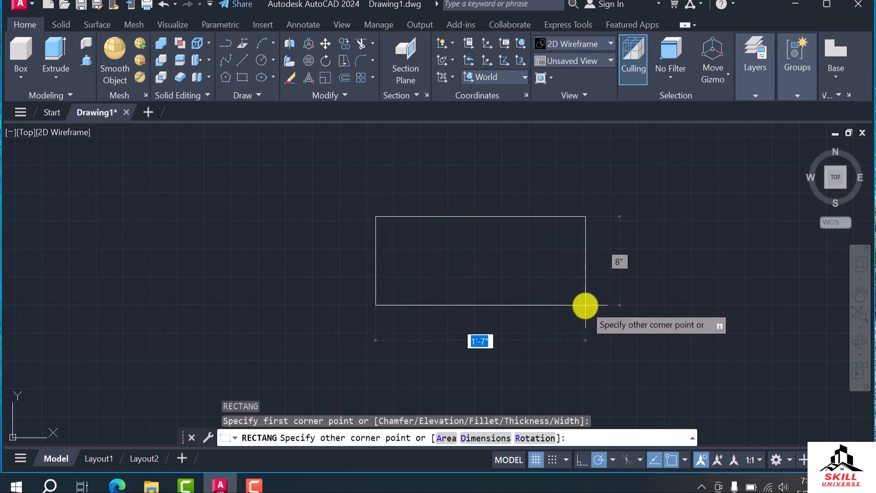
scroll(591, 309, "down", 5)
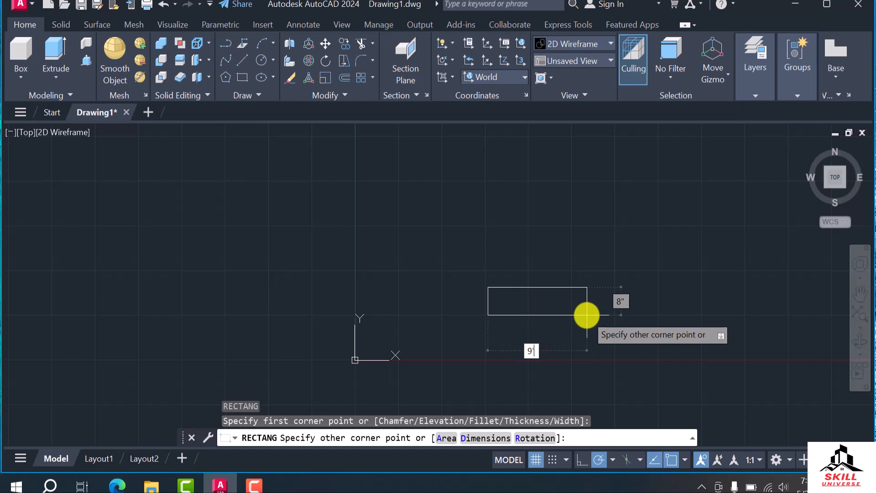
key("Tab")
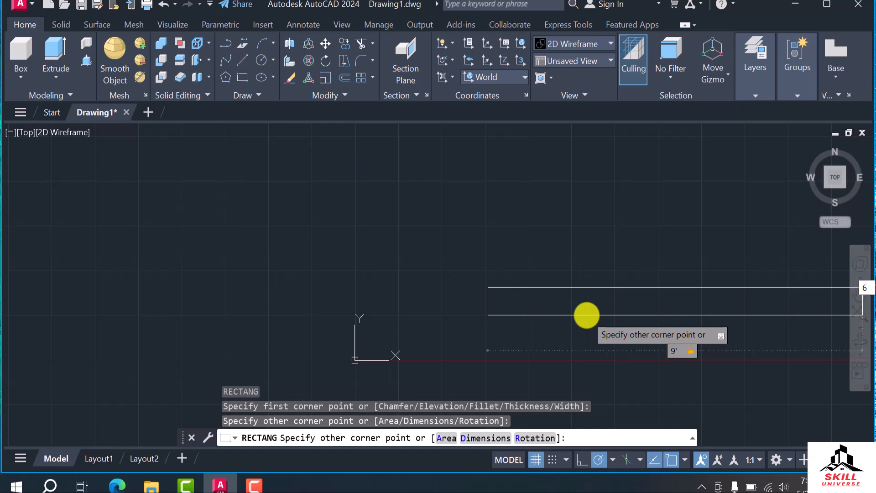
key("Return")
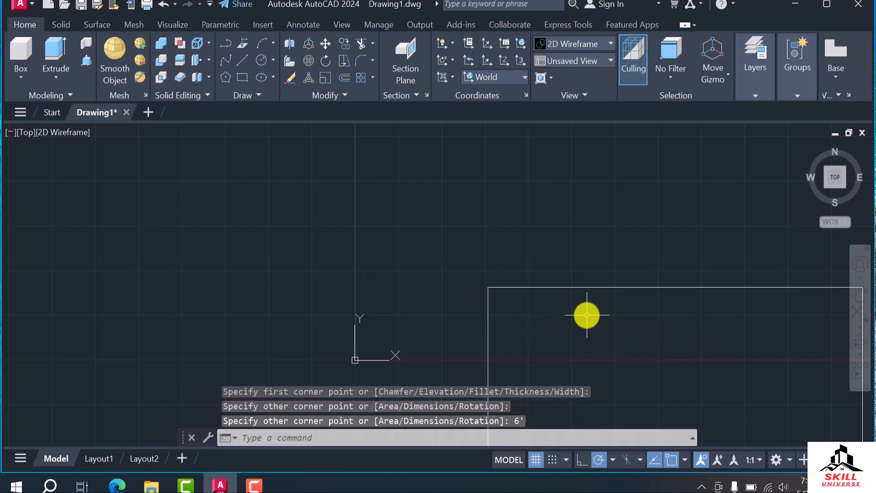
Turn off the display of the UCS icon at the origin
scroll(387, 256, "down", 7)
scroll(401, 287, "up", 5)
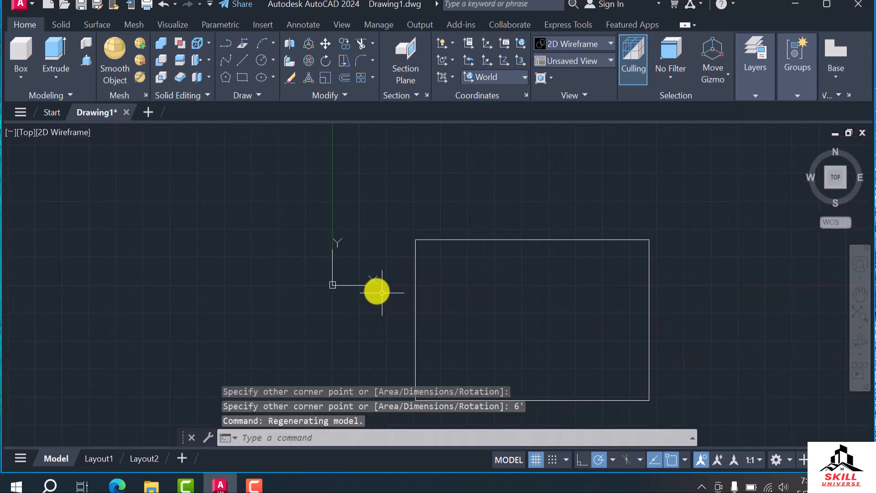
right_click(332, 285)
mouse_move(391, 463)
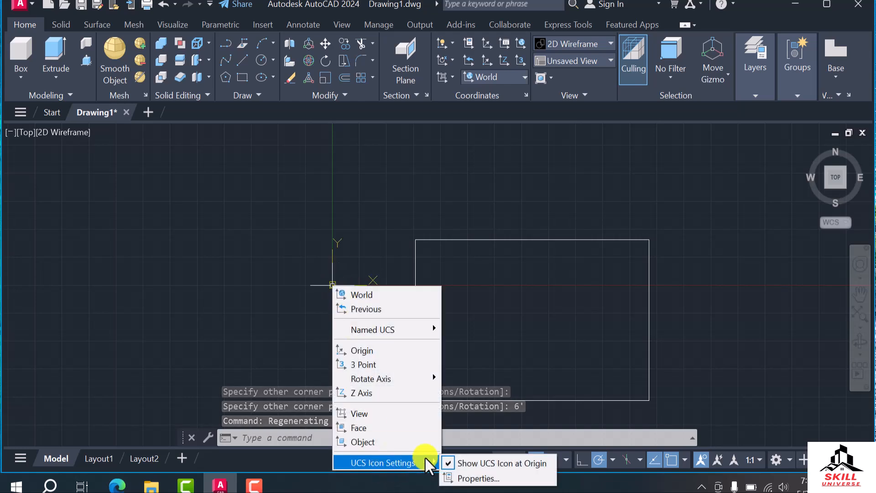
left_click(471, 463)
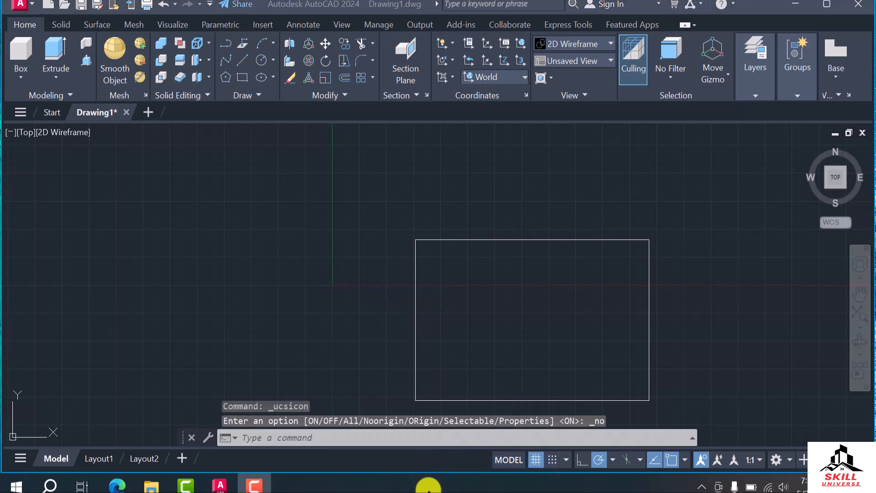
Move the rectangle by its lower-right corner to a free spot above the X axis, farther from the origin
scroll(295, 245, "down", 4)
left_click(472, 220)
left_click(308, 333)
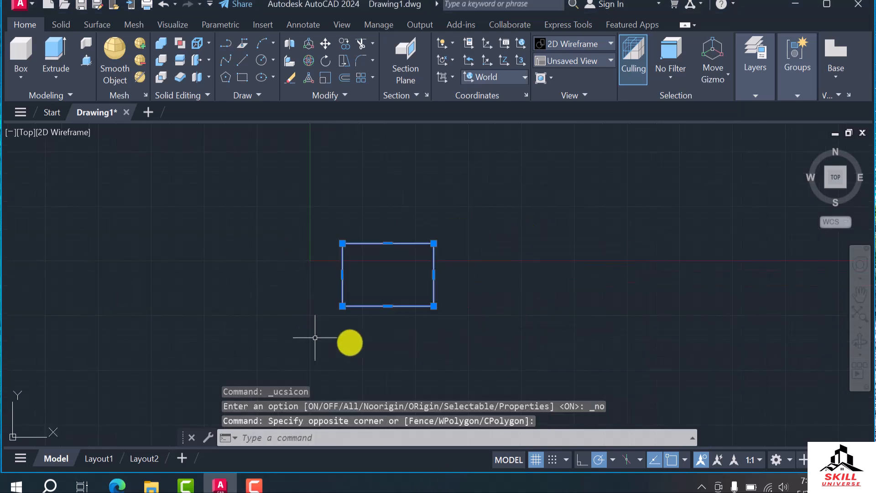
key("Return")
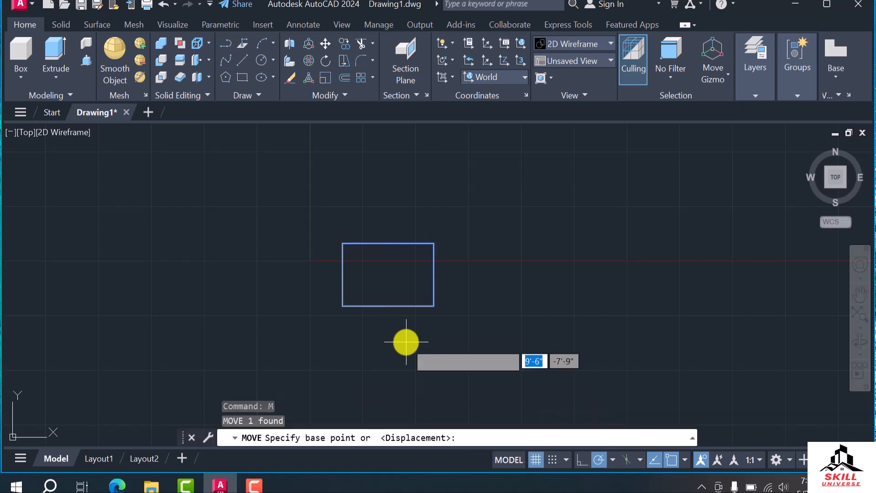
left_click(433, 306)
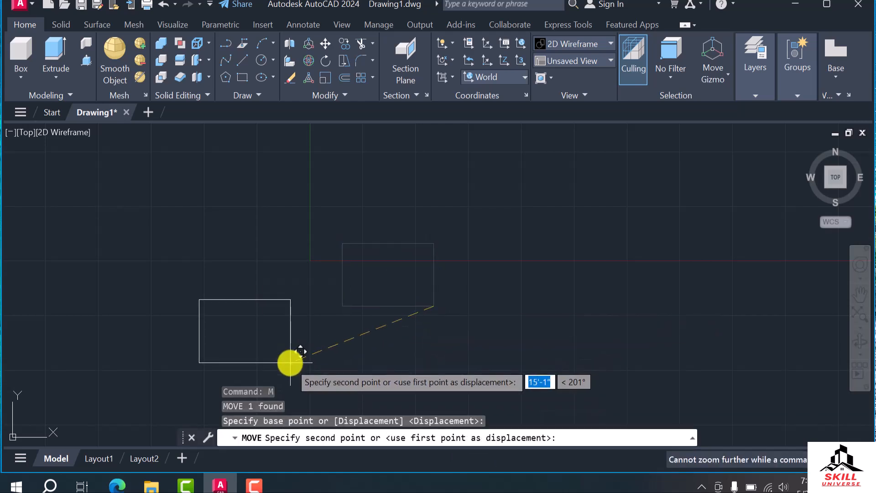
left_click(562, 204)
Offset the rectangle 6" inward to create a smaller inner rectangle
scroll(568, 155, "up", 4)
scroll(548, 221, "down", 4)
scroll(525, 276, "up", 2)
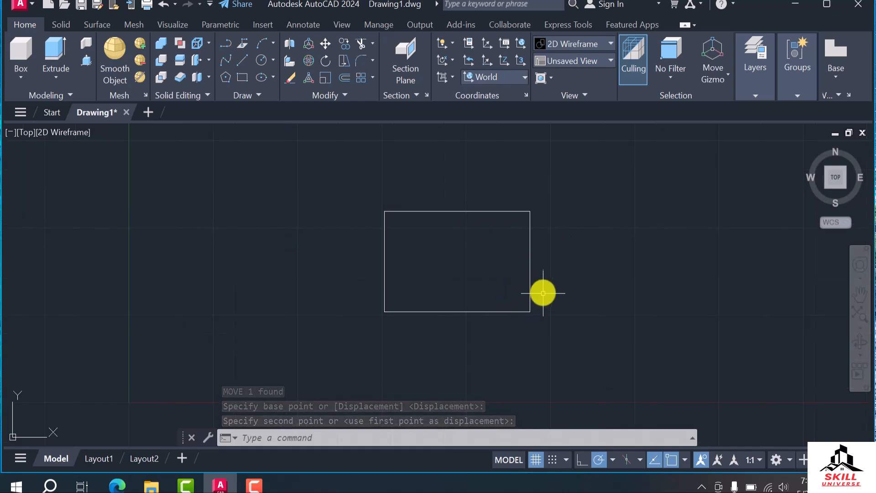
left_click(530, 279)
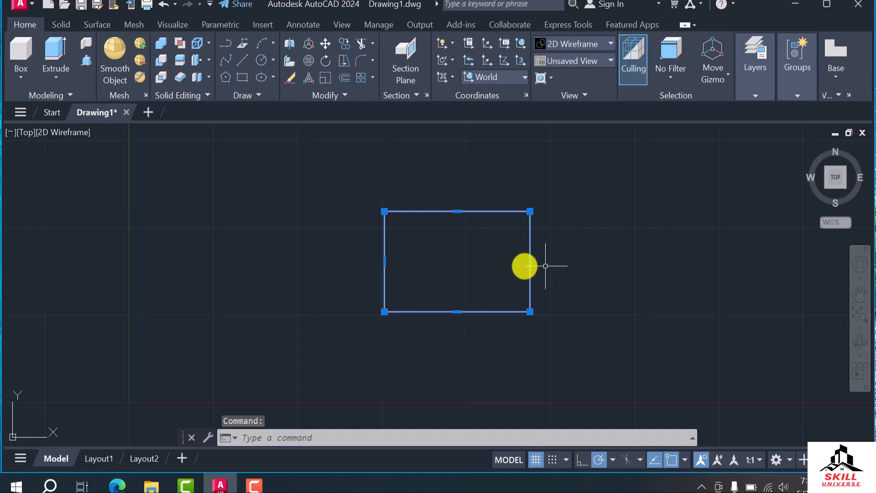
key("Escape")
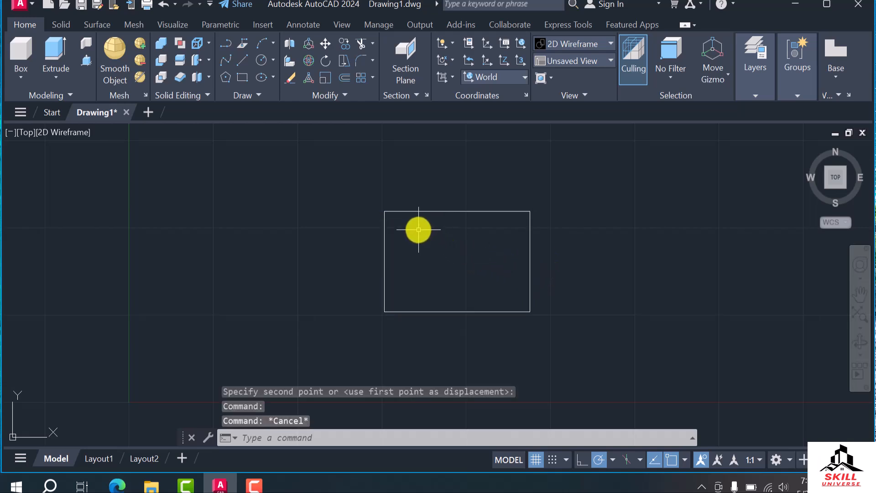
type("o")
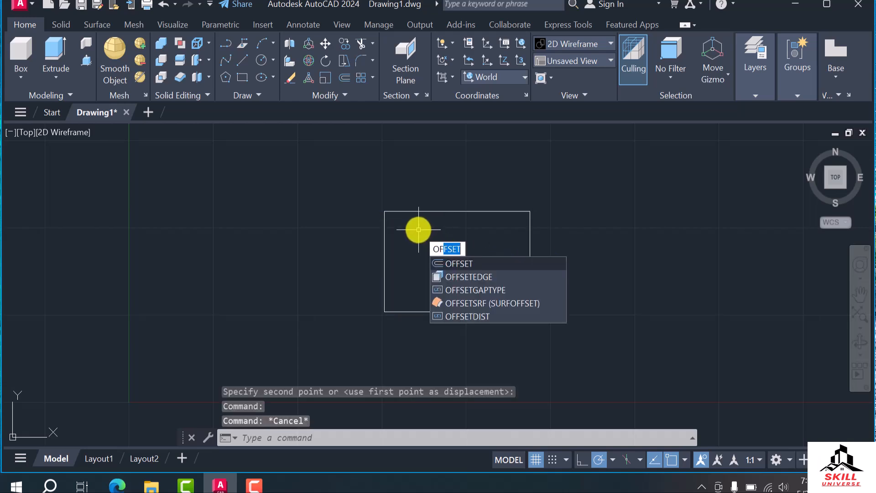
key("Return")
type("6")
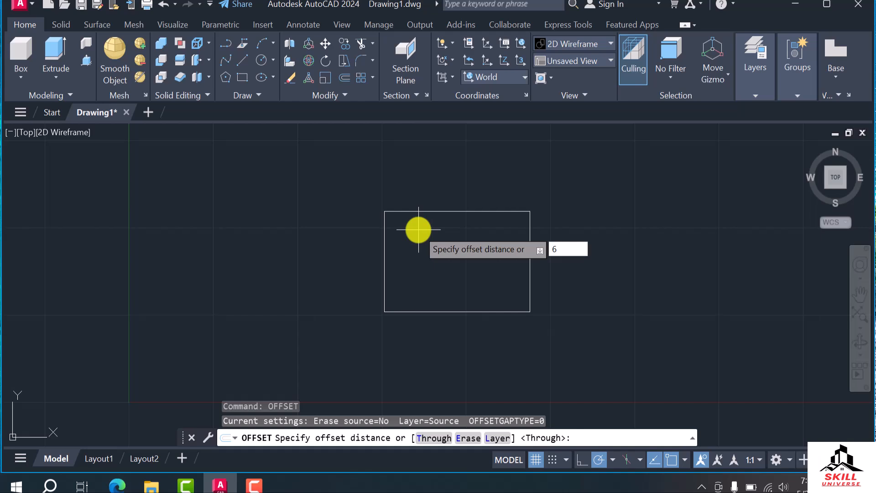
key("Return")
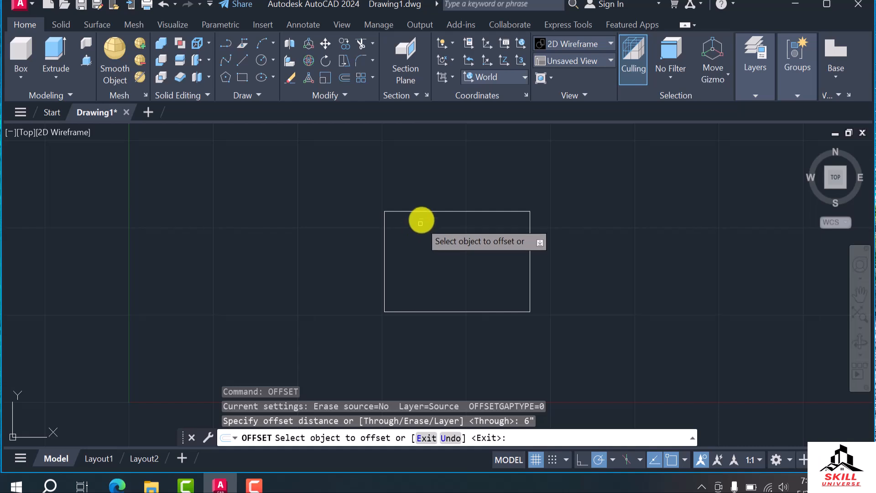
left_click(424, 212)
left_click(424, 244)
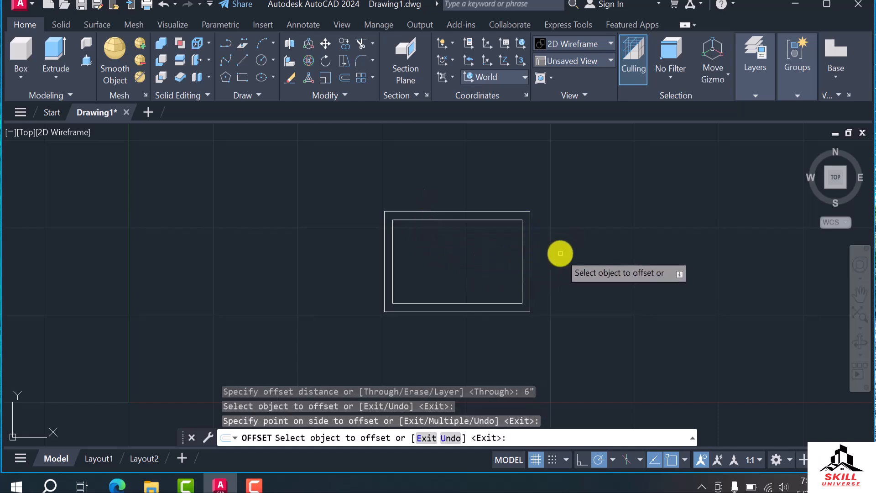
key("Escape")
key("Escape")
Offset the original 9' by 6' rectangle 2' outward to create a larger surrounding rectangle
scroll(550, 260, "up", 2)
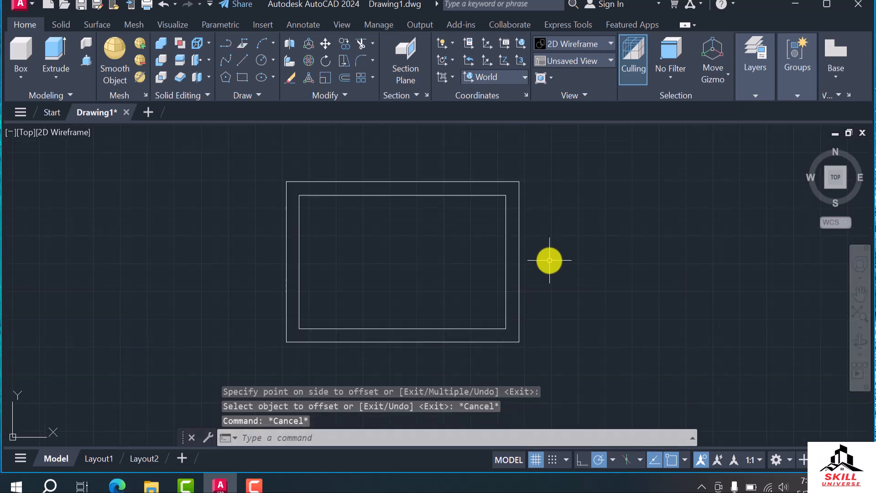
type("of")
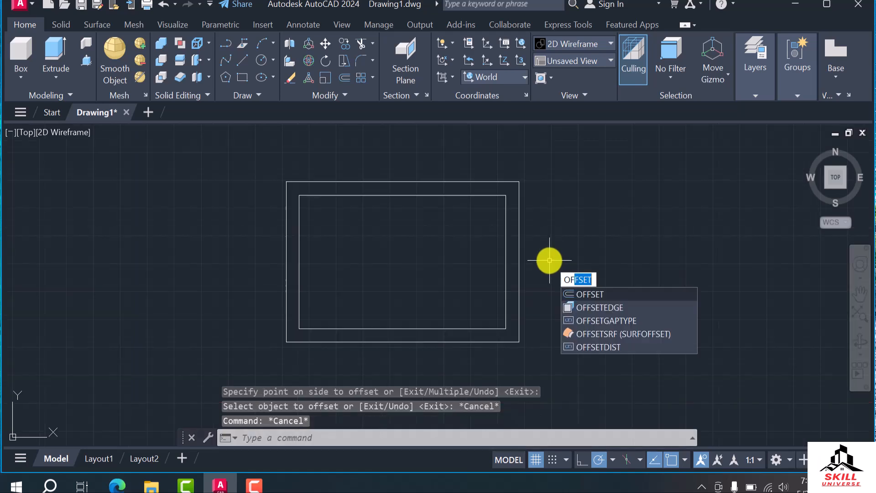
key("Return")
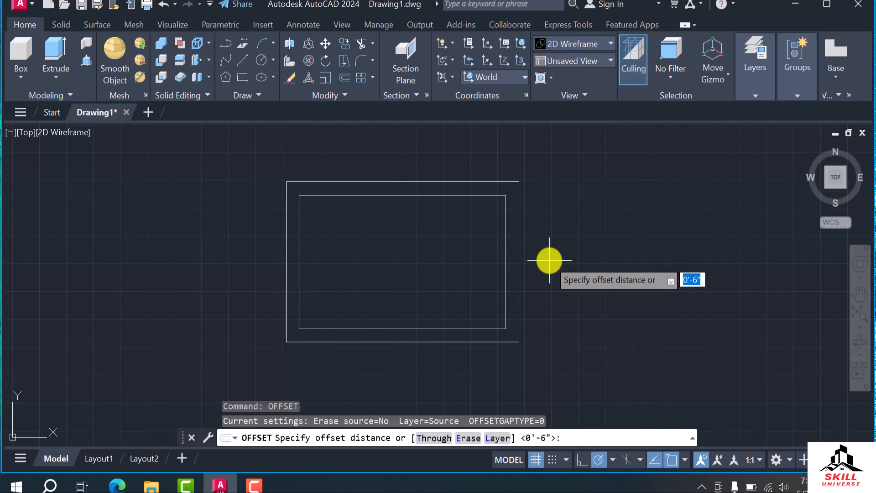
type("2'")
key("Return")
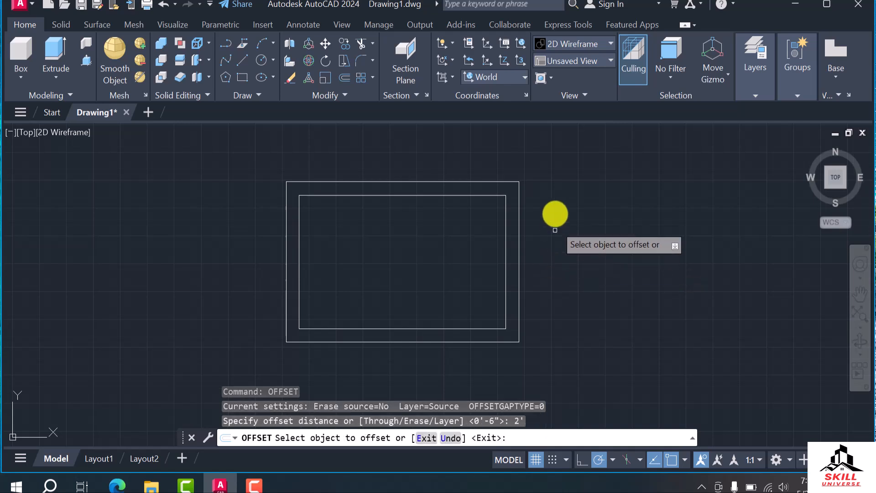
left_click(494, 183)
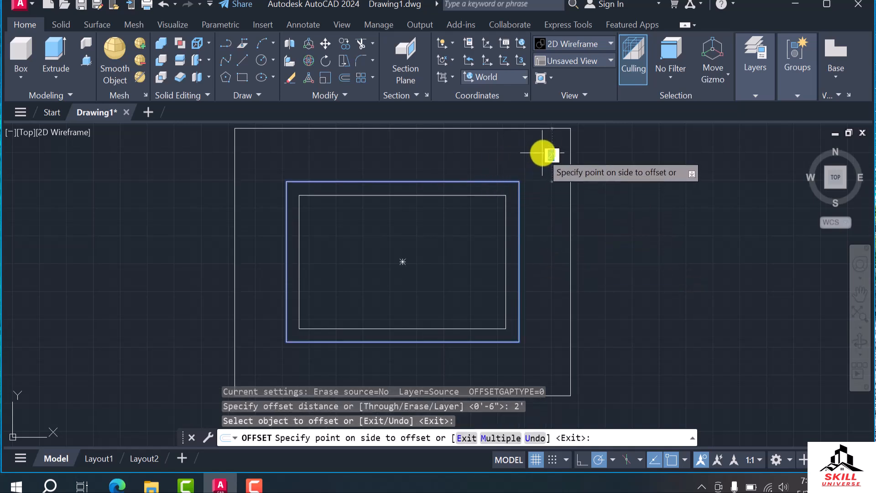
left_click(541, 171)
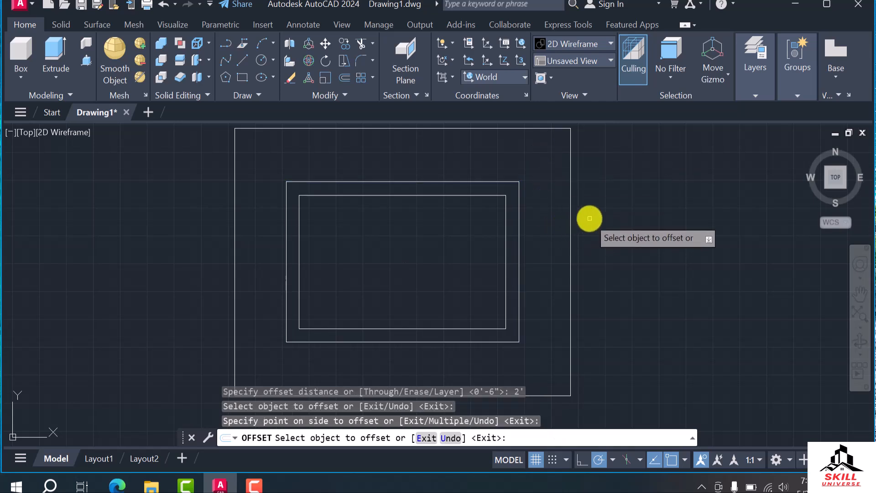
scroll(504, 205, "down", 2)
key("Escape")
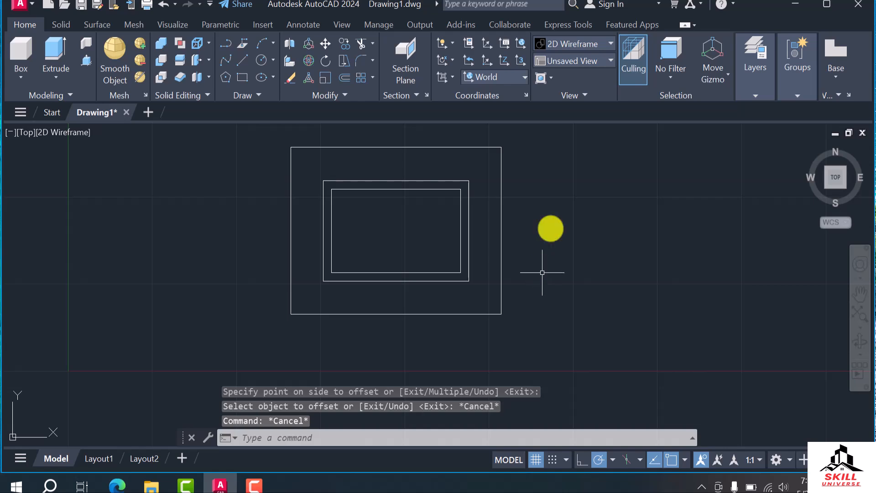
Switch the model view to SW Isometric and frame the three rectangles
left_click(573, 58)
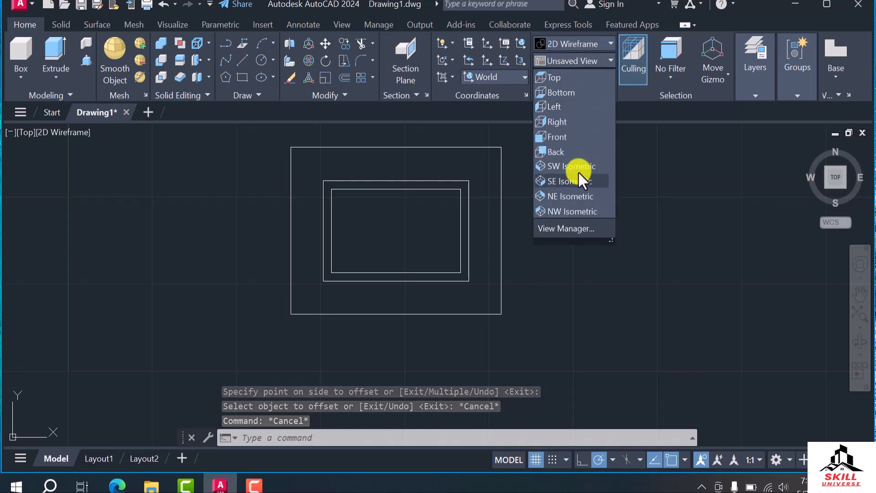
left_click(571, 167)
scroll(554, 201, "down", 4)
scroll(473, 235, "up", 1)
scroll(469, 236, "down", 1)
scroll(469, 236, "up", 2)
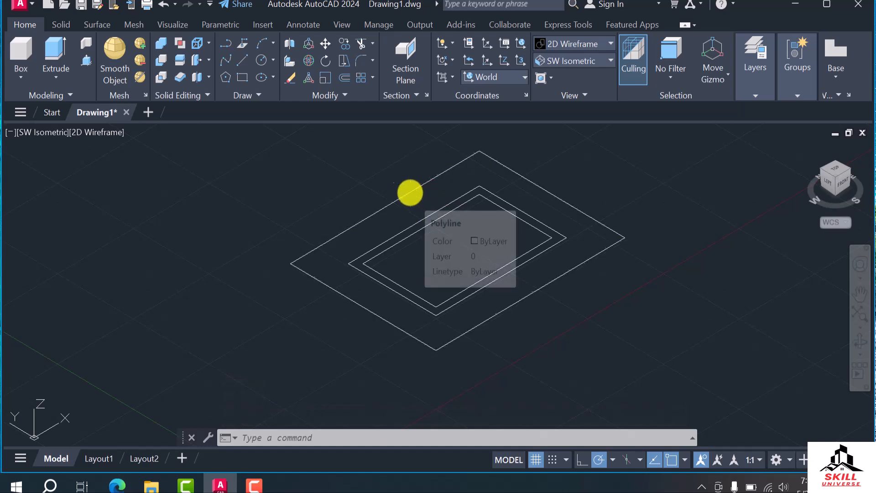
Select the outermost rectangle to check whether it is a single polyline, and clear the selection
left_click(410, 192)
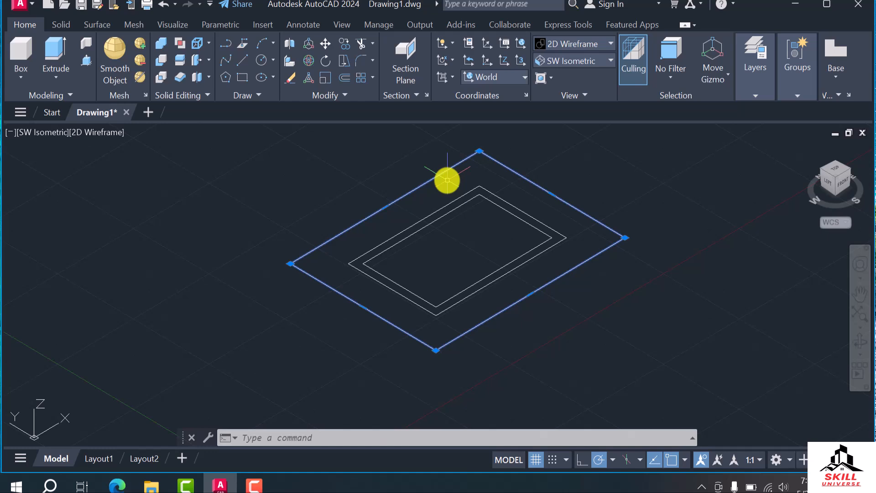
left_click(399, 176)
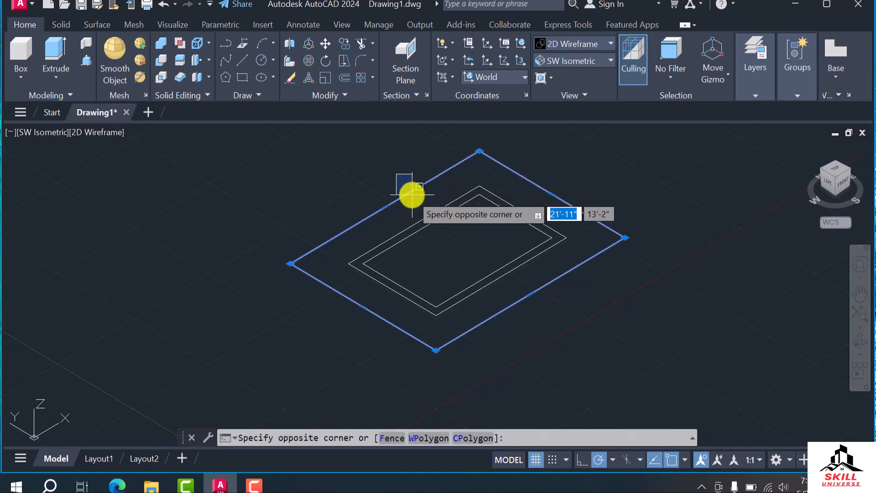
key("Escape")
key("Escape")
left_click(404, 196)
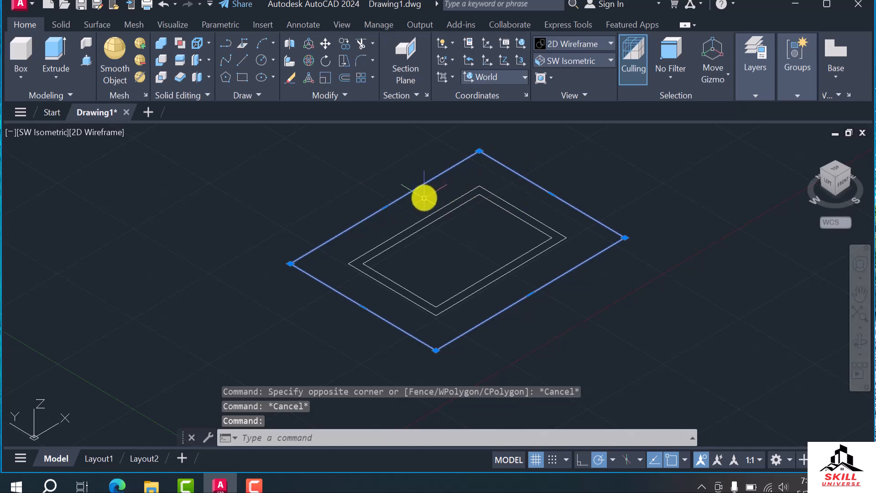
key("Escape")
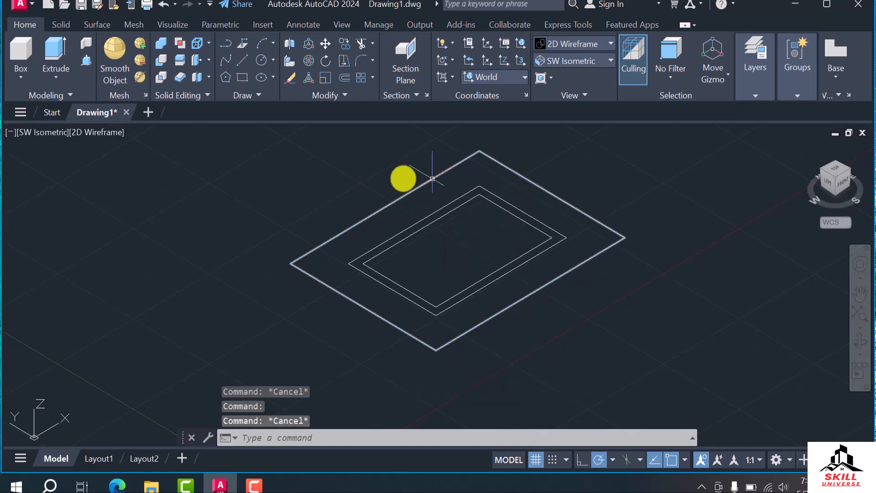
Draw a chain of four connected line segments in the free space beside the nested rectangles
type("l")
key("Return")
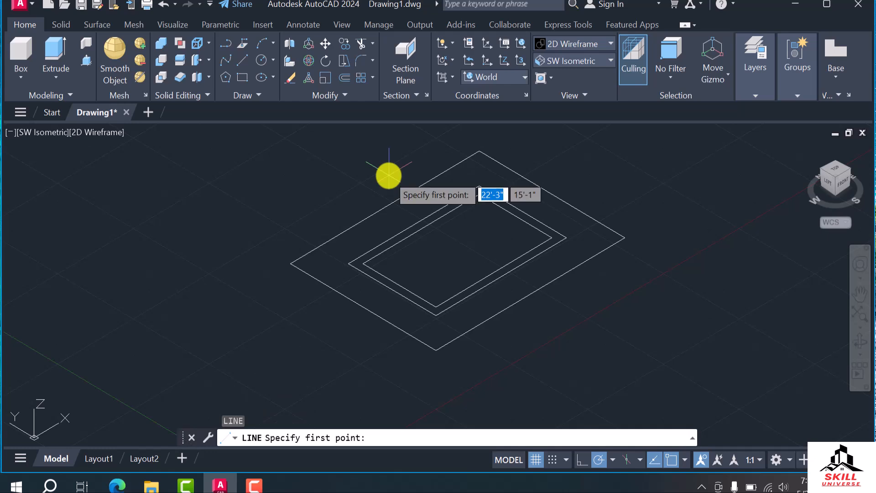
left_click(282, 174)
left_click(203, 224)
left_click(250, 291)
left_click(280, 333)
left_click(218, 342)
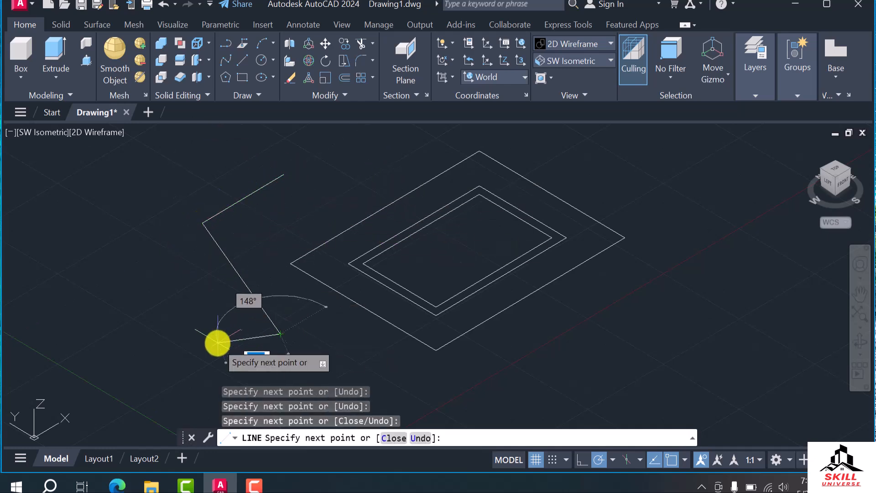
key("Escape")
Select the chain's segments one by one to check whether they are separate objects, and clear the selection
left_click(240, 201)
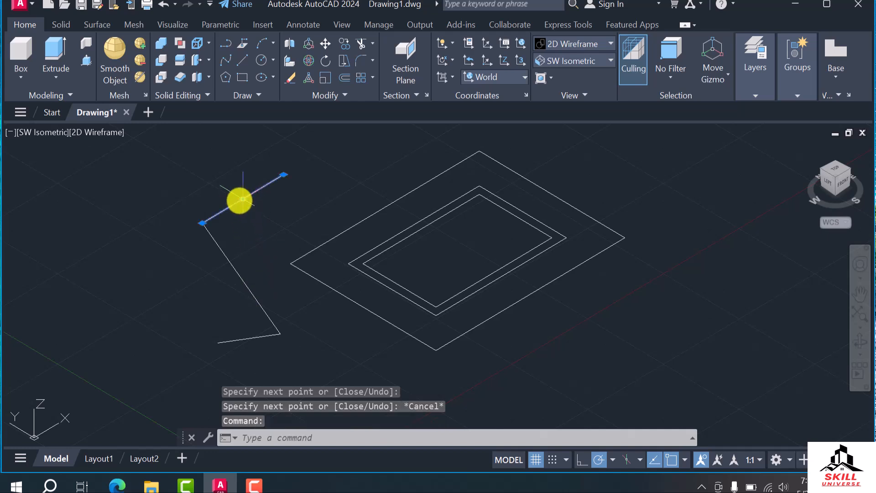
left_click(227, 257)
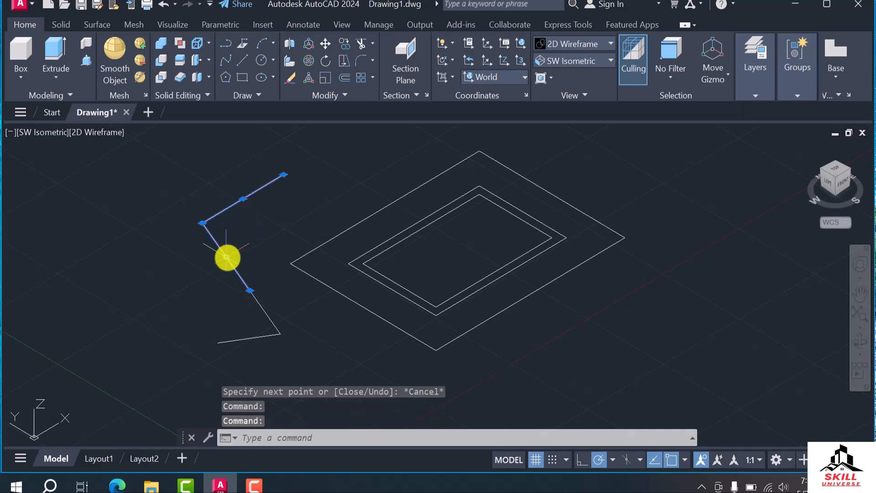
left_click(260, 305)
key("Escape")
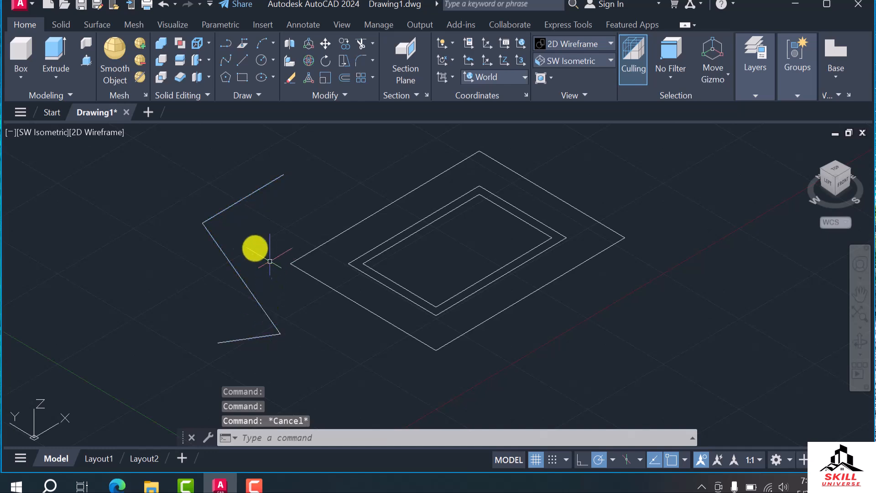
Join the four line segments into one polyline and delete the joined chain
left_click(188, 193)
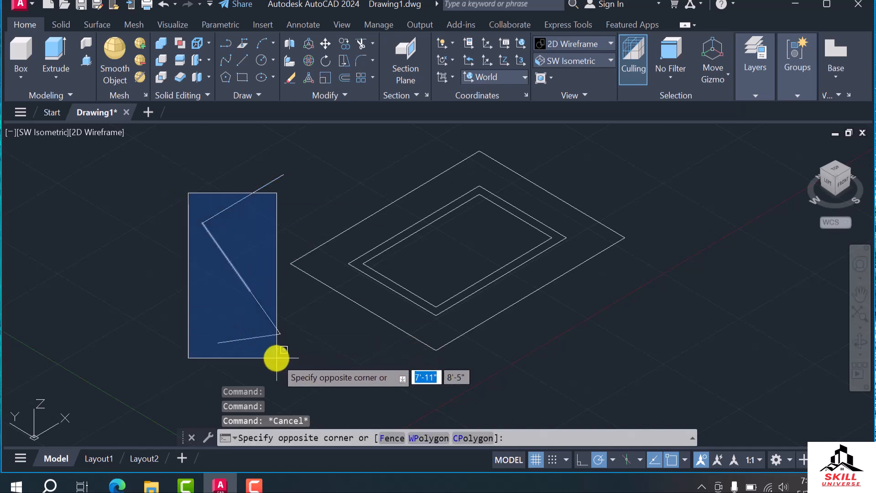
key("Escape")
left_click(250, 172)
left_click(211, 349)
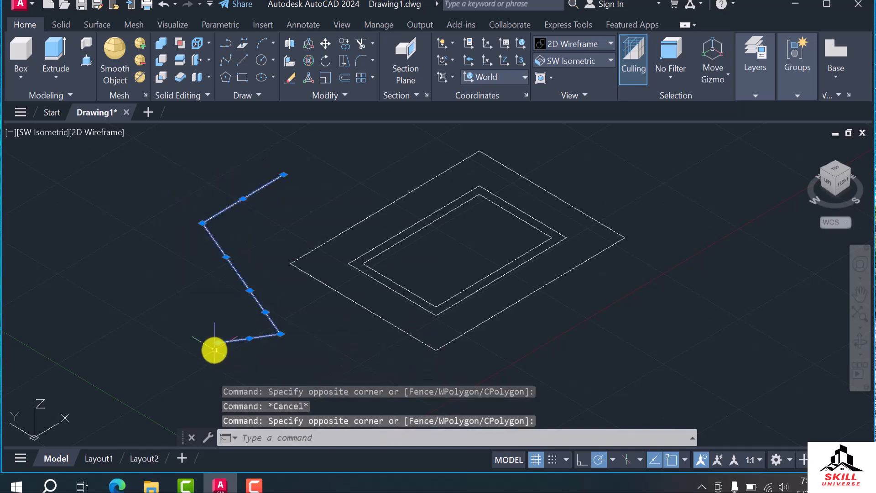
type("jo")
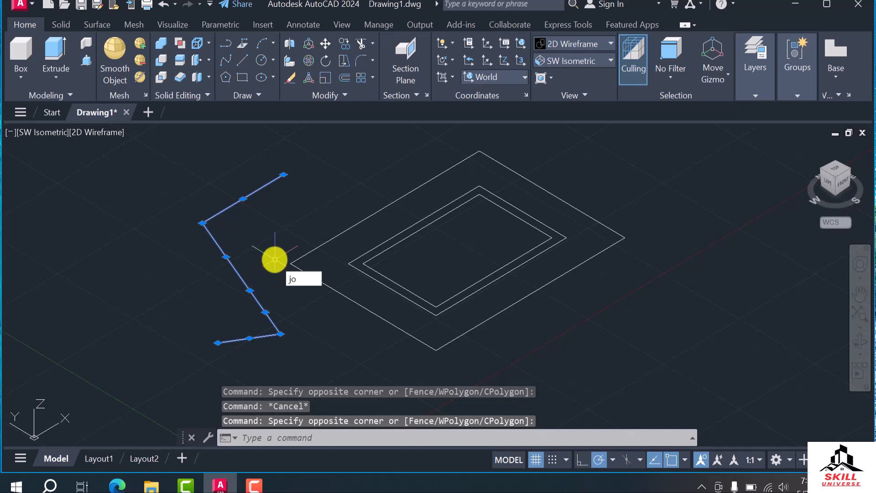
type("i")
key("Return")
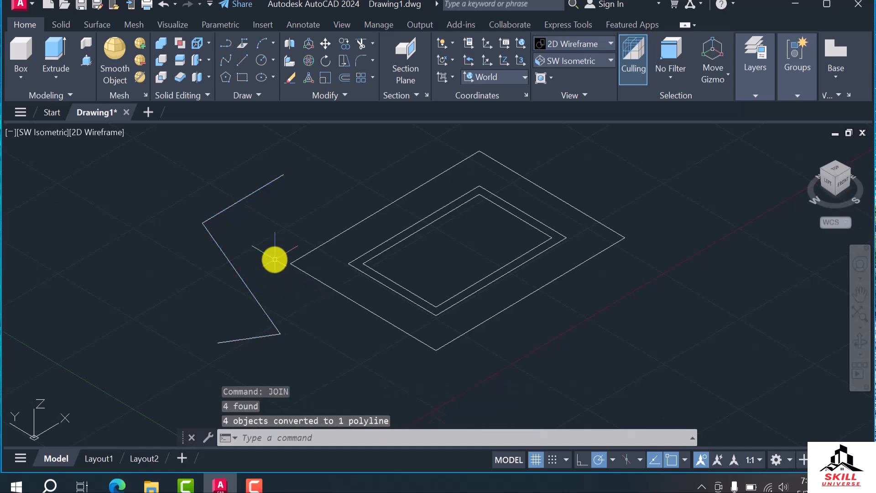
left_click(236, 278)
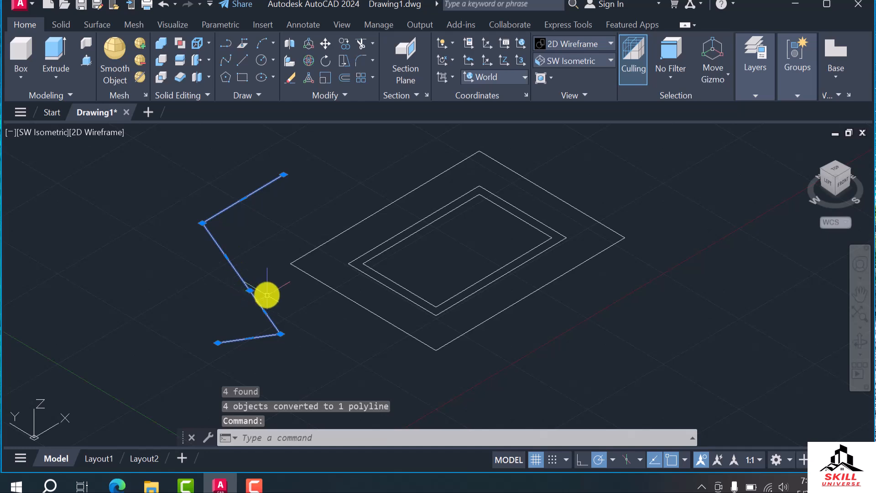
key("Delete")
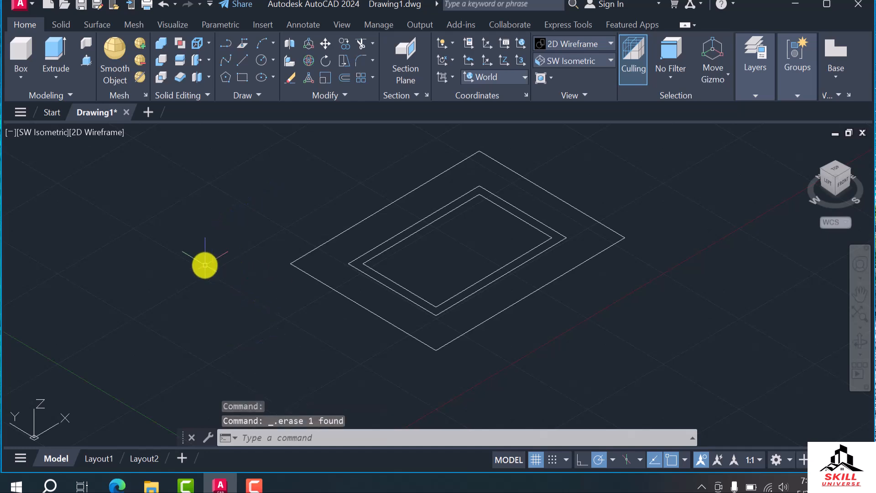
Extrude the outermost rectangle 6" downward into a thin slab
type("Ext")
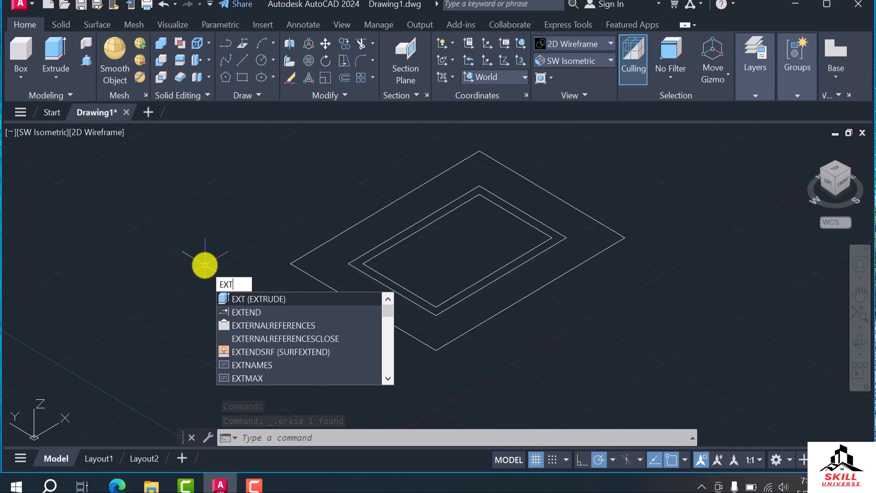
type("r")
key("Return")
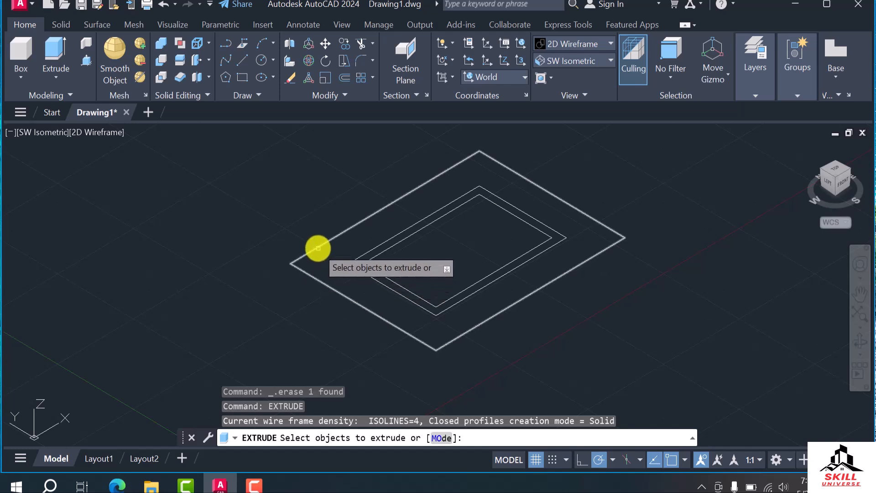
left_click(317, 248)
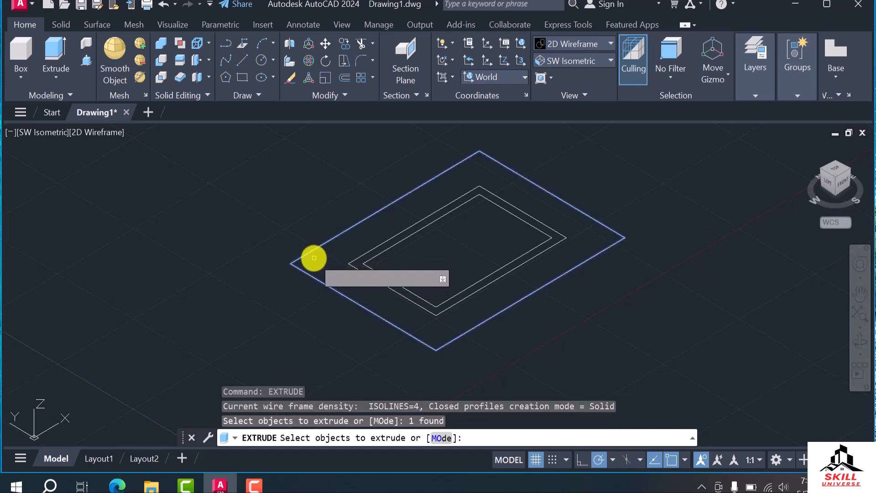
key("Return")
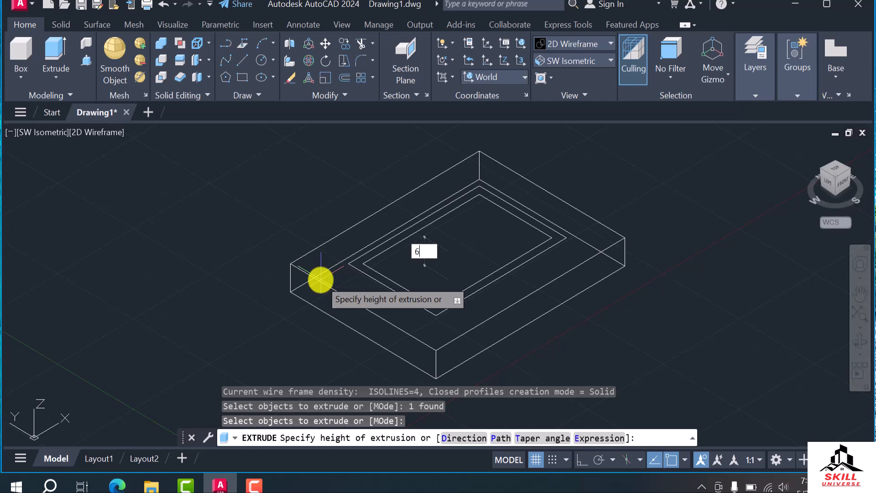
key("Return")
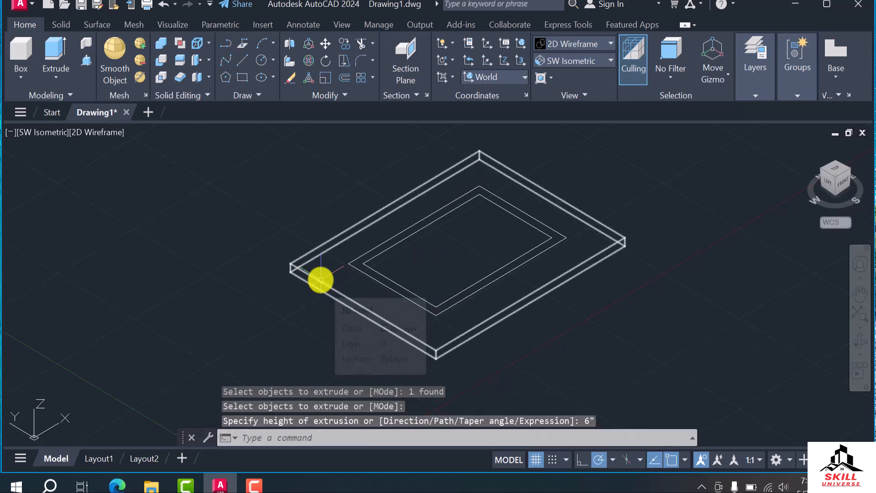
Extrude the middle 9' by 6' rectangle 4' downward into a solid below the slab
scroll(373, 287, "down", 2)
scroll(423, 293, "up", 2)
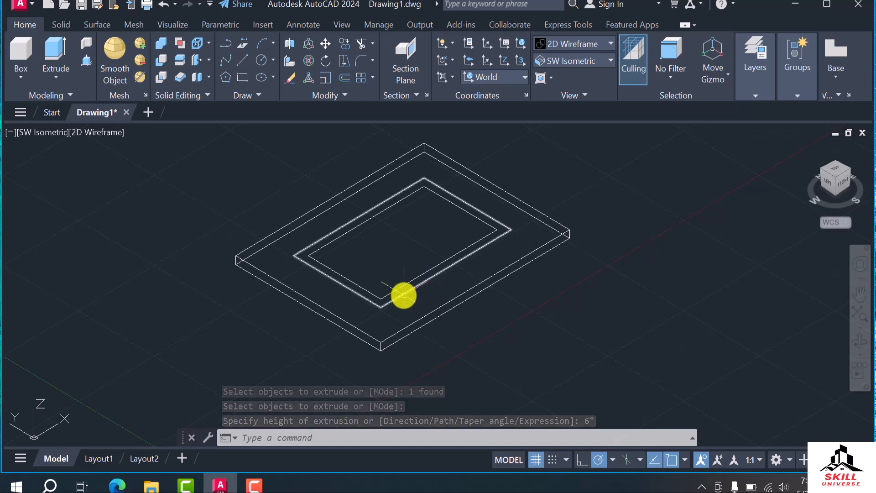
type("ex")
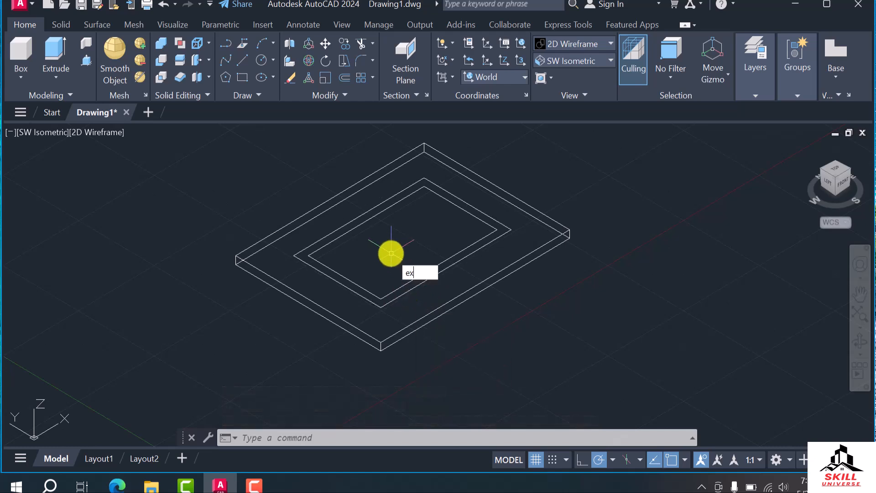
key("Return")
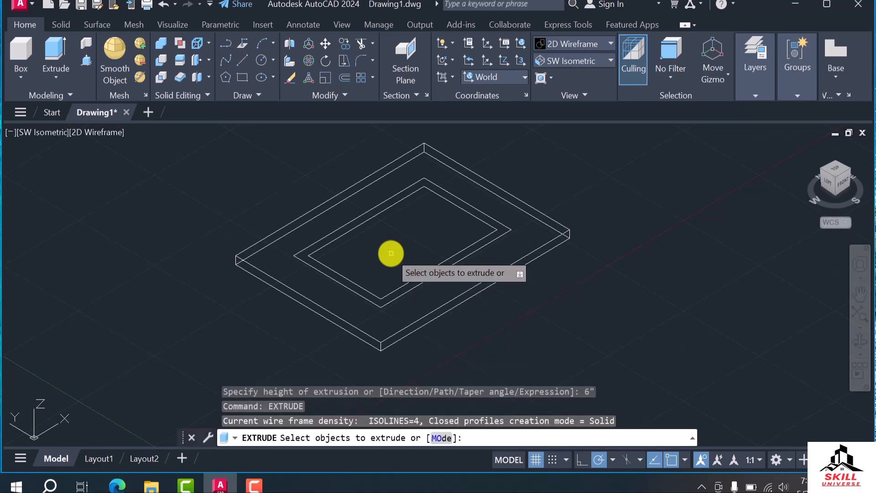
left_click(405, 292)
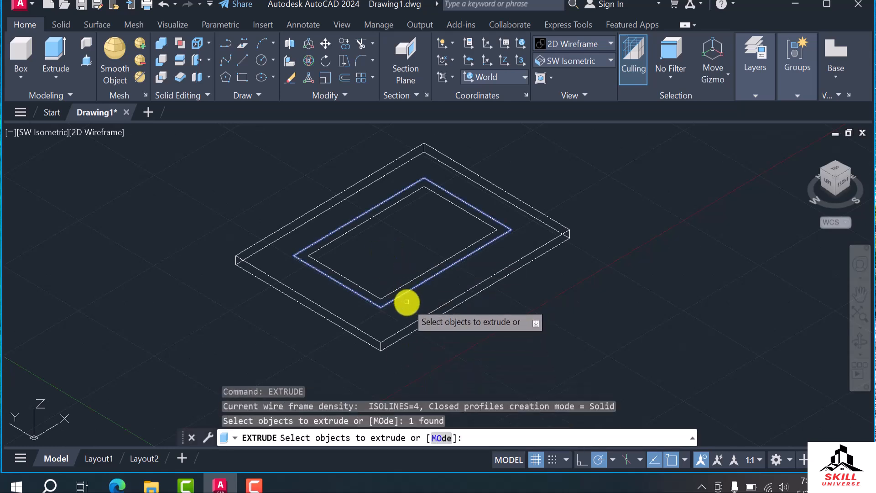
key("Return")
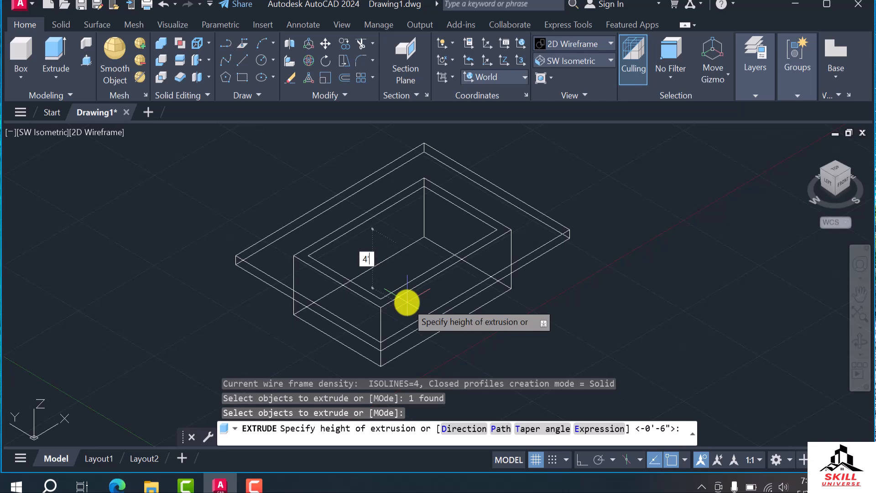
type("4'")
key("Return")
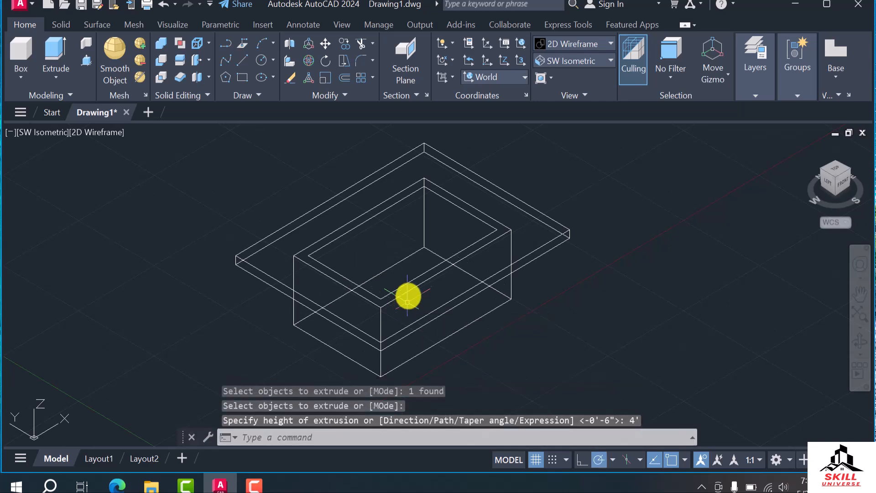
Extrude the innermost rectangle 3'8" downward inside the middle solid
key("Return")
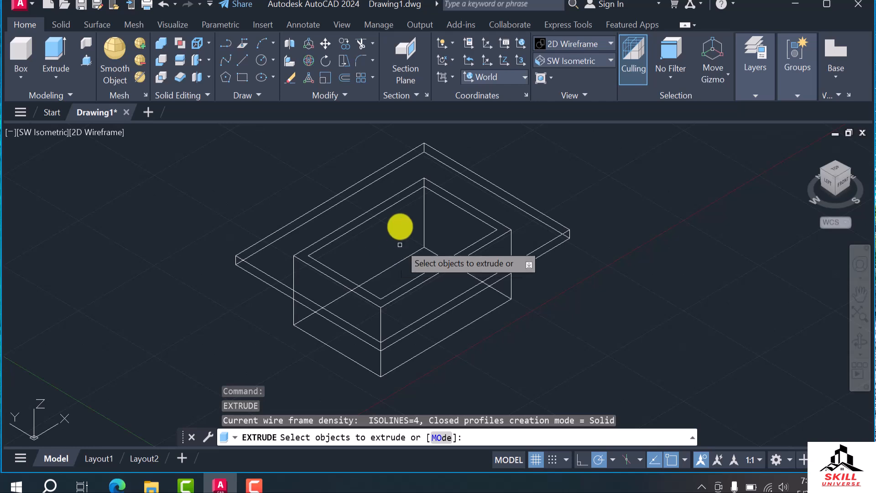
left_click(397, 203)
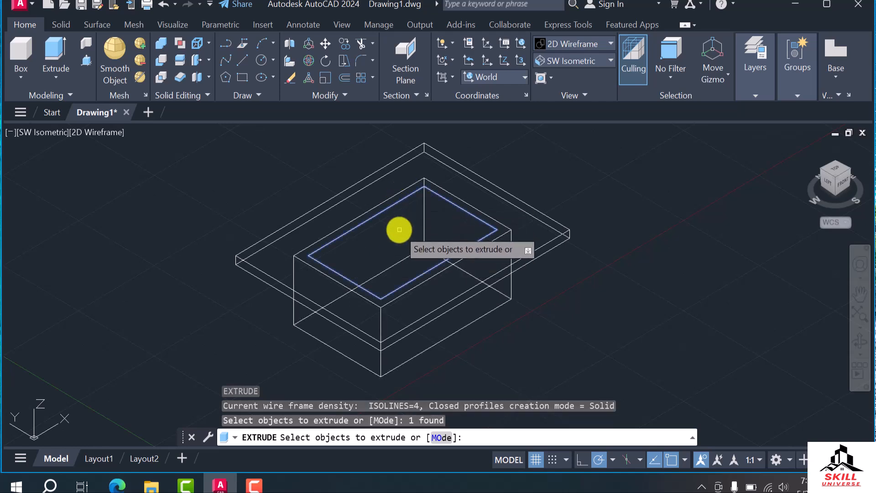
key("Return")
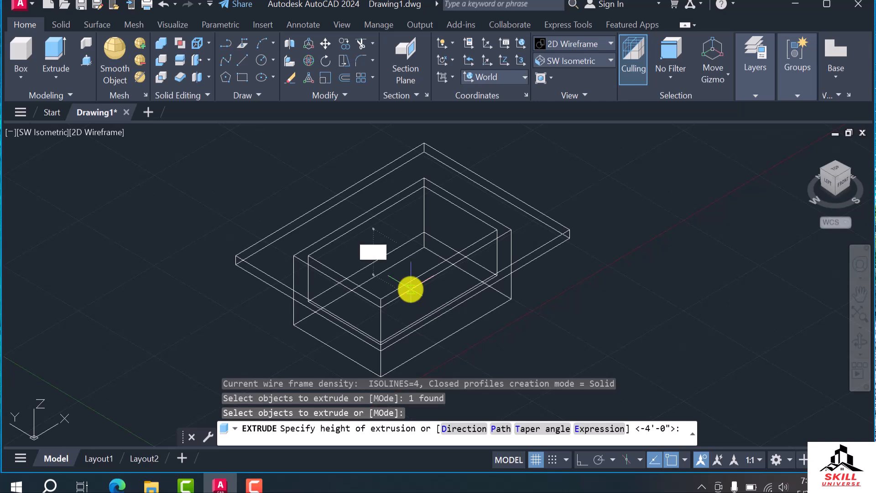
type("3'8\"")
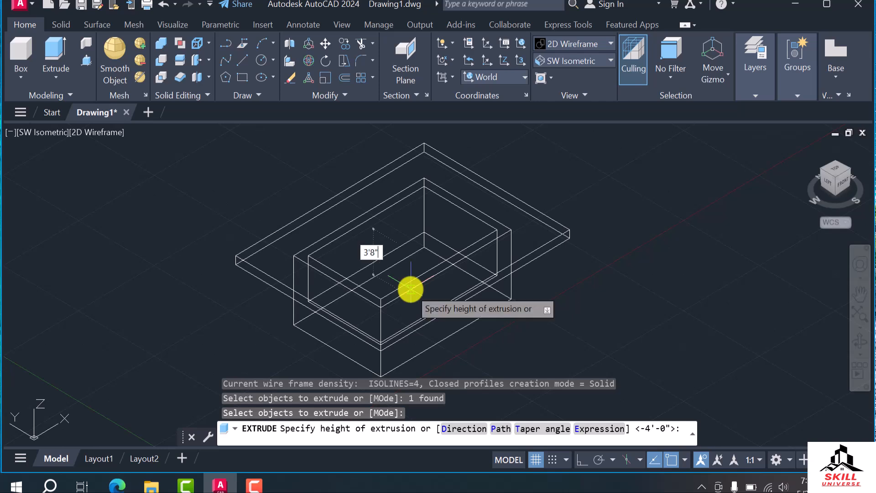
key("Return")
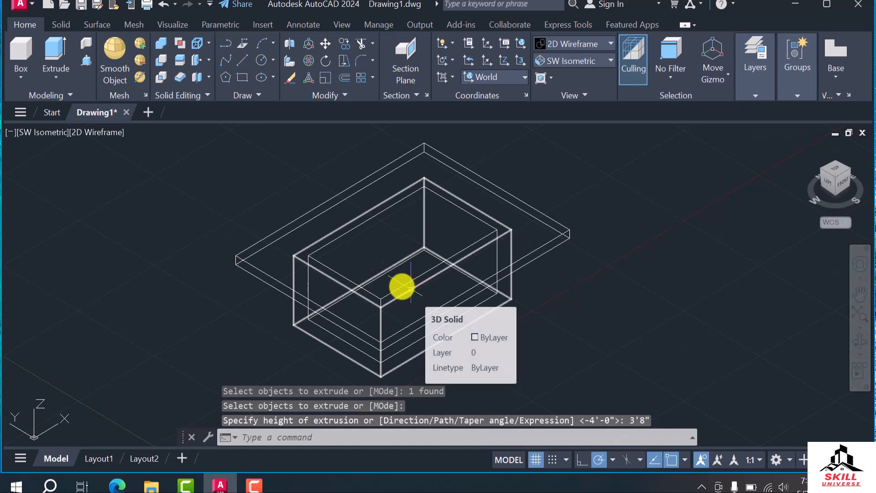
Set the model's visual style to Shades of Gray
left_click(581, 43)
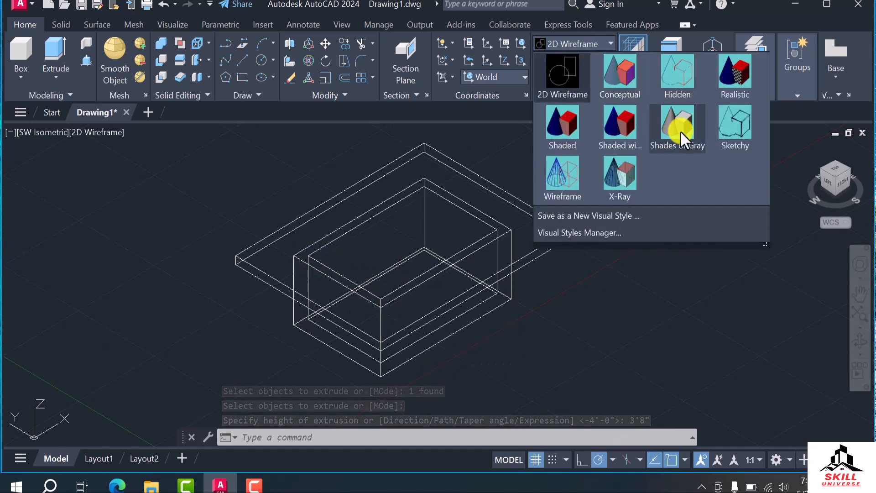
left_click(680, 131)
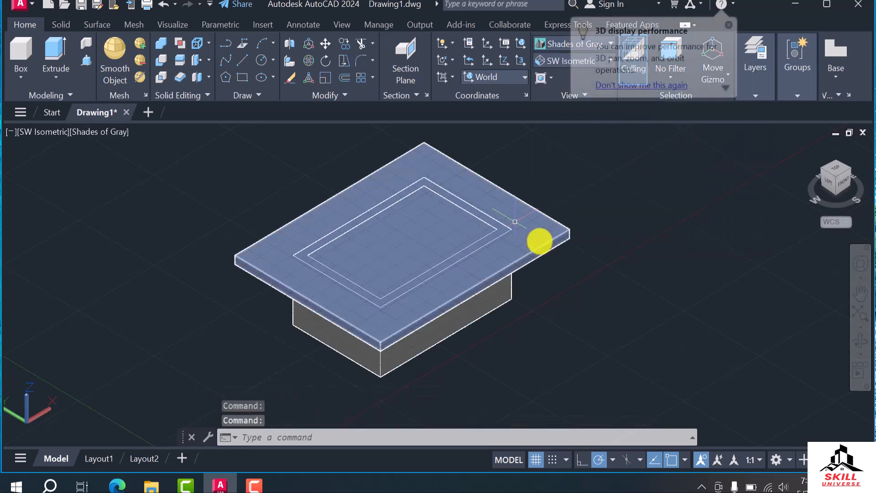
key("Escape")
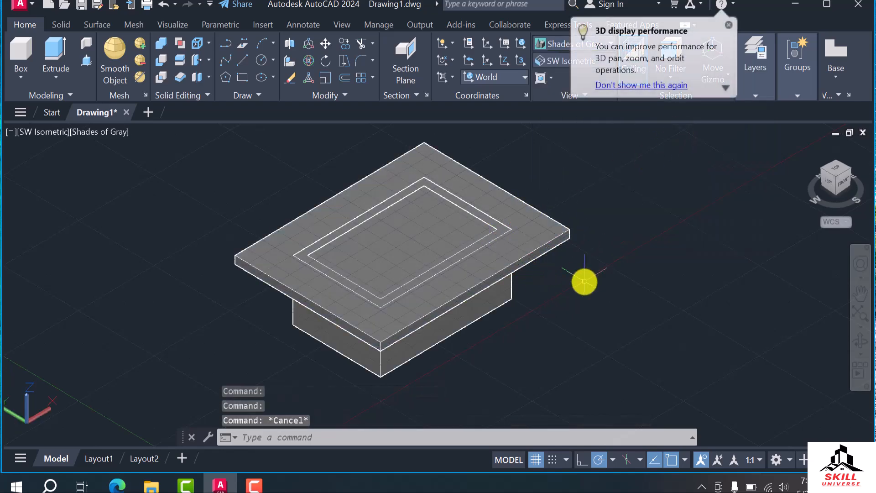
key("Escape")
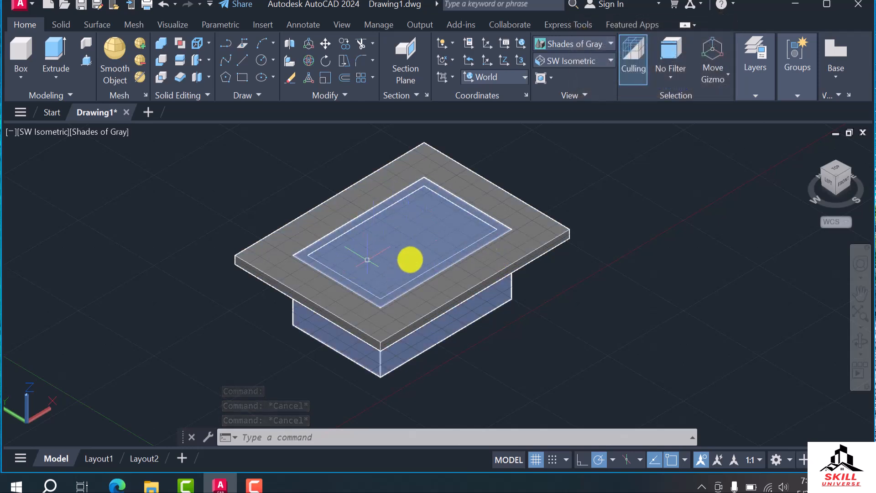
Set the model's visual style to 2D Wireframe
left_click(610, 43)
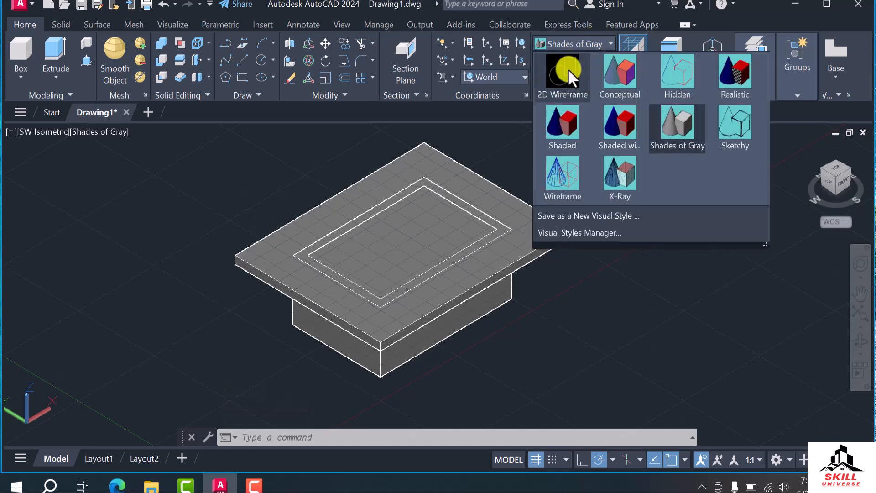
left_click(568, 69)
key("Escape")
key("Escape")
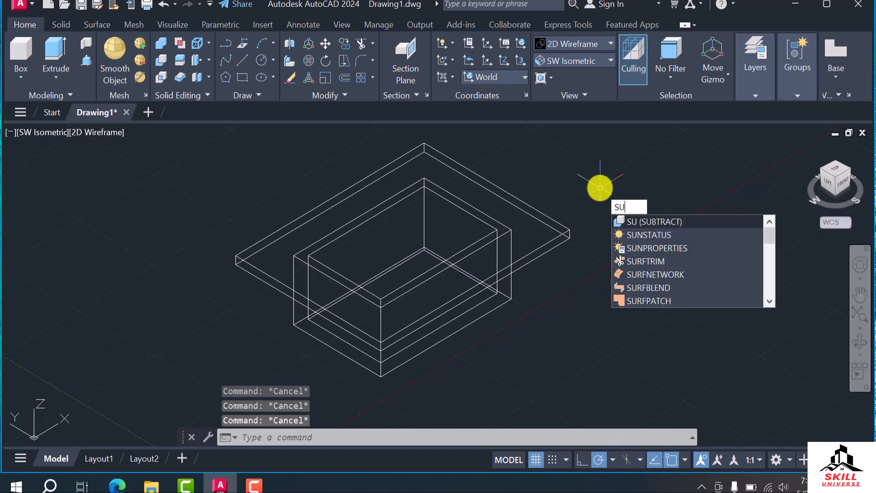
Subtract the innermost solid from the slab and the middle solid to hollow out the body
key("Return")
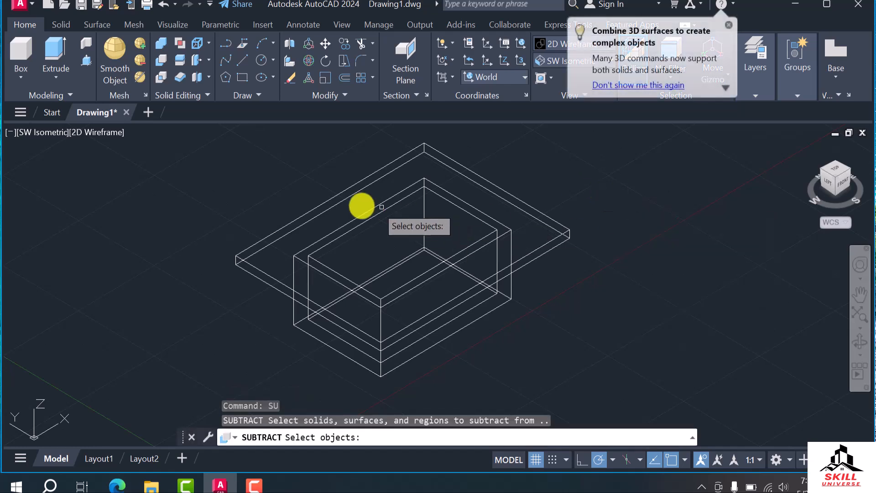
left_click(329, 200)
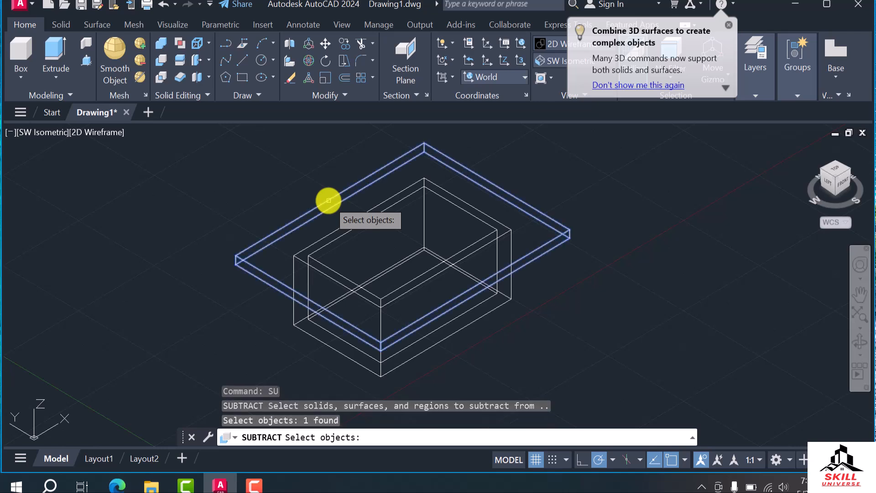
left_click(323, 238)
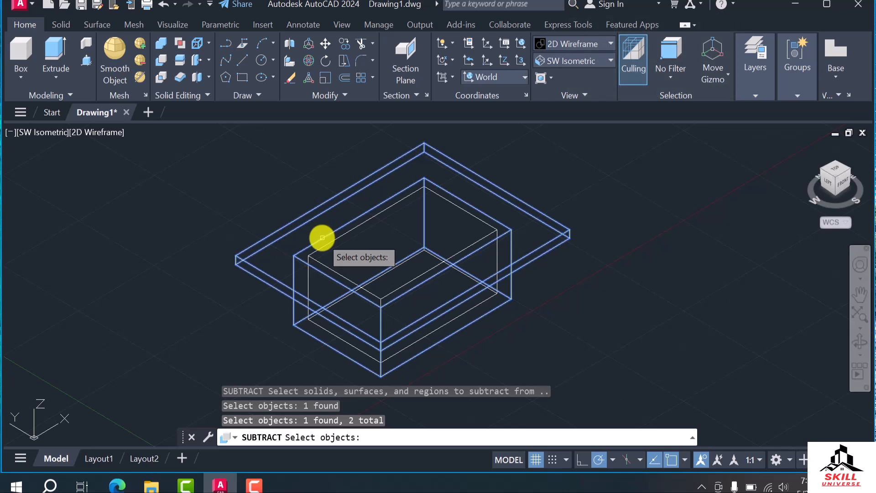
key("Return")
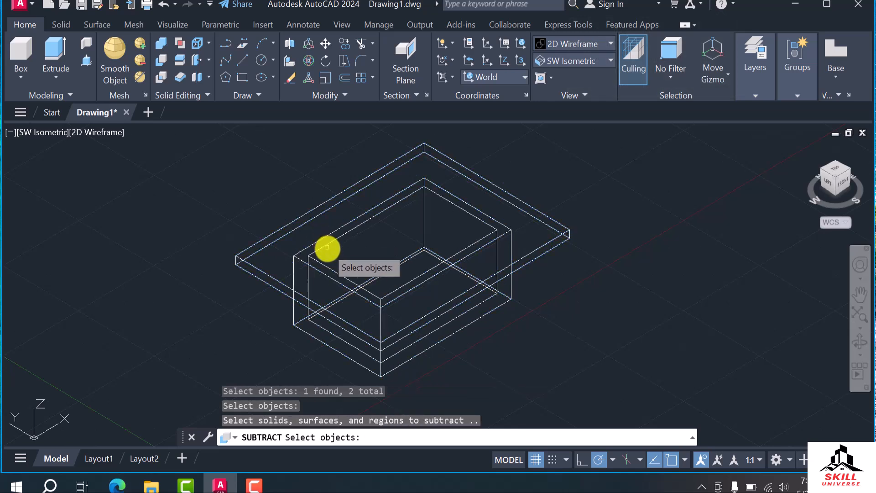
left_click(327, 246)
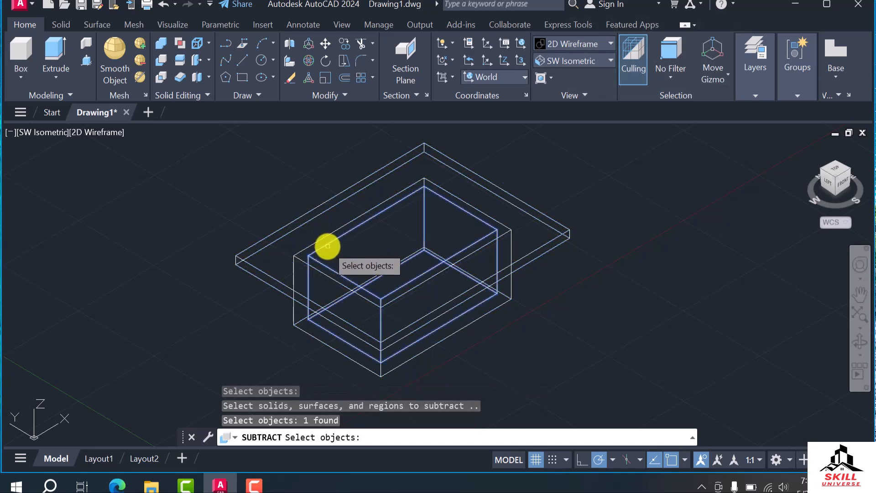
key("Return")
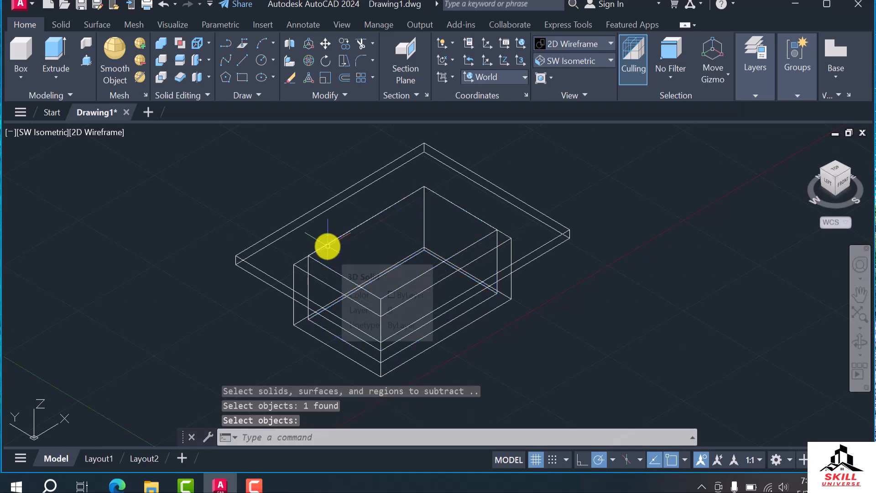
Set the visual style to Shades of Gray and examine the hollowed cavity up close and from several angles
left_click(585, 44)
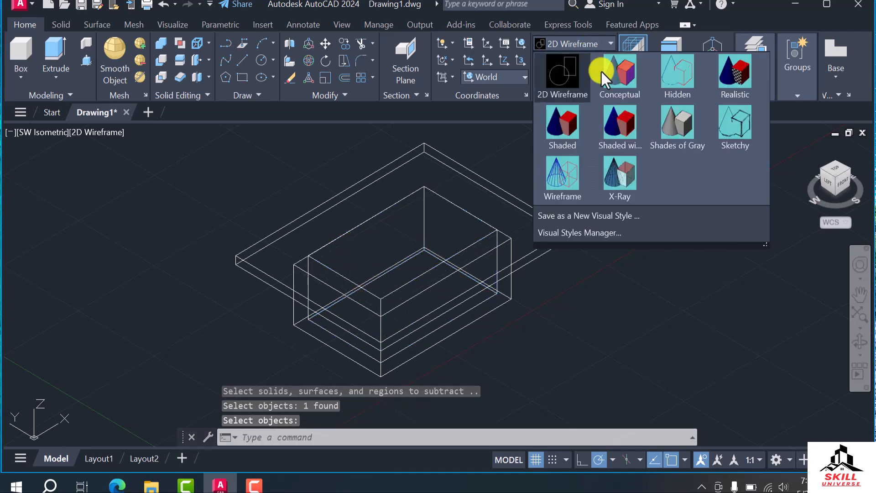
left_click(675, 128)
scroll(408, 246, "up", 5)
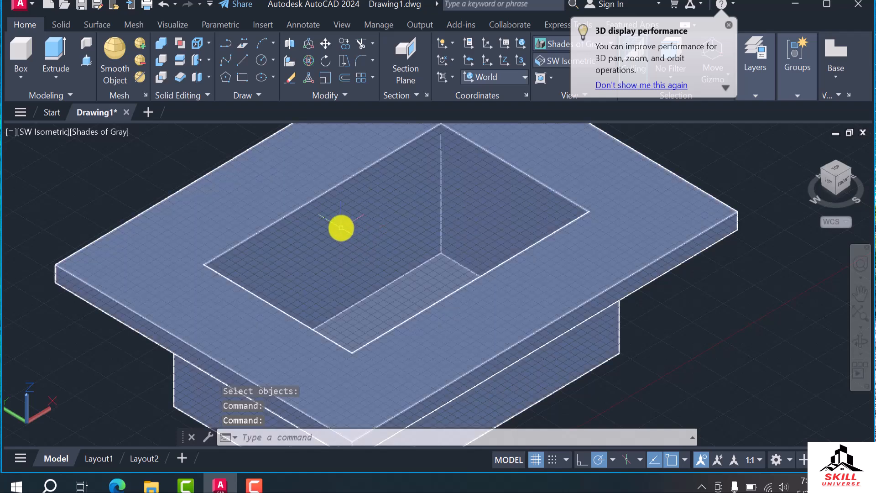
scroll(354, 234, "down", 3)
key("Escape")
scroll(402, 210, "up", 3)
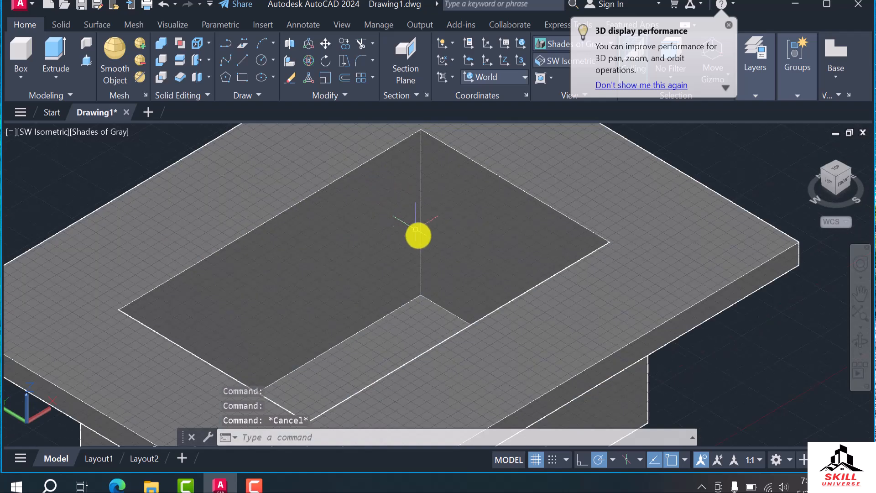
scroll(410, 226, "down", 4)
scroll(404, 220, "up", 2)
scroll(402, 276, "down", 3)
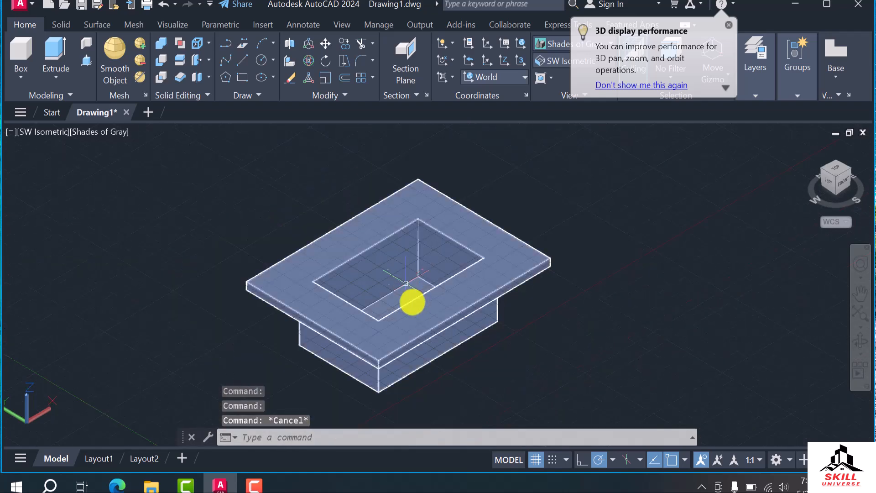
middle_click_drag(357, 324, 365, 304, "shift")
scroll(350, 288, "up", 3)
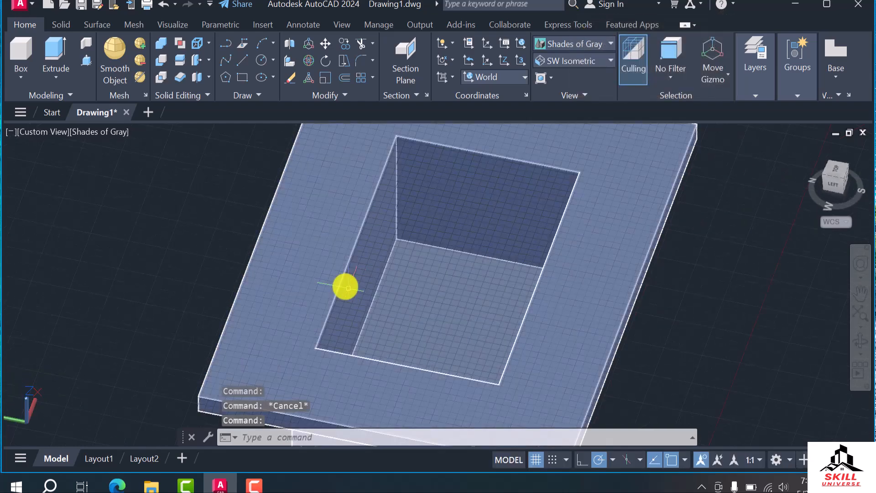
scroll(330, 279, "down", 3)
middle_click_drag(371, 305, 368, 280, "shift")
Set the visual style to 2D Wireframe and show the model in the Left view
left_click(579, 45)
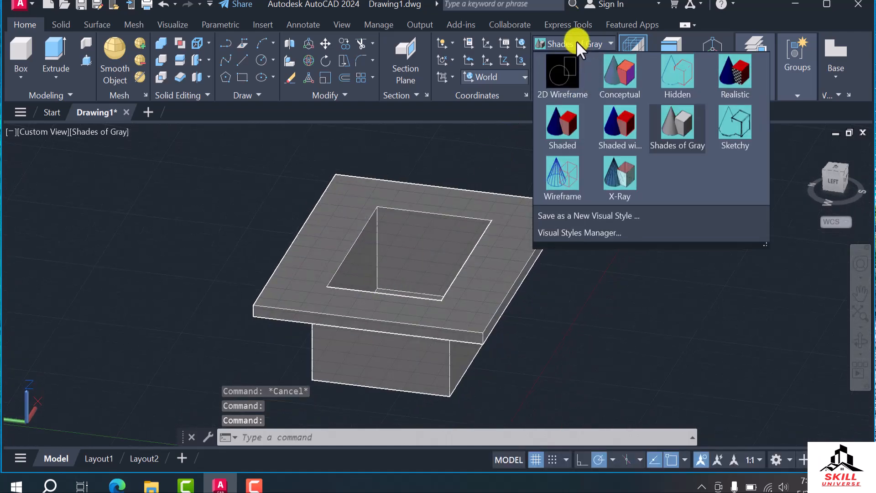
left_click(560, 69)
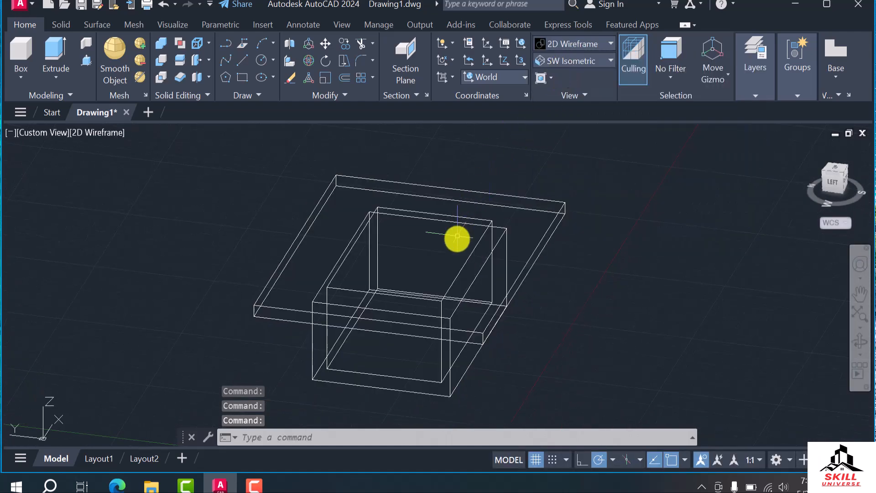
left_click(835, 179)
scroll(440, 286, "up", 2)
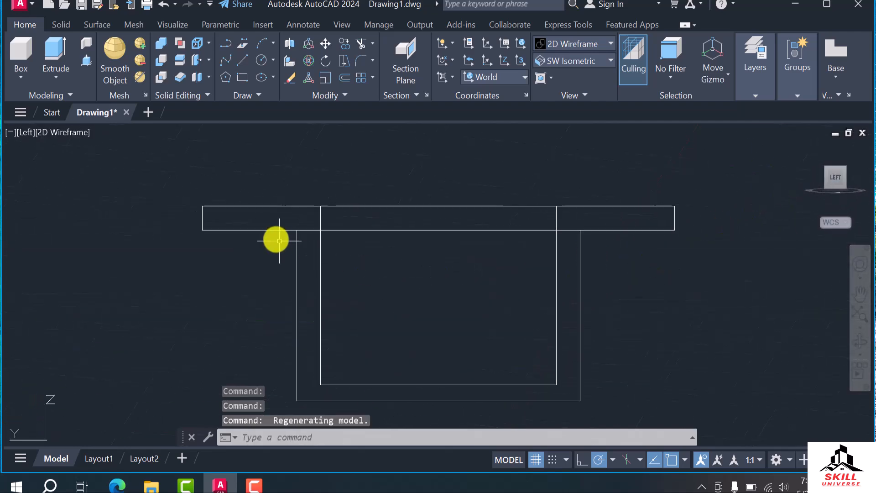
Set the coordinate system to Left, and return it to World
left_click(506, 76)
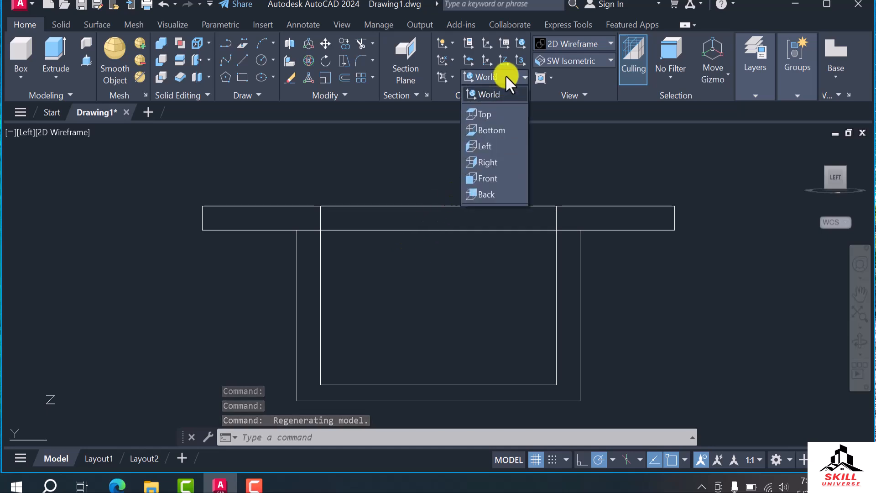
left_click(489, 146)
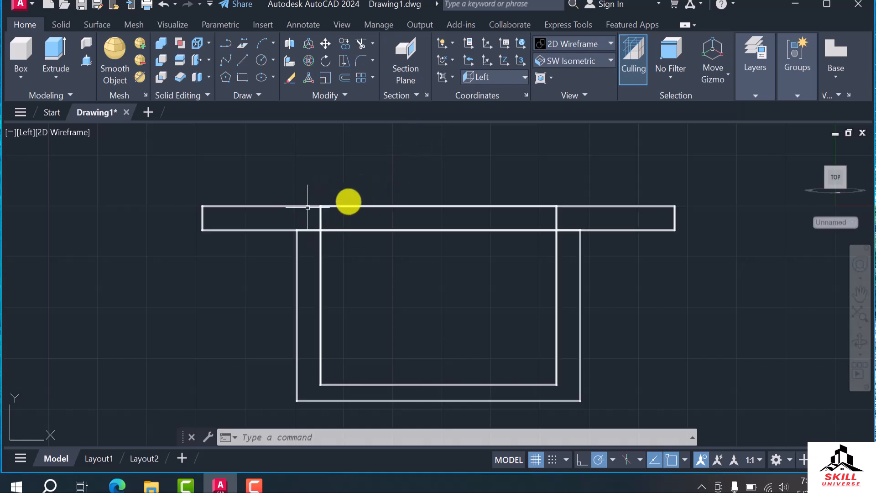
left_click(500, 81)
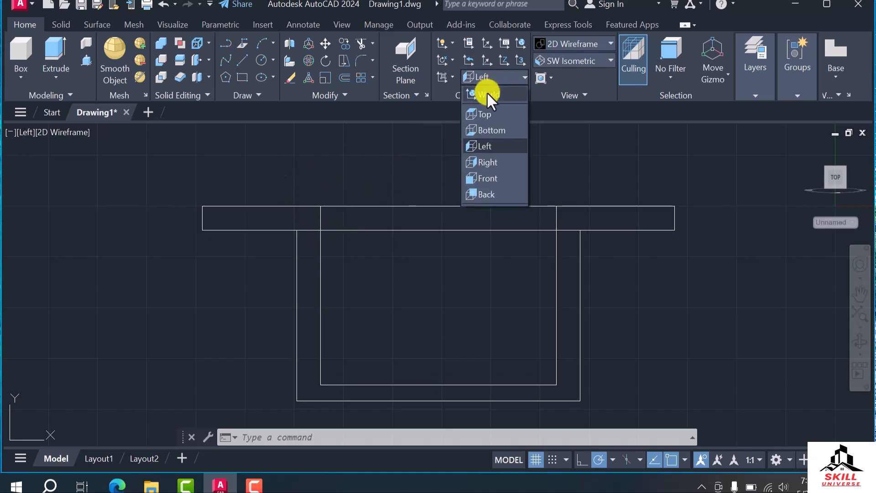
left_click(486, 92)
Draw a single vertical test line from inside the cavity up into the slab's thickness
left_click(233, 56)
left_click(364, 320)
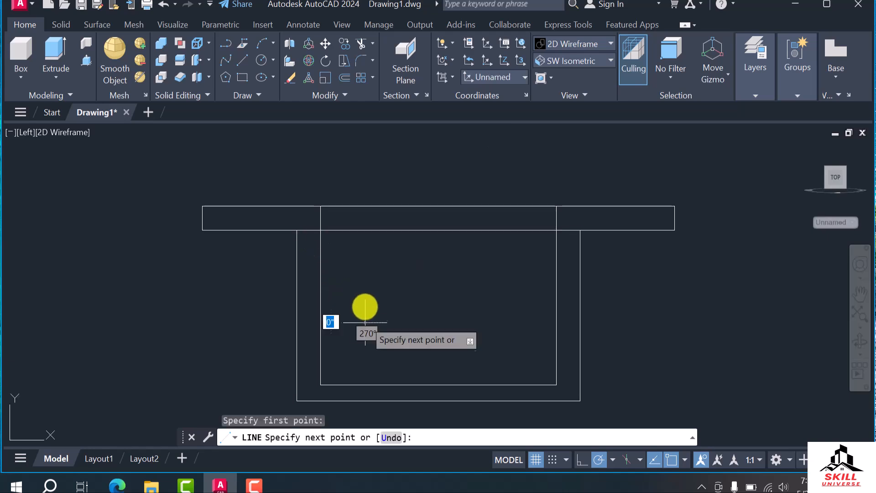
left_click(365, 220)
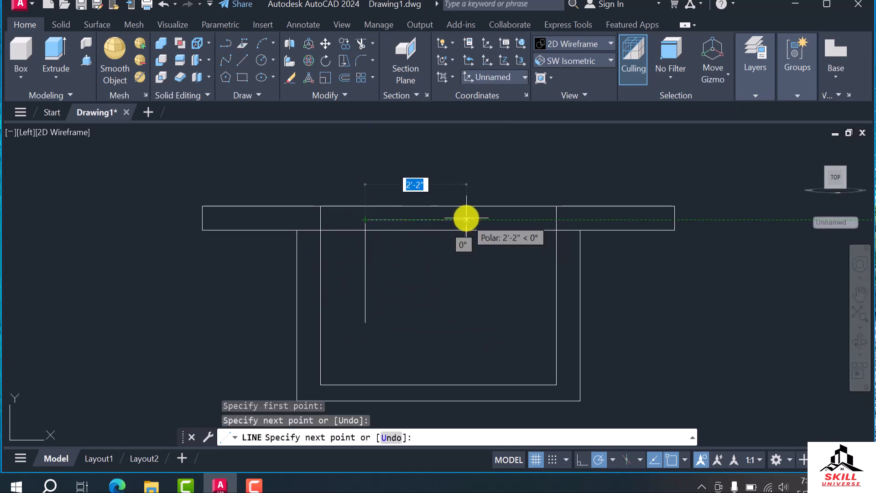
key("Escape")
Set the coordinate system to Top and delete the vertical test line in the cavity
left_click(504, 76)
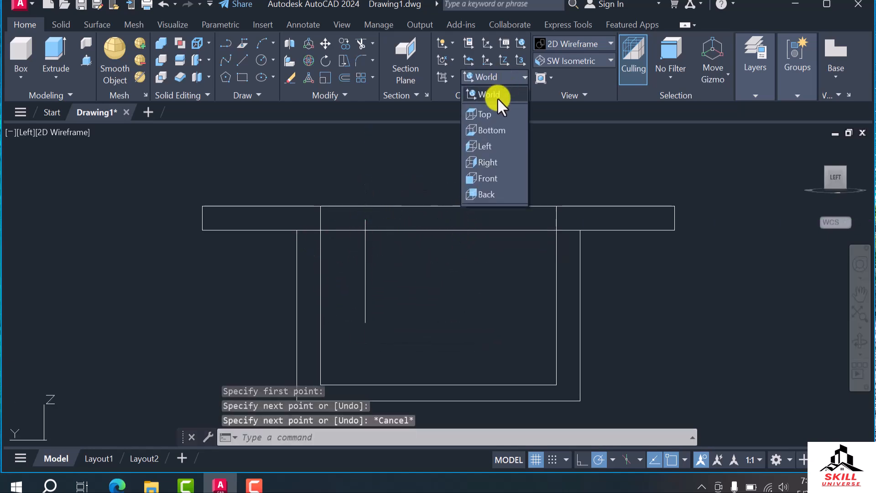
left_click(489, 118)
left_click(365, 259)
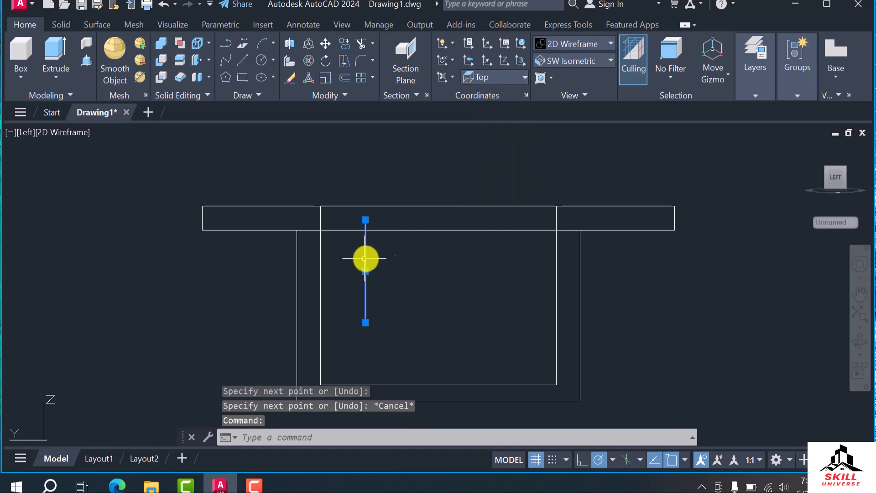
key("Delete")
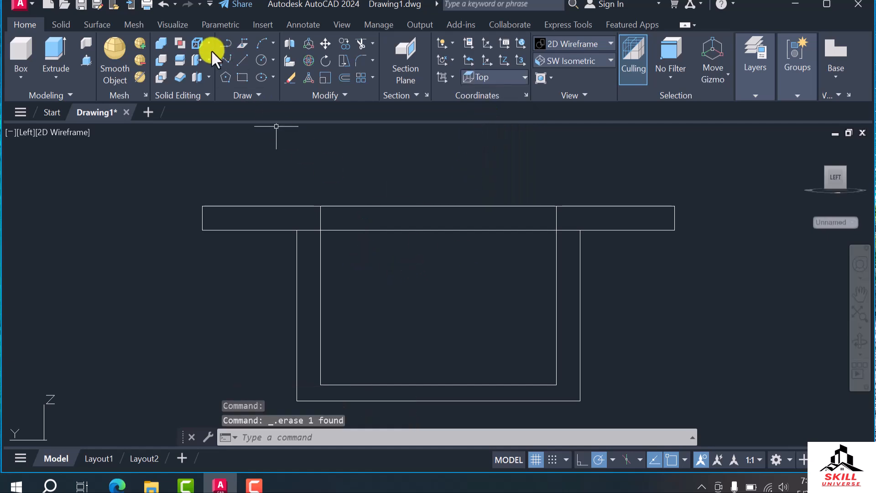
Draw a shorter vertical test line inside the cavity with the Top coordinate system, and delete it
left_click(245, 61)
left_click(368, 273)
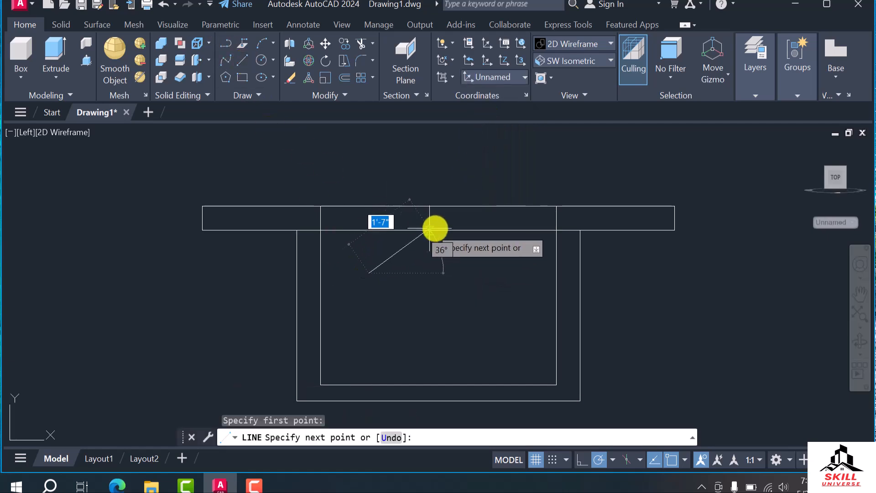
left_click(369, 220)
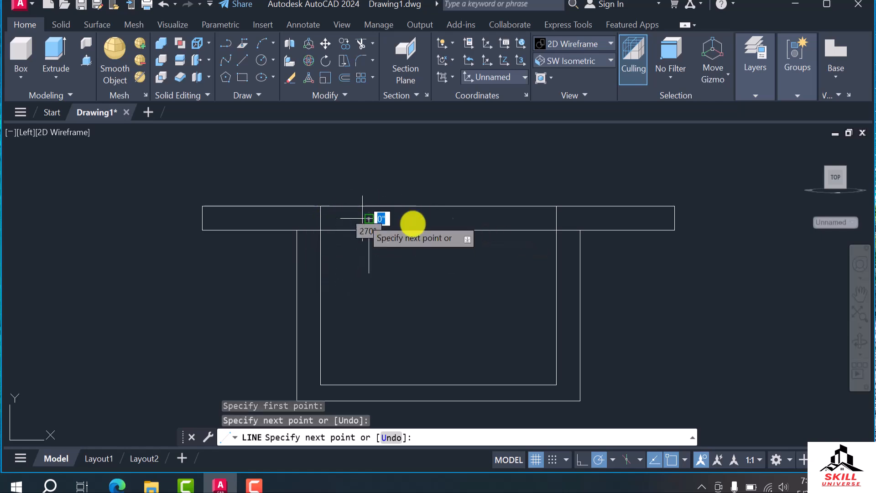
key("Escape")
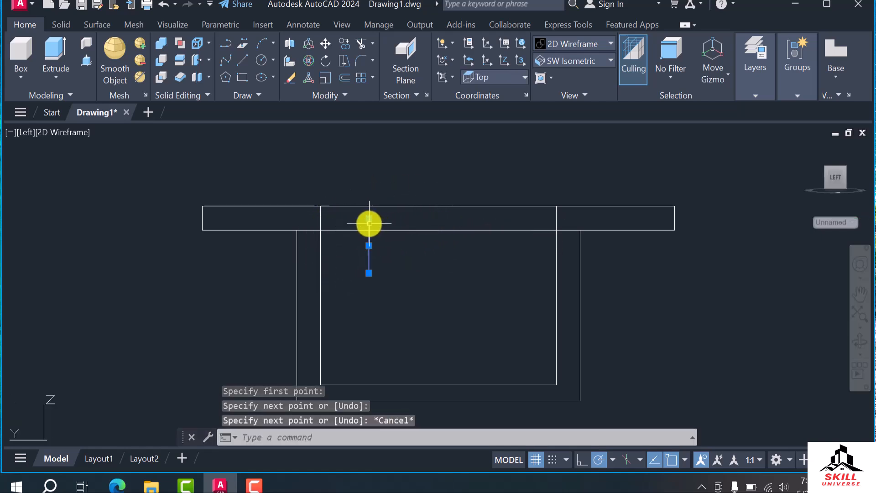
left_click(369, 223)
key("Delete")
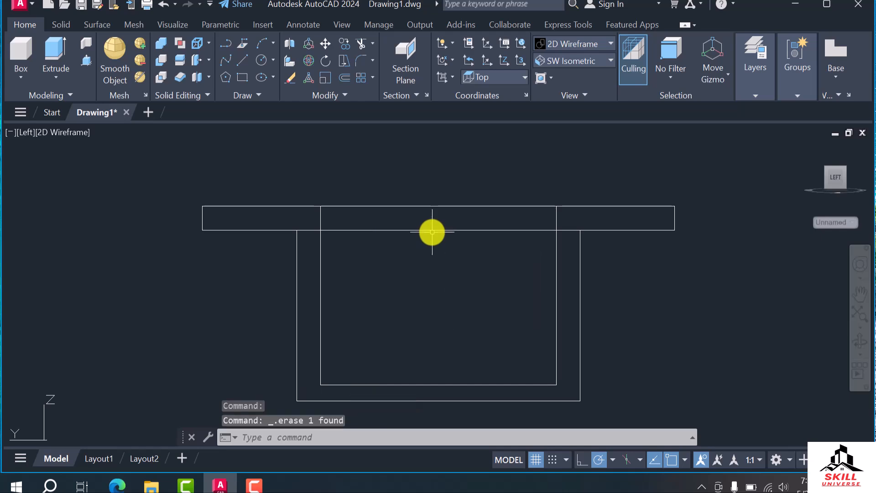
Set the coordinate system back to World
left_click(495, 76)
left_click(486, 96)
left_click(422, 155)
left_click(397, 183)
key("Escape")
scroll(292, 196, "down", 3)
scroll(312, 221, "up", 5)
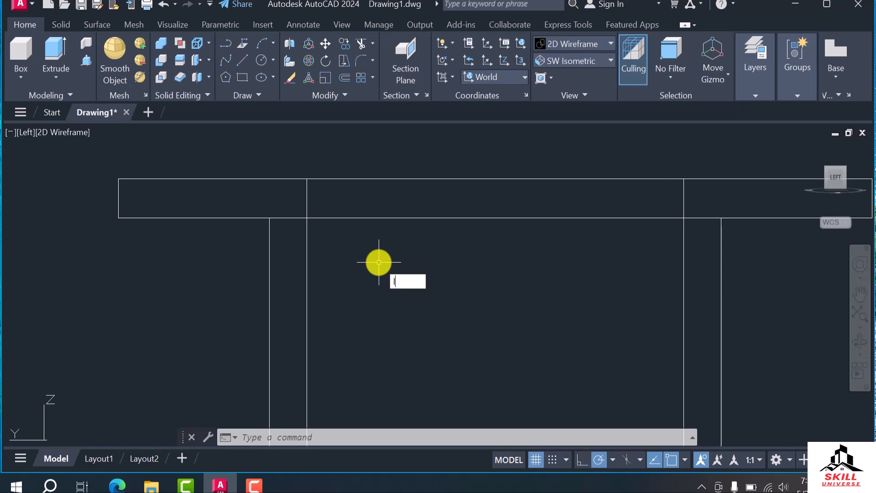
Try to draw a vertical line upward from the slab's upper edge in the World coordinate system
type("l")
key("Return")
scroll(361, 238, "down", 4)
scroll(327, 264, "up", 4)
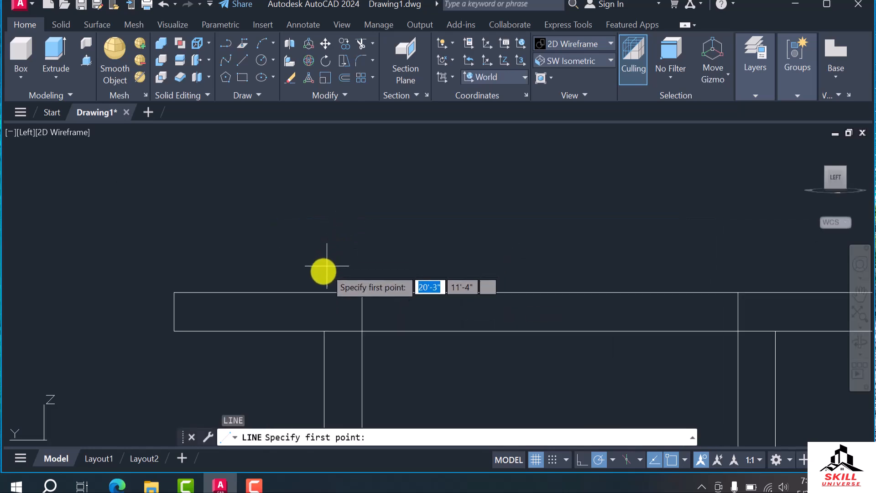
left_click(290, 293)
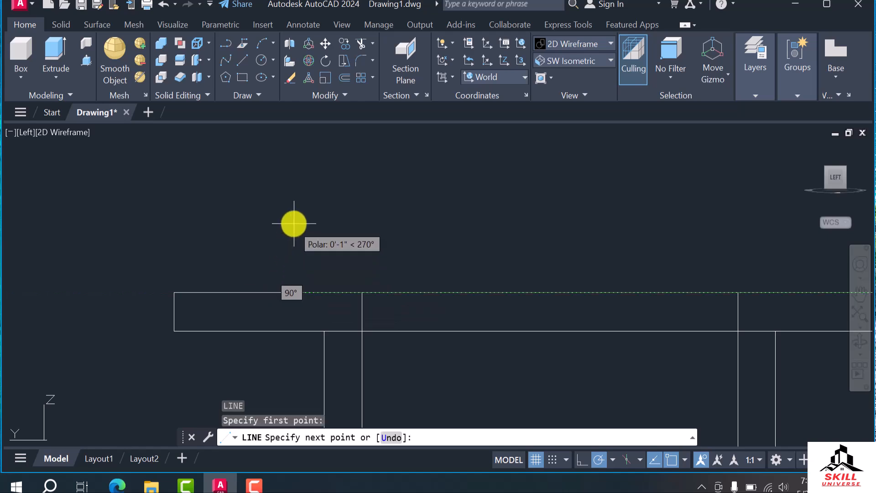
key("Escape")
Set the coordinate system to Left and draw connected lines from the slab's upper edge: about 11" up, about 1'-7" across, and down into the cavity
left_click(476, 77)
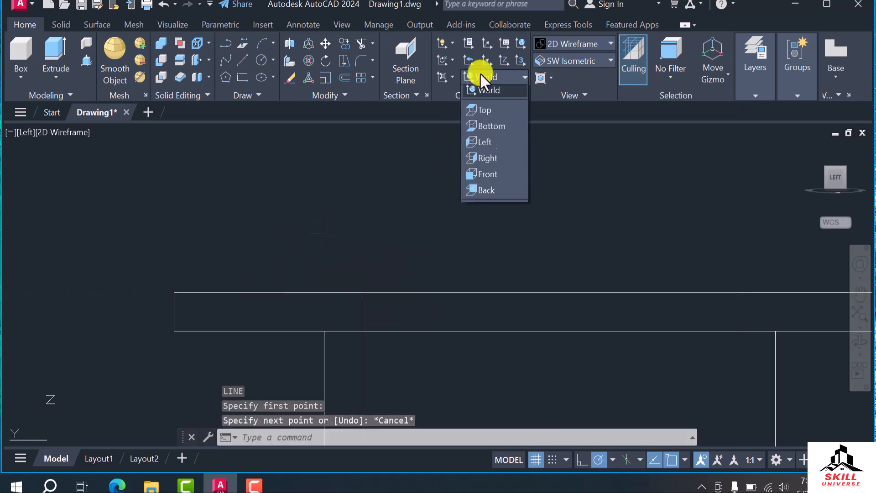
left_click(488, 148)
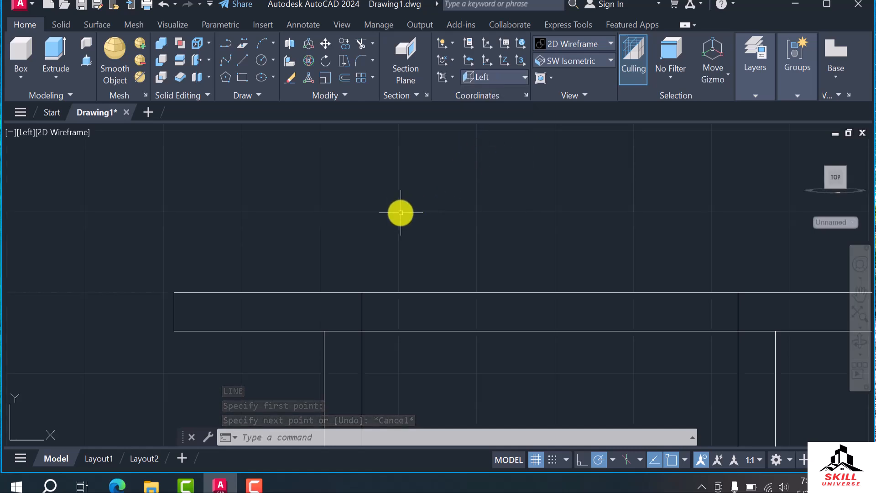
key("Return")
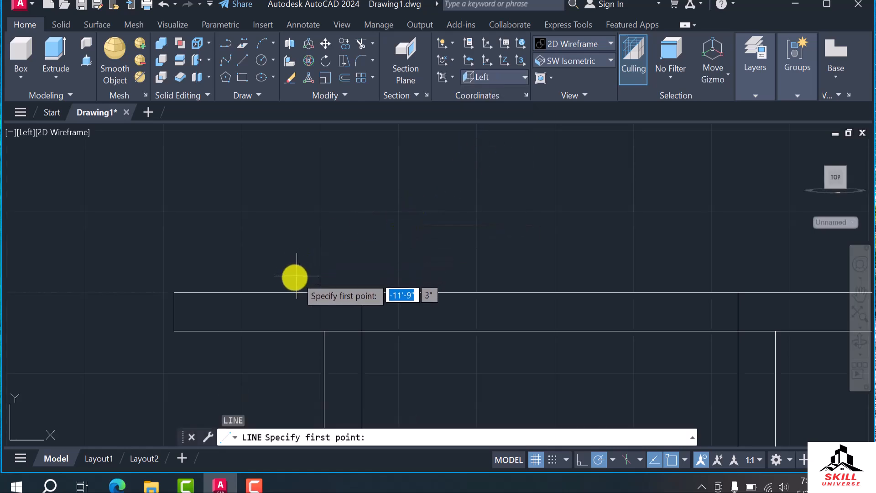
left_click(289, 292)
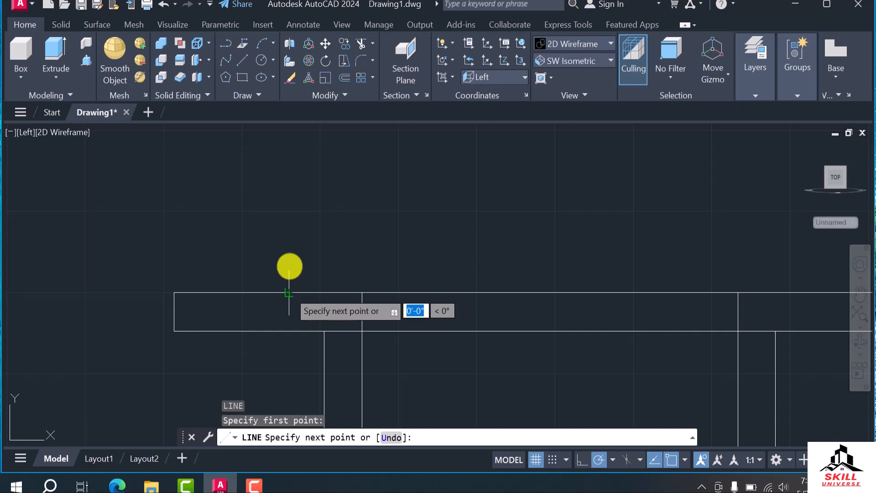
left_click(288, 218)
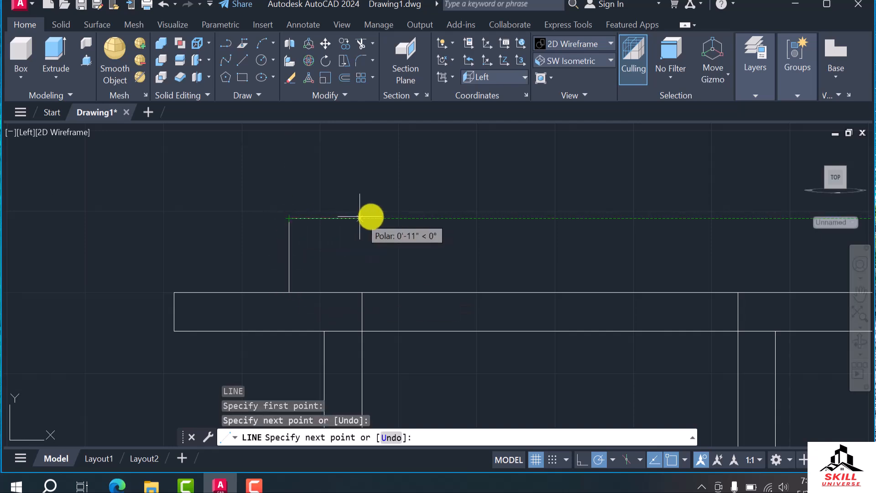
left_click(411, 217)
scroll(418, 206, "down", 3)
scroll(414, 263, "up", 3)
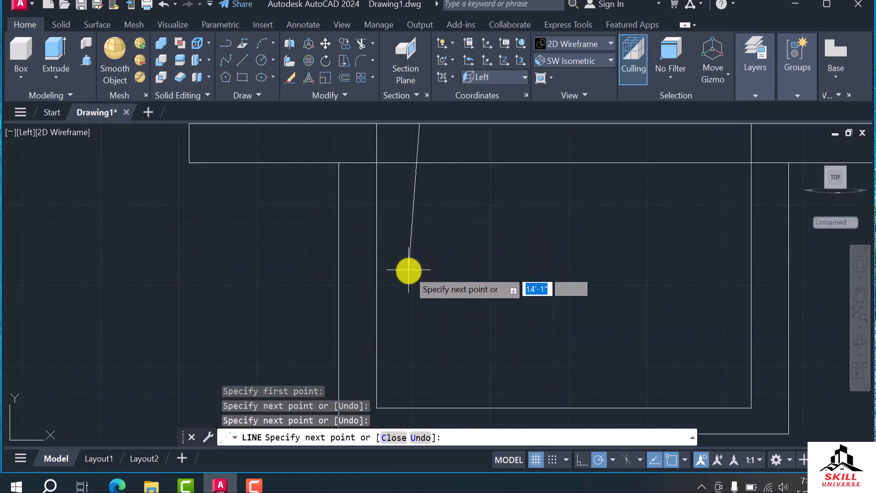
left_click(431, 283)
key("Escape")
Move the long vertical line horizontally toward the short upright by about 3"
scroll(464, 220, "down", 3)
scroll(438, 213, "up", 3)
left_click(434, 209)
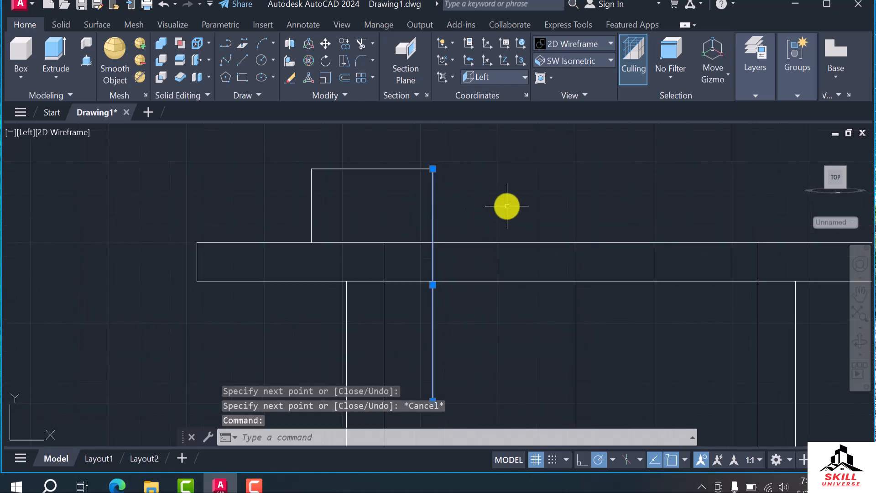
type("m")
key("Return")
left_click(487, 227)
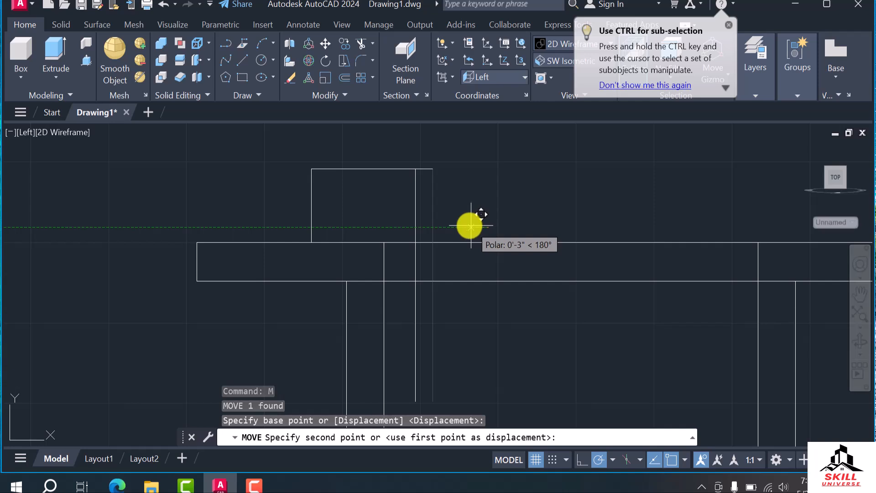
left_click(468, 226)
Delete the horizontal line joining the tops of the two vertical lines
scroll(414, 170, "up", 3)
left_click(419, 163)
key("Delete")
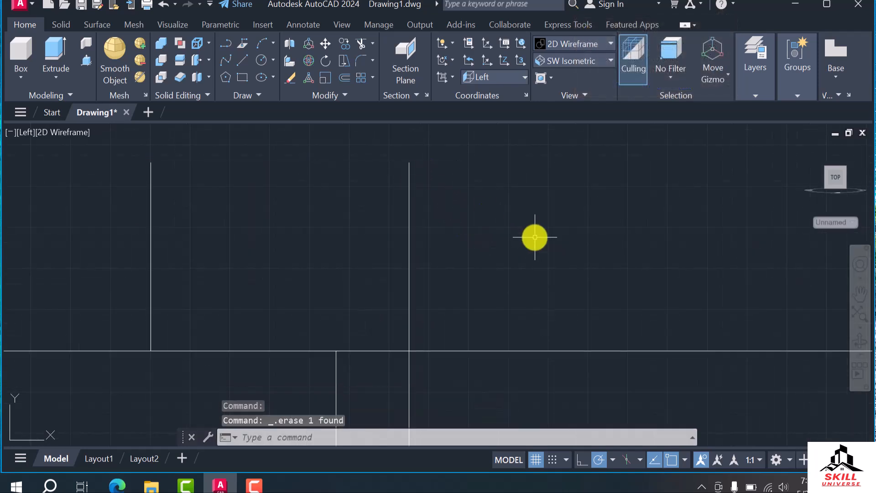
Draw a three-point arc from the short line's upper end through the long line's upper end, finishing just beyond it
scroll(515, 256, "down", 4)
scroll(521, 213, "up", 4)
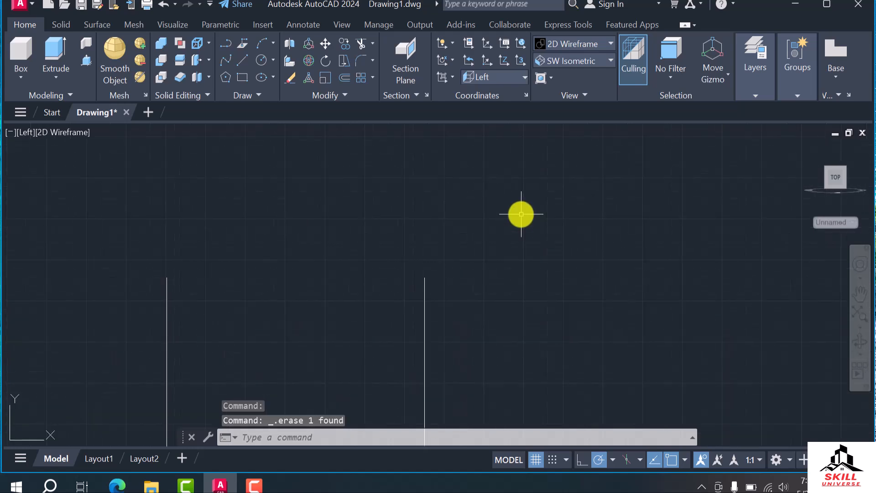
left_click(256, 41)
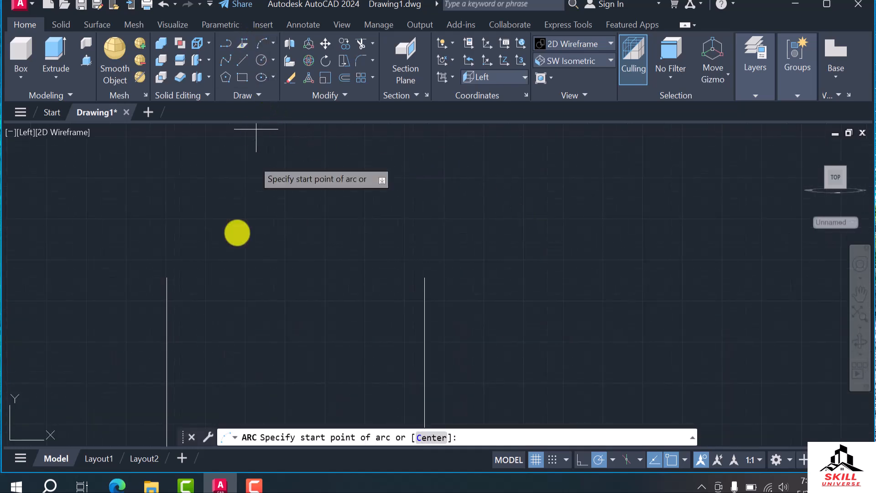
left_click(166, 276)
left_click(424, 277)
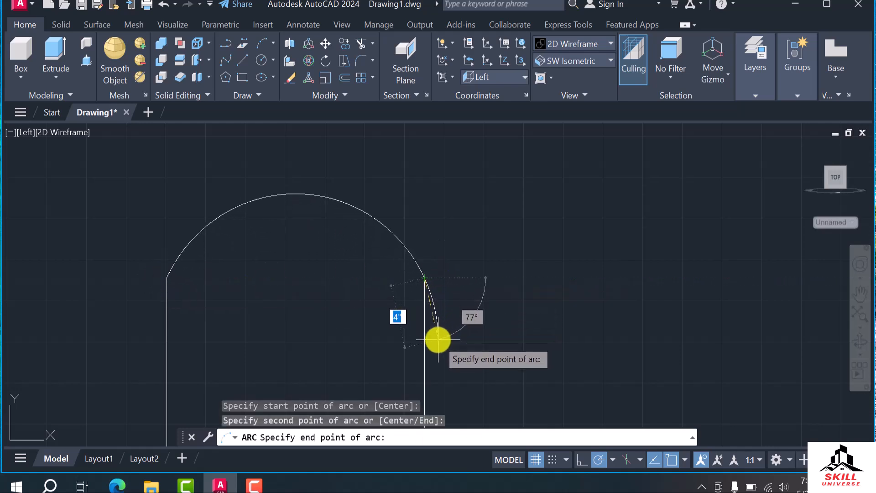
key("Escape")
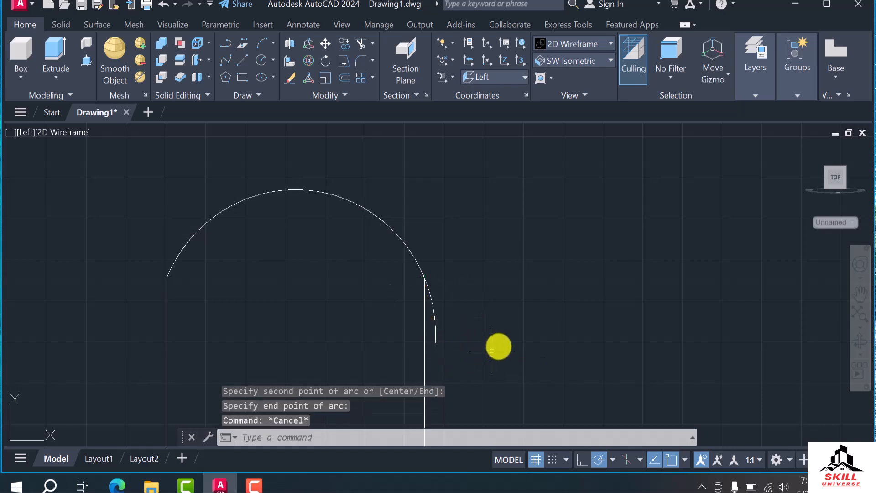
Trim the part of the arc that extends beyond the long vertical line
key("Return")
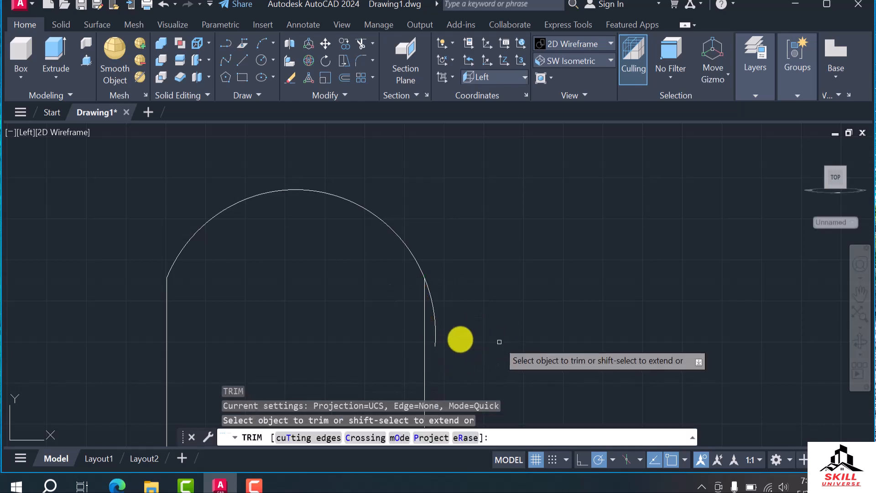
left_click(433, 317)
scroll(529, 338, "down", 5)
scroll(419, 242, "up", 7)
scroll(418, 242, "down", 4)
key("Escape")
left_click(420, 251)
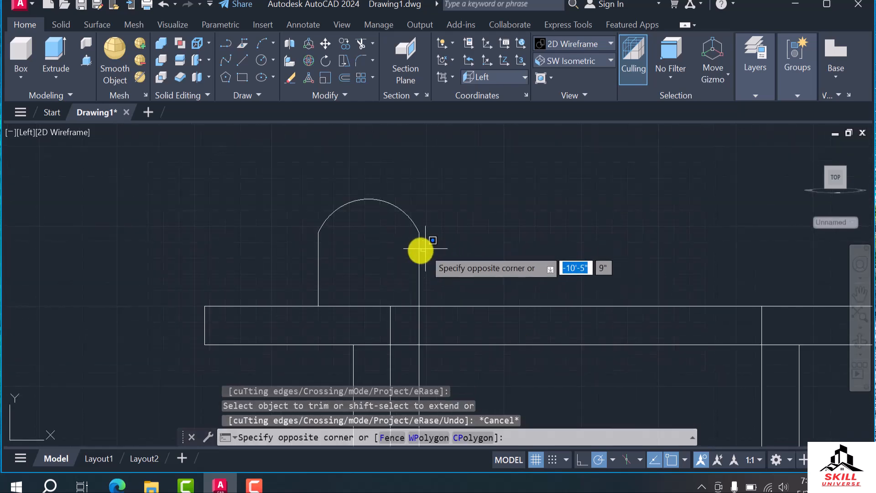
left_click(417, 254)
scroll(438, 242, "down", 4)
key("Escape")
Join the arc and both vertical lines into a single polyline
left_click(474, 209)
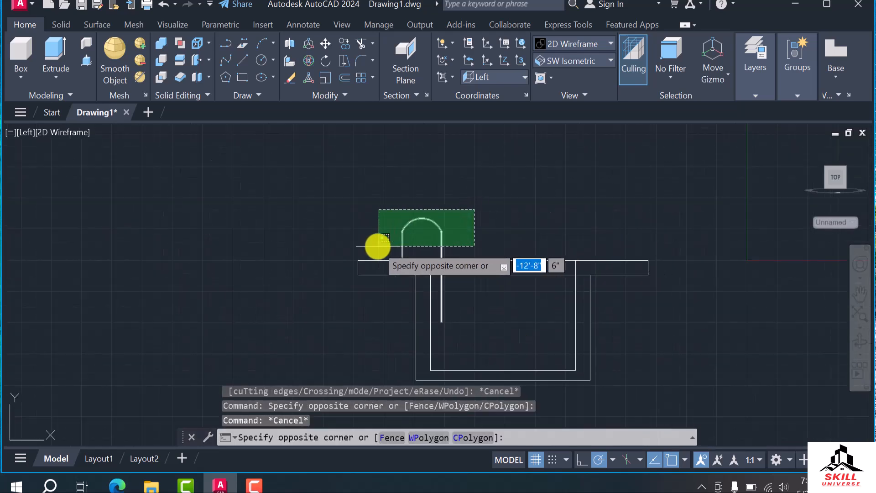
left_click(378, 249)
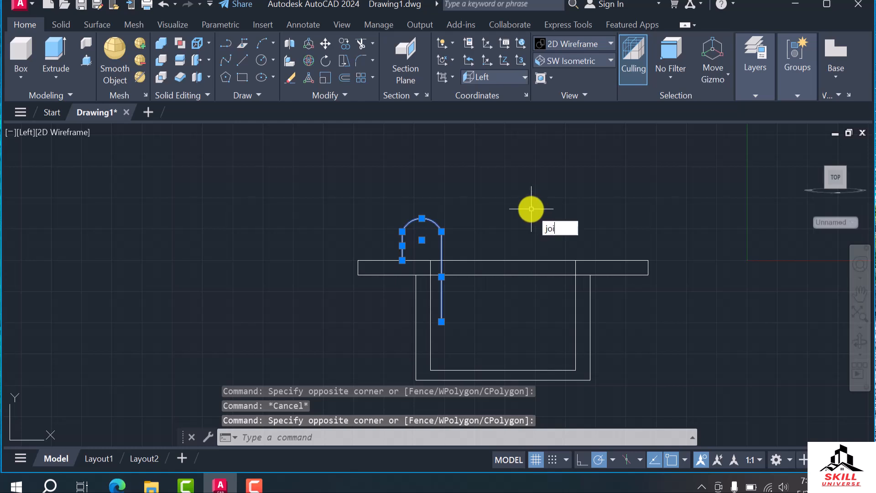
key("Return")
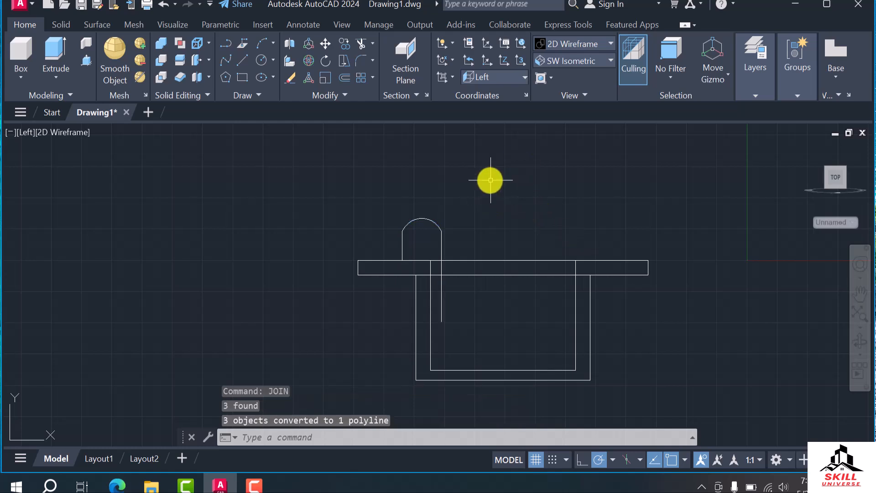
left_click(438, 239)
left_click(456, 237)
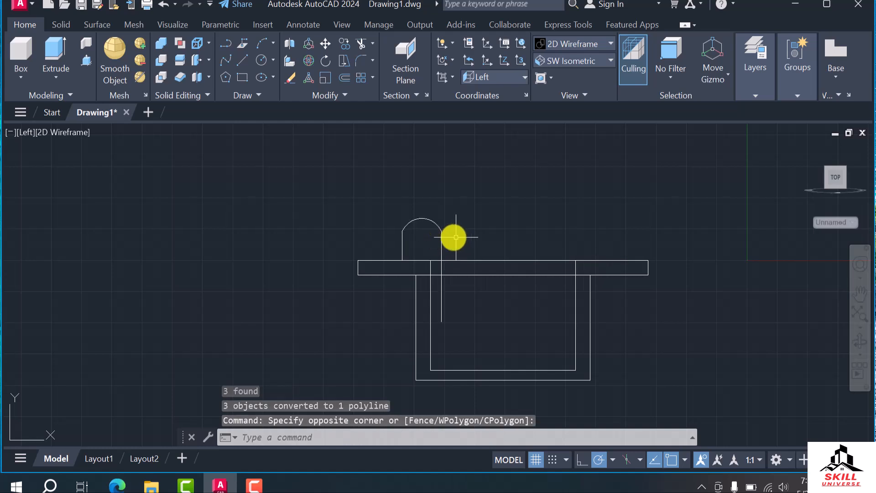
left_click(443, 242)
left_click(503, 224)
key("Escape")
key("Escape")
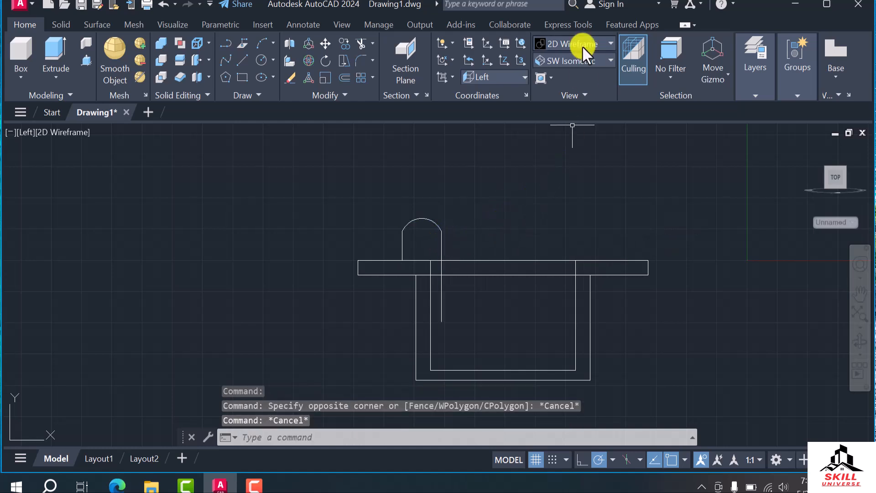
Examine where the joined hook profile sits on the slab, starting from the SW Isometric view
left_click(583, 60)
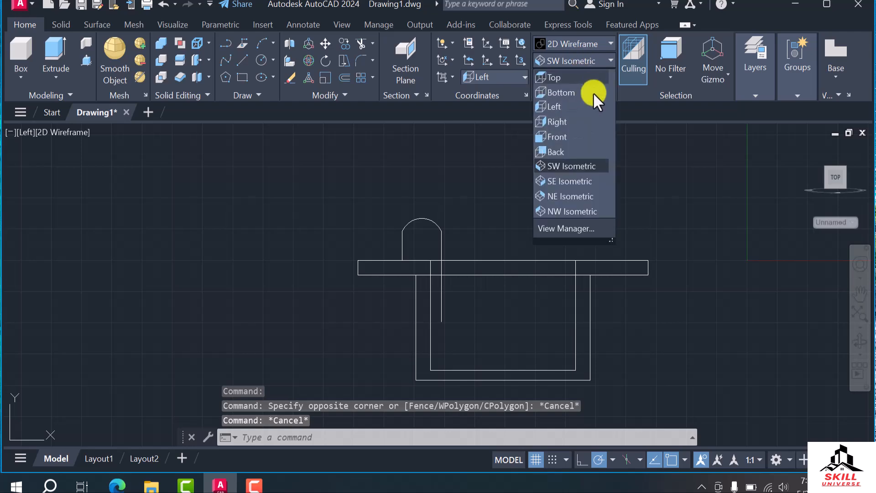
left_click(577, 168)
middle_click_drag(348, 298, 292, 265, "shift")
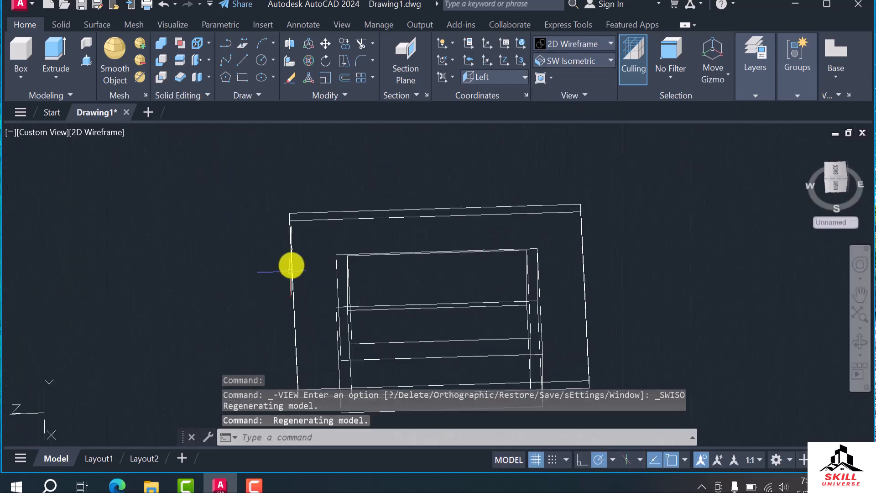
left_click(290, 244)
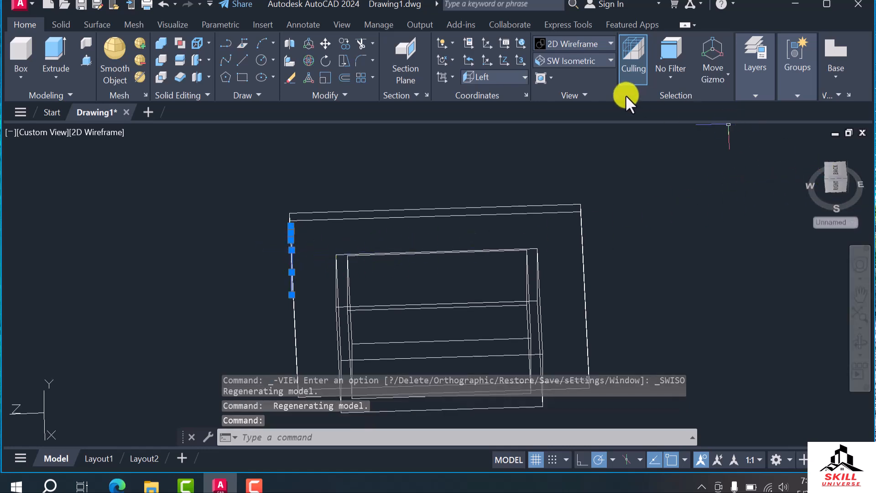
Switch to the Top view and move the hook profile about 3'-6" horizontally from the slab's edge to over the cavity
left_click(593, 59)
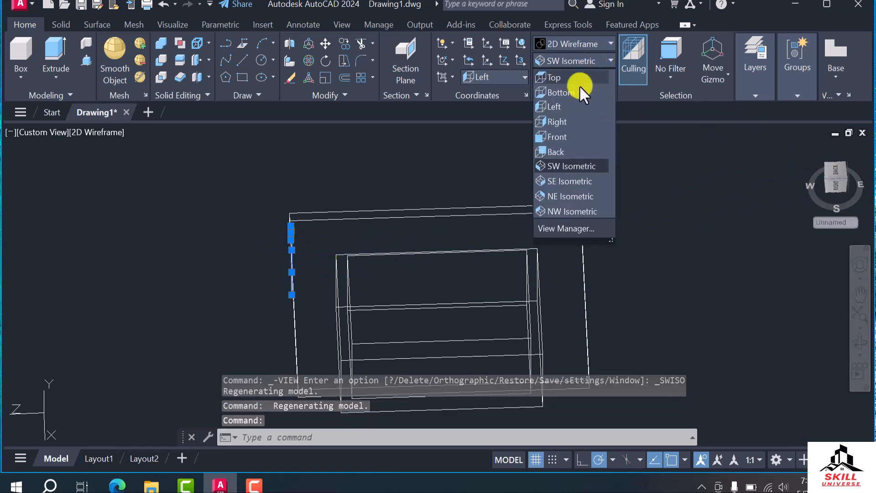
left_click(556, 77)
scroll(389, 232, "down", 3)
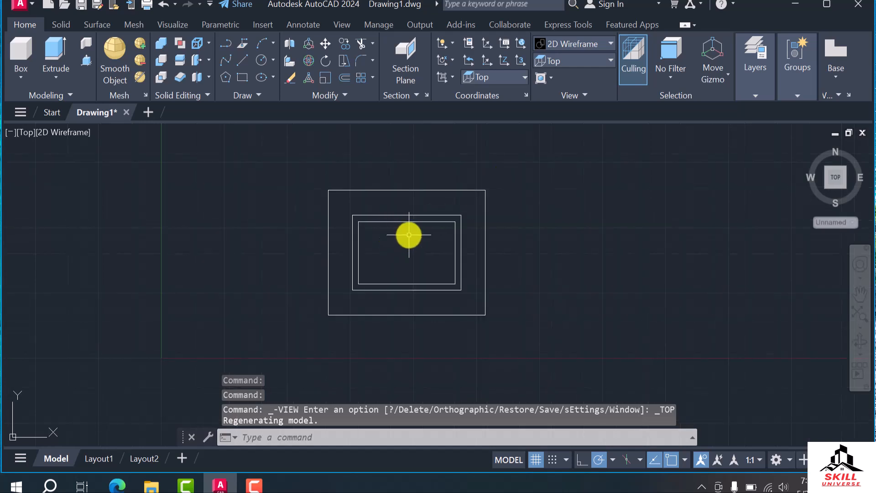
left_click(328, 211)
scroll(341, 222, "up", 6)
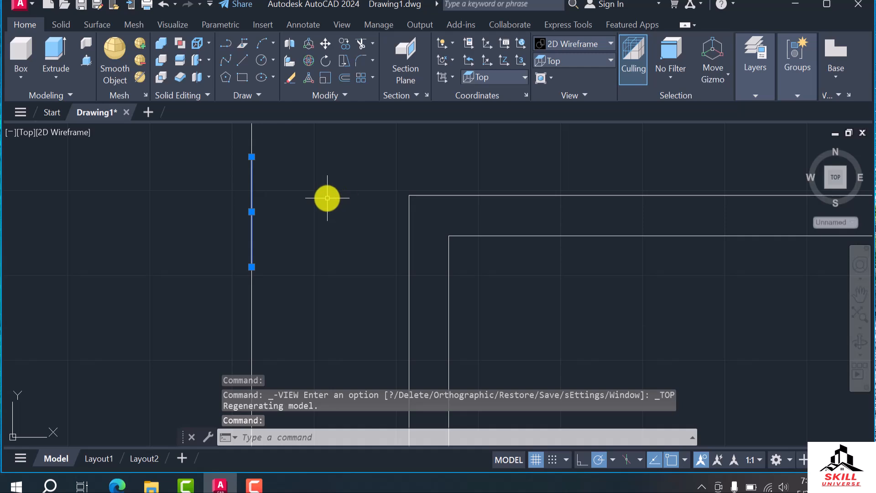
key("Return")
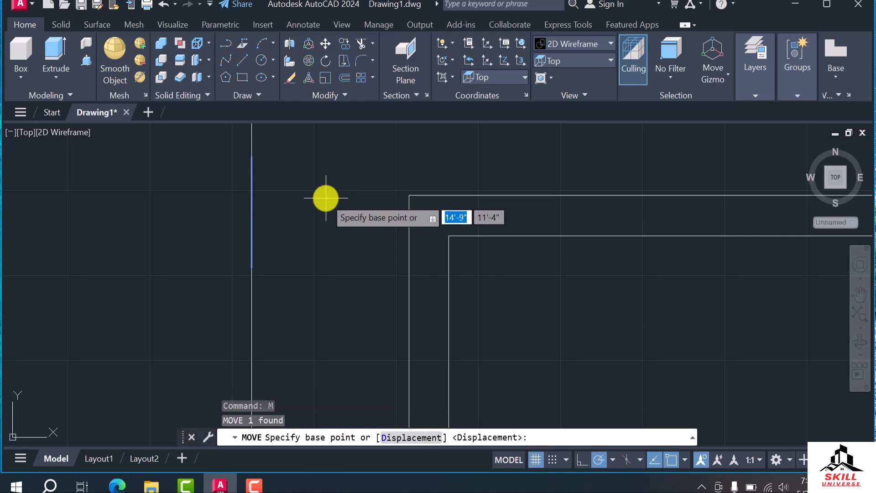
left_click(275, 259)
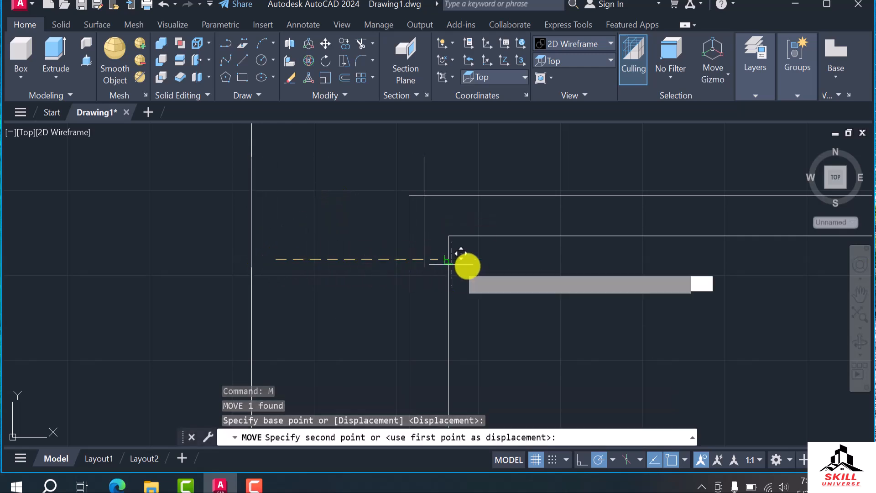
left_click(550, 260)
Draw a circle of 2" radius centred on the free lower end of the hook profile's short leg
scroll(251, 176, "down", 2)
scroll(434, 199, "up", 2)
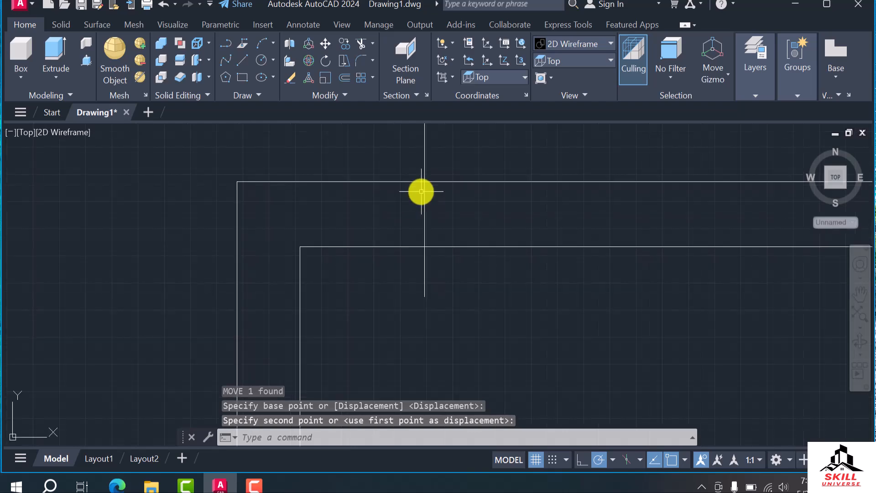
middle_click_drag(402, 268, 467, 236, "shift")
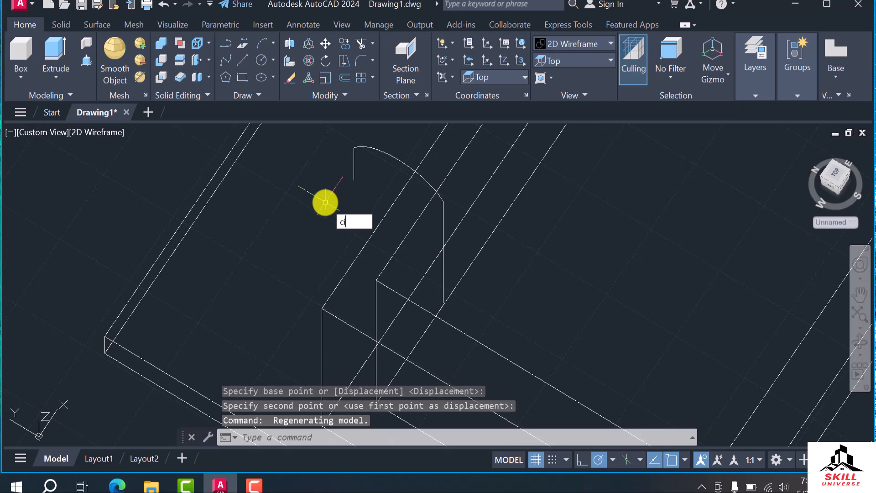
key("Return")
scroll(372, 224, "up", 3)
scroll(365, 226, "down", 2)
left_click(333, 163)
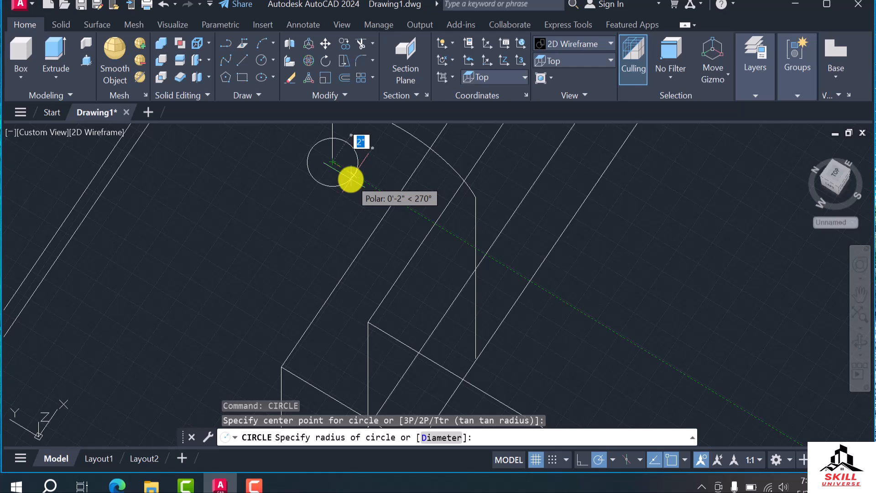
type("2")
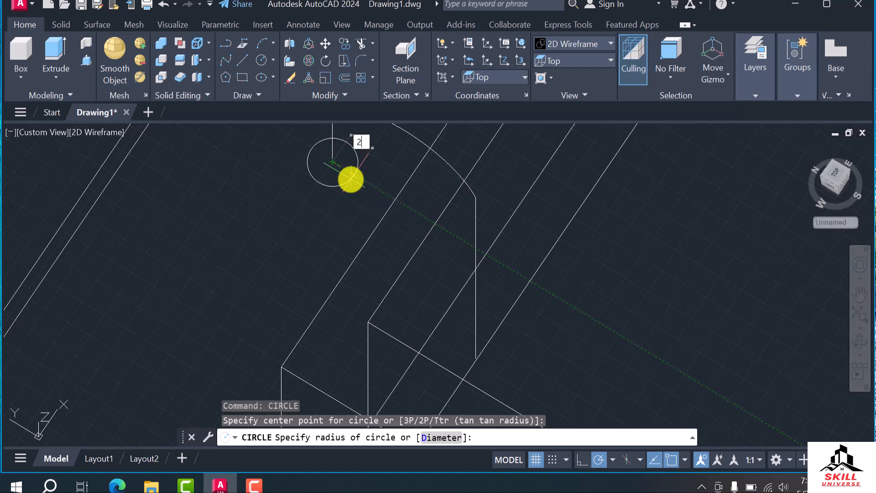
type("\"")
key("Return")
scroll(336, 258, "down", 2)
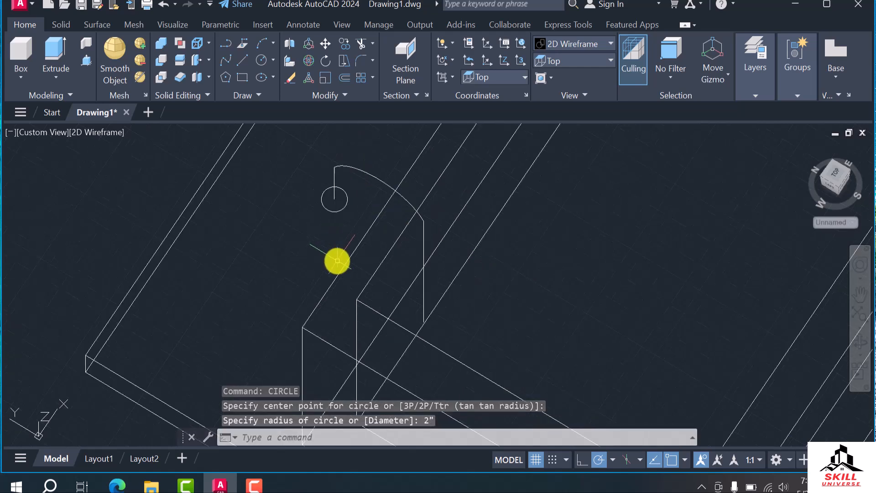
Sweep the 2" radius circle along the hook-shaped polyline to form the solid tap pipe
scroll(341, 191, "up", 2)
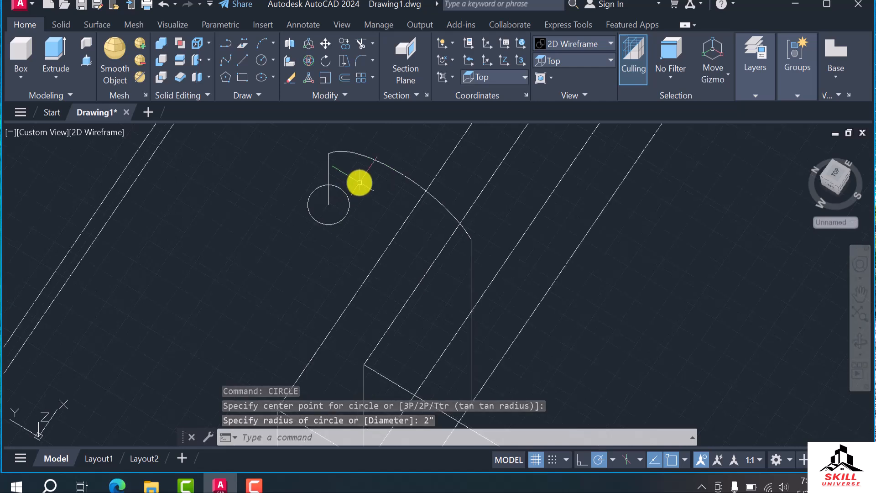
type("se")
key("BackSpace")
type("w")
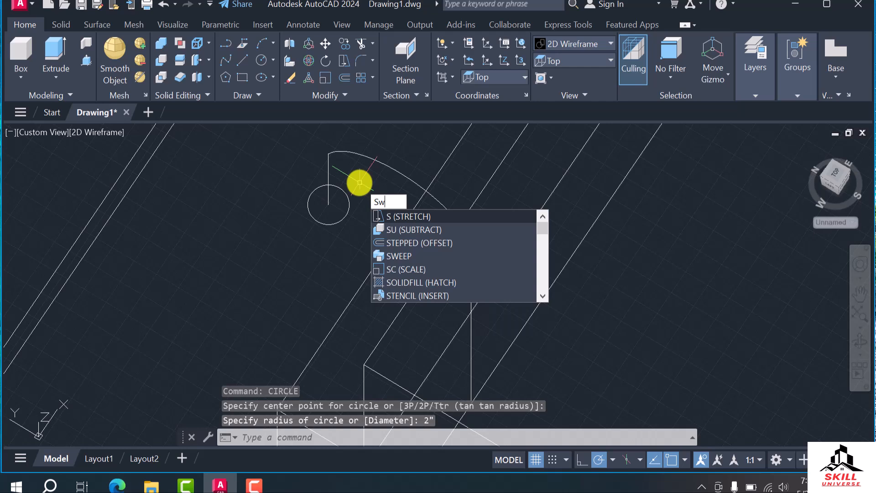
type("e")
key("Return")
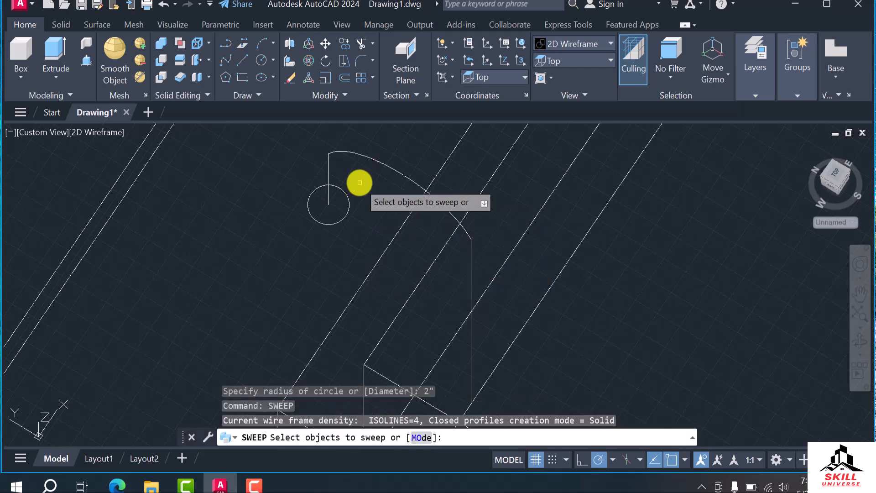
left_click(347, 214)
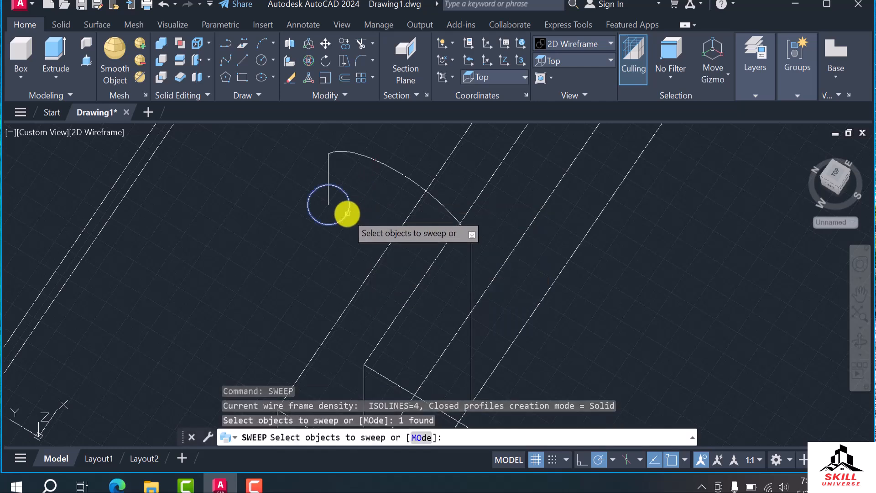
key("Return")
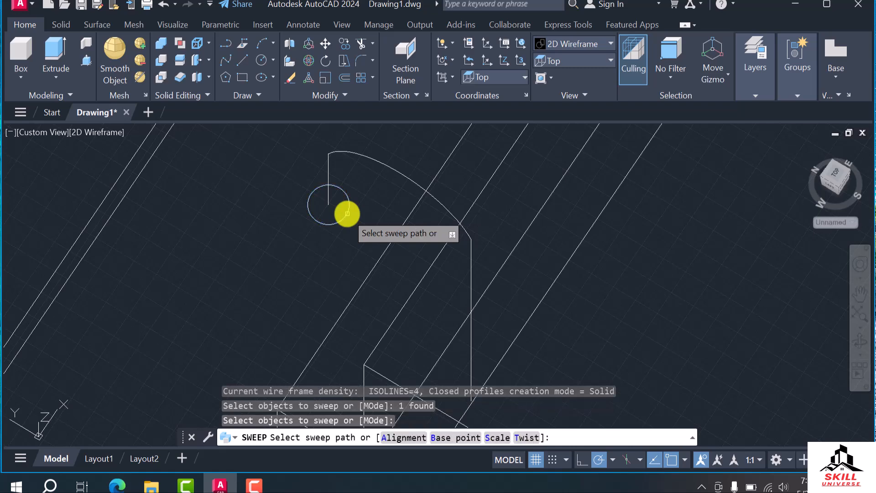
left_click(330, 170)
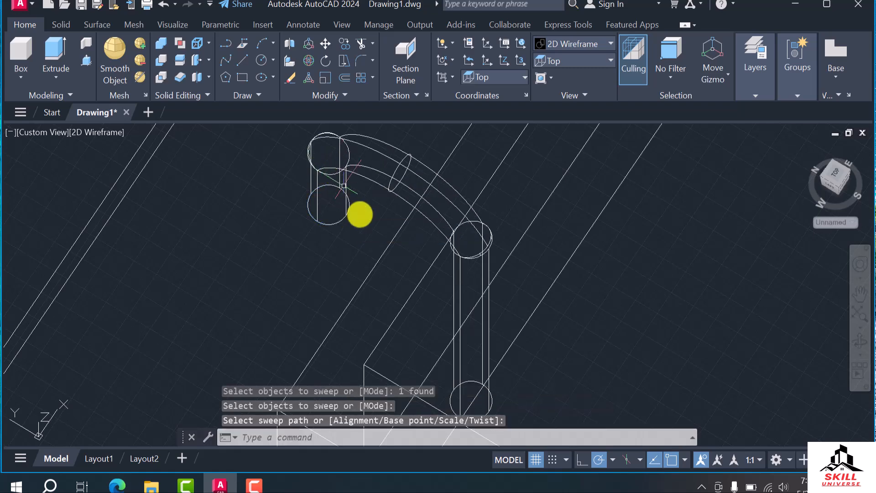
scroll(349, 274, "down", 5)
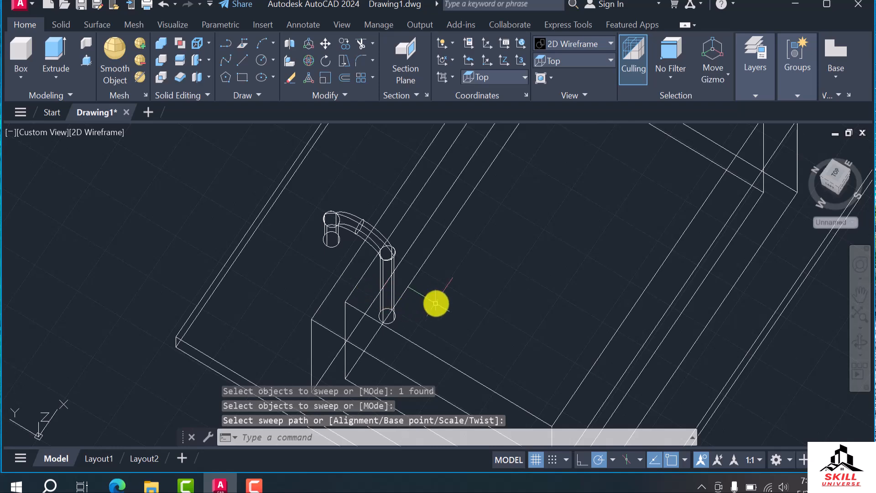
key("Escape")
key("Escape")
key("Escape")
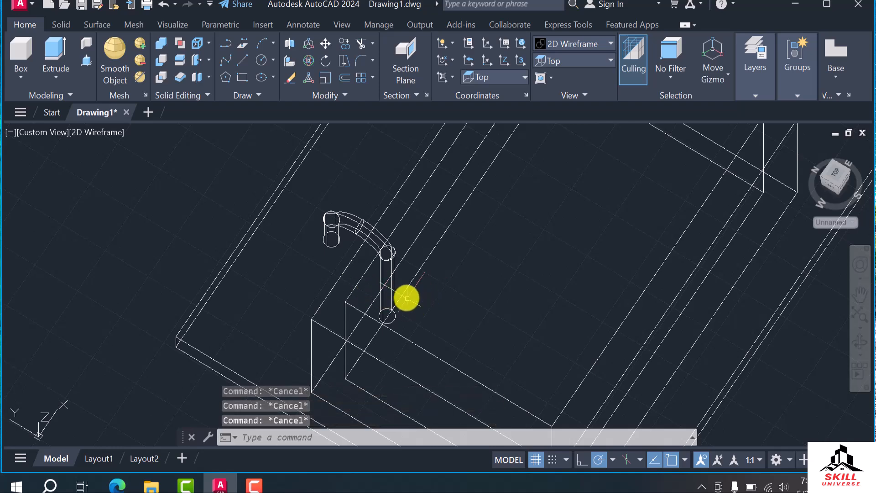
Switch to the Left view and set the coordinate system to Left
scroll(410, 292, "down", 5)
mouse_move(430, 289)
middle_mouse_down("shift")
mouse_move(446, 274)
mouse_move(464, 219)
mouse_move(434, 278)
middle_mouse_up("shift")
scroll(409, 269, "up", 5)
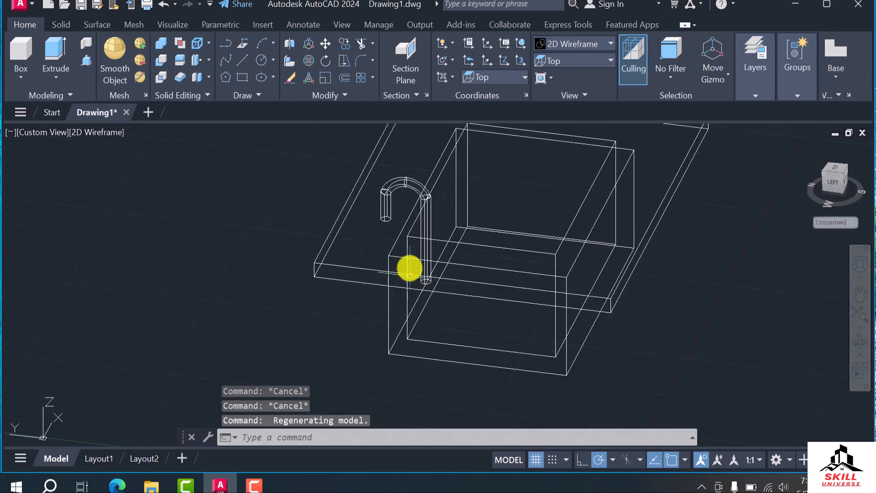
left_click(836, 182)
scroll(397, 292, "up", 5)
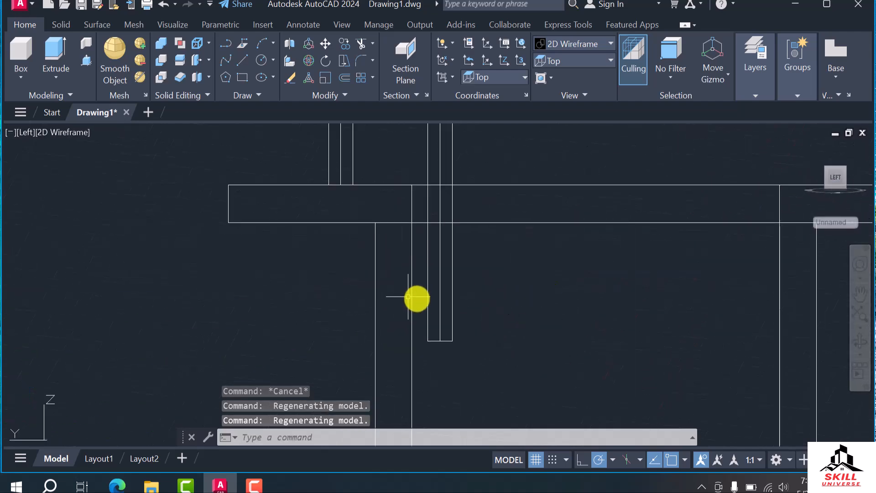
left_click(513, 76)
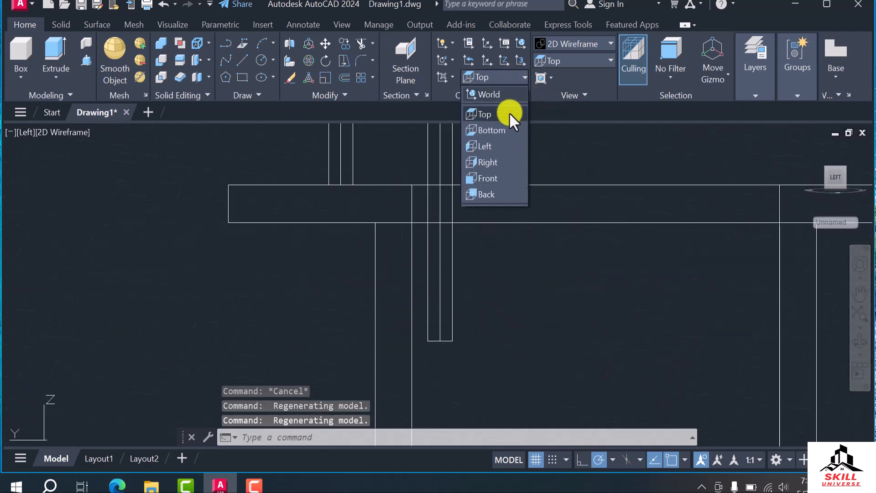
left_click(488, 152)
scroll(508, 237, "down", 3)
scroll(500, 271, "up", 3)
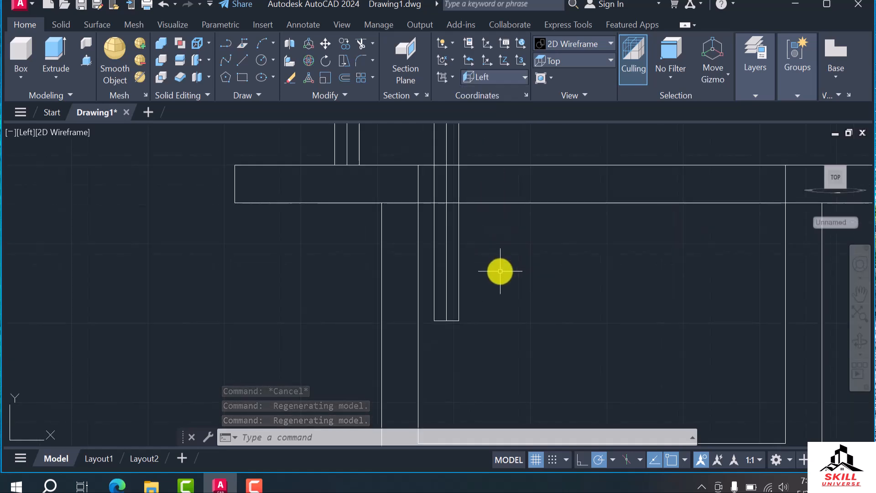
Draw a horizontal line from the basin's outer wall to the near edge of the tap's long leg, using the Left coordinate system
type("L")
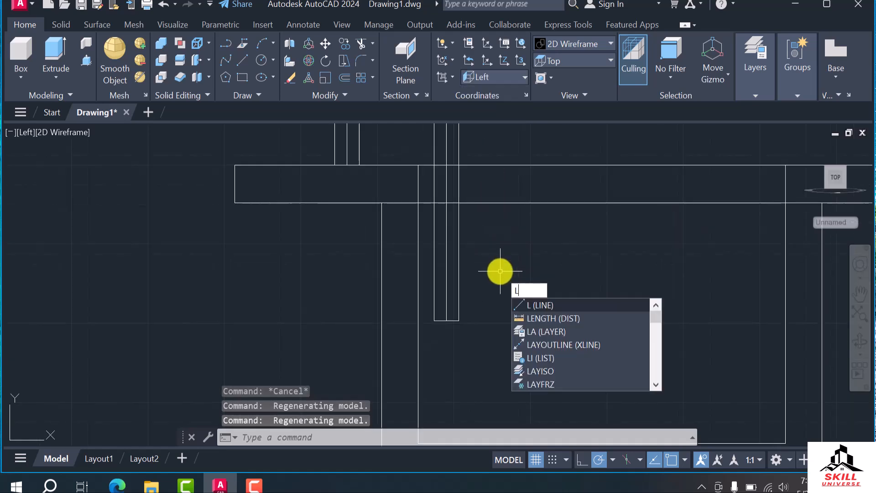
key("Return")
scroll(452, 278, "up", 4)
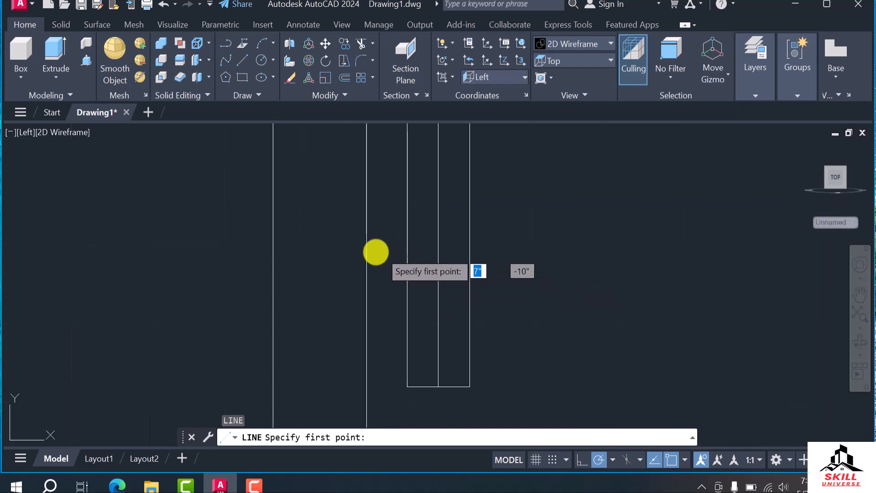
scroll(365, 250, "down", 2)
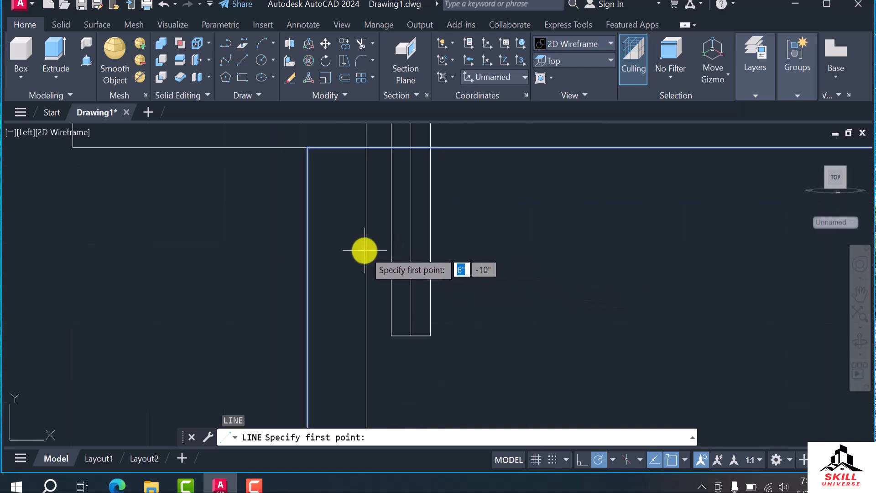
left_click(486, 78)
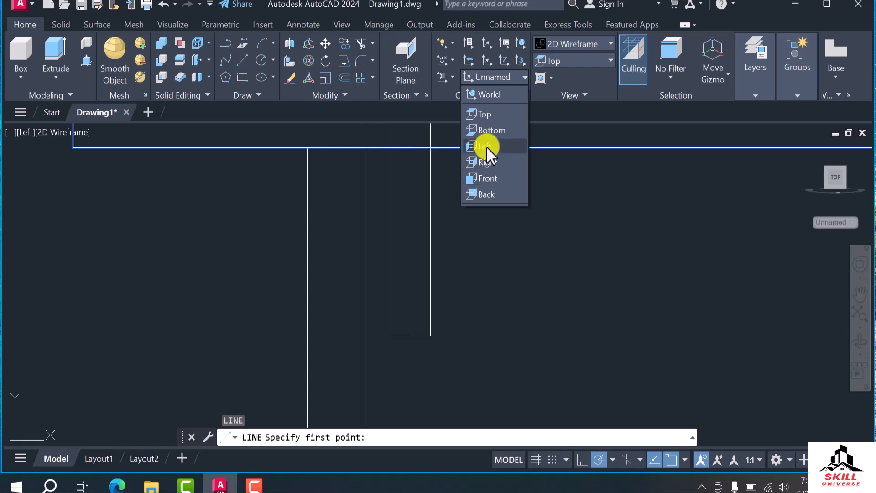
left_click(485, 146)
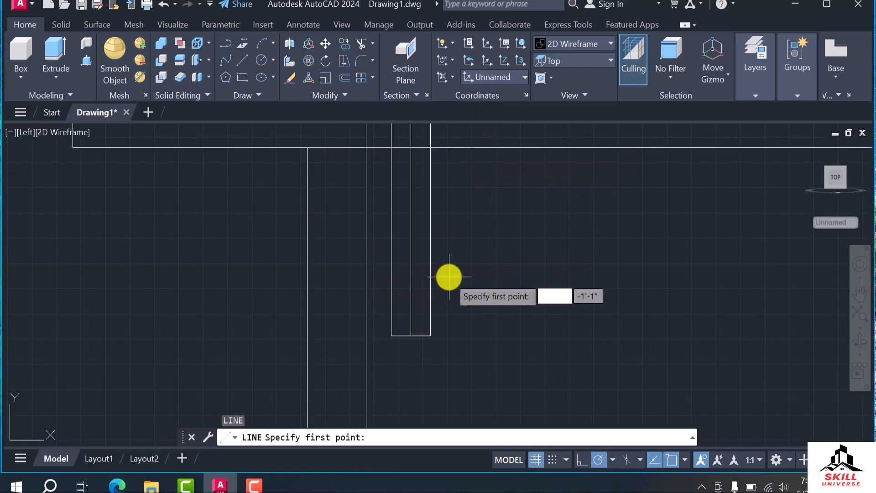
left_click(307, 272)
scroll(404, 273, "up", 2)
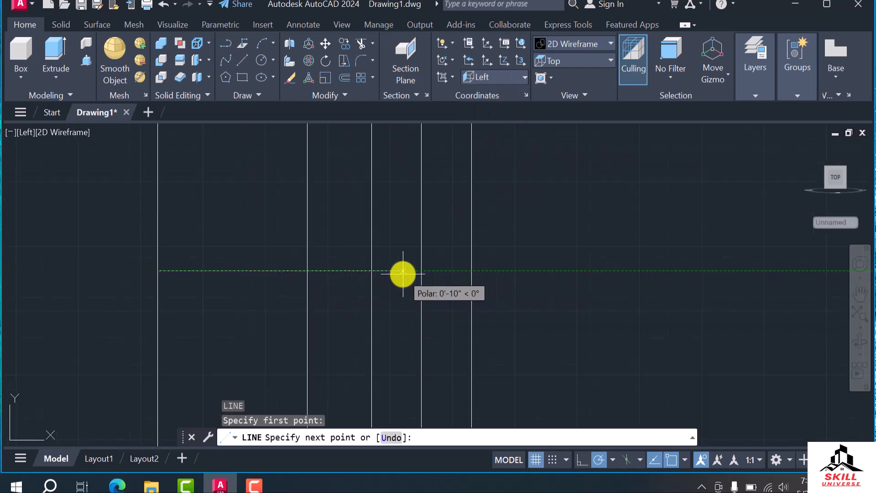
left_click(372, 271)
key("Escape")
scroll(339, 276, "up", 4)
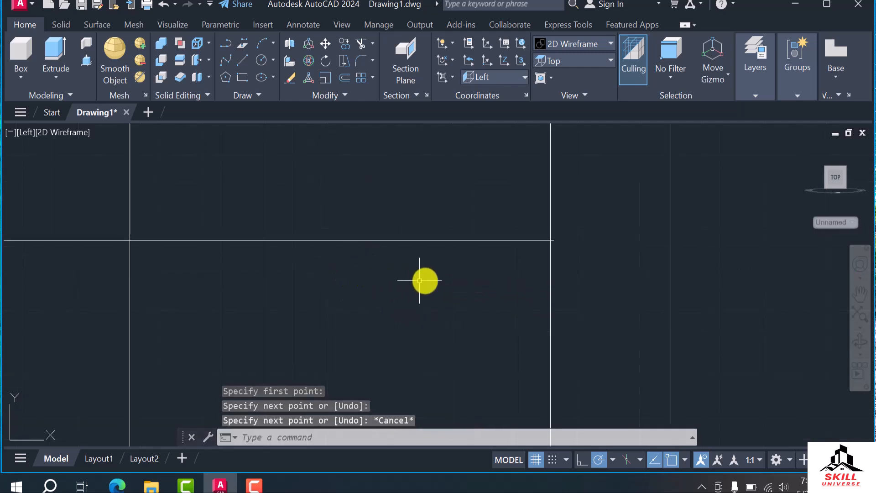
key("Escape")
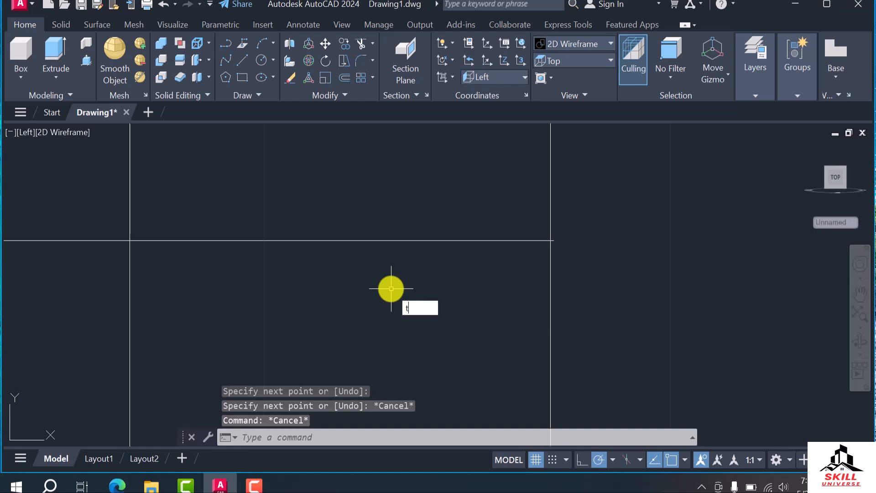
key("Escape")
key("Escape")
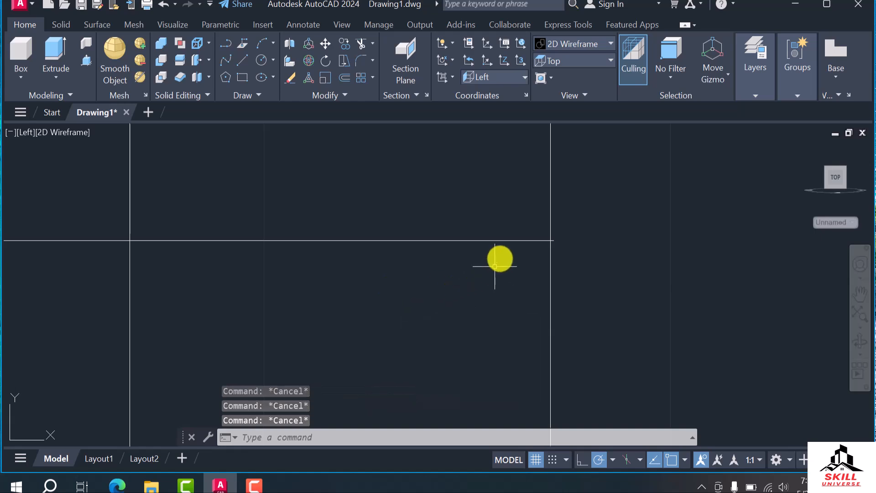
Stretch the line's inner end 2" to the tap leg's centreline and shorten its outer end to the line's midpoint
left_click(545, 242)
scroll(433, 269, "down", 2)
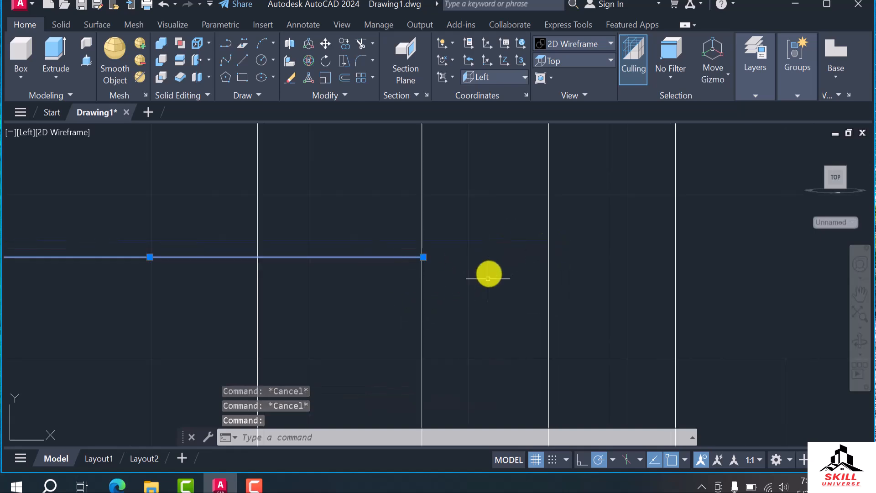
left_click(423, 257)
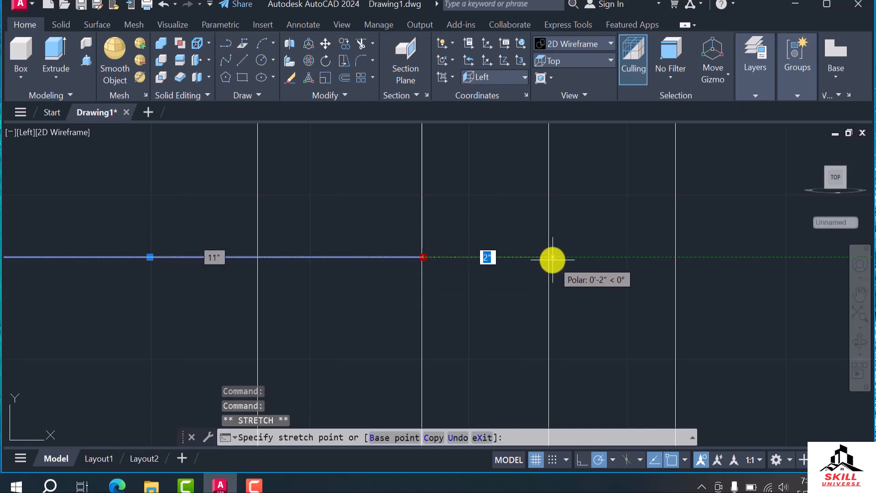
left_click(549, 256)
scroll(563, 307, "down", 3)
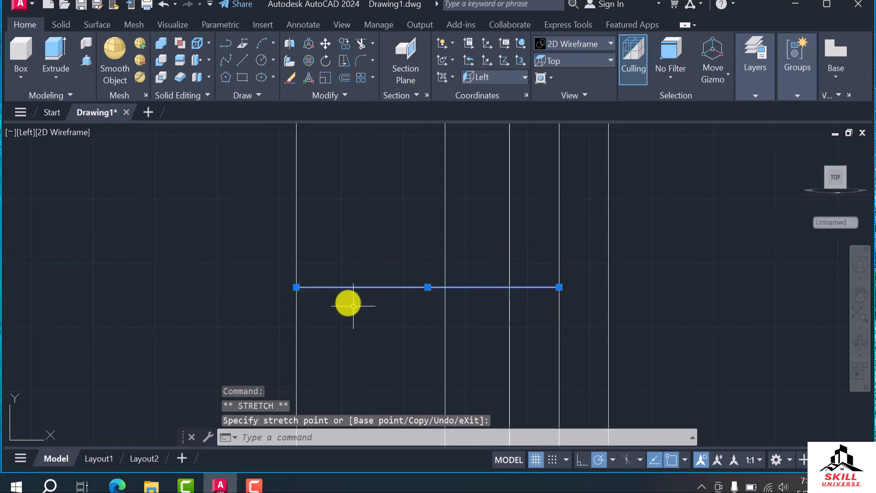
left_click(300, 287)
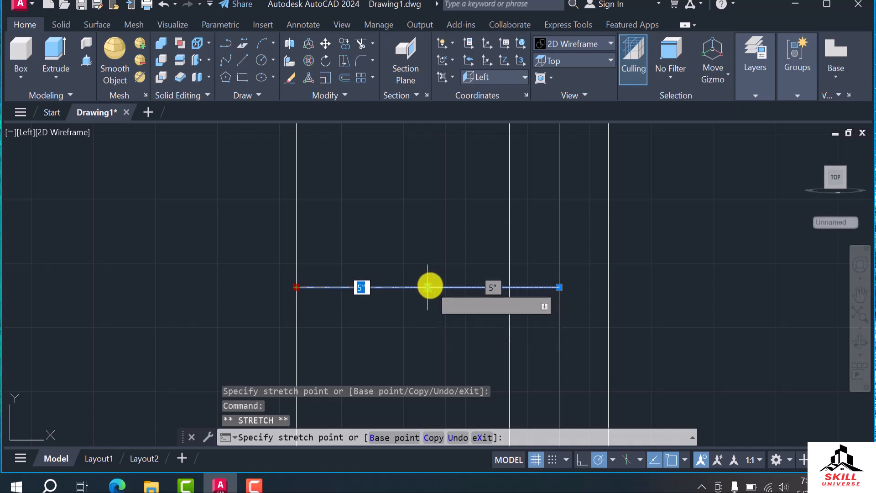
left_click(429, 287)
key("Escape")
Examine the shortened line's position relative to the tap's long leg and the basin wall
middle_click_drag(492, 294, 283, 254)
scroll(389, 293, "down", 3)
scroll(287, 295, "down", 2)
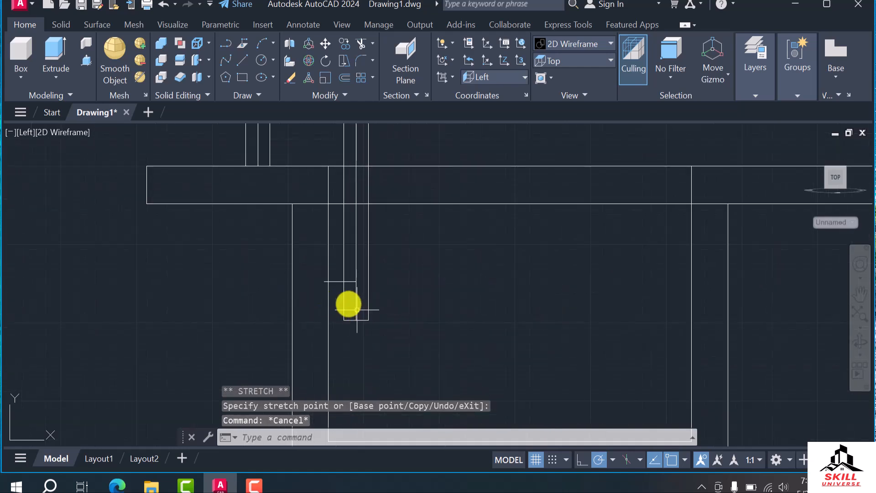
scroll(352, 303, "up", 2)
scroll(343, 286, "down", 2)
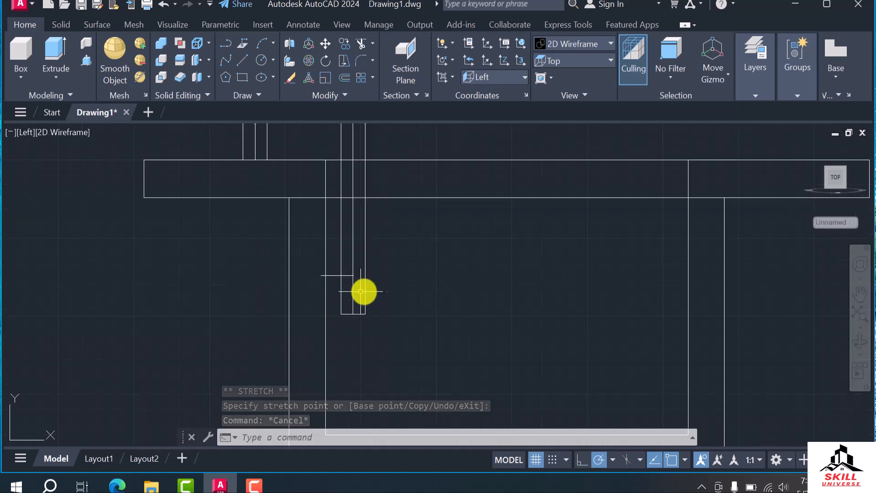
scroll(352, 284, "up", 4)
scroll(350, 283, "down", 2)
middle_click_drag(321, 308, 348, 280, "shift")
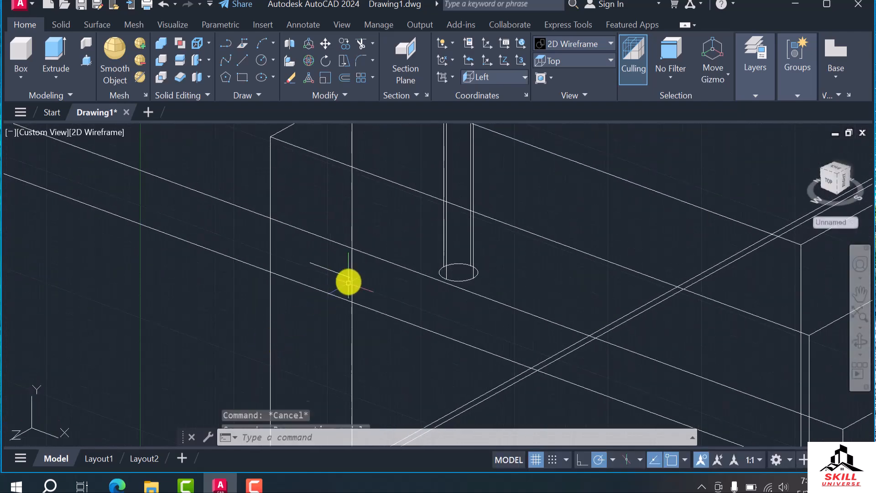
left_click(336, 272)
Set the Top view, then move the short line from the basin's outer wall over to the tap's long leg
left_click(581, 61)
left_click(570, 80)
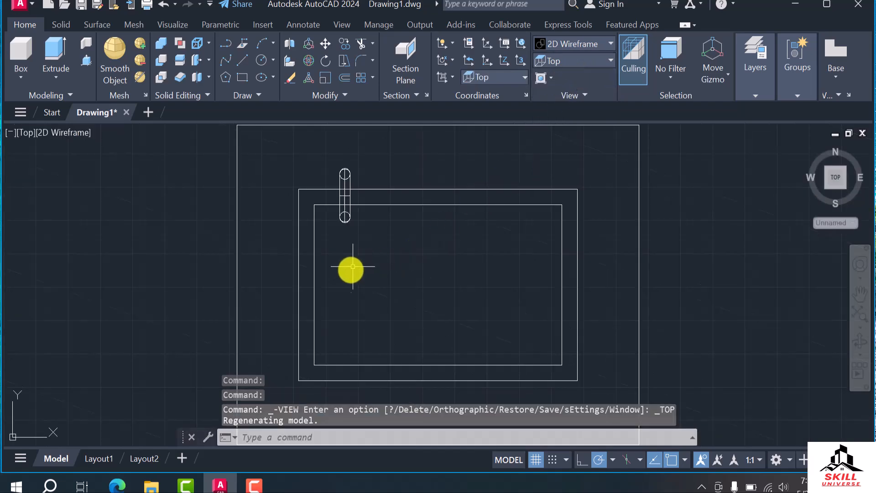
middle_click_drag(309, 260, 280, 242, "shift")
scroll(309, 225, "up", 6)
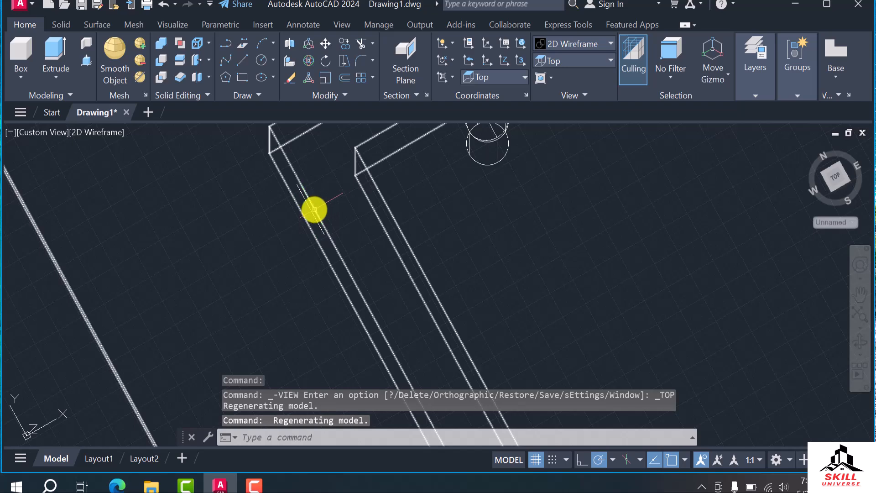
left_click(311, 212)
scroll(215, 235, "down", 4)
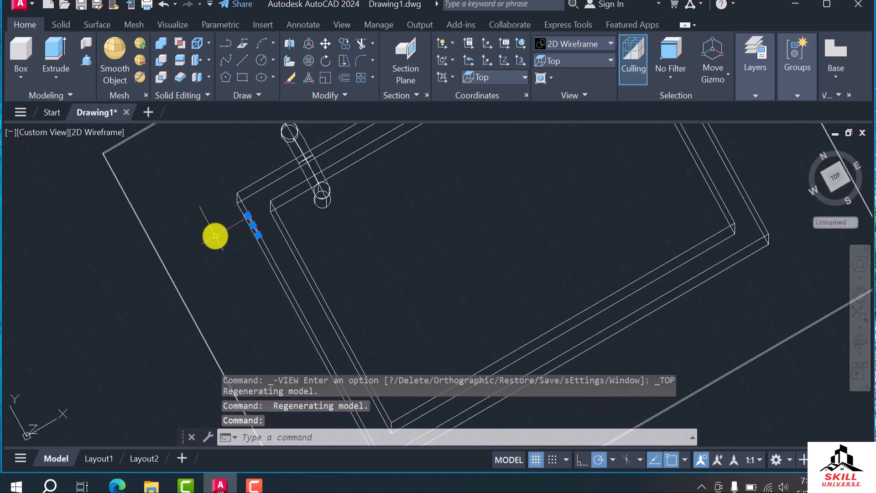
key("Return")
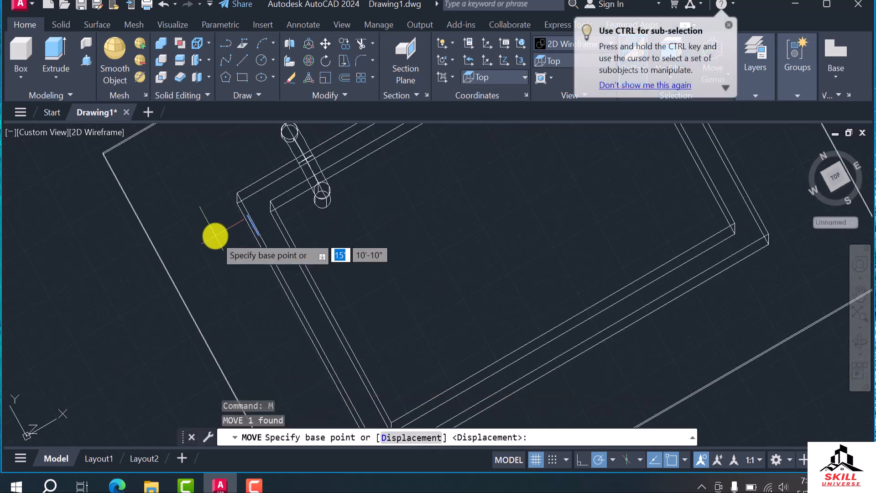
left_click(321, 202)
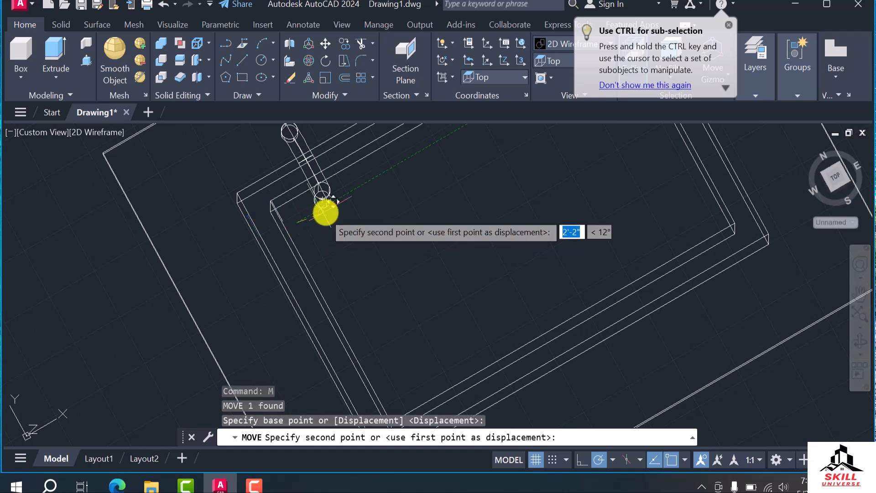
left_click(361, 183)
Draw a circle of about 1" radius centred on the short line's end inside the tap leg, perpendicular to the line
middle_click_drag(311, 223, 291, 282, "shift")
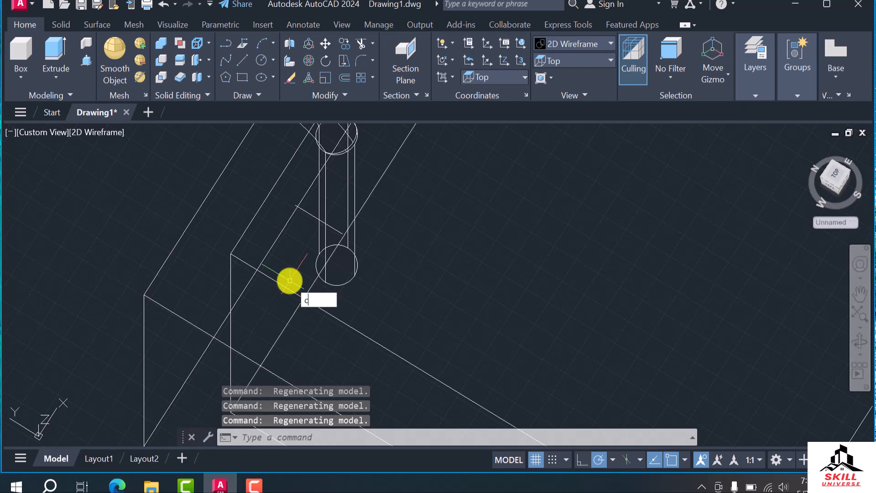
type("i")
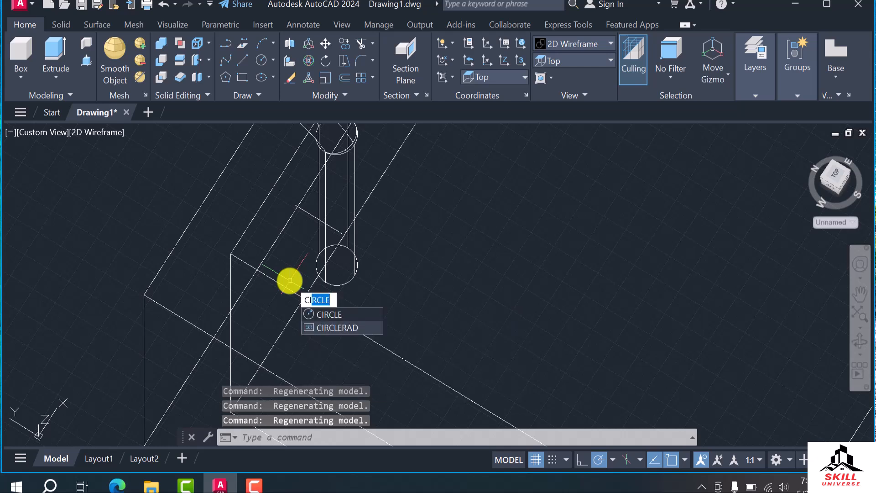
key("Return")
scroll(289, 279, "up", 4)
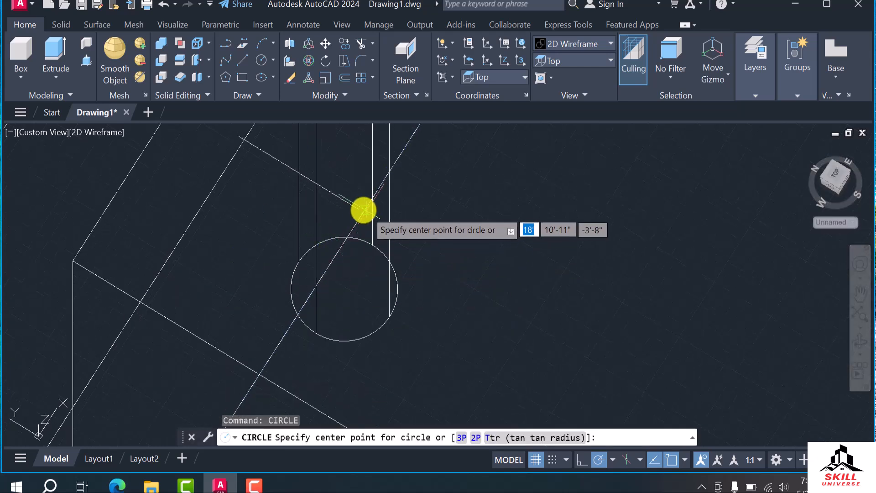
left_click(362, 210)
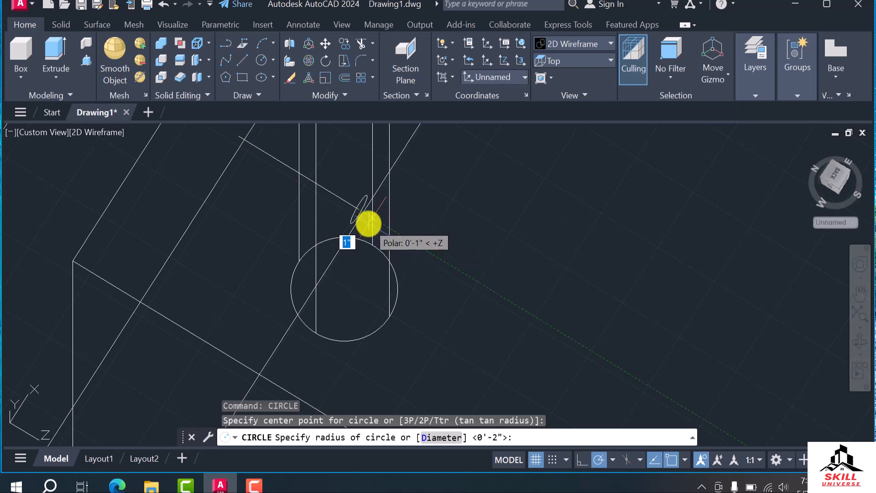
left_click(369, 230)
middle_click_drag(395, 250, 323, 248, "shift")
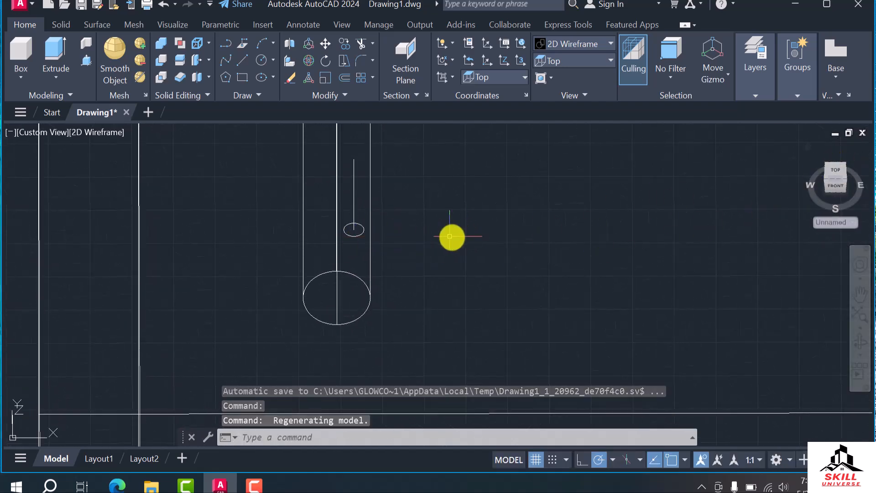
type("s")
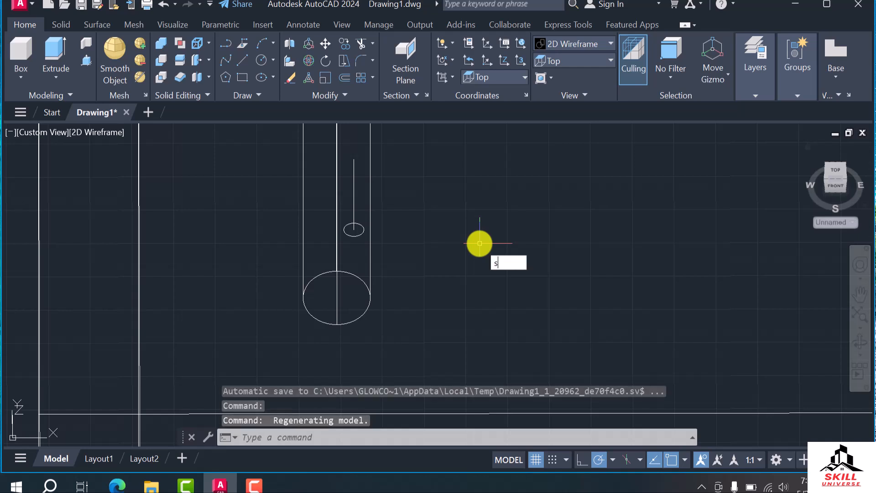
type("w")
key("Return")
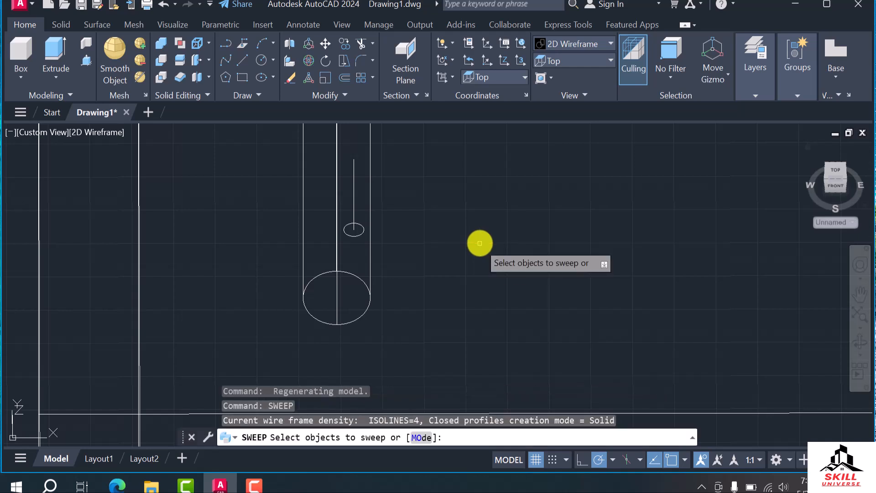
left_click(355, 235)
key("Return")
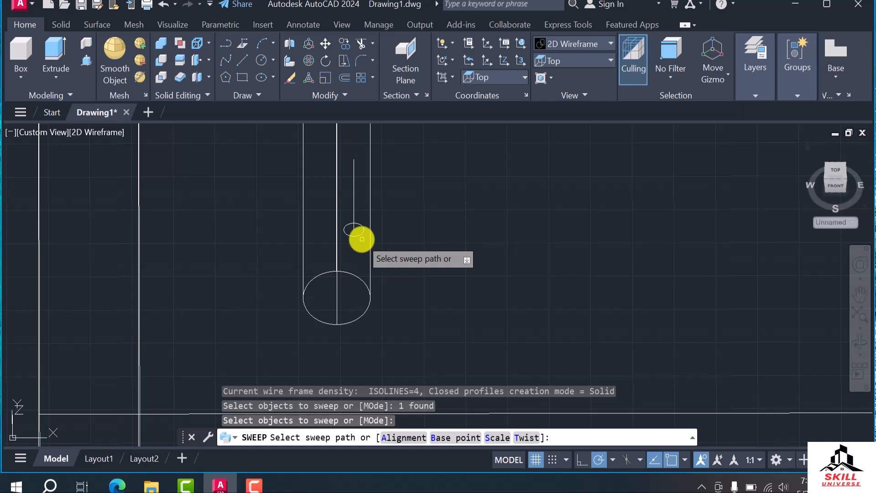
left_click(353, 195)
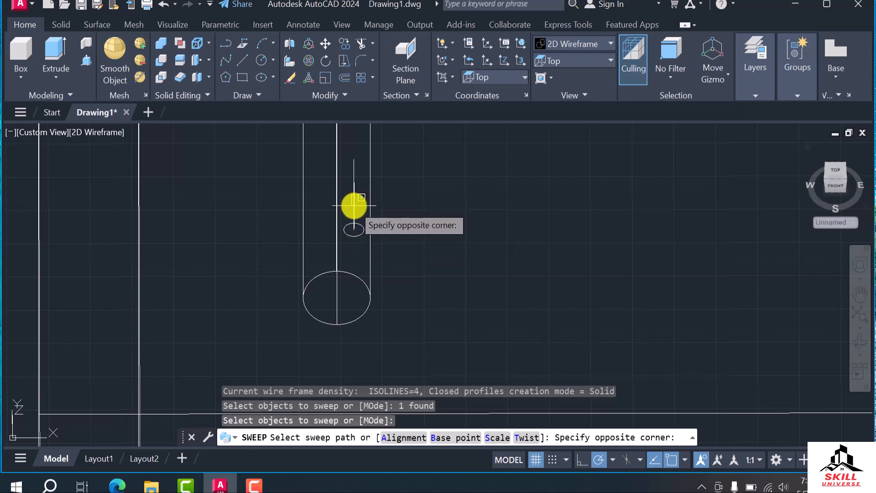
left_click(355, 210)
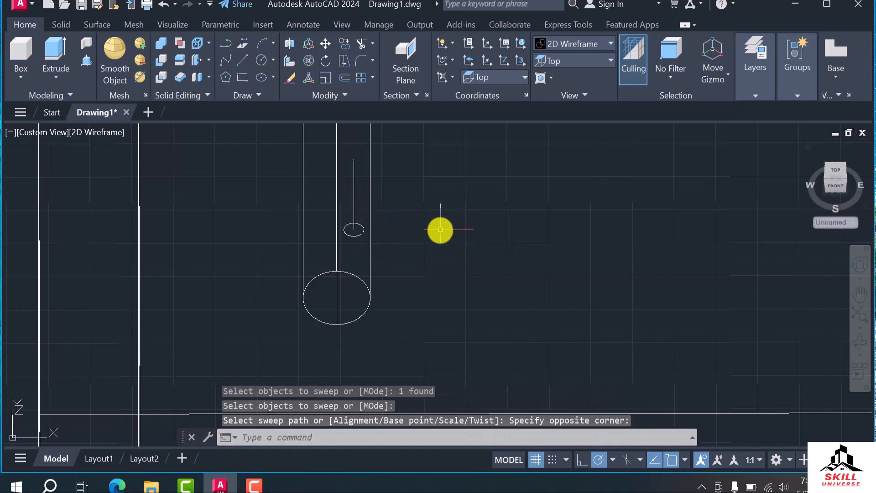
Sweep the small circle along the short line to form a solid cylindrical side piece
type("sweep")
key("Return")
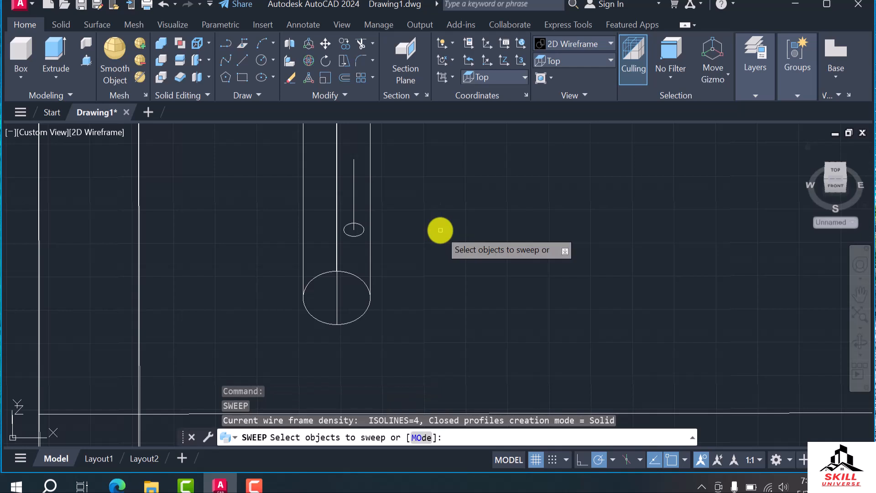
left_click(354, 231)
key("Return")
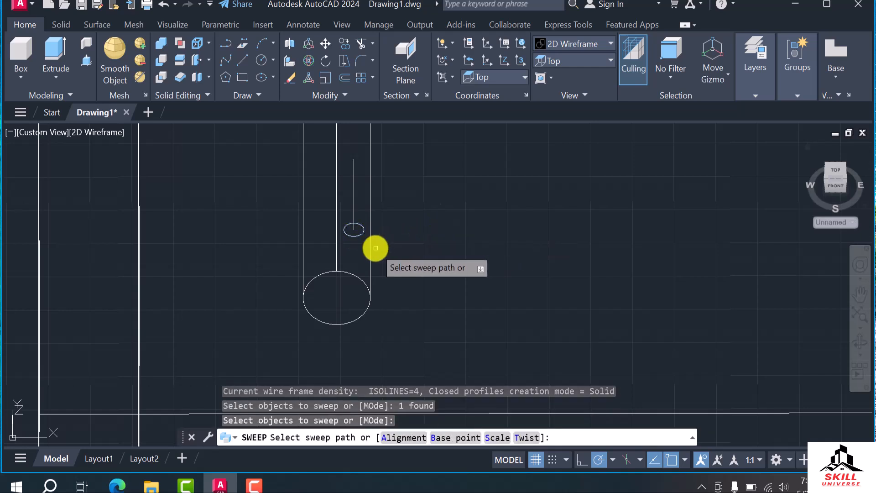
left_click(354, 192)
In the Top view, move the small cylinder about 1" west from its end midpoint onto the tap leg's centreline
scroll(397, 224, "down", 4)
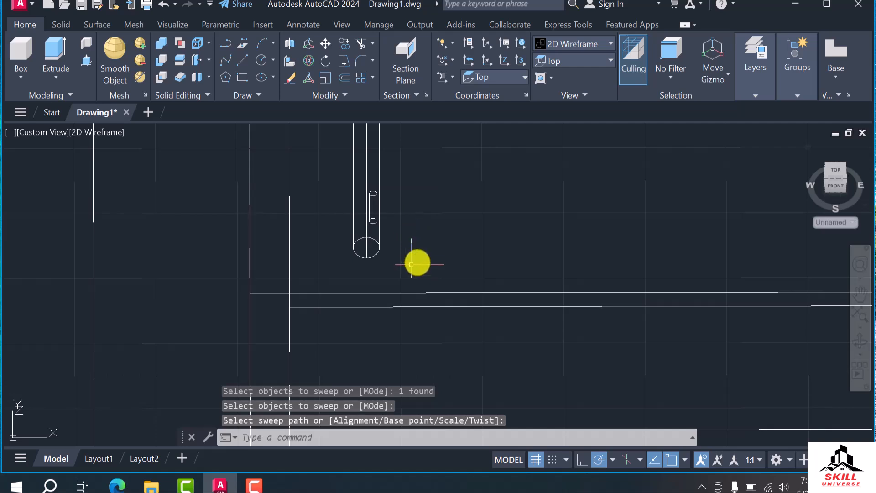
left_click(374, 215)
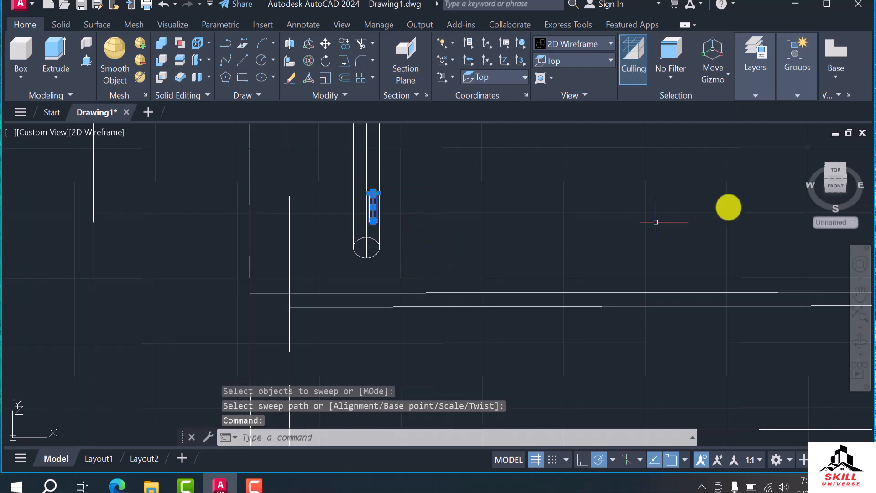
left_click(839, 175)
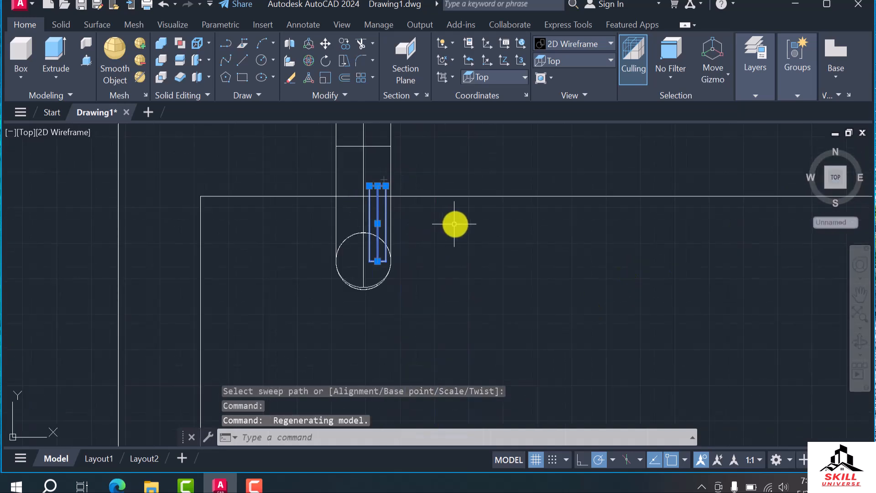
scroll(440, 250, "up", 2)
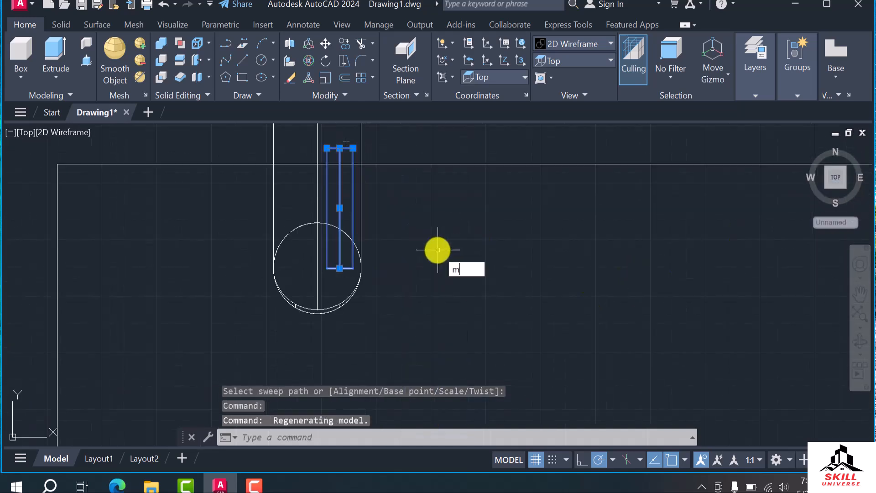
key("Return")
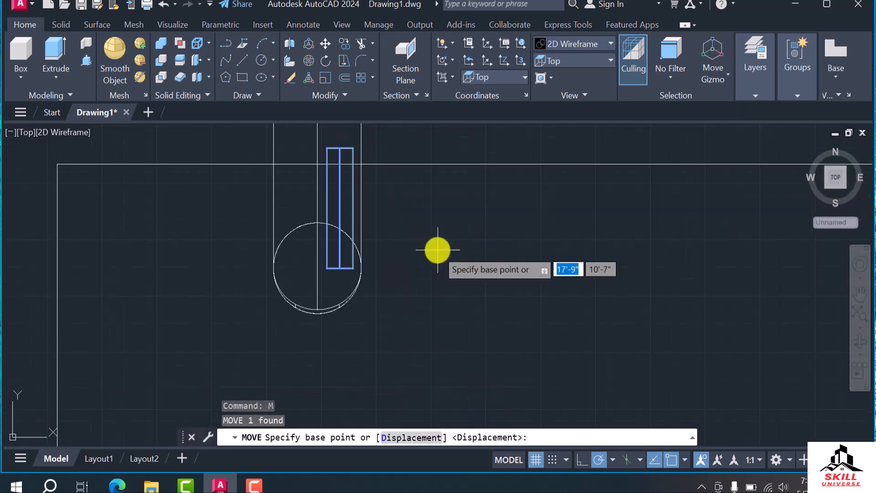
left_click(340, 269)
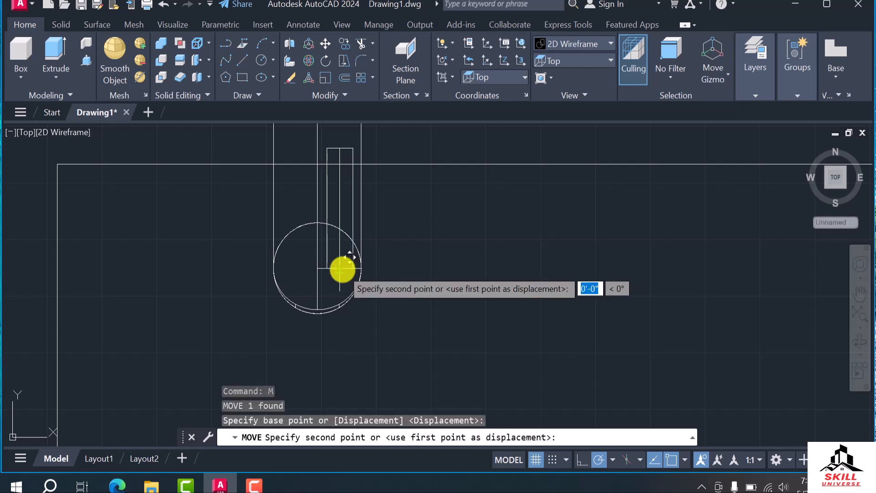
left_click(317, 268)
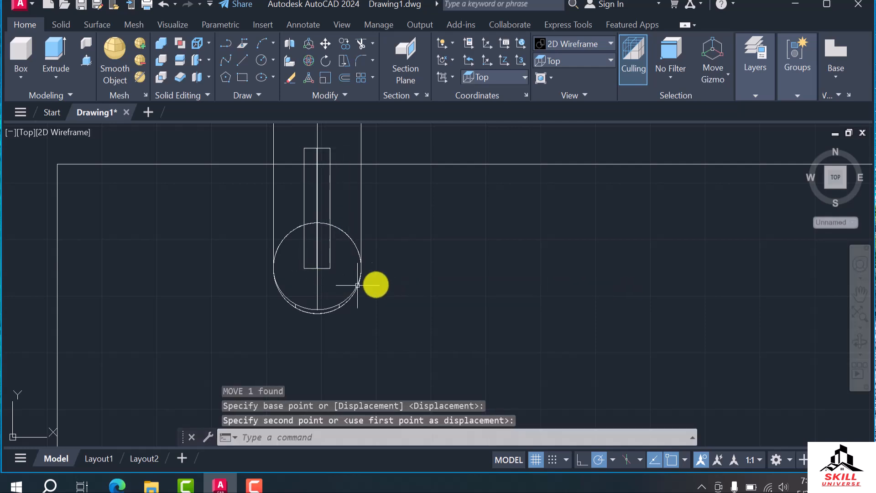
key("Escape")
key("Escape")
Examine how the small cylinder sits against the tap's leg in a tilted 3D view of the basin
scroll(461, 283, "down", 2)
middle_click_drag(462, 302, 538, 269, "shift")
key("Escape")
key("Escape")
middle_click_drag(475, 290, 368, 309, "shift")
scroll(351, 312, "down", 2)
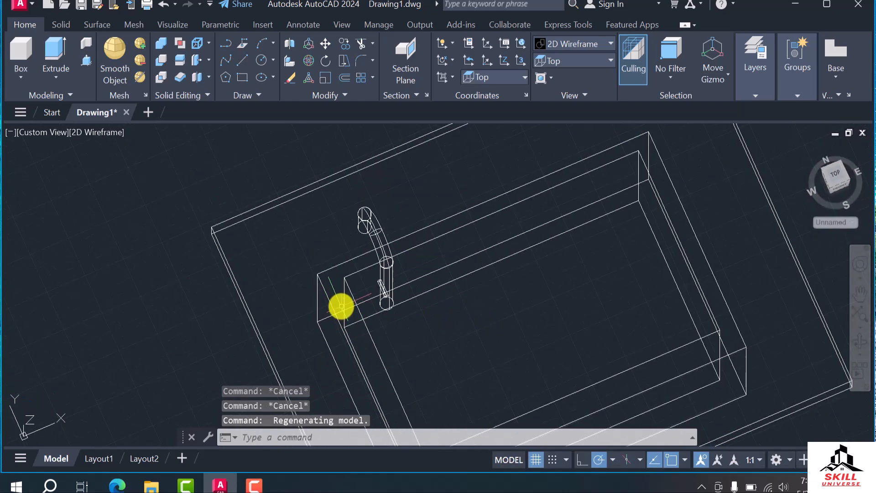
scroll(394, 260, "up", 2)
scroll(402, 264, "down", 2)
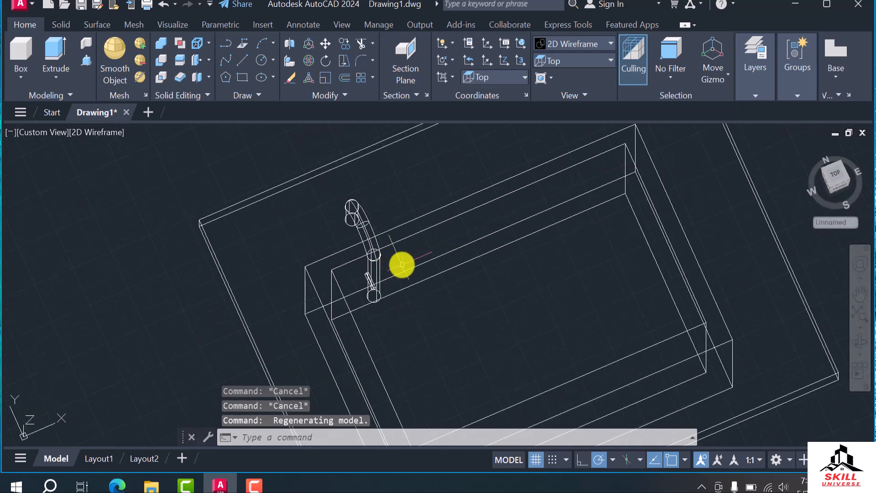
Union the hook-shaped tap and the small side cylinder into one solid
scroll(374, 278, "up", 5)
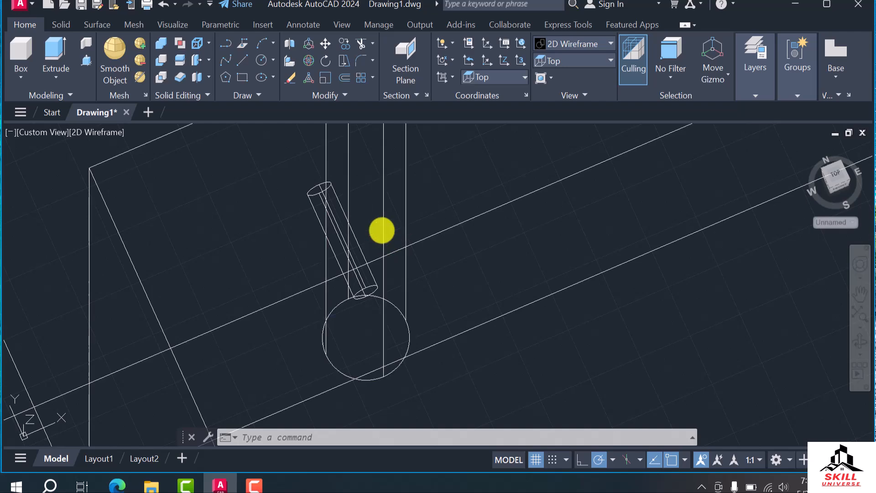
left_click(380, 266)
left_click(372, 279)
scroll(438, 289, "down", 3)
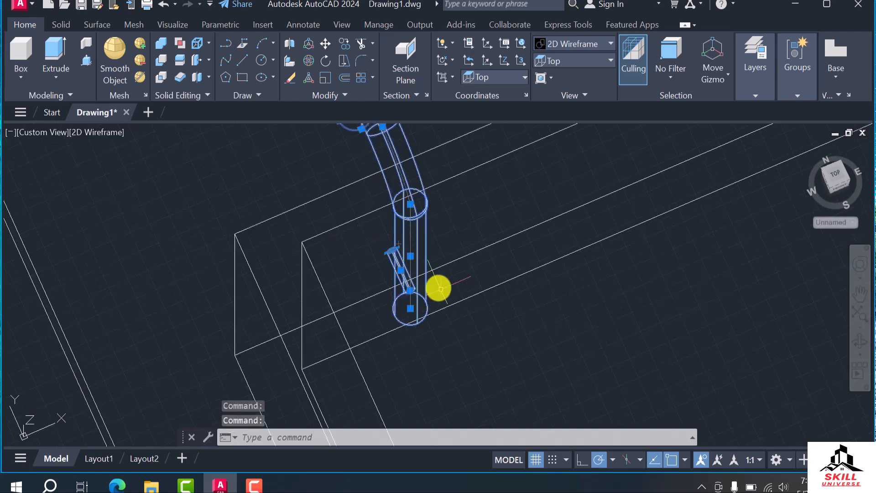
type("un")
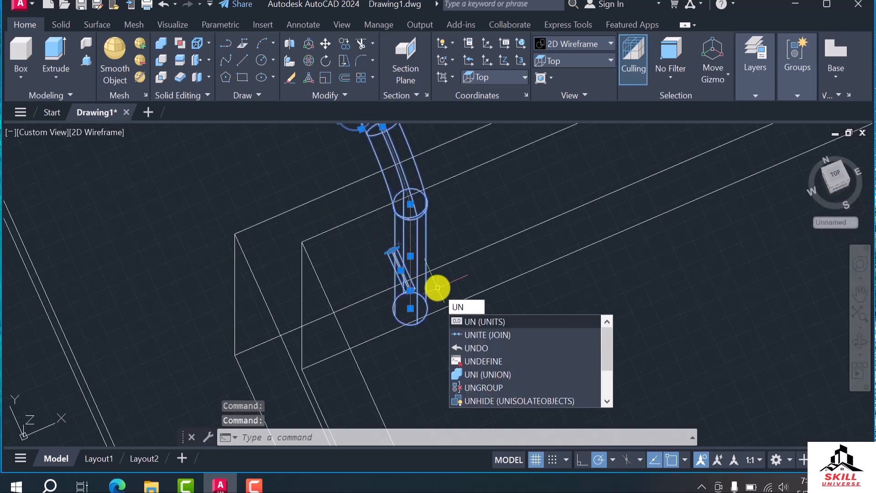
type("io")
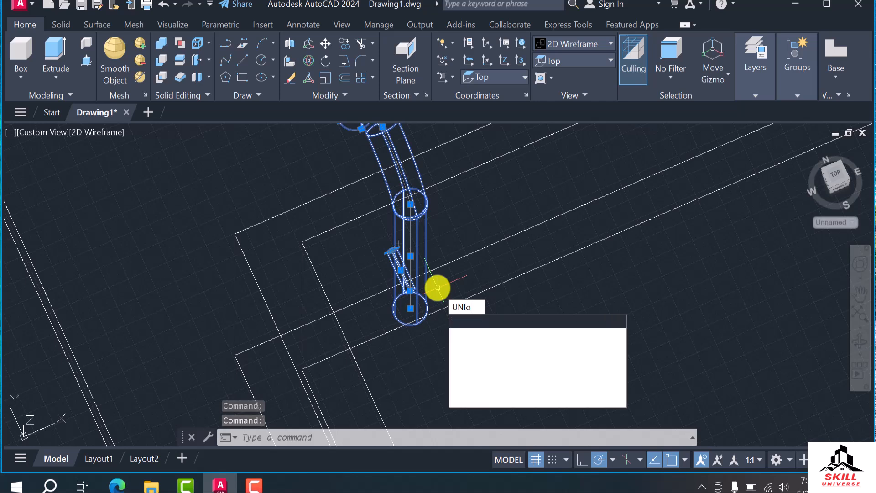
key("Return")
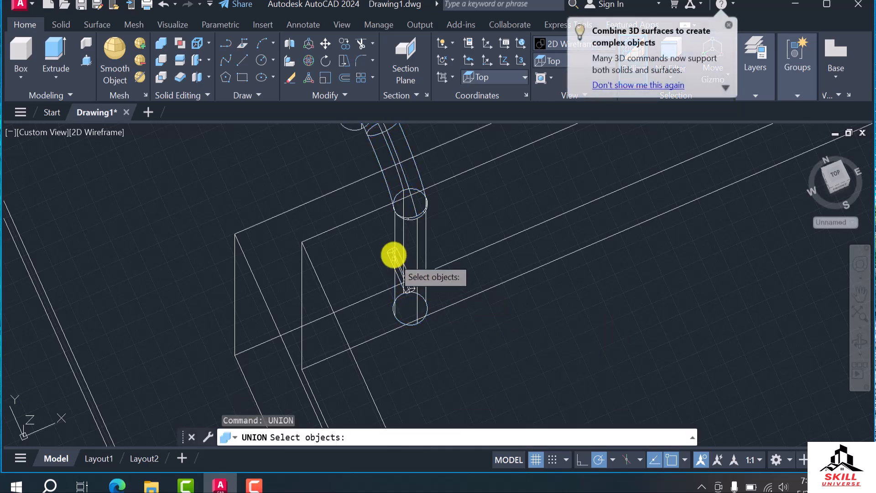
left_click(413, 220)
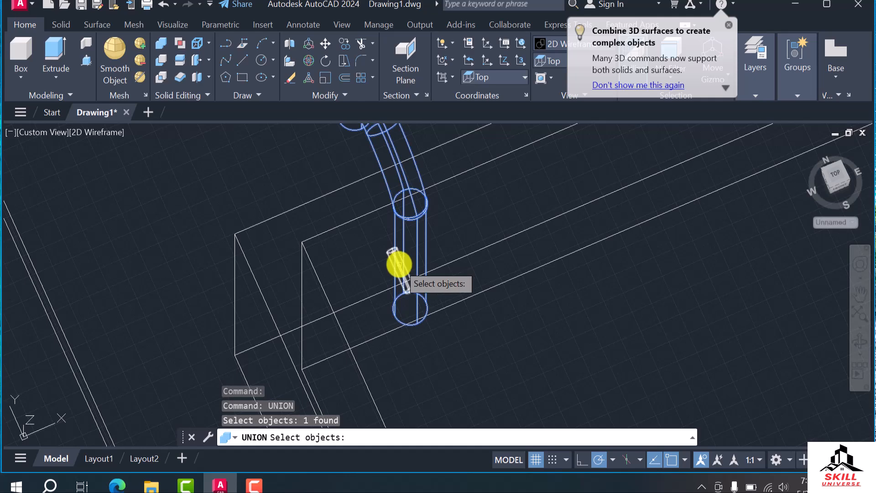
left_click(399, 265)
key("Return")
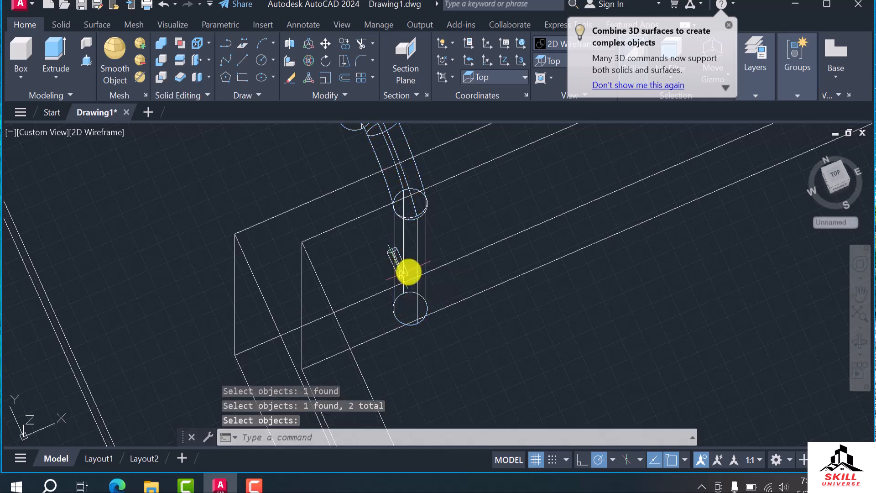
Inspect the joined tap and side piece up close from several viewing angles
middle_click_drag(412, 220, 342, 313, "shift")
scroll(372, 304, "up", 6)
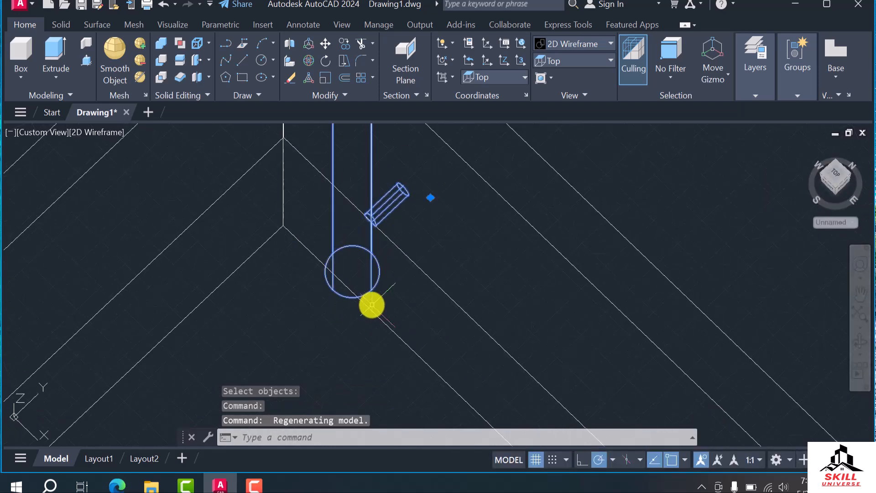
scroll(373, 251, "up", 4)
key("Escape")
middle_click_drag(399, 242, 339, 262, "shift")
middle_click_drag(365, 295, 409, 288, "shift")
scroll(399, 303, "up", 5)
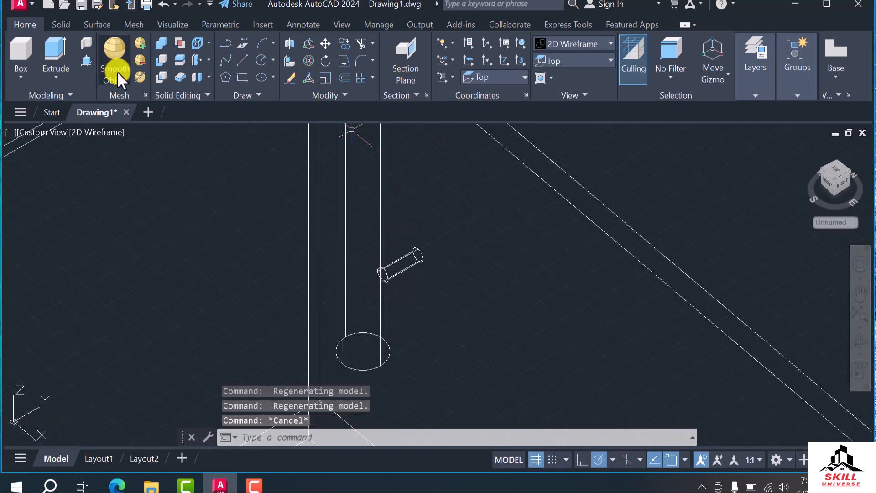
left_click(111, 53)
scroll(372, 285, "up", 2)
scroll(372, 285, "up", 2)
key("Escape")
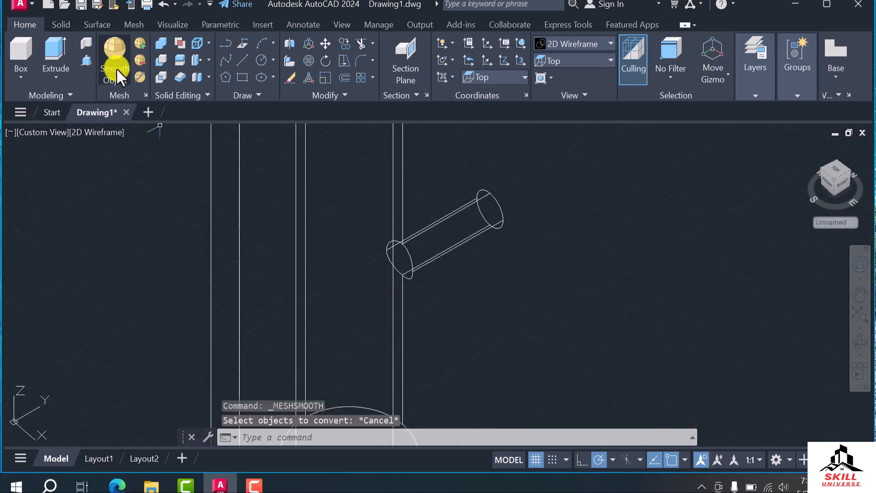
left_click(140, 43)
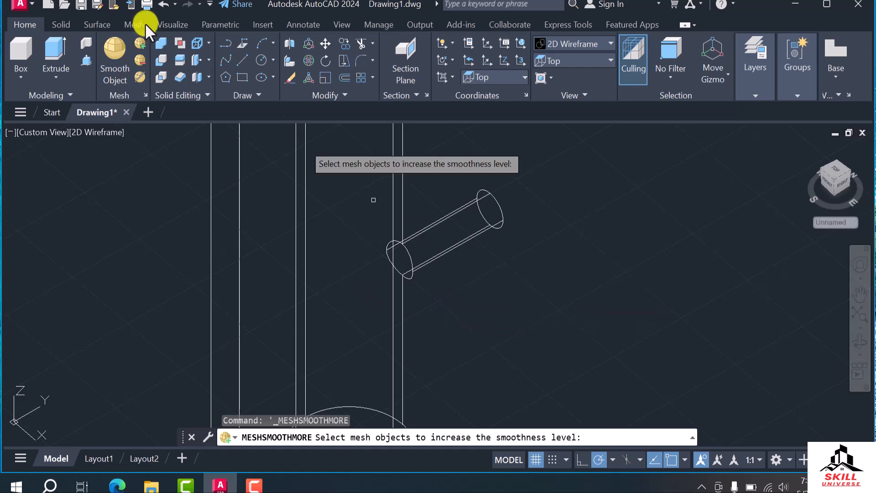
left_click(61, 26)
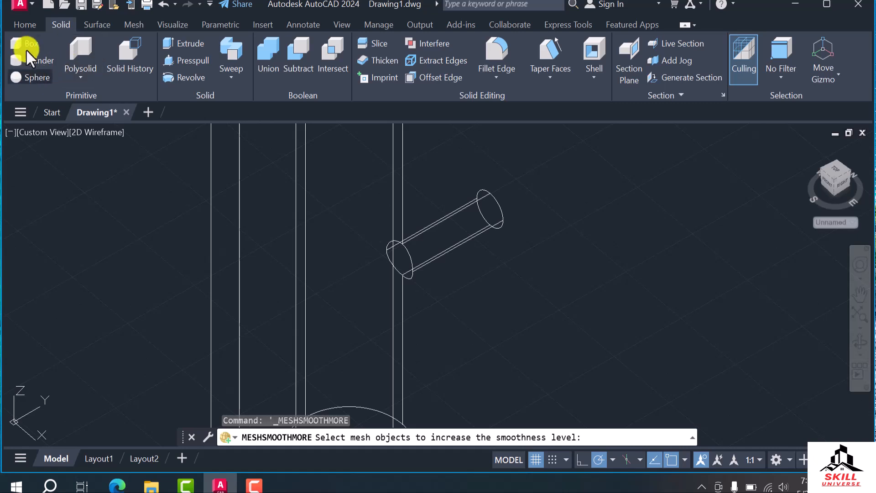
left_click(34, 77)
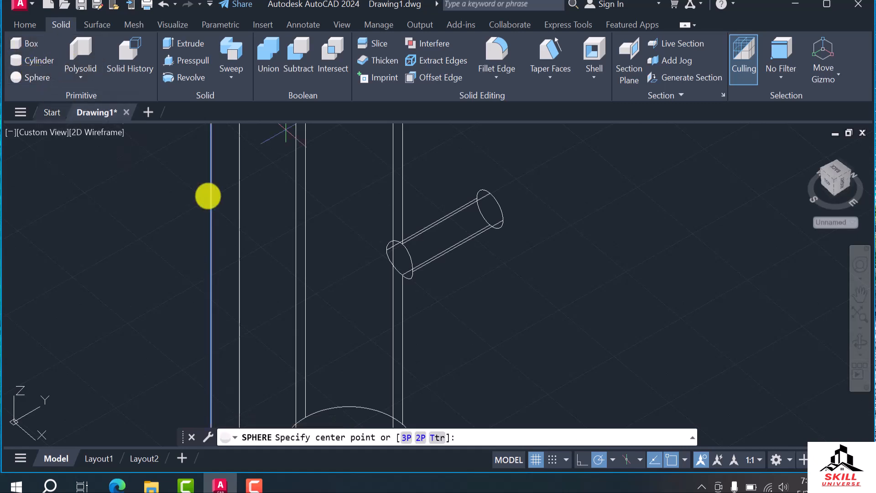
scroll(397, 266, "up", 2)
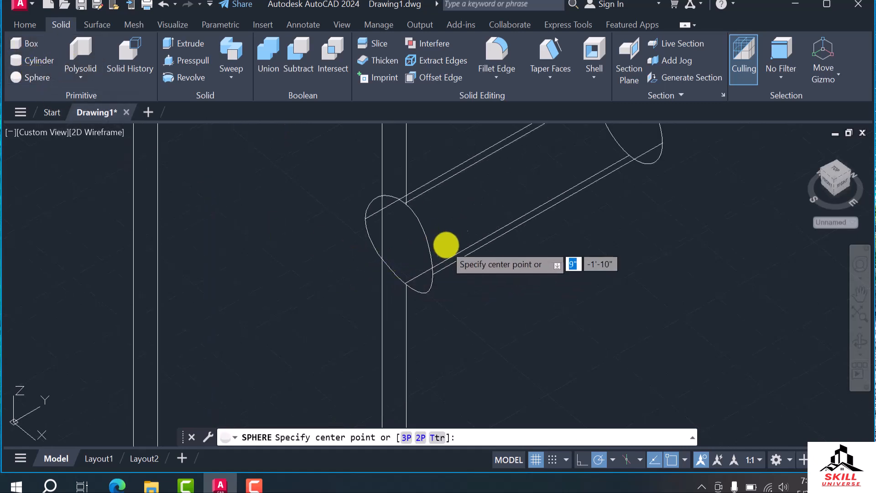
middle_click_drag(421, 263, 448, 248, "shift")
scroll(402, 254, "down", 15)
scroll(395, 281, "up", 10)
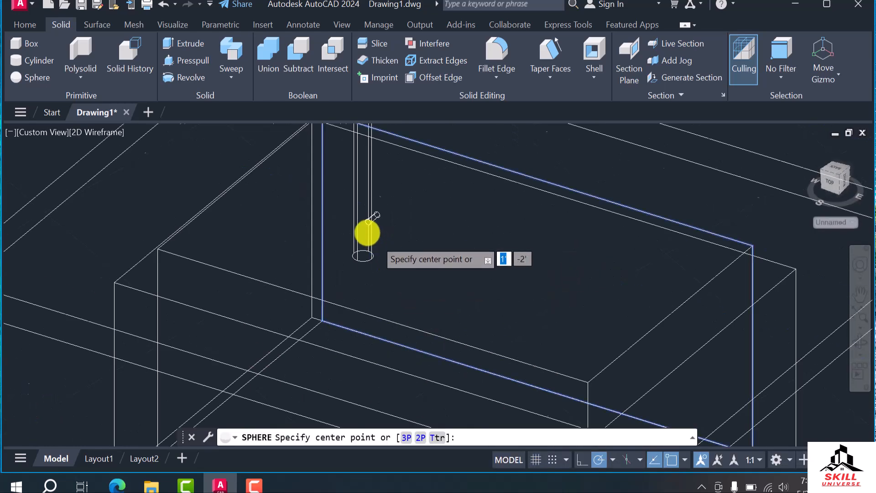
middle_click_drag(395, 145, 395, 162, "shift")
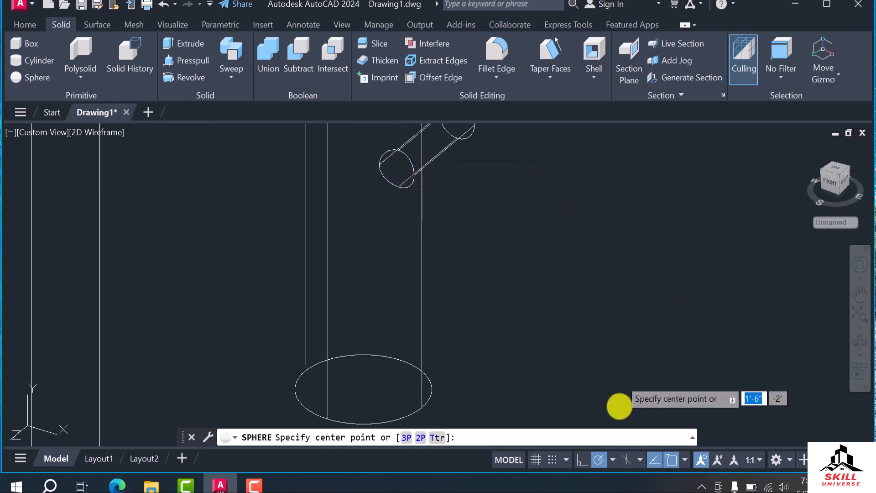
Turn on the Midpoint and Apparent Intersection object snaps
left_click(685, 460)
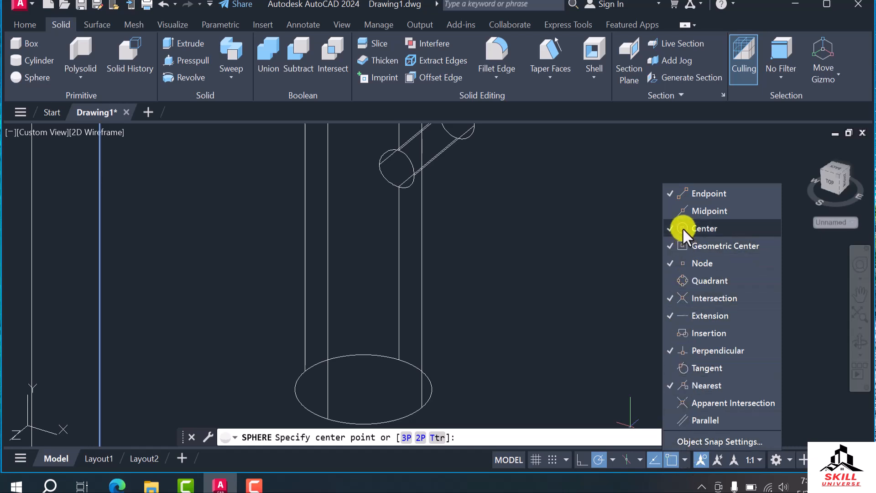
left_click(684, 210)
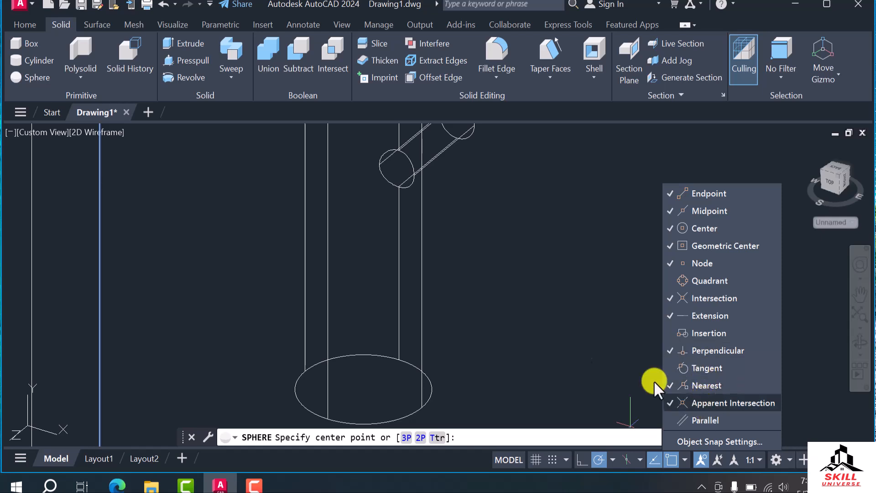
key("Escape")
key("Escape")
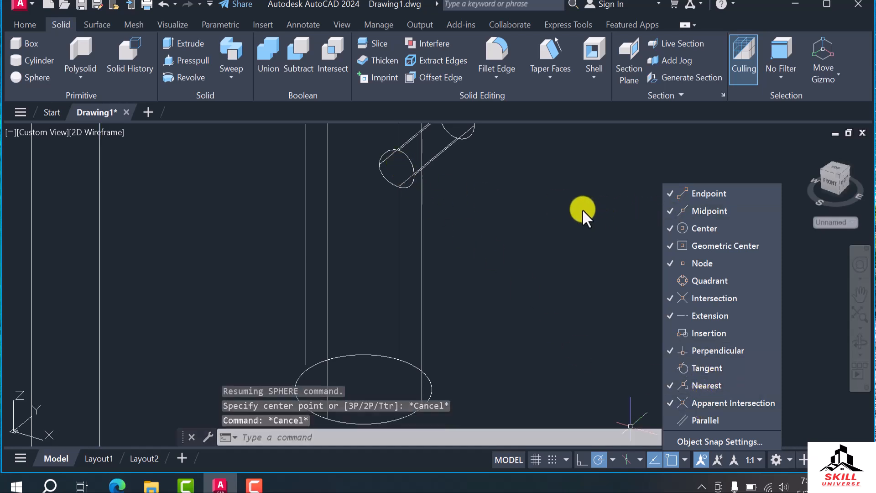
Create a solid sphere of 2" radius centred at the small side cylinder's end on the tap's leg
scroll(586, 209, "down", 5)
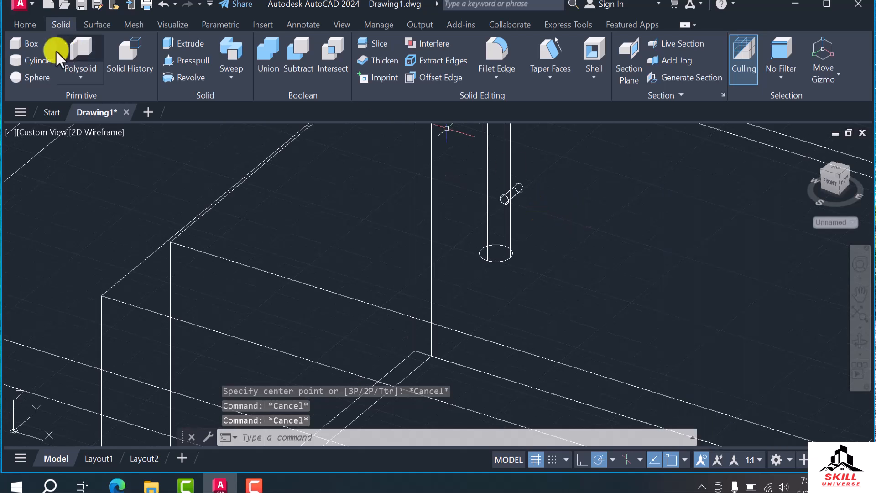
left_click(31, 80)
scroll(502, 178, "up", 5)
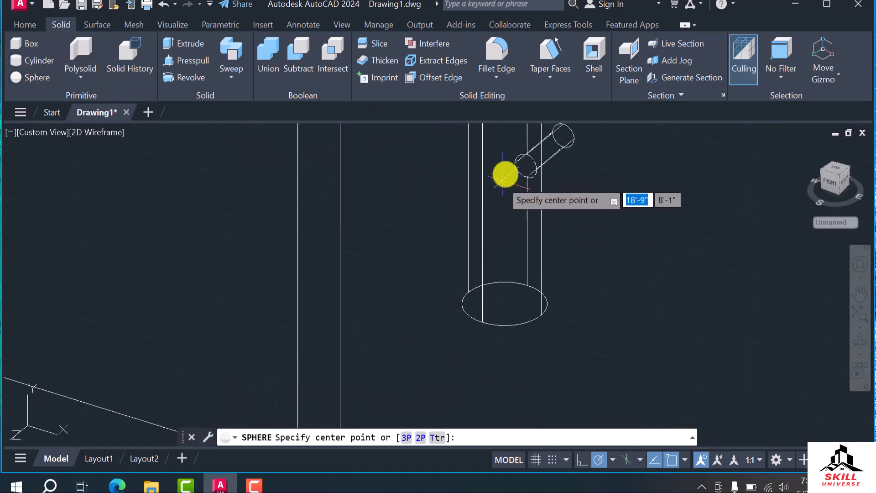
scroll(523, 168, "up", 2)
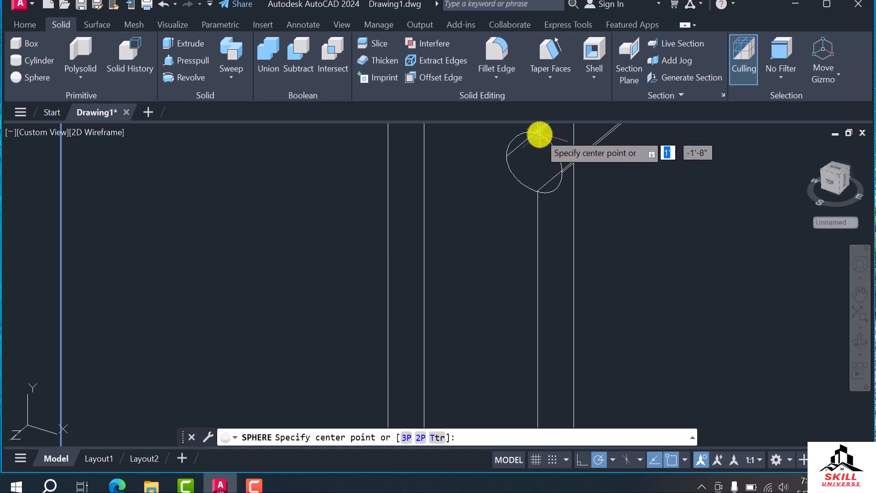
left_click(535, 159)
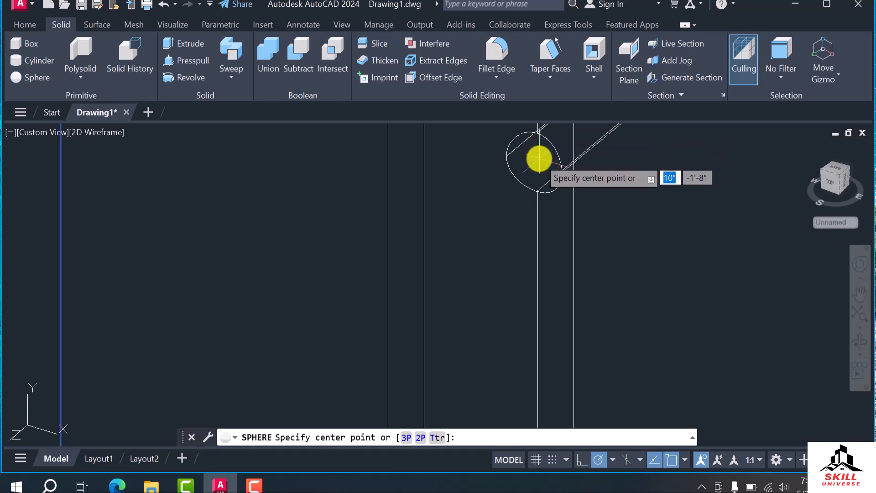
left_click(534, 160)
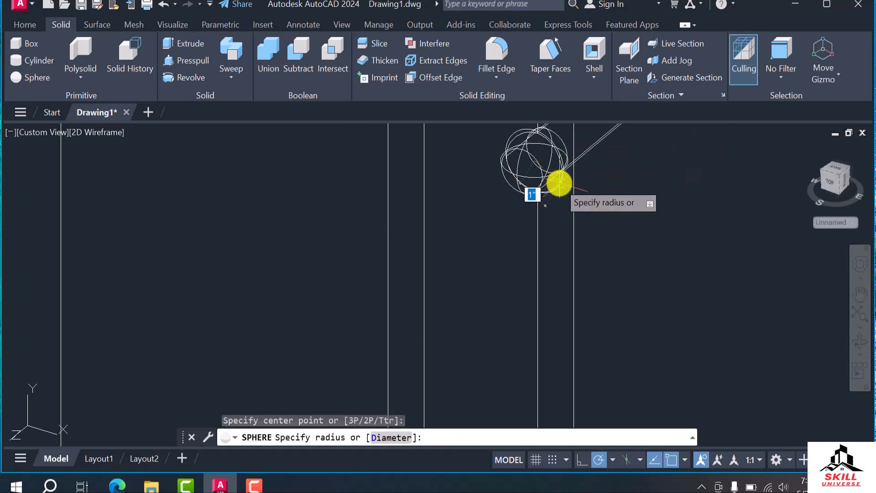
scroll(557, 182, "down", 3)
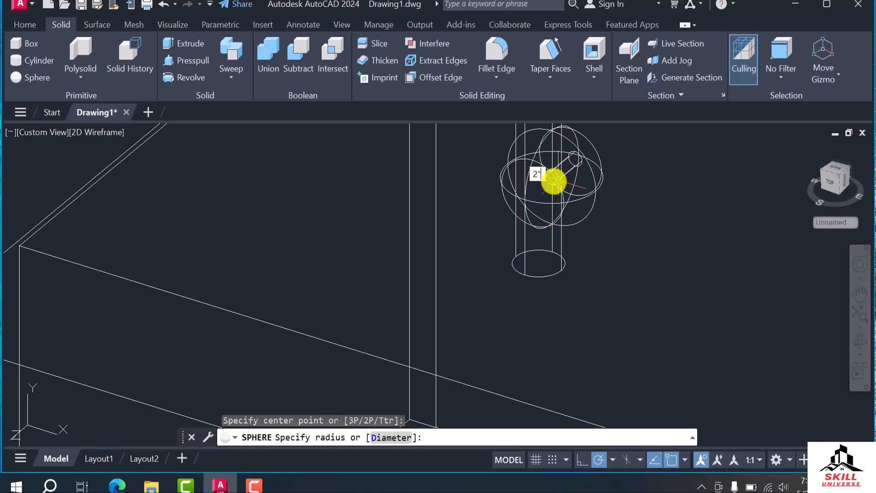
key("Return")
In the Top view, move the 2" sphere from its centre to the small cylinder's end at the tap leg's edge
middle_click_drag(546, 189, 619, 177, "shift")
key("Escape")
left_click(611, 180)
scroll(561, 228, "down", 6)
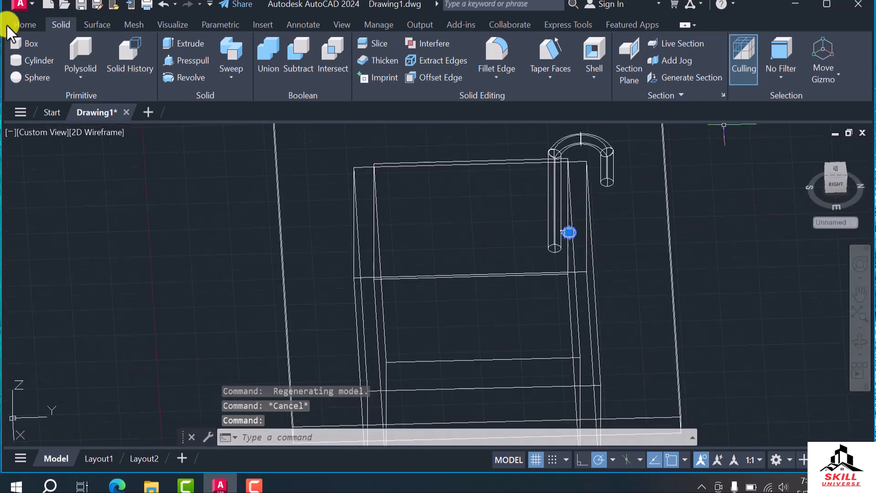
left_click(32, 24)
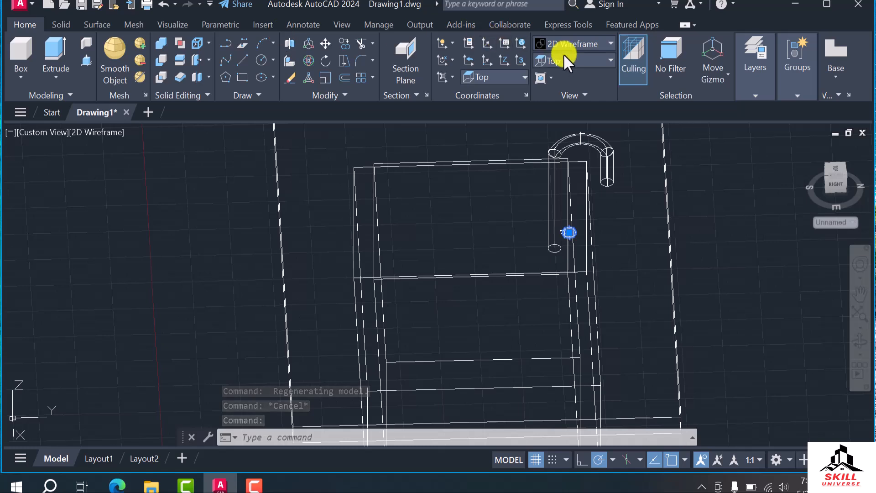
left_click(568, 67)
left_click(557, 78)
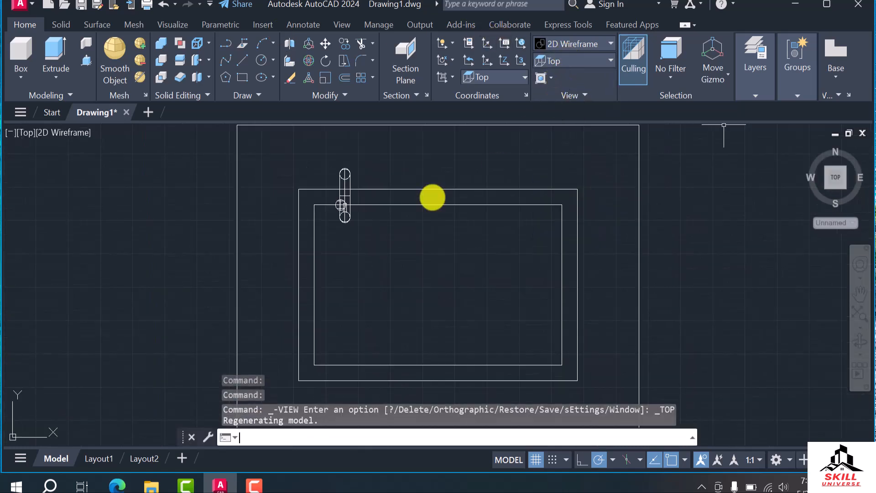
scroll(311, 206, "up", 4)
scroll(402, 218, "up", 4)
left_click(397, 208)
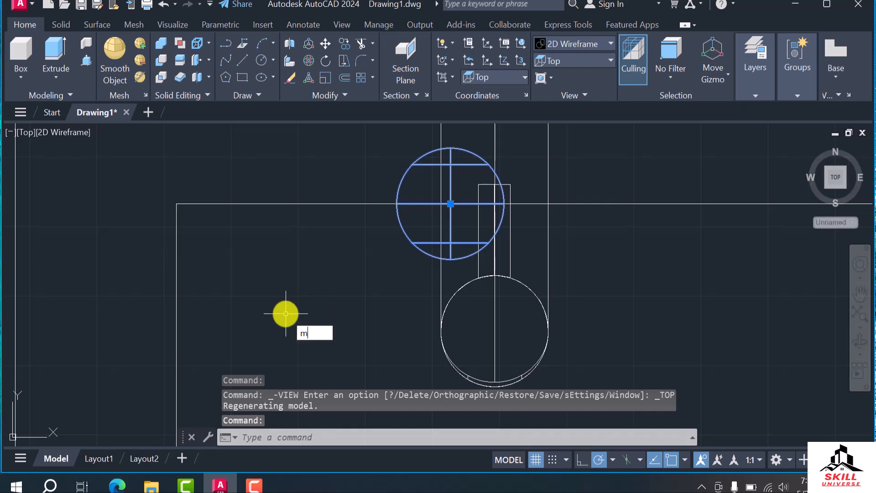
key("Return")
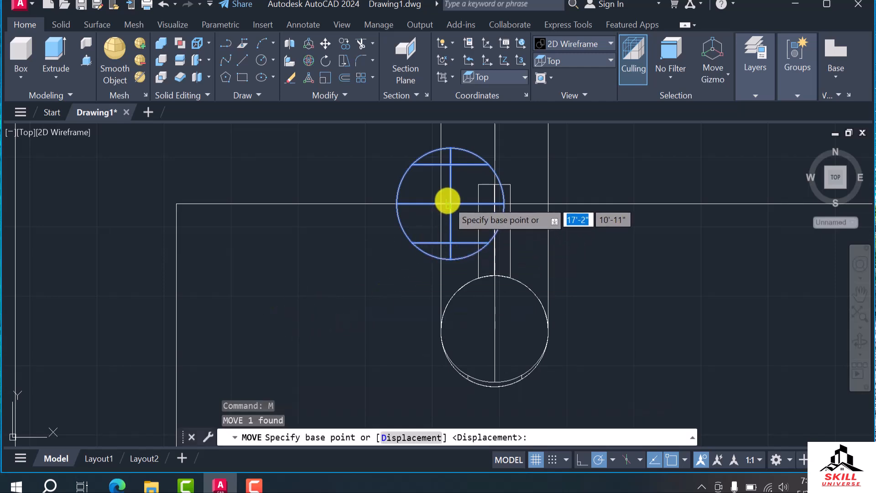
left_click(450, 203)
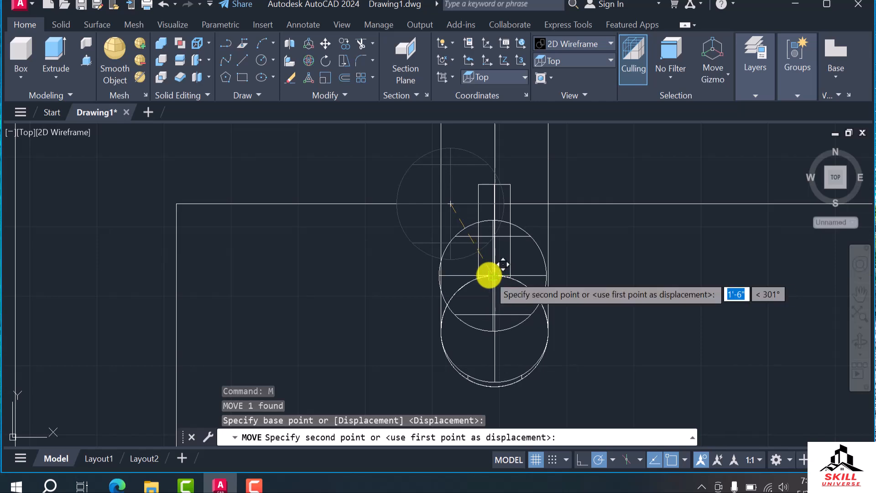
left_click(490, 275)
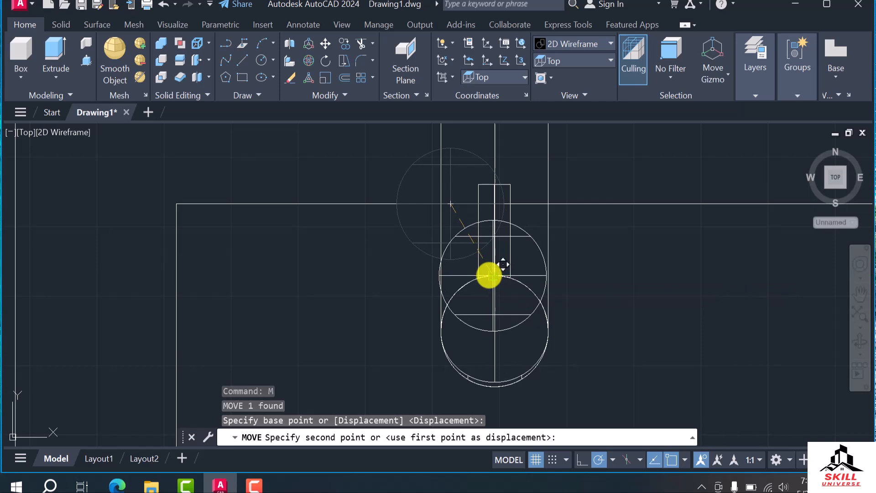
Delete the 2" sphere from the tap's leg
left_click(520, 315)
scroll(341, 273, "down", 3)
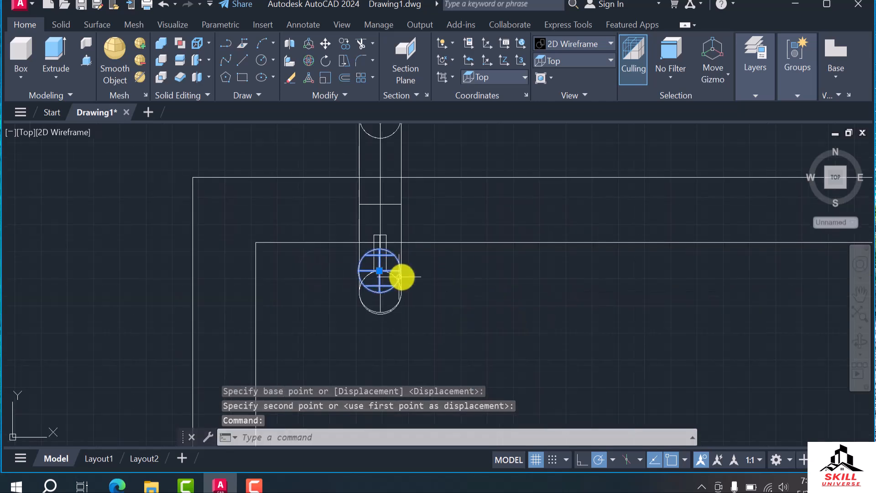
key("Delete")
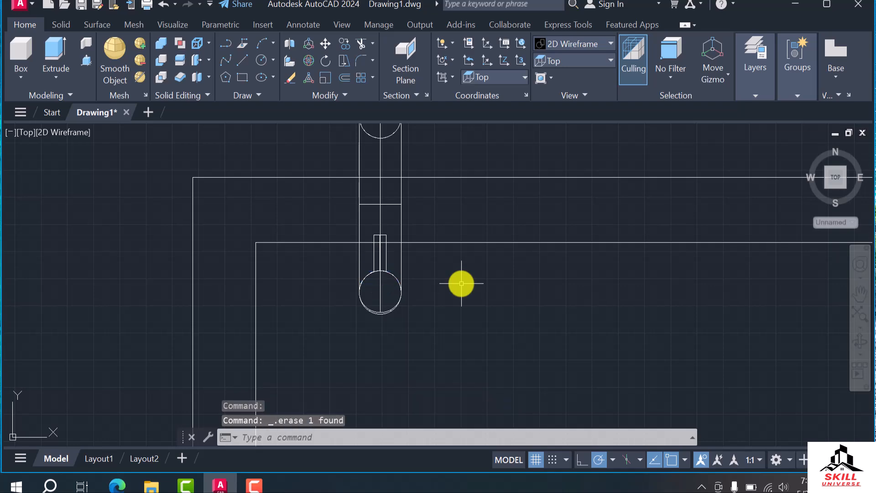
In a tilted 3D view, create a solid sphere of about 1" radius centred at the small cylinder's end on the tap's leg
middle_click_drag(455, 294, 443, 337, "shift")
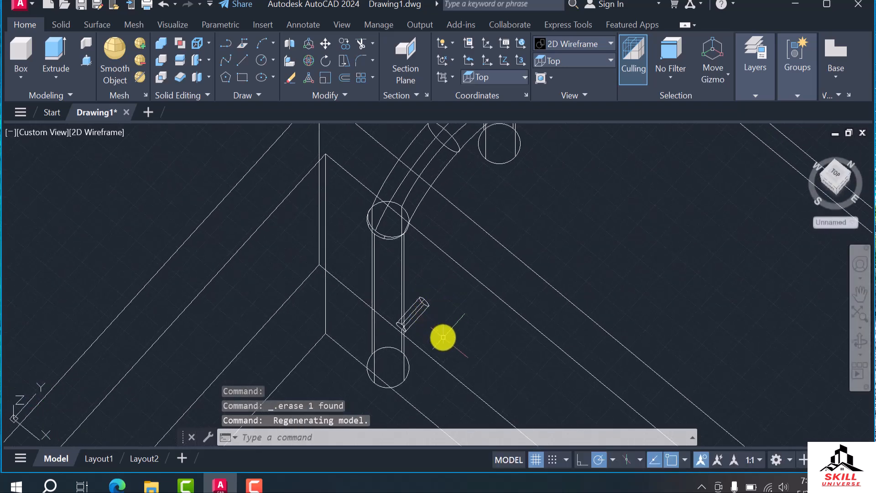
left_click(55, 25)
left_click(27, 77)
scroll(400, 301, "up", 5)
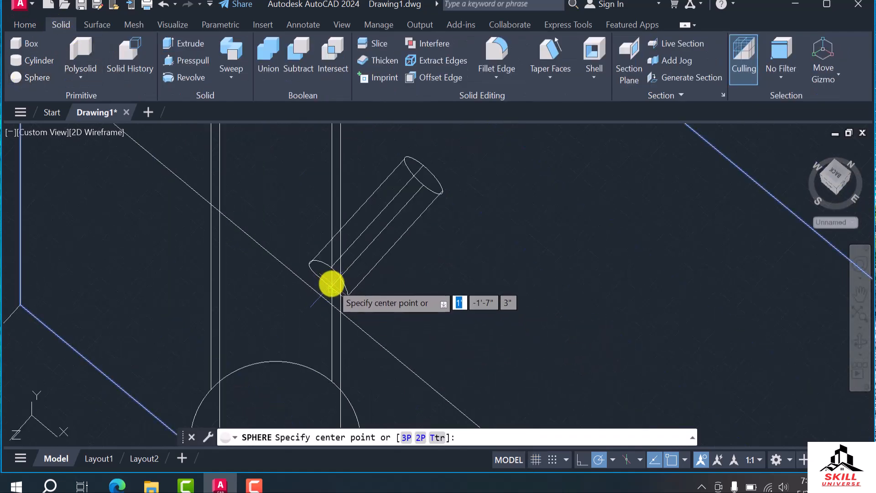
left_click(332, 287)
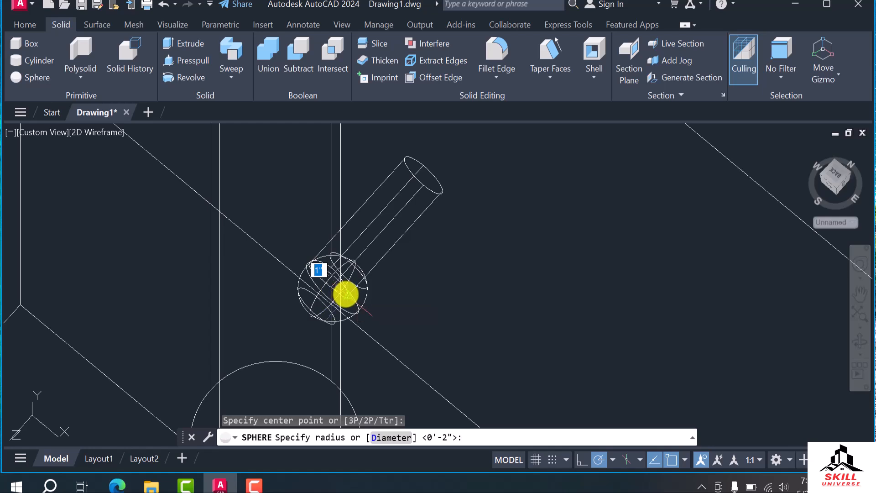
left_click(344, 292)
scroll(449, 308, "down", 5)
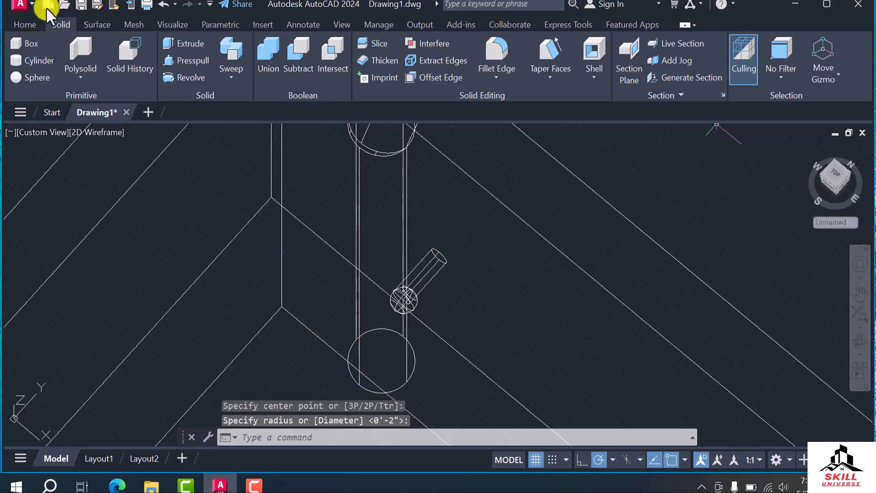
In the Top view, move the small sphere slightly west from its centre onto the tap leg's centreline
left_click(26, 23)
left_click(573, 61)
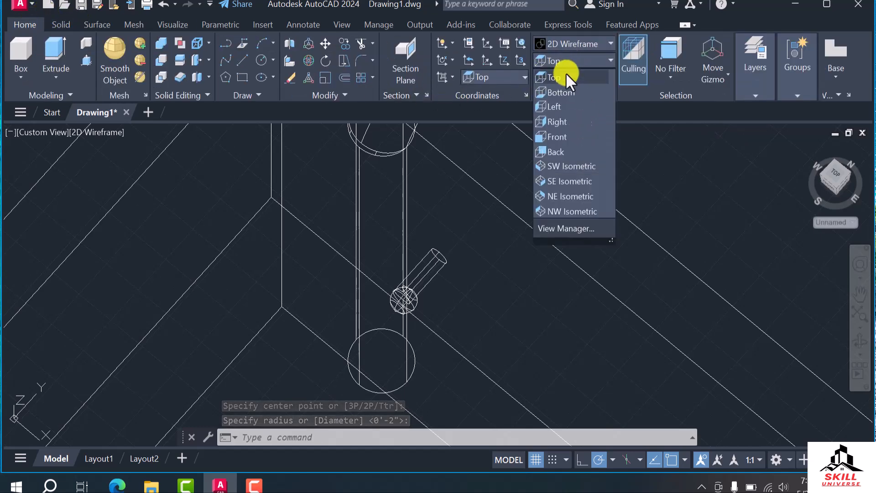
left_click(563, 81)
scroll(525, 267, "up", 8)
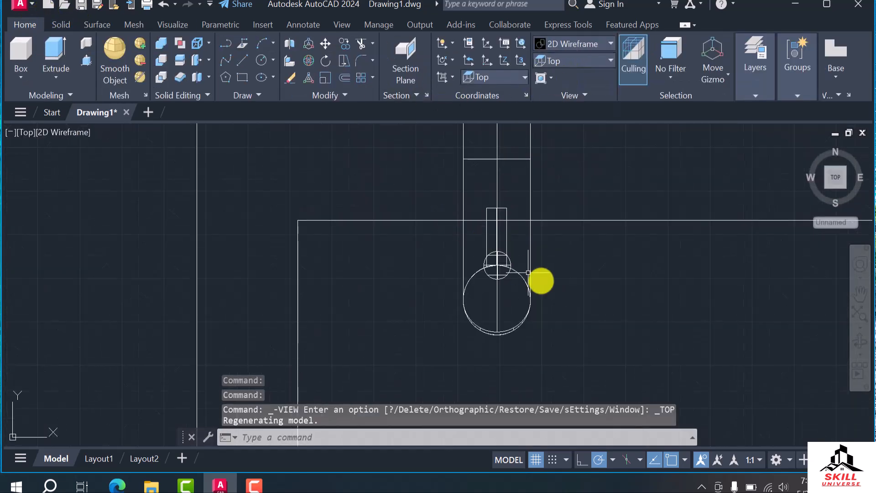
left_click(426, 224)
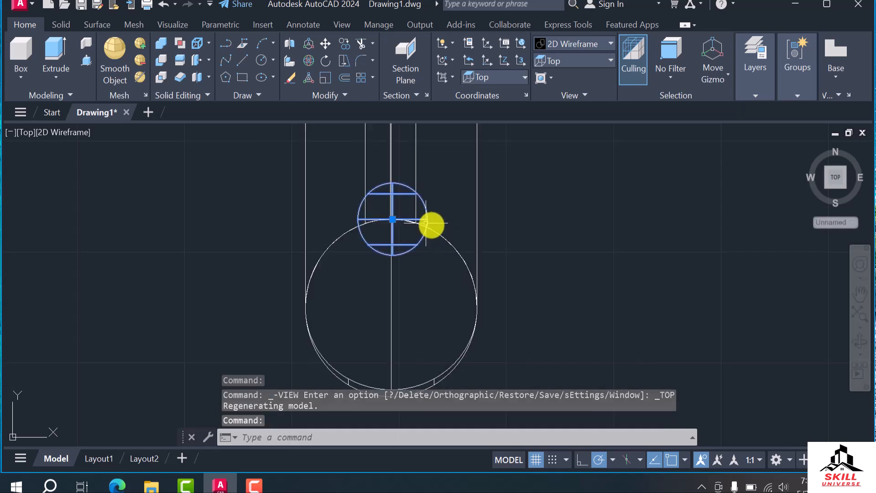
scroll(444, 221, "up", 4)
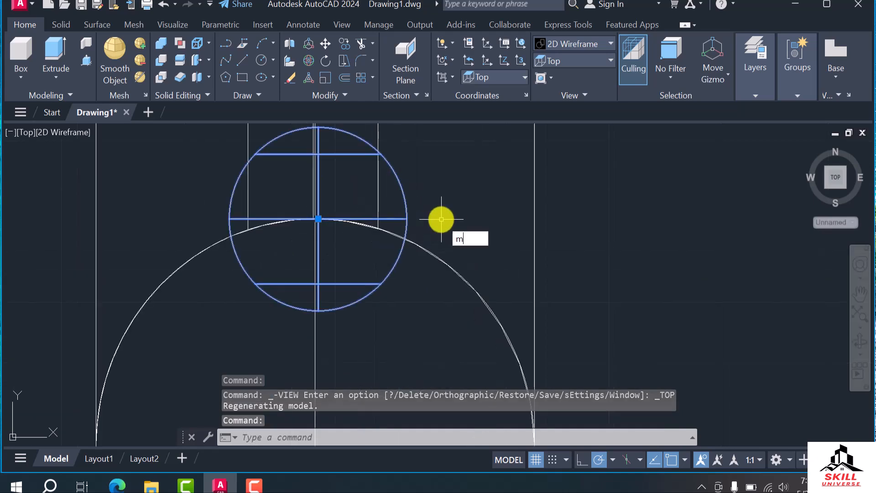
key("Return")
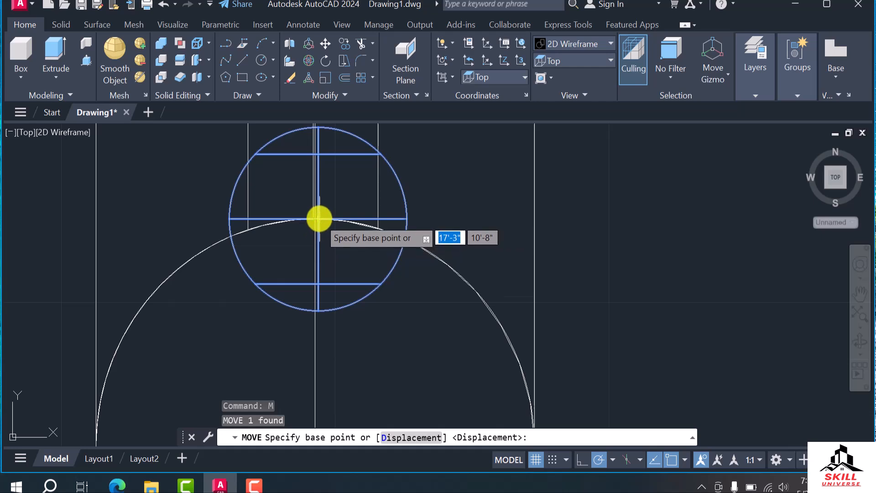
left_click(317, 220)
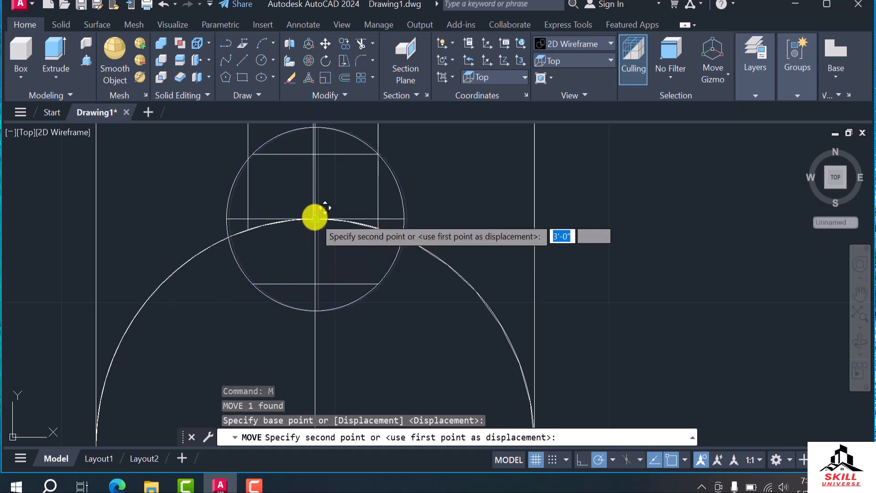
left_click(313, 218)
scroll(355, 266, "down", 5)
key("Escape")
key("Escape")
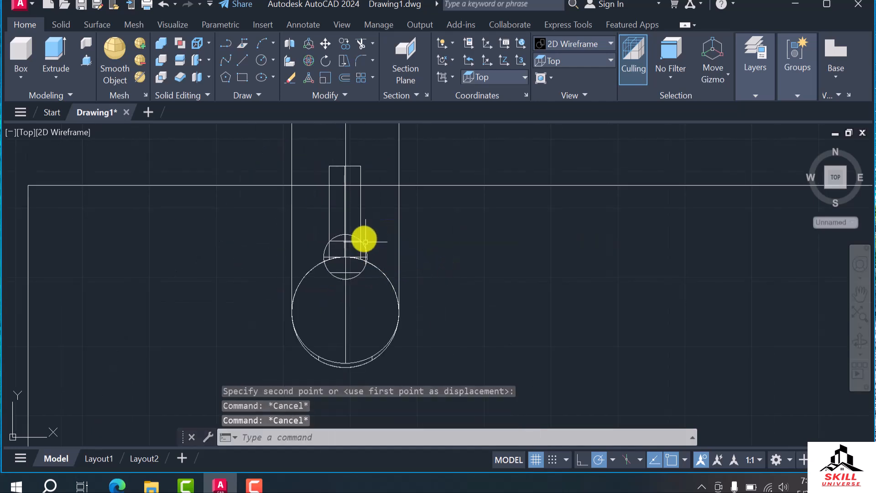
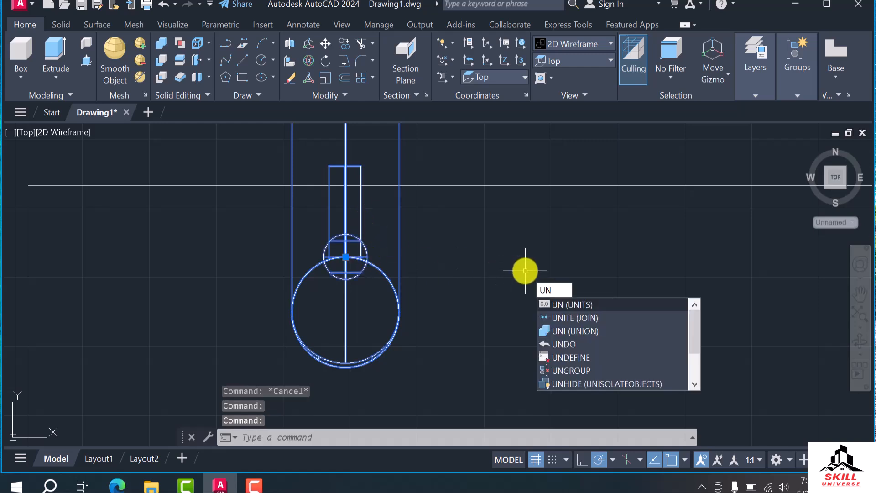
Union the hook-shaped tap and the small sphere into one solid
type("o")
key("Return")
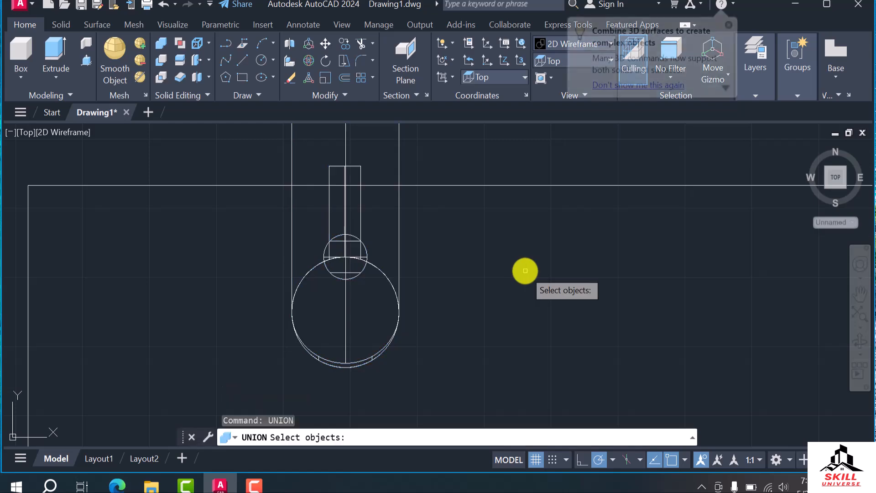
left_click(443, 249)
left_click(284, 303)
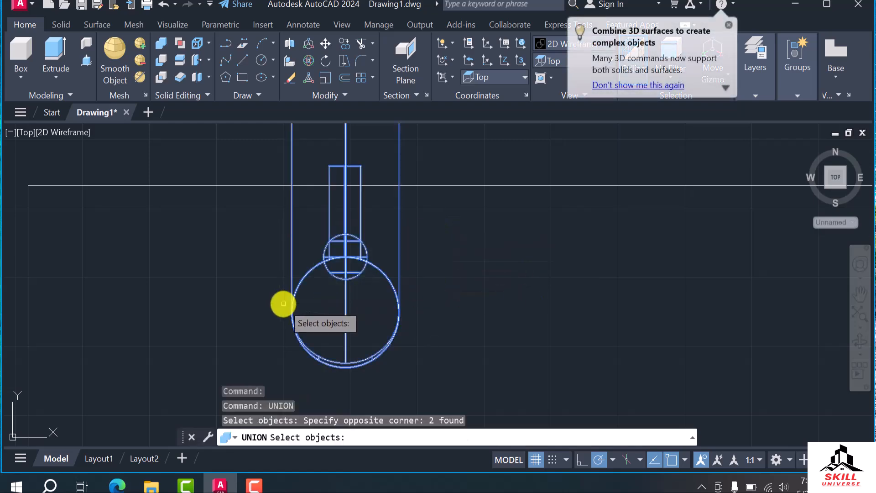
key("Return")
middle_click_drag(559, 340, 452, 356, "shift")
scroll(417, 164, "up", 5)
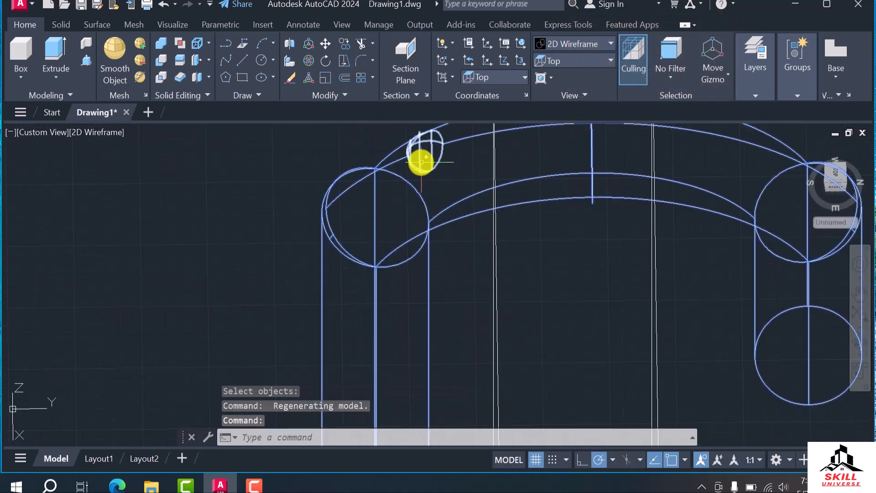
Undo the union of the tap and the small sphere
key("ctrl+z")
key("ctrl+z")
key("ctrl+z")
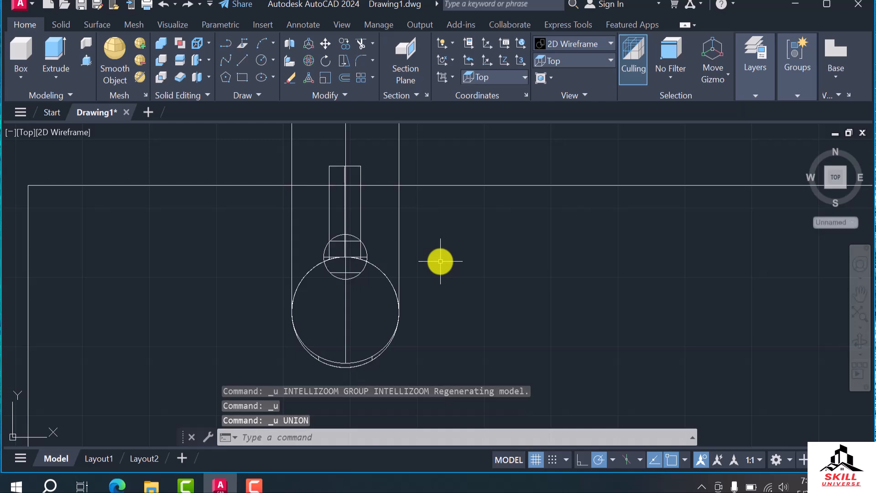
In a tilted 3D view, move the small sphere straight down from the tap's arch to the small cylinder on the leg
middle_click_drag(407, 247, 388, 236, "shift")
scroll(388, 235, "up", 2)
left_click(398, 185)
scroll(430, 195, "down", 2)
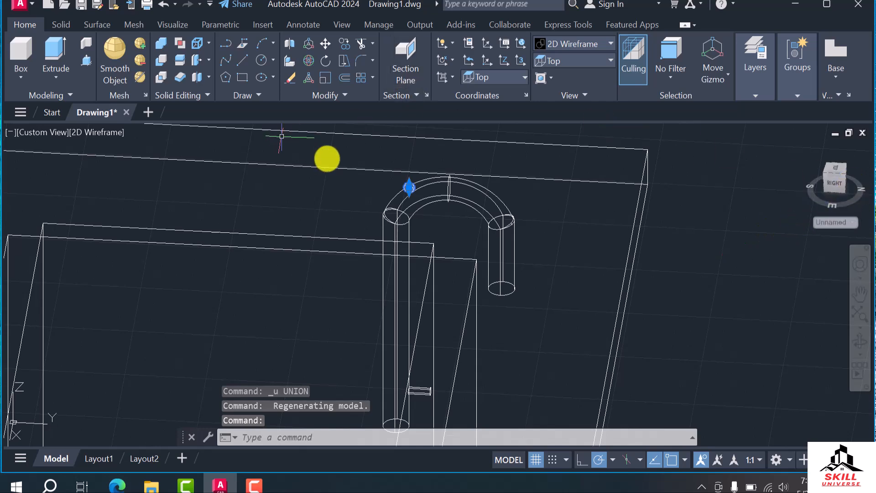
type("m")
key("Return")
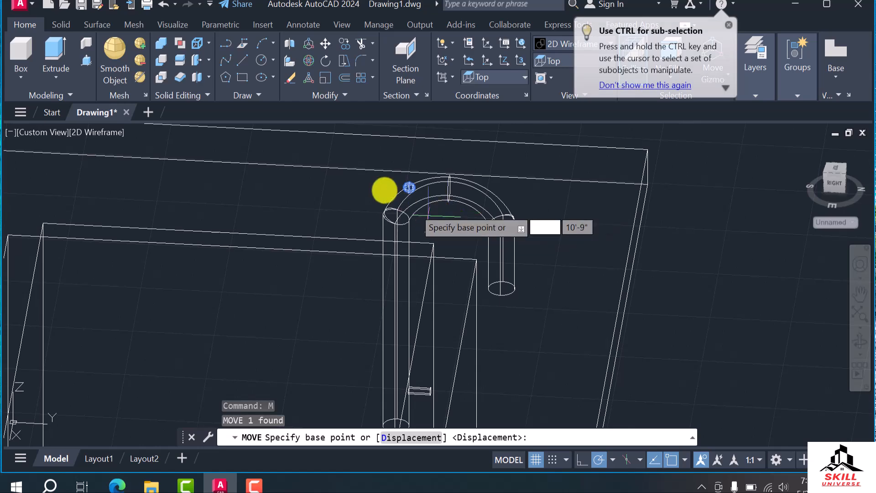
left_click(410, 188)
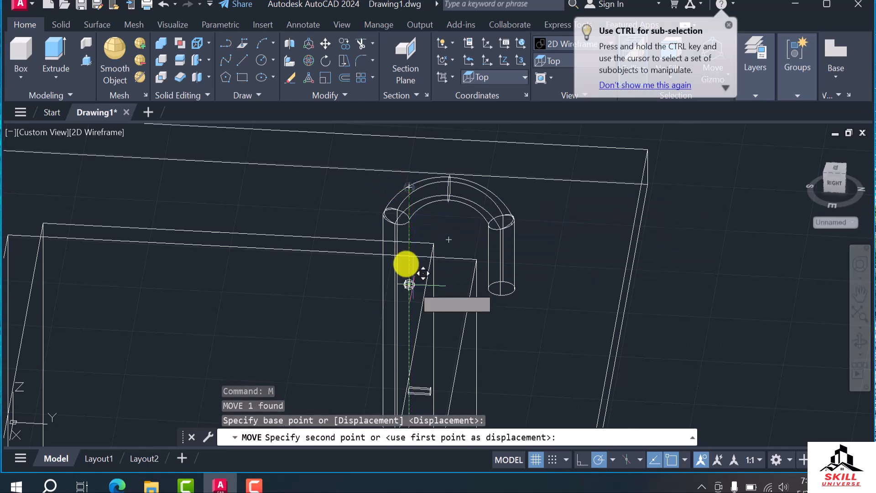
scroll(410, 275, "down", 3)
scroll(401, 274, "up", 8)
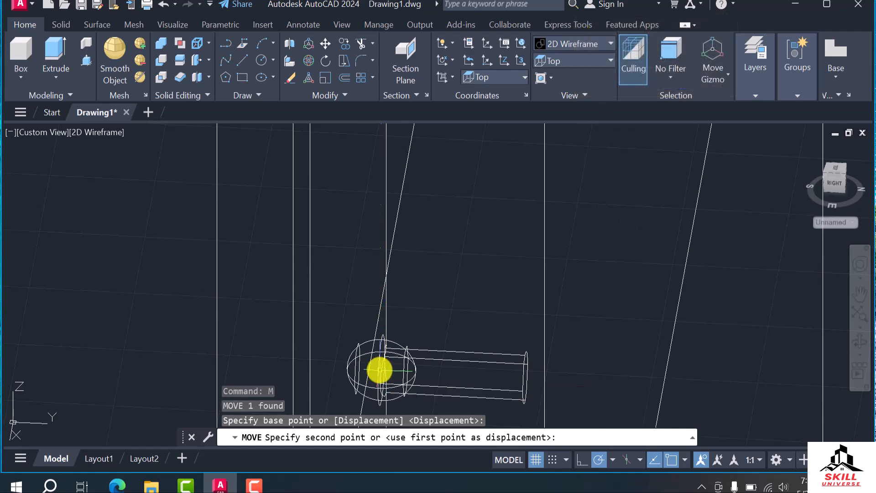
key("Escape")
key("Escape")
In the Front view, move the small sphere by its centre onto the centre of the small cylinder's circle
middle_click_drag(457, 297, 474, 310, "shift")
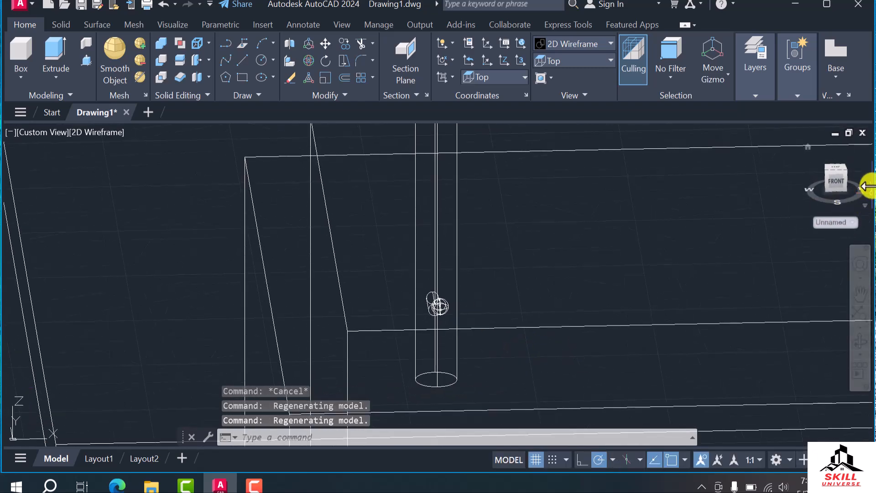
left_click(839, 182)
scroll(393, 315, "up", 6)
scroll(402, 276, "down", 4)
left_click(400, 277)
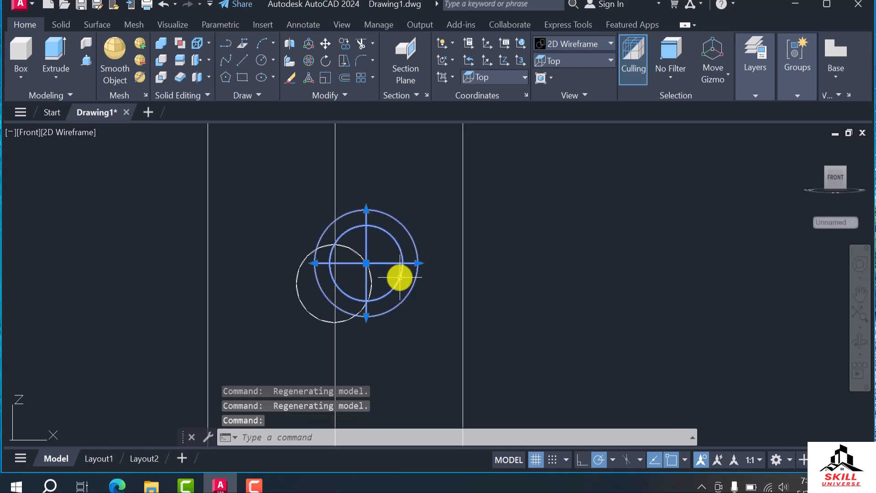
left_click(366, 264)
left_click(340, 281)
In a tilted 3D view, move the small sphere from the small cylinder's far end to its end at the tap leg
middle_click_drag(400, 290, 469, 345, "shift")
scroll(406, 319, "up", 6)
scroll(488, 318, "down", 4)
scroll(397, 295, "up", 4)
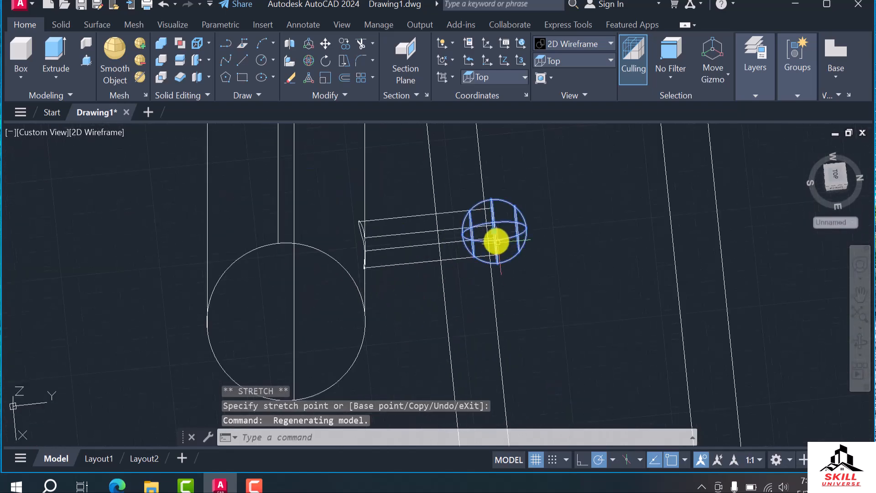
left_click(494, 231)
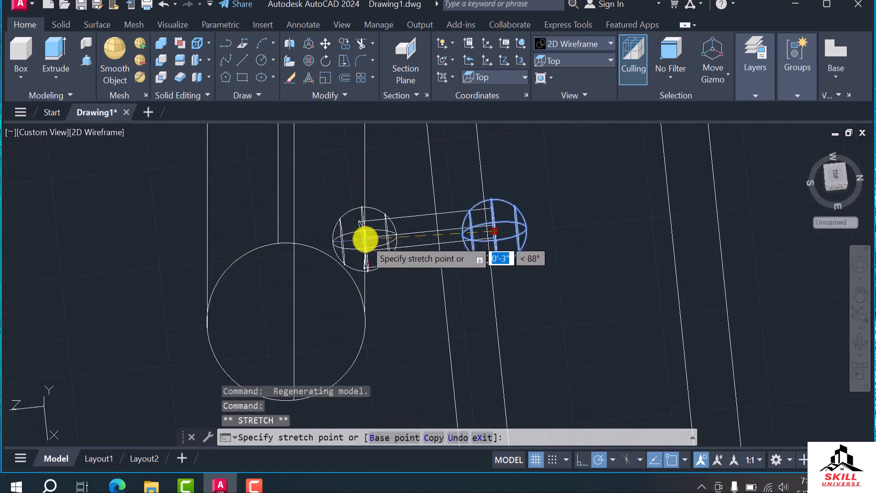
scroll(470, 274, "down", 6)
Move the small sphere straight down by about 1" to align it with the small cylinder's end
mouse_move(446, 310)
middle_mouse_down("shift")
mouse_move(516, 320)
mouse_move(543, 302)
mouse_move(505, 285)
middle_mouse_up("shift")
scroll(511, 296, "up", 2)
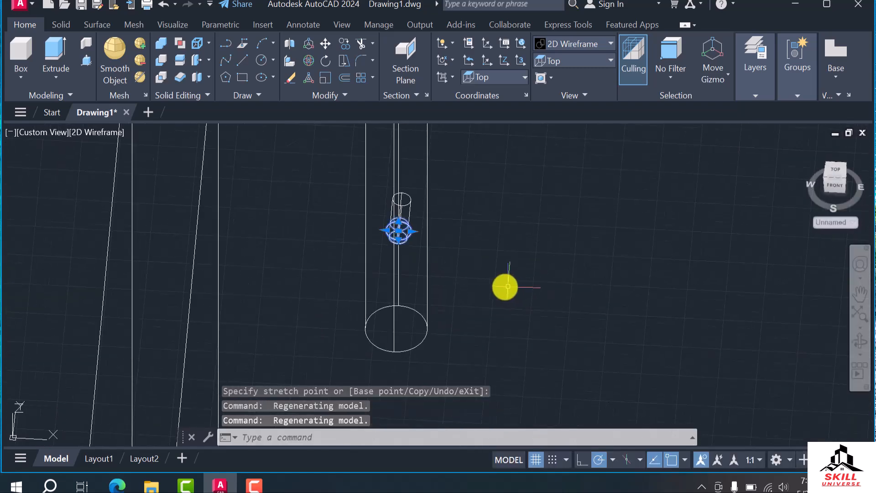
left_click(837, 191)
scroll(516, 244, "down", 3)
scroll(483, 272, "up", 2)
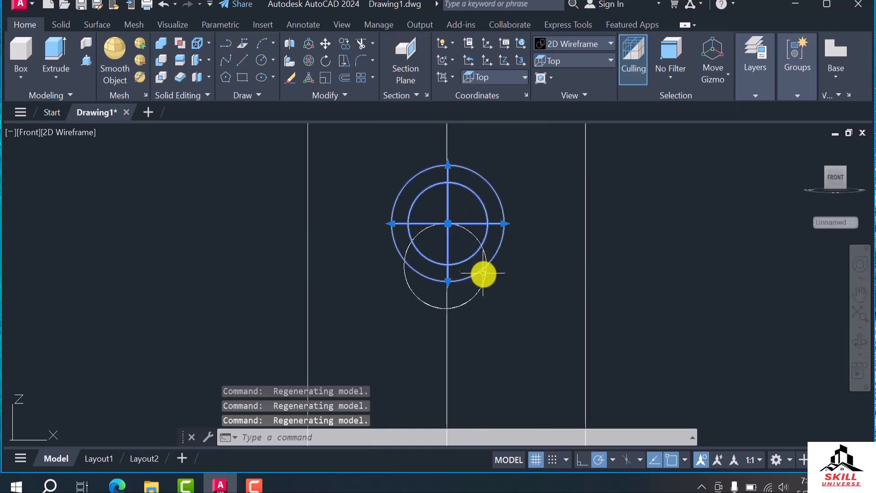
mouse_move(472, 253)
middle_mouse_down("shift")
mouse_move(489, 301)
mouse_move(501, 304)
mouse_move(511, 297)
mouse_move(475, 256)
middle_mouse_up("shift")
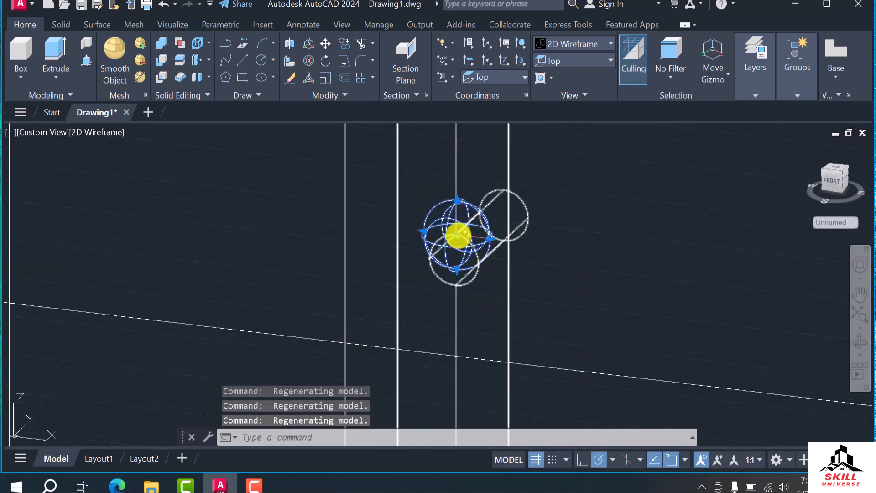
left_click(458, 235)
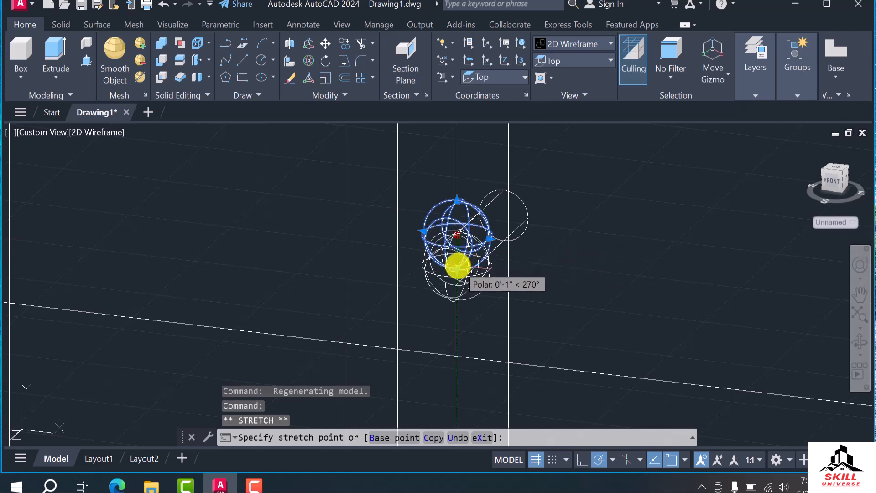
left_click(456, 268)
key("Escape")
Union the tap, including its side cylinder, with the realigned small sphere
middle_click_drag(542, 306, 499, 316, "shift")
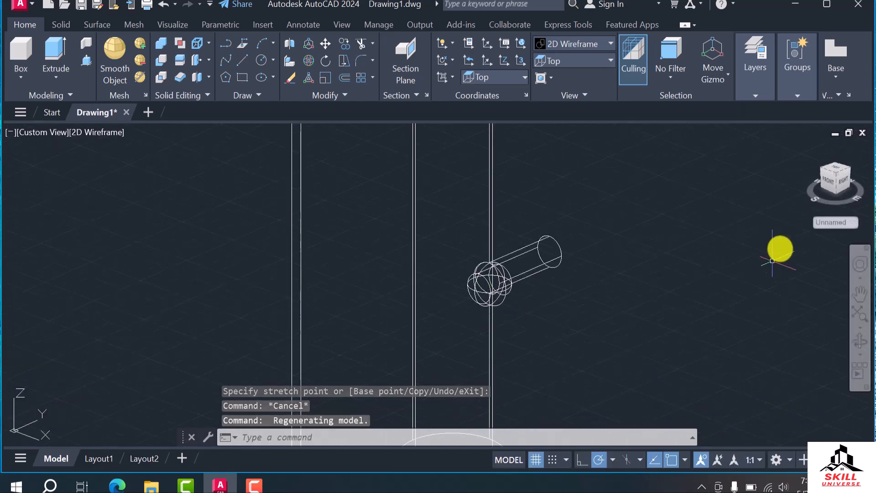
scroll(610, 243, "down", 4)
scroll(514, 287, "down", 2)
scroll(556, 284, "up", 2)
left_click(593, 225)
left_click(508, 296)
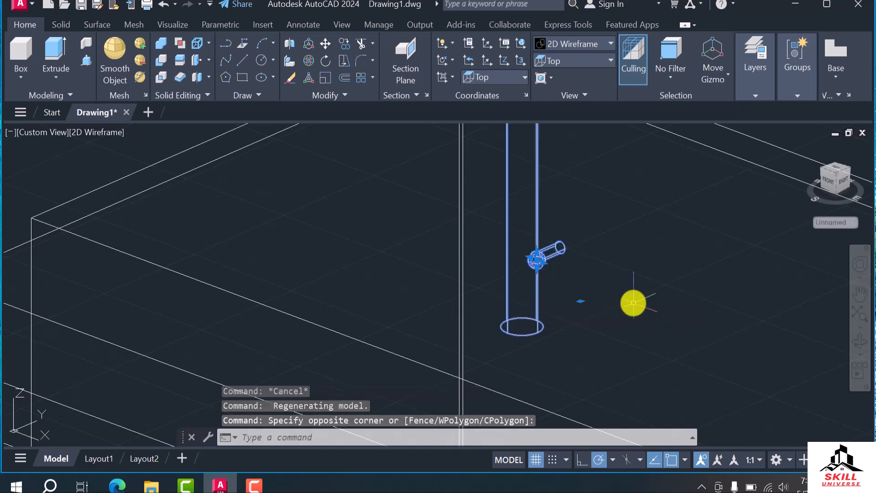
type("uni")
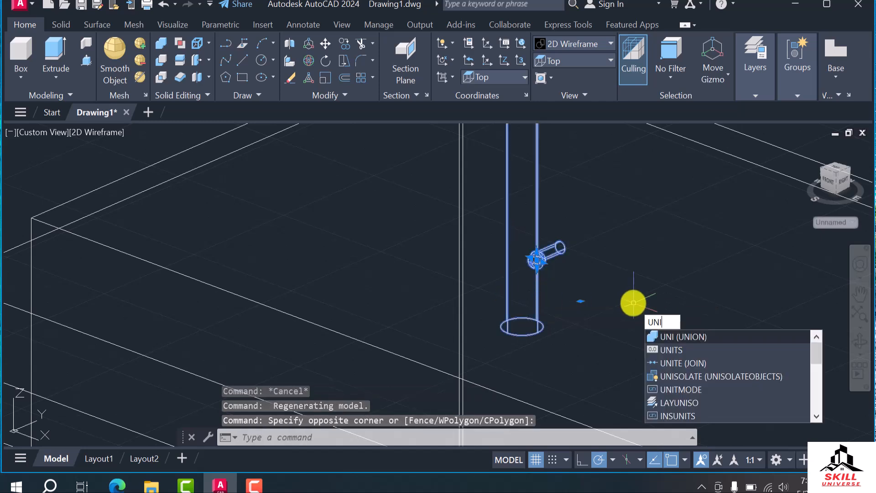
key("Return")
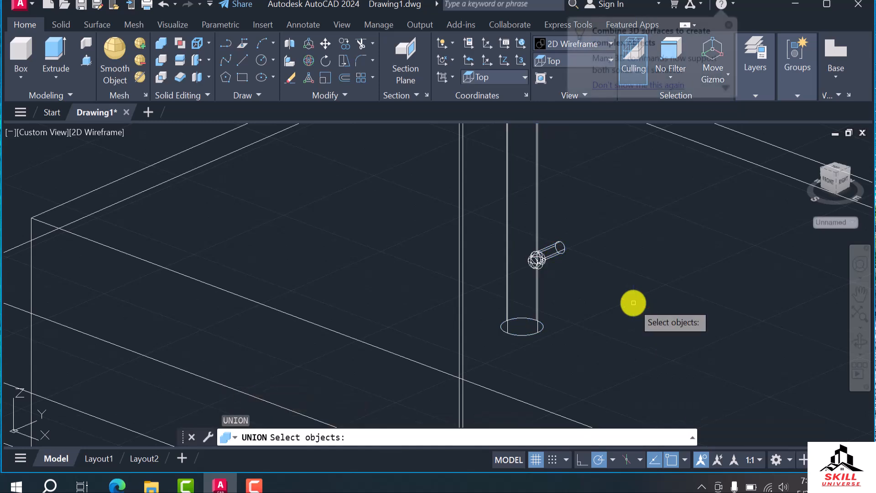
left_click(586, 216)
left_click(484, 326)
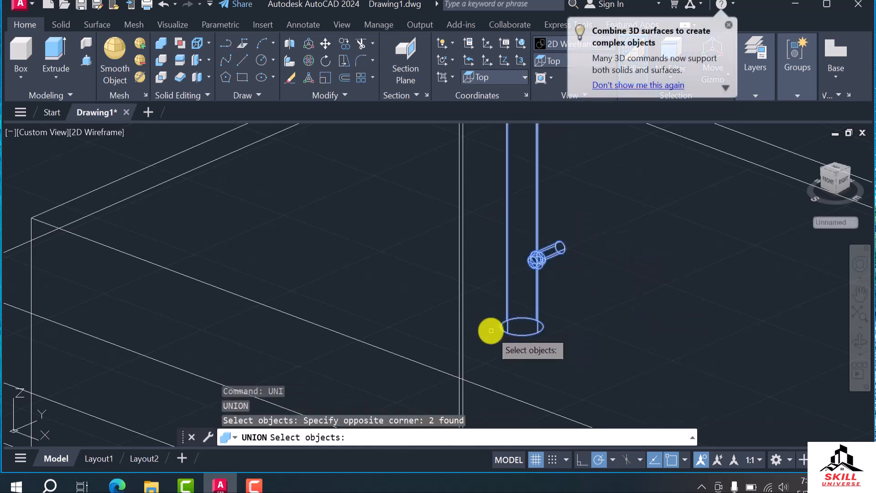
key("Return")
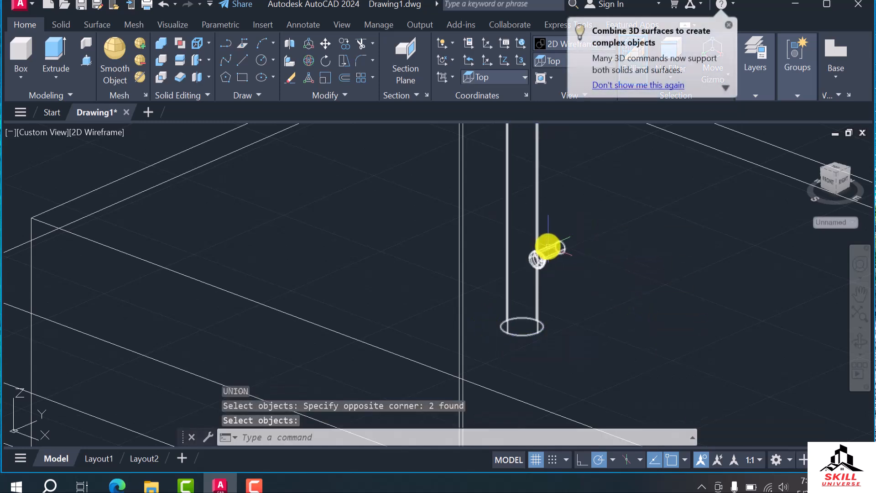
In the Top view, copy the joined tap 1'6" to the east
scroll(541, 251, "down", 8)
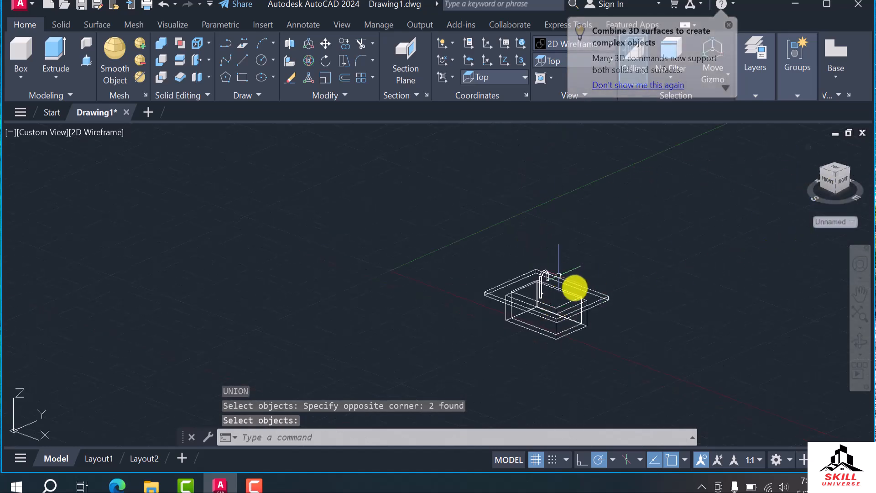
middle_click_drag(524, 325, 567, 368, "shift")
scroll(562, 284, "up", 5)
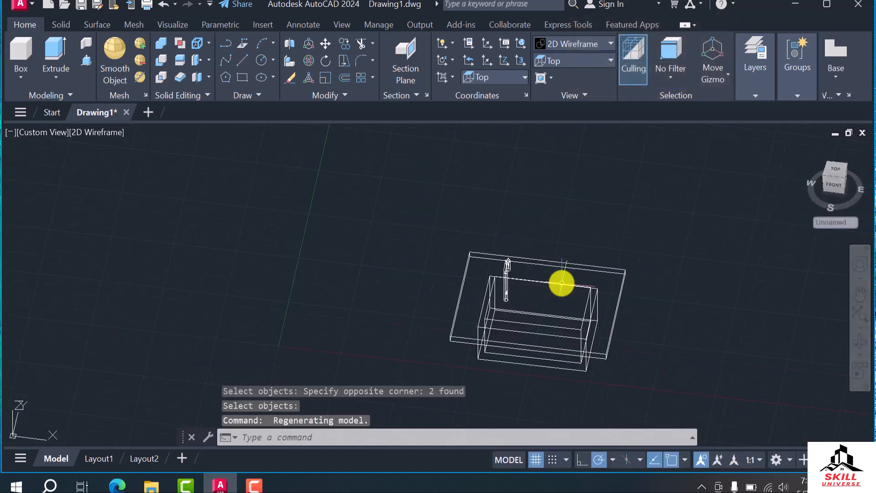
left_click(828, 174)
scroll(377, 229, "up", 4)
left_click(402, 218)
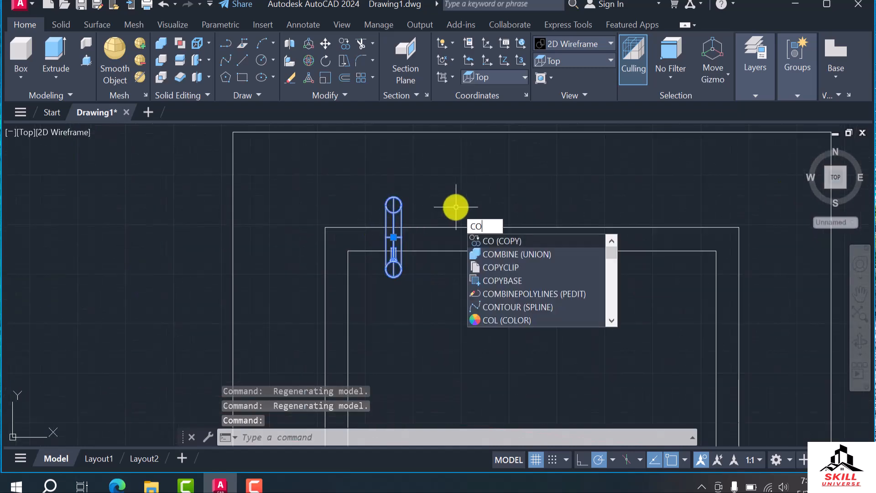
key("Return")
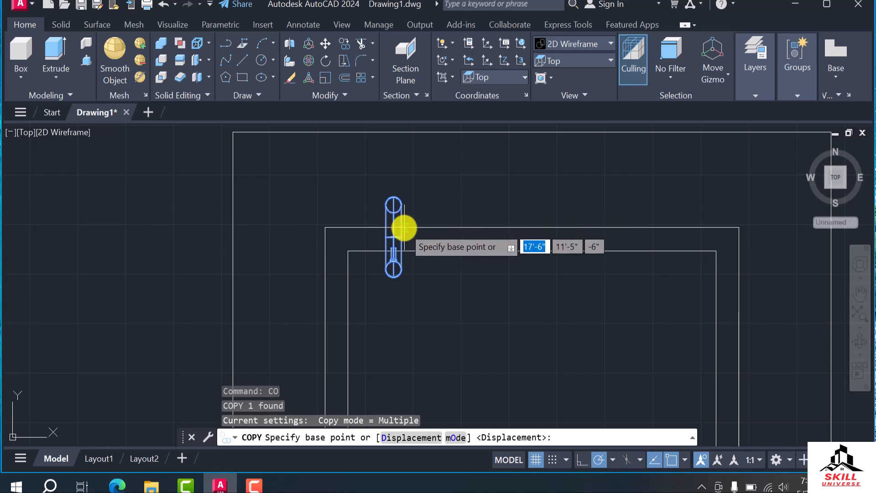
left_click(407, 269)
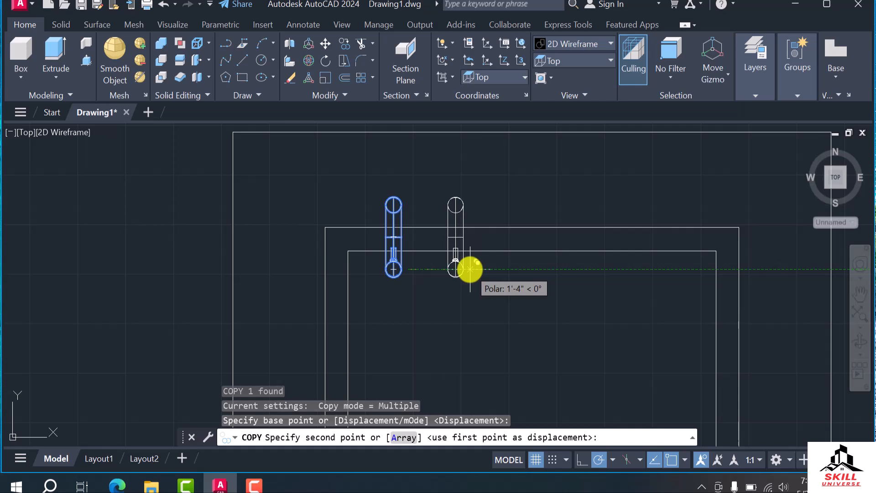
type("1")
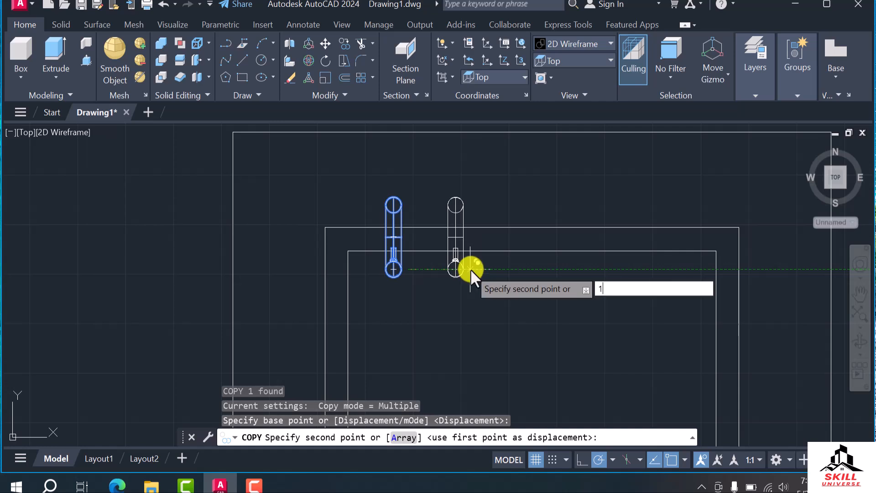
type("'6\"")
key("Return")
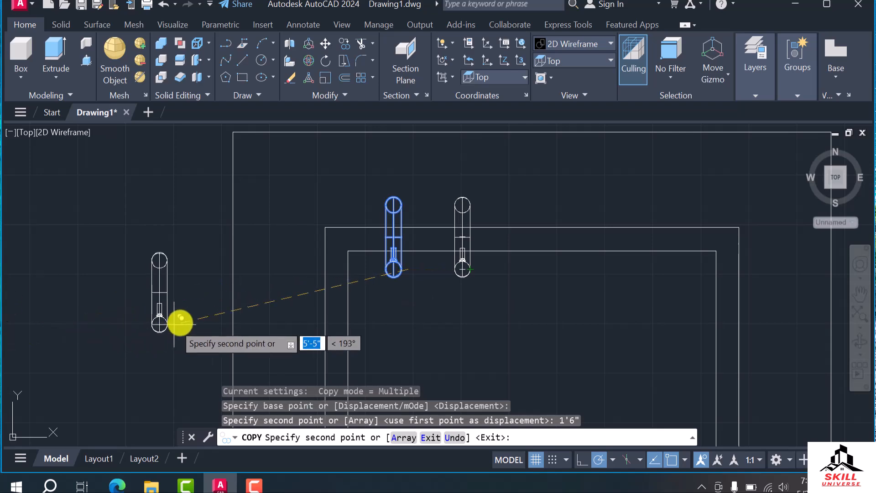
key("Escape")
key("Escape")
Examine the two taps and their side pieces on the basin from tilted 3D views
scroll(430, 322, "down", 3)
middle_click_drag(431, 322, 502, 285, "shift")
scroll(443, 265, "up", 5)
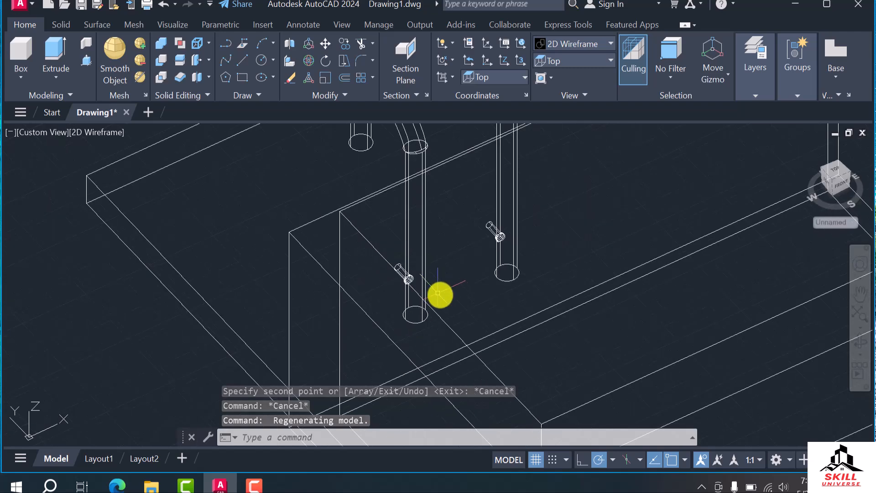
scroll(438, 293, "down", 5)
scroll(474, 277, "up", 4)
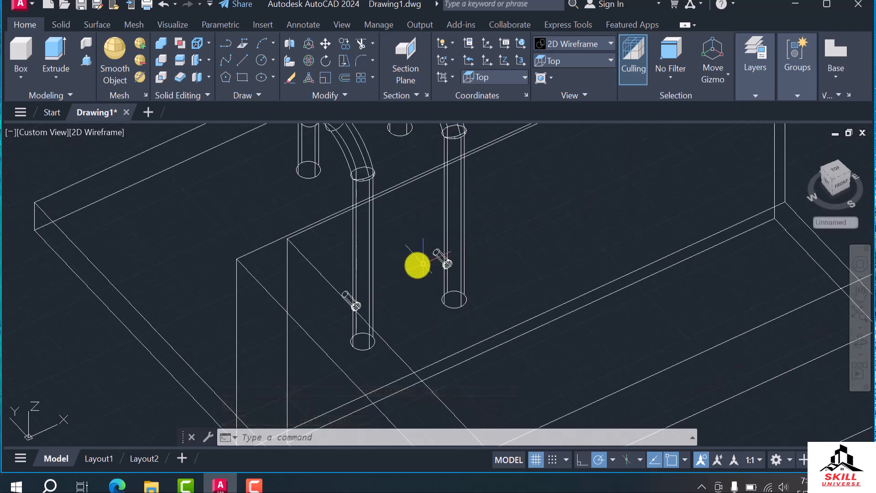
scroll(442, 262, "down", 3)
scroll(446, 211, "up", 3)
scroll(470, 191, "down", 2)
scroll(457, 278, "up", 2)
scroll(370, 255, "down", 1)
scroll(407, 281, "down", 1)
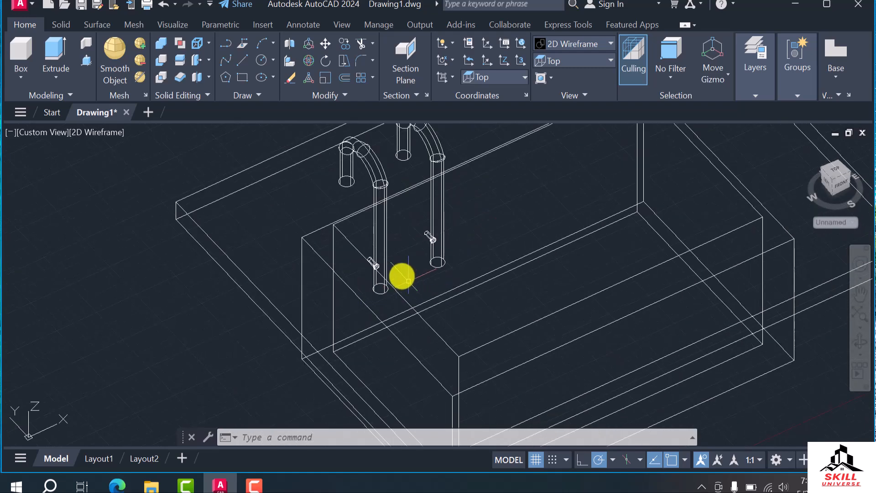
middle_click_drag(357, 263, 328, 264, "shift")
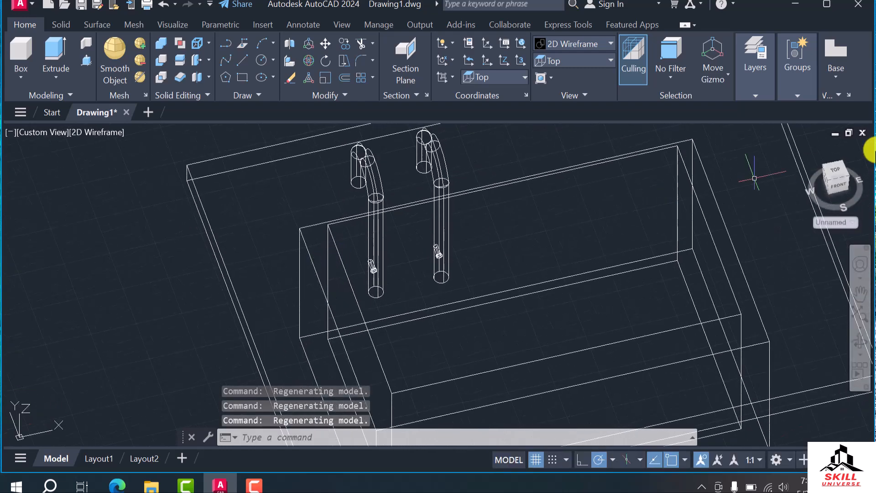
left_click(835, 173)
scroll(393, 209, "up", 8)
scroll(384, 208, "down", 2)
type("l")
key("Return")
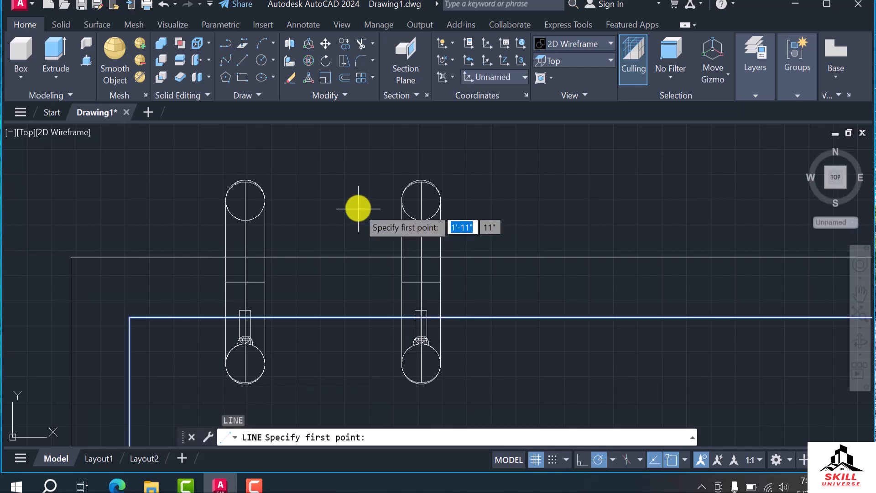
scroll(268, 205, "up", 4)
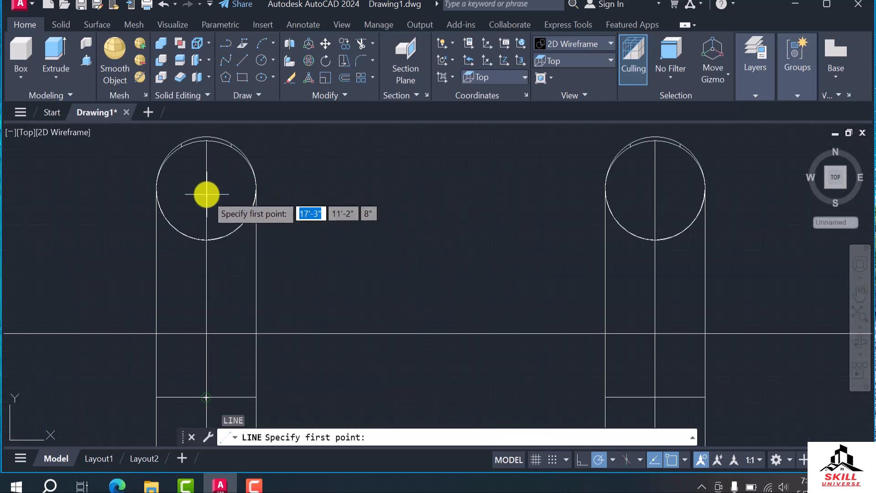
left_click(205, 192)
scroll(458, 177, "down", 5)
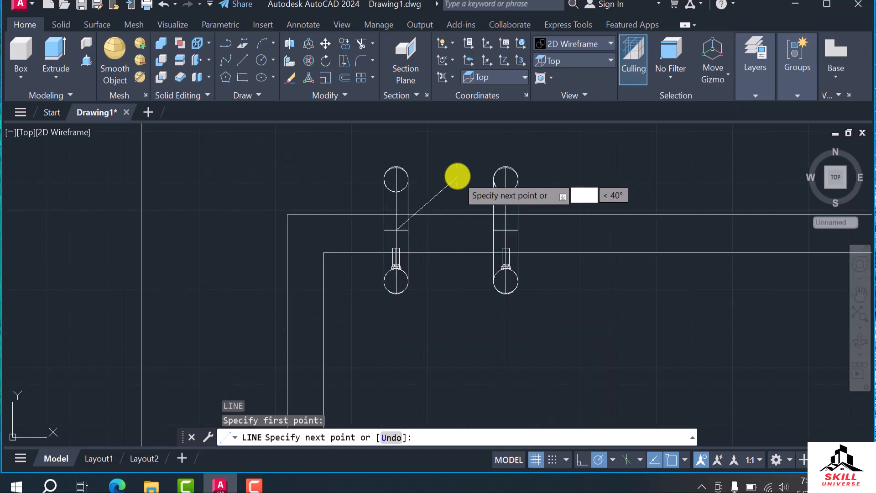
key("Escape")
Set the coordinate system to Top and draw a line about 1'6" long joining the centres of the two taps
left_click(507, 76)
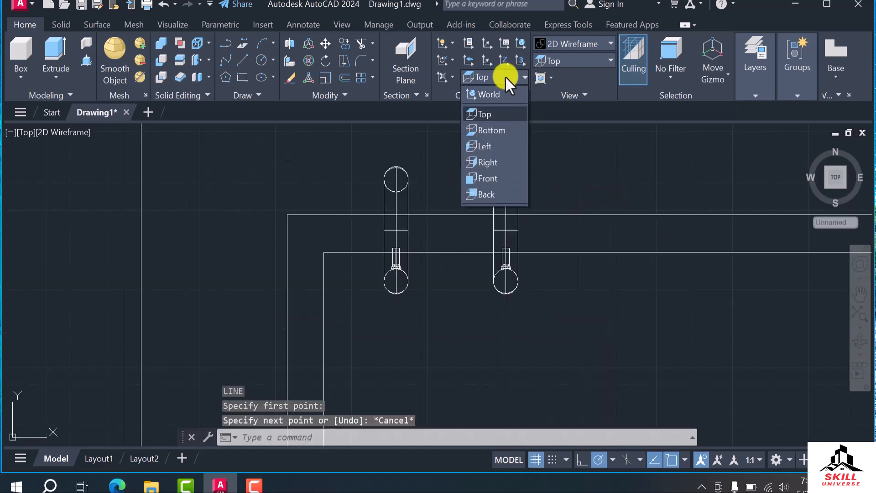
left_click(500, 112)
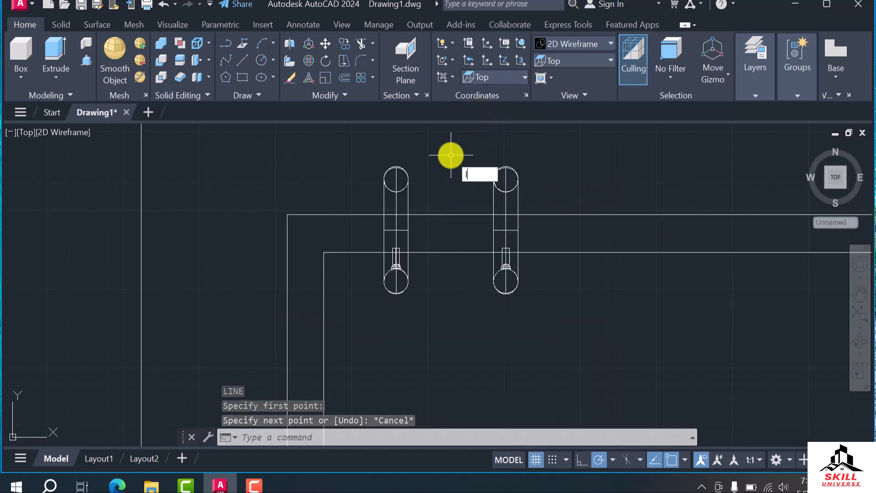
key("Return")
scroll(442, 157, "up", 5)
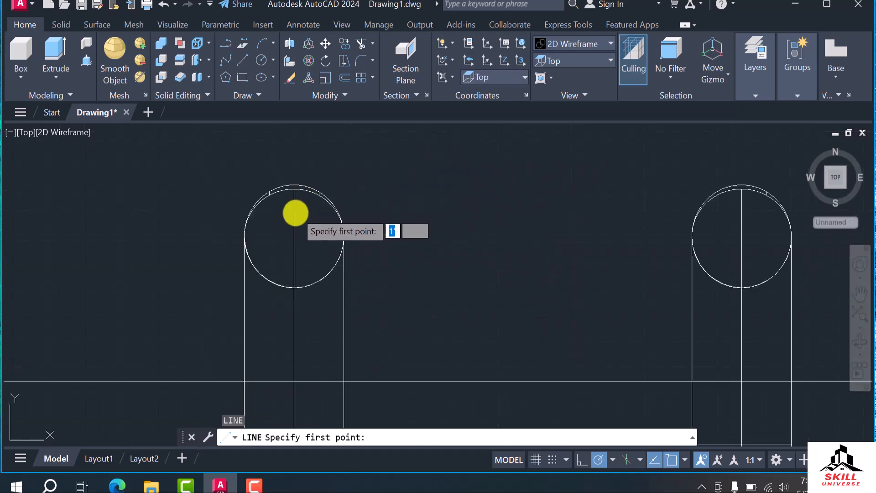
left_click(290, 223)
scroll(401, 170, "down", 6)
scroll(460, 215, "up", 4)
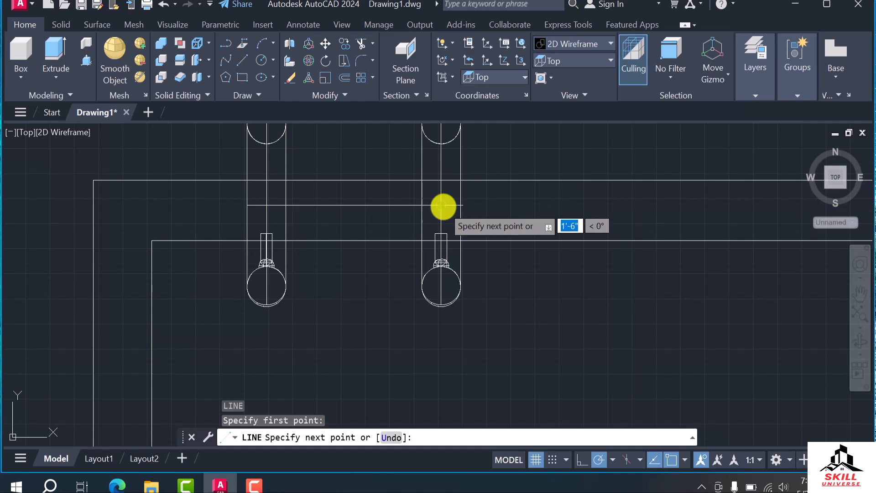
left_click(444, 205)
key("Escape")
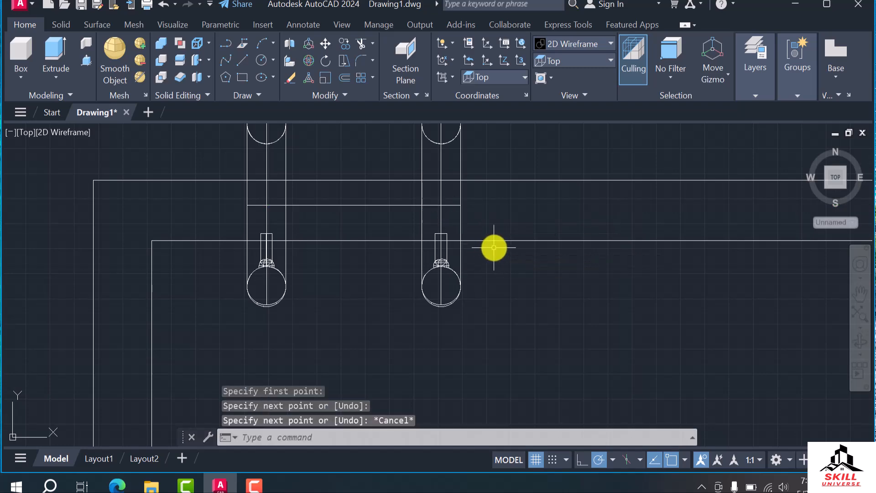
Examine the position of the line between the two taps from tilted views and the Top view
left_click(395, 205)
scroll(389, 237, "down", 2)
mouse_move(389, 237)
middle_mouse_down("shift")
mouse_move(392, 268)
mouse_move(421, 221)
mouse_move(412, 210)
mouse_move(455, 225)
mouse_move(426, 239)
middle_mouse_up("shift")
scroll(377, 262, "up", 3)
scroll(406, 218, "down", 2)
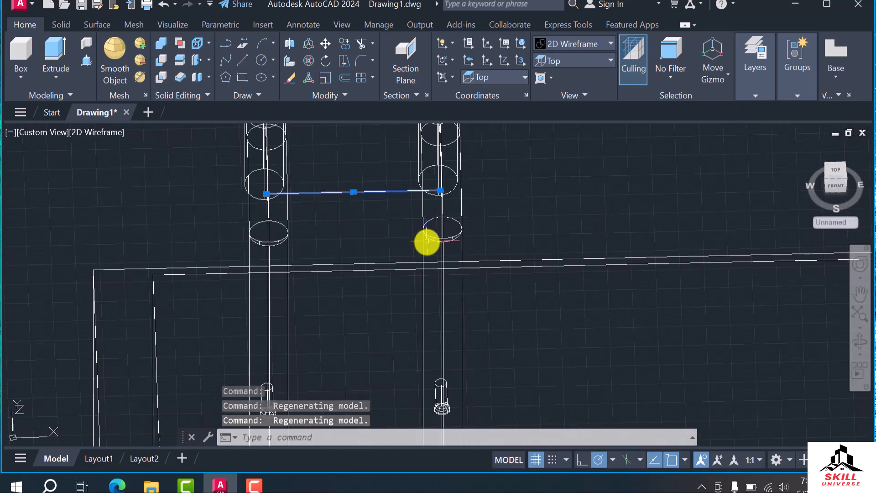
left_click(834, 174)
scroll(601, 268, "up", 2)
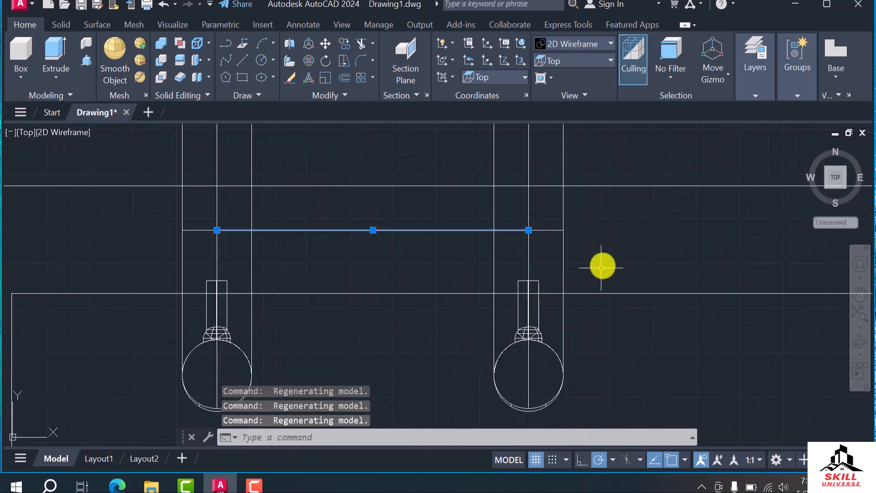
middle_click_drag(410, 299, 436, 236, "shift")
scroll(477, 256, "down", 4)
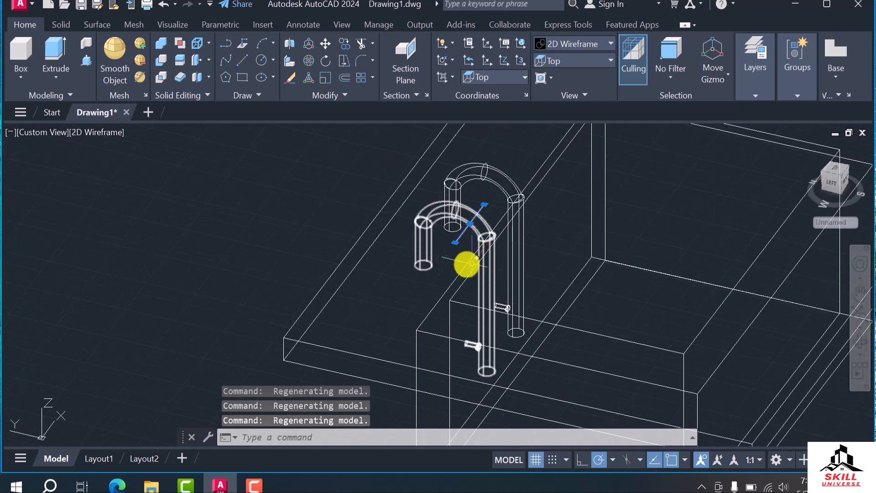
scroll(461, 265, "up", 4)
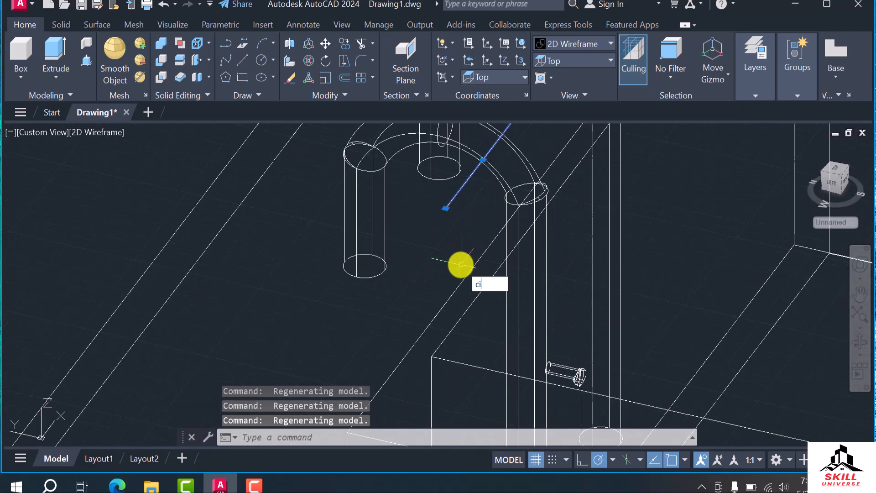
key("Return")
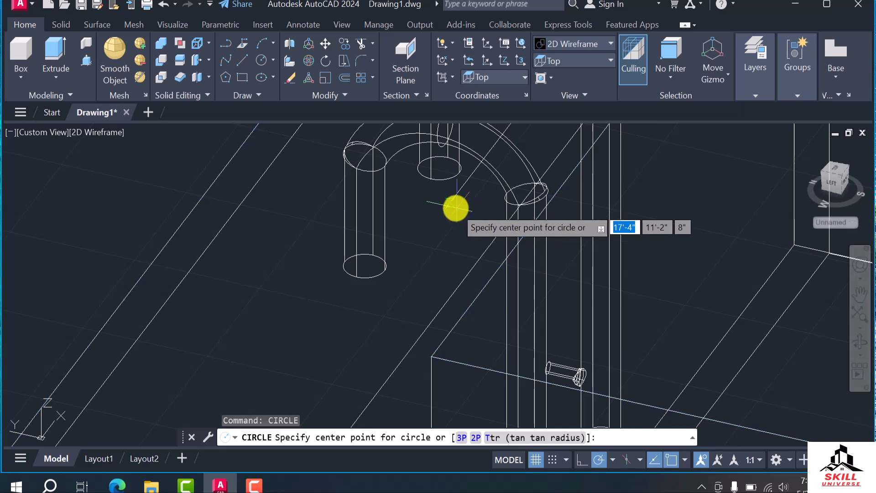
left_click(446, 208)
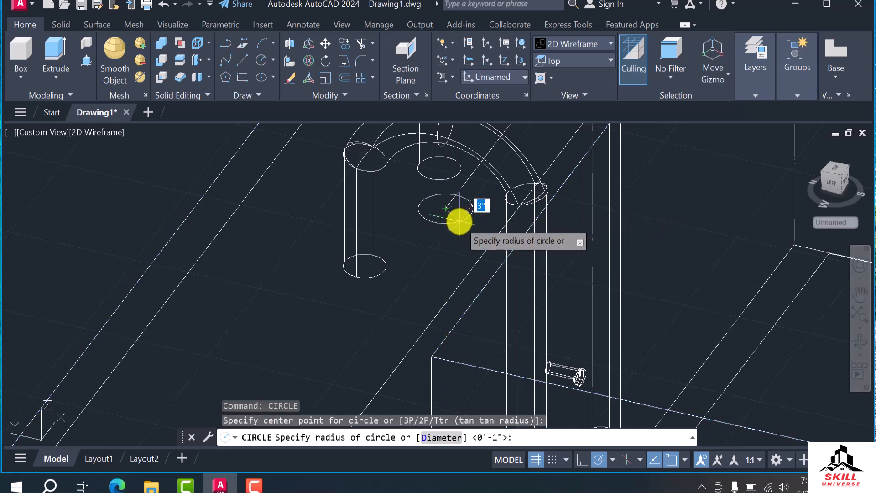
key("Escape")
Set the coordinate system to Left and draw a circle with a radius of about 2" centred on the connecting line's near end
left_click(506, 78)
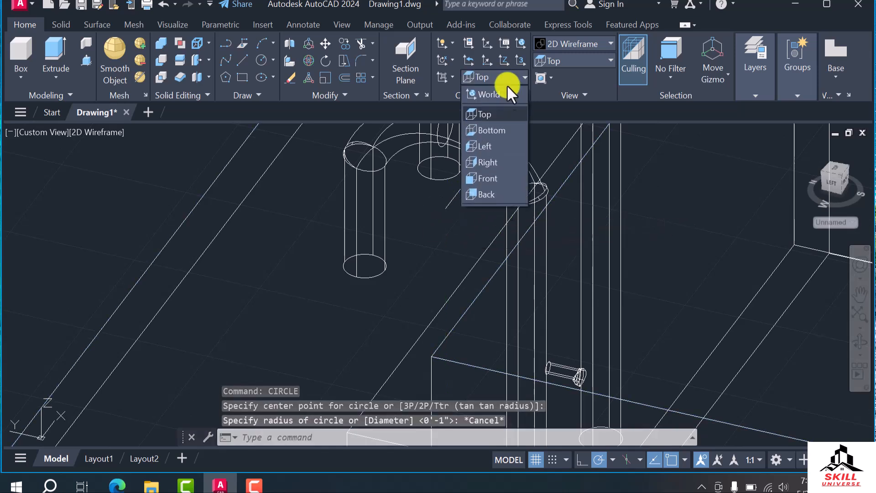
left_click(497, 145)
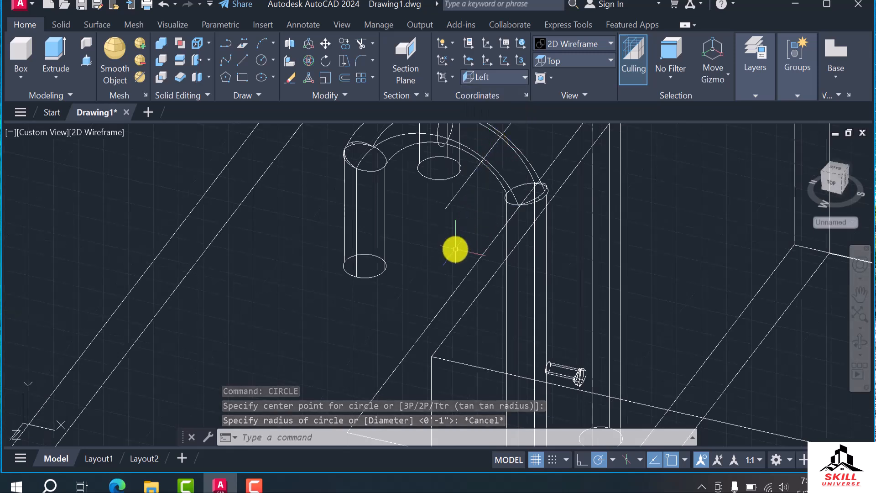
type("ci")
key("Return")
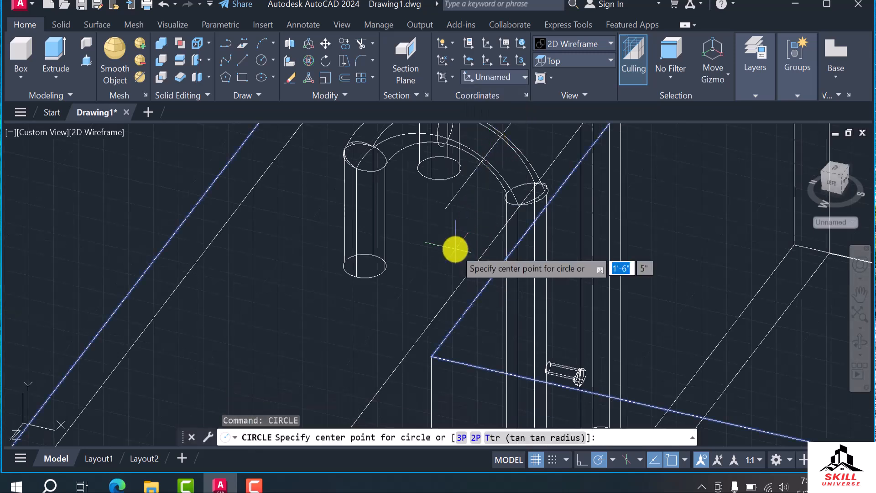
left_click(445, 208)
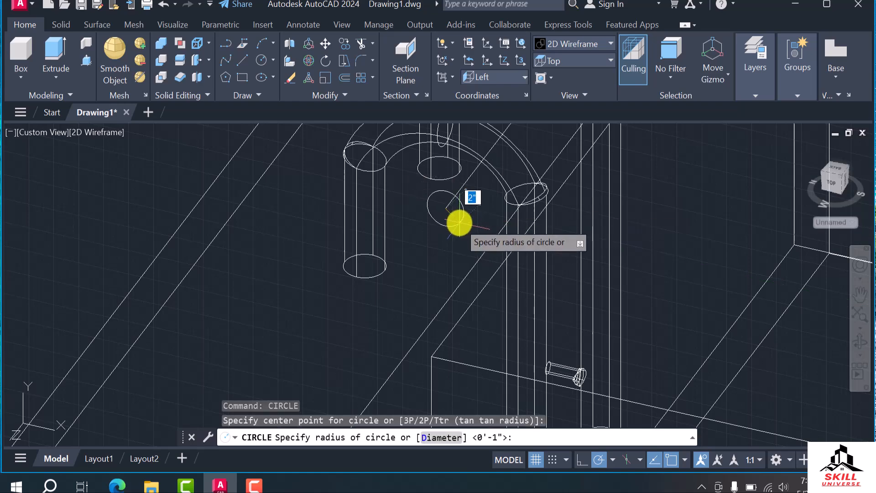
left_click(460, 223)
scroll(403, 259, "down", 3)
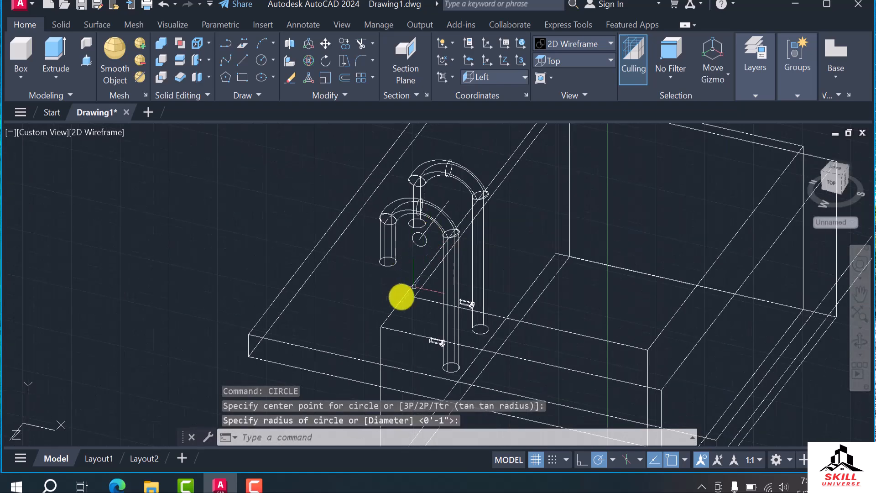
key("Escape")
key("Escape")
Sweep the circle along the connecting line to form a solid tube between the two taps
type("s")
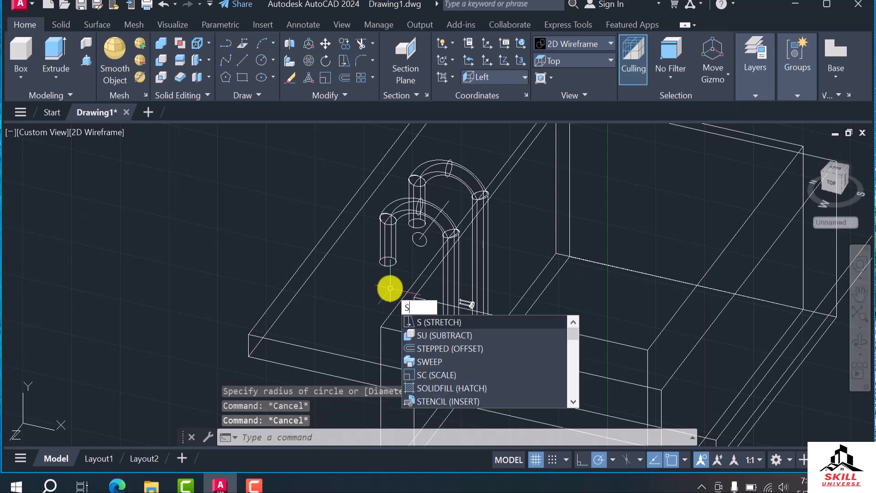
type("w")
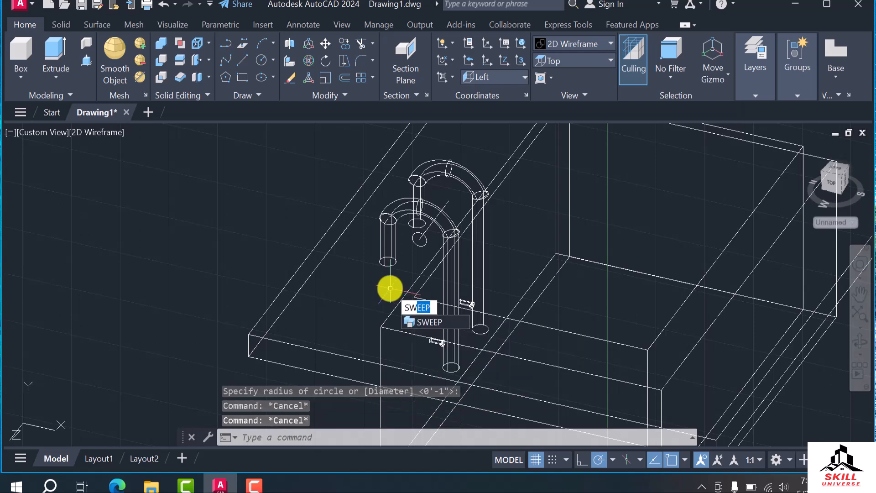
key("Return")
scroll(390, 288, "up", 5)
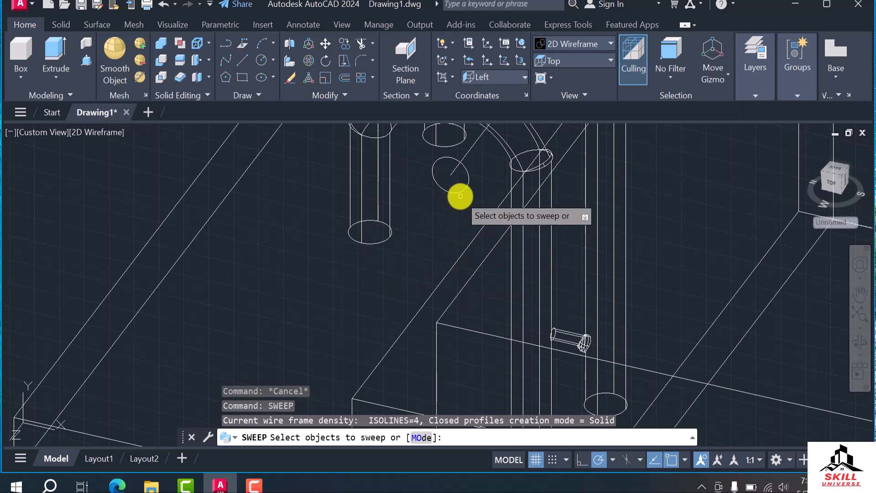
left_click(461, 192)
key("Return")
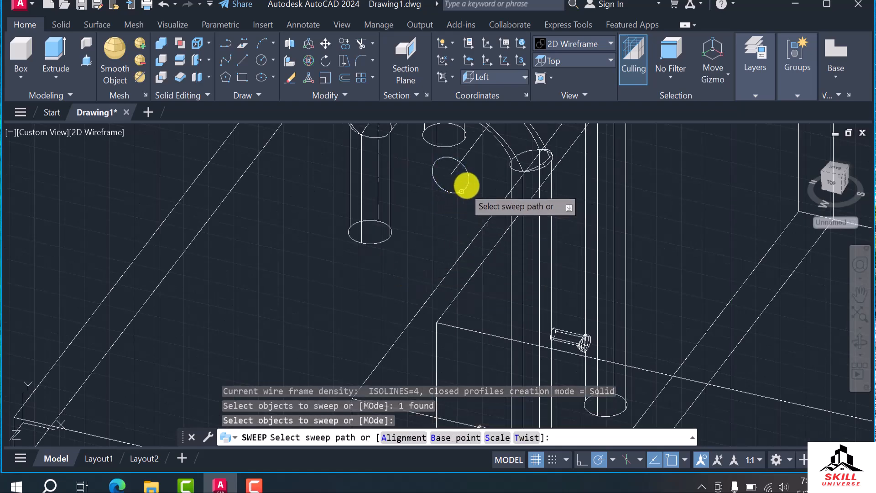
left_click(464, 157)
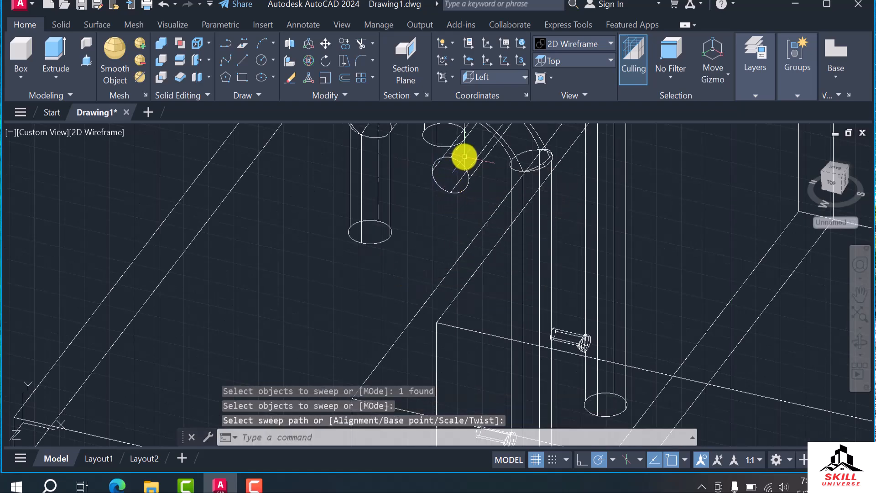
scroll(495, 152, "down", 5)
scroll(483, 196, "up", 4)
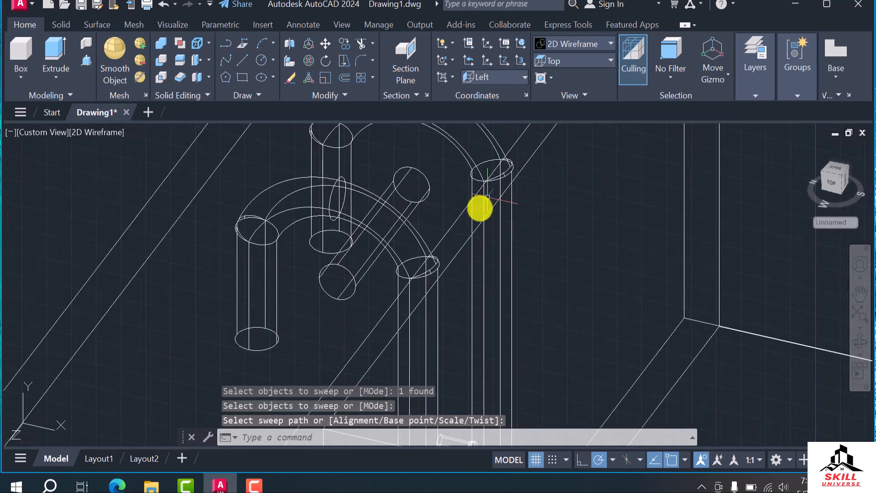
Try to copy the swept tube from its end centre down to the lower part of the near tap's vertical pipe
left_click(426, 200)
scroll(450, 215, "down", 5)
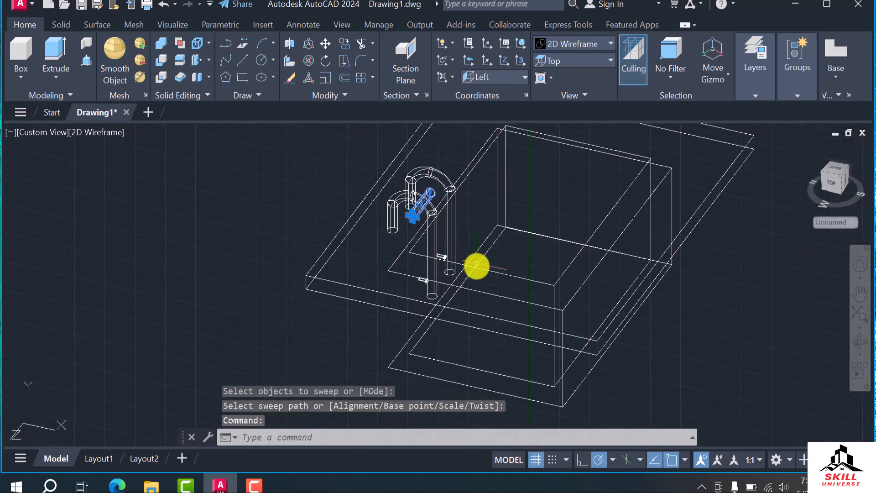
scroll(478, 260, "up", 2)
type("co")
key("Return")
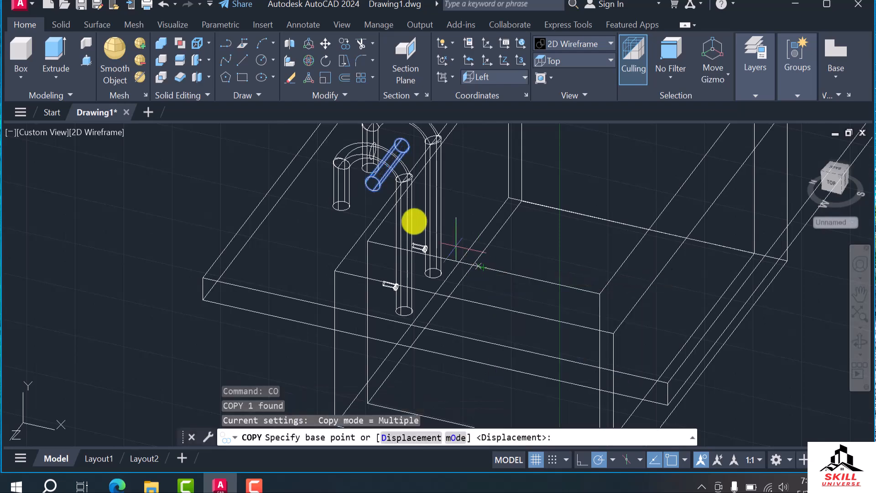
left_click(373, 183)
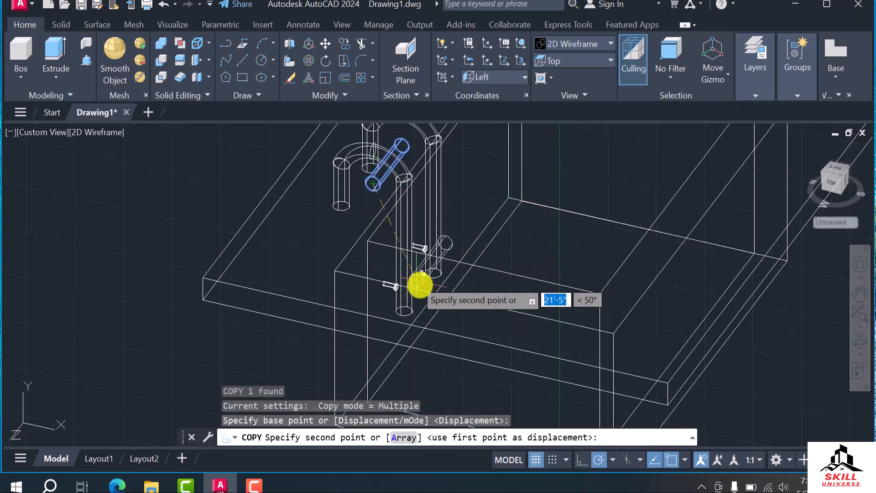
scroll(416, 281, "up", 5)
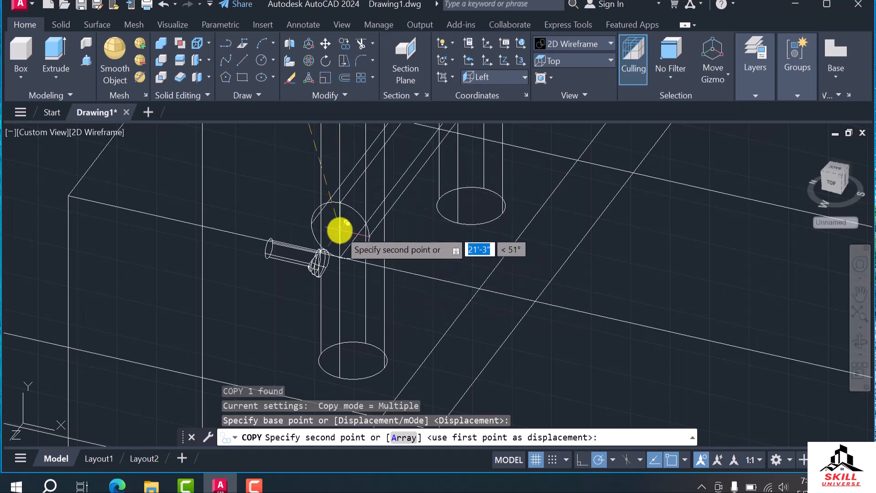
left_click(340, 230)
scroll(382, 275, "down", 5)
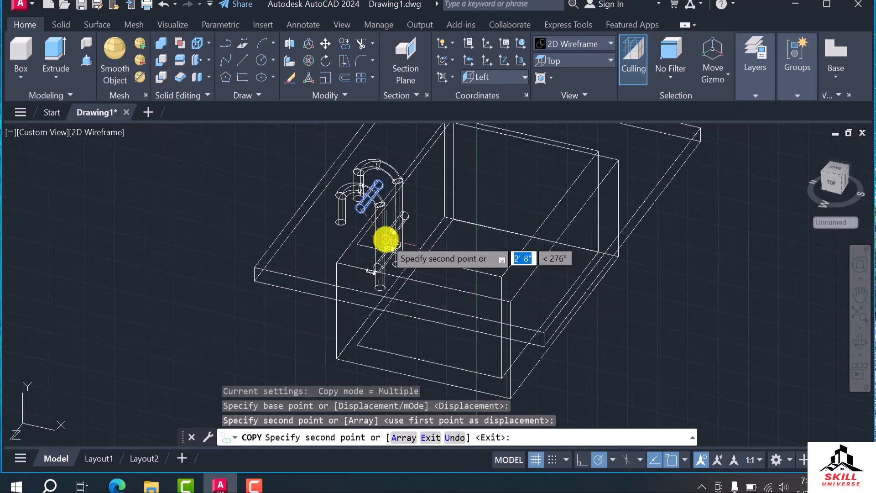
key("Escape")
Cancel the running copy and delete the stray tube copy lying away from the basin
scroll(413, 259, "down", 4)
middle_click_drag(416, 285, 455, 291, "shift")
scroll(302, 246, "up", 2)
scroll(360, 248, "down", 4)
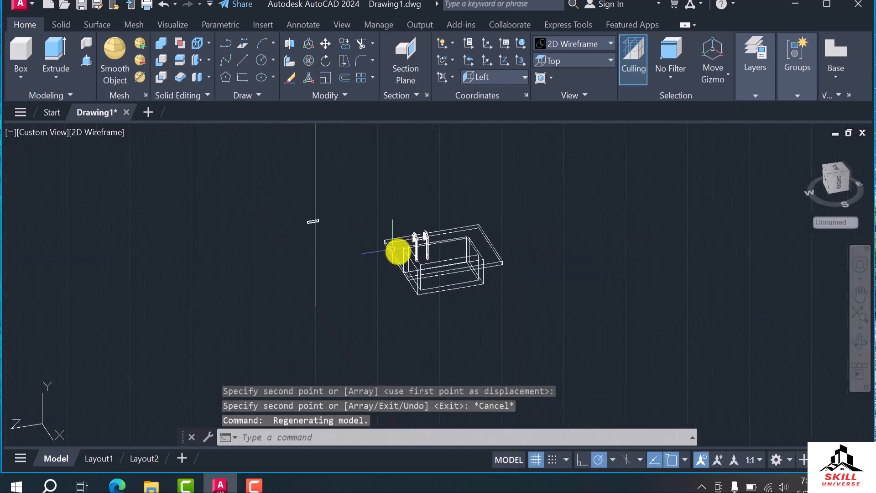
key("ctrl+z")
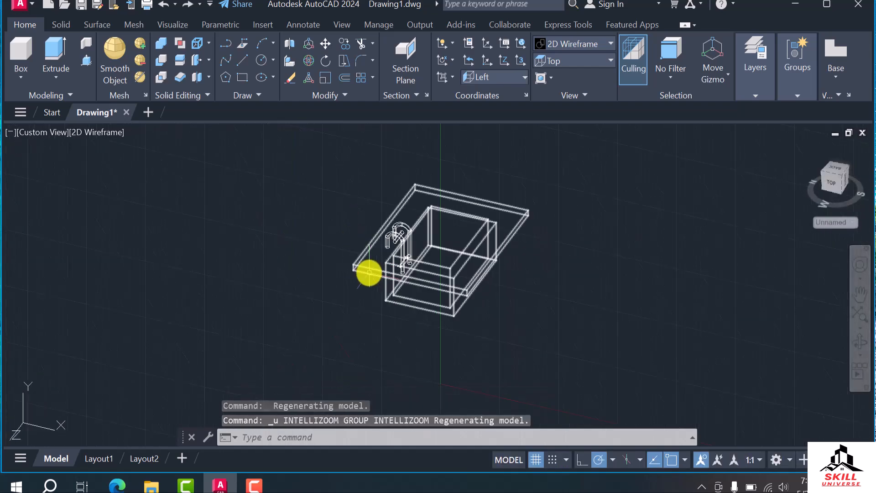
middle_click_drag(432, 292, 328, 294, "shift")
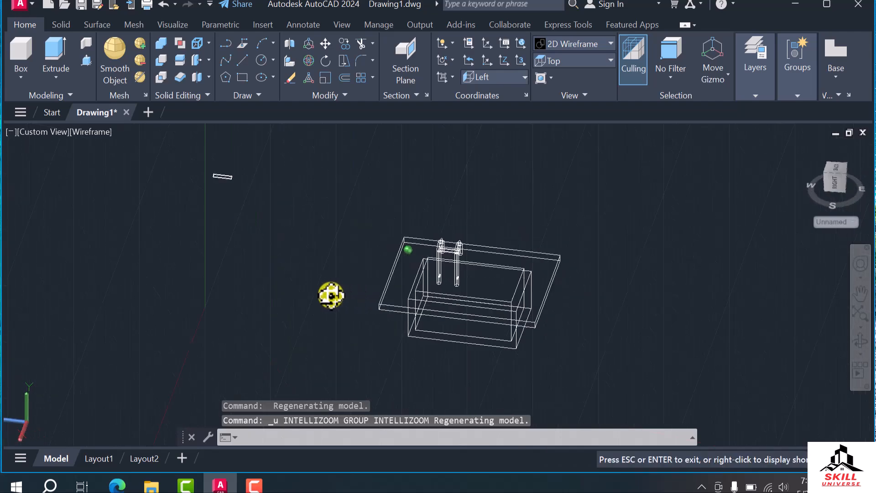
scroll(458, 132, "up", 5)
scroll(456, 201, "down", 8)
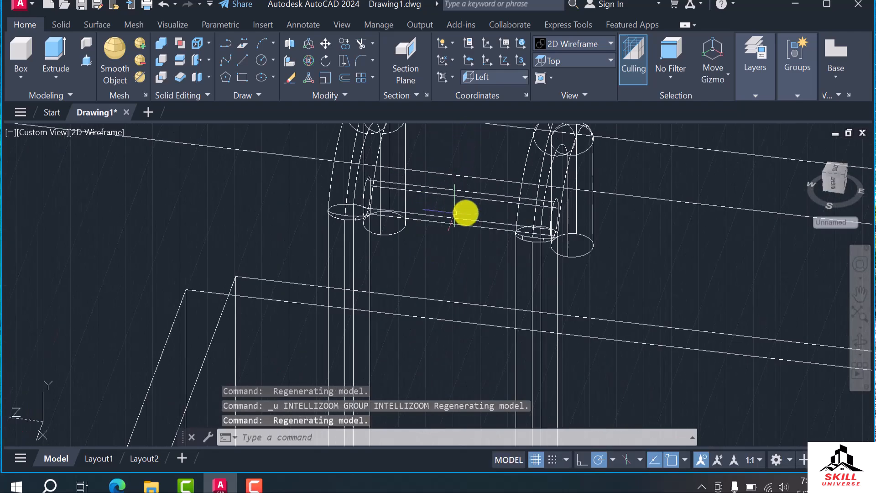
scroll(375, 168, "up", 3)
left_click(375, 169)
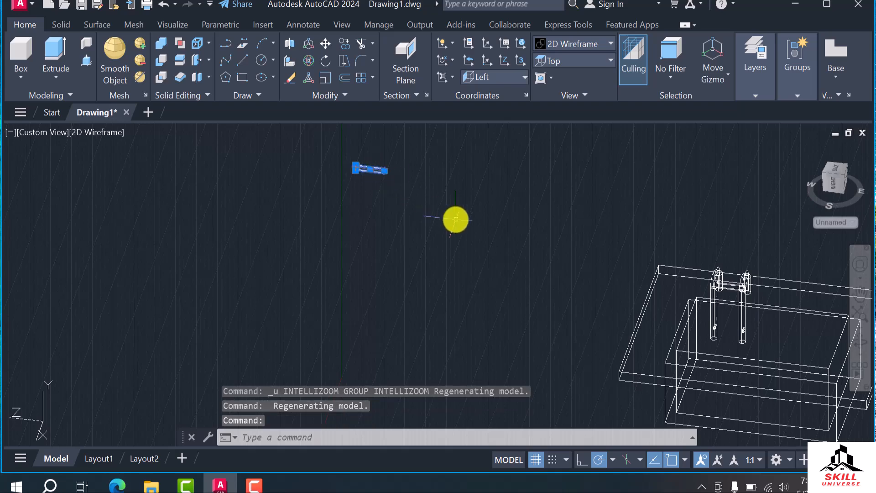
key("Delete")
In the Top view, move the connecting tube about 8" at 270° onto the centres of the two taps' vertical pipes
scroll(821, 315, "up", 8)
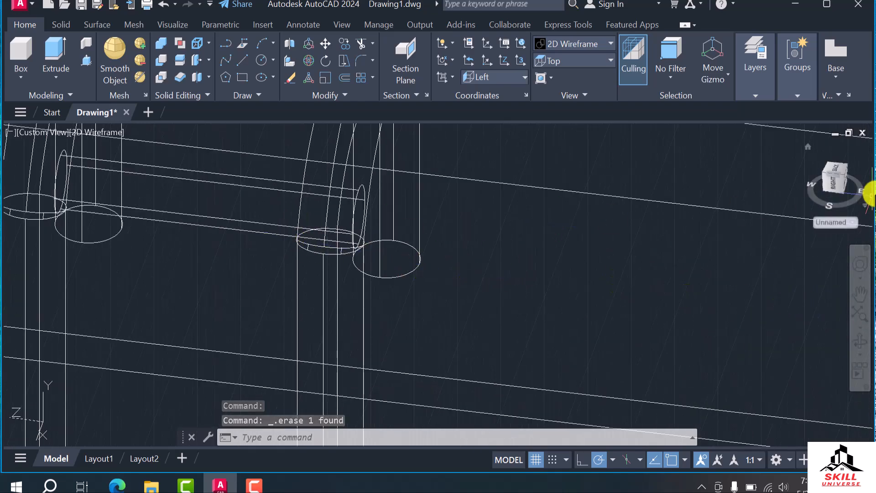
left_click(593, 58)
left_click(578, 79)
scroll(372, 202, "up", 6)
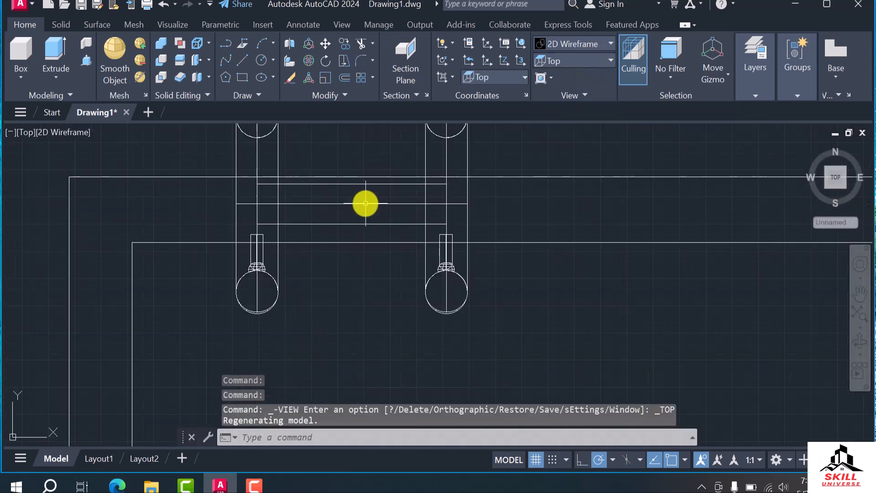
left_click(360, 203)
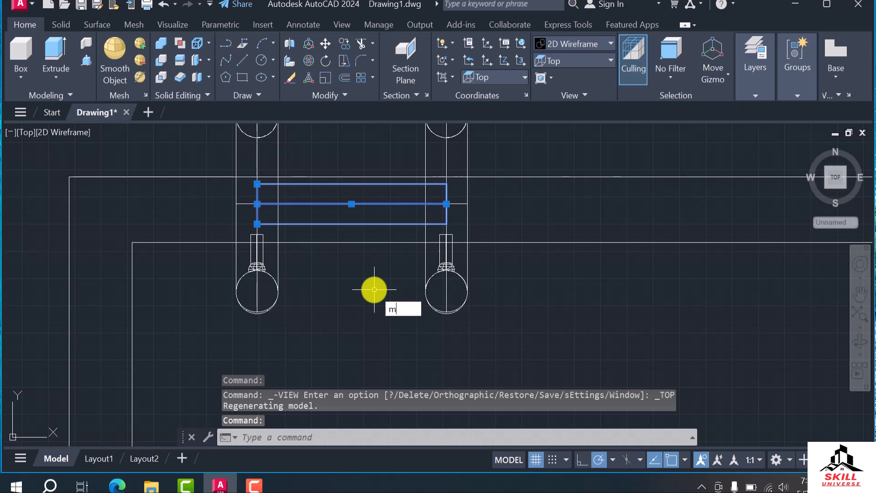
key("Return")
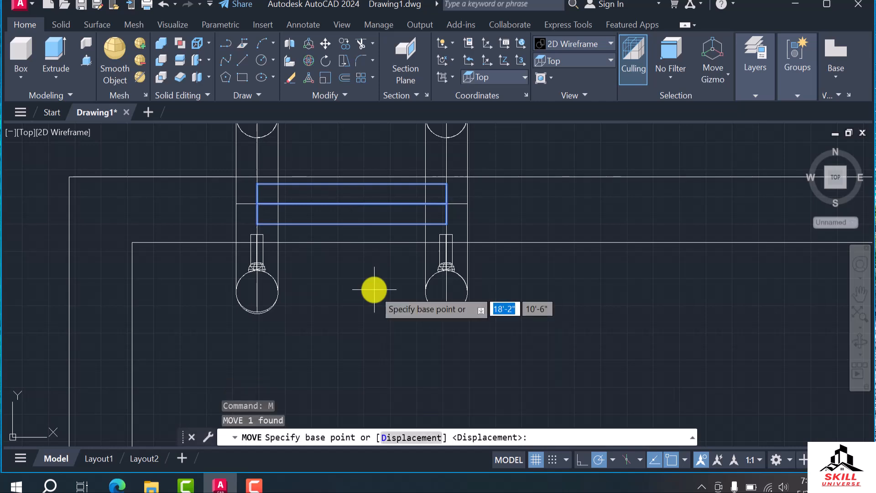
left_click(533, 213)
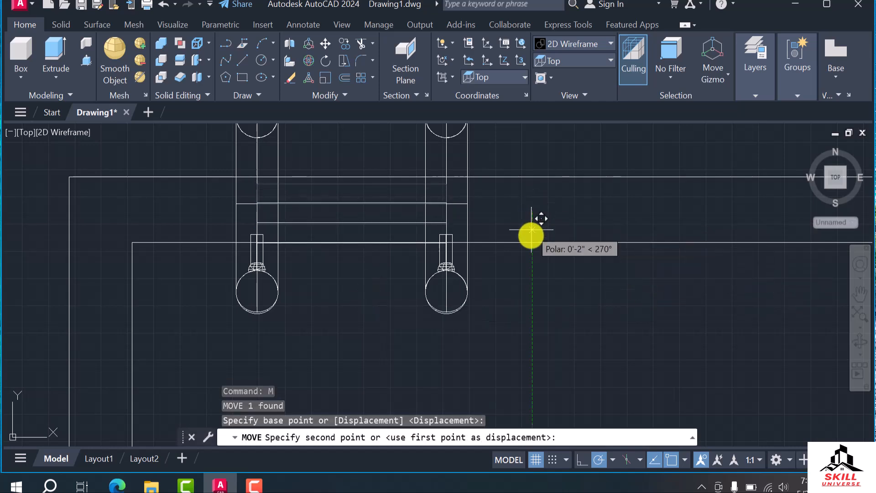
left_click(529, 301)
Move the connecting tube down along Z to the lower part of the vertical pipes, near the small handles
scroll(511, 302, "down", 3)
middle_click_drag(501, 294, 487, 220, "shift")
scroll(487, 239, "up", 5)
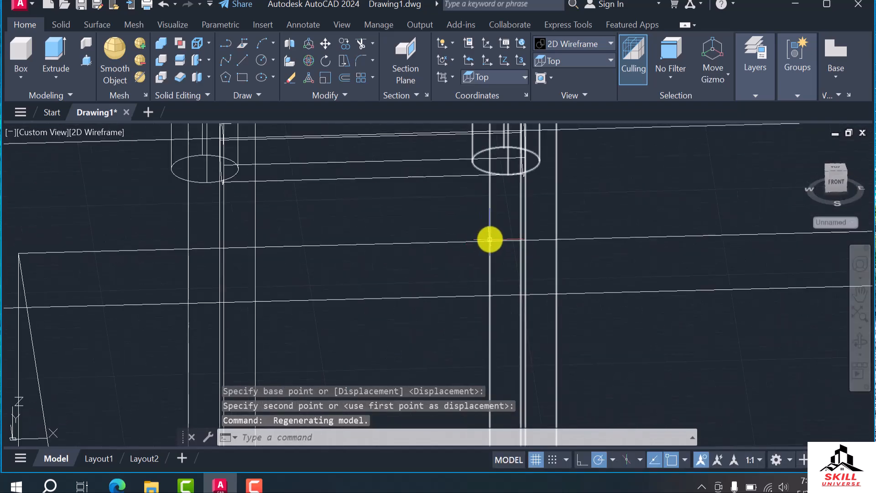
scroll(481, 237, "down", 4)
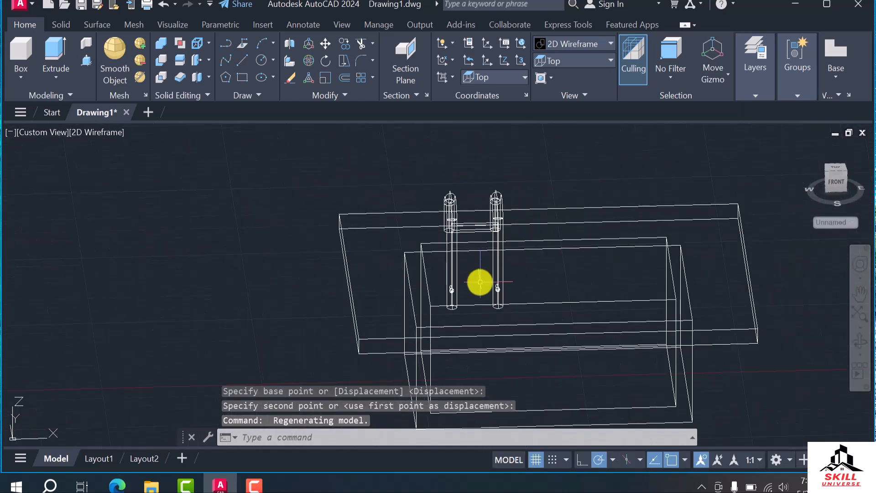
middle_click_drag(480, 284, 503, 270, "shift")
scroll(489, 209, "up", 4)
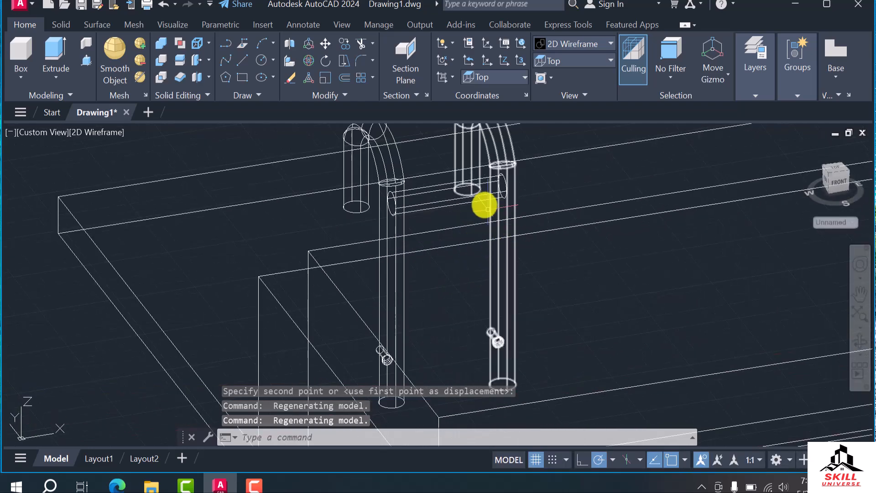
left_click(472, 201)
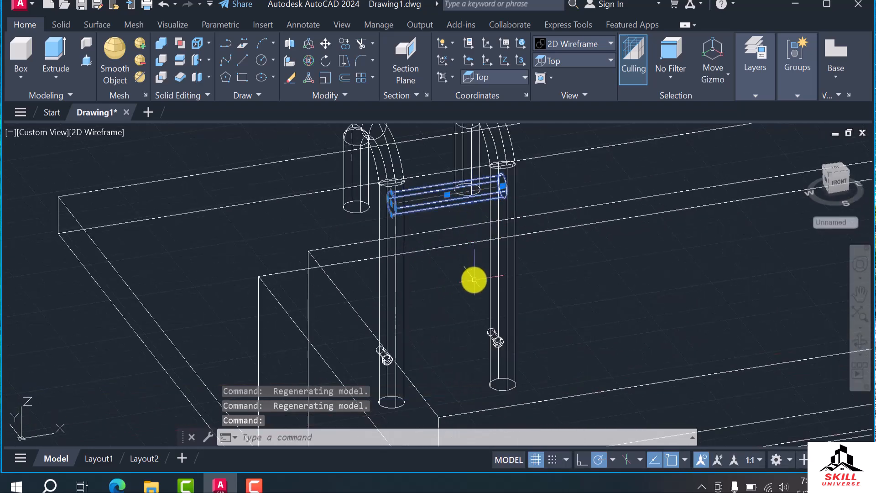
key("Return")
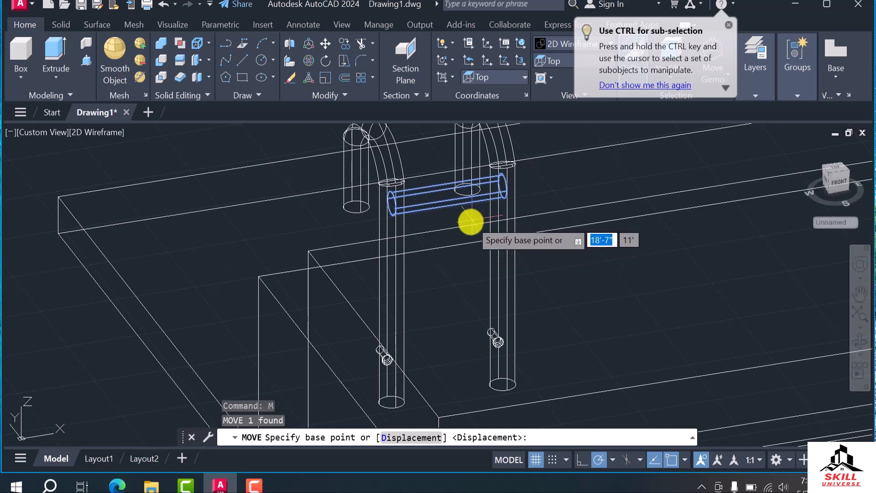
left_click(462, 261)
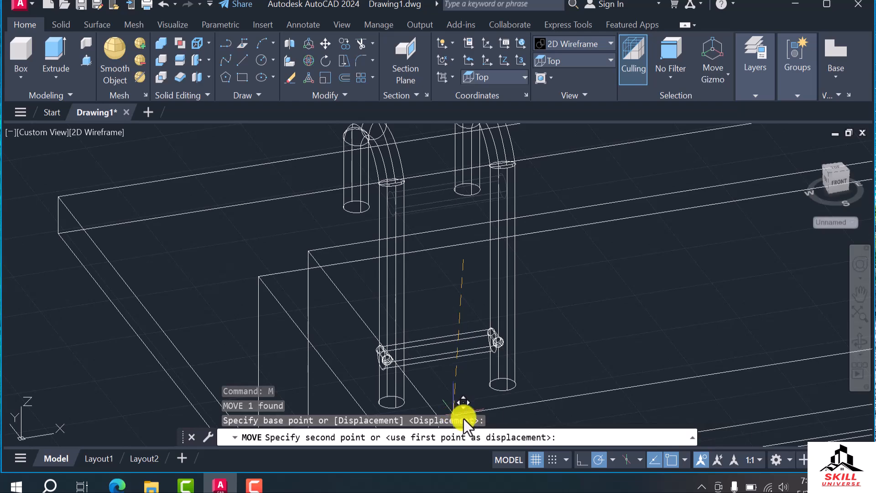
scroll(456, 347, "down", 5)
scroll(461, 343, "up", 5)
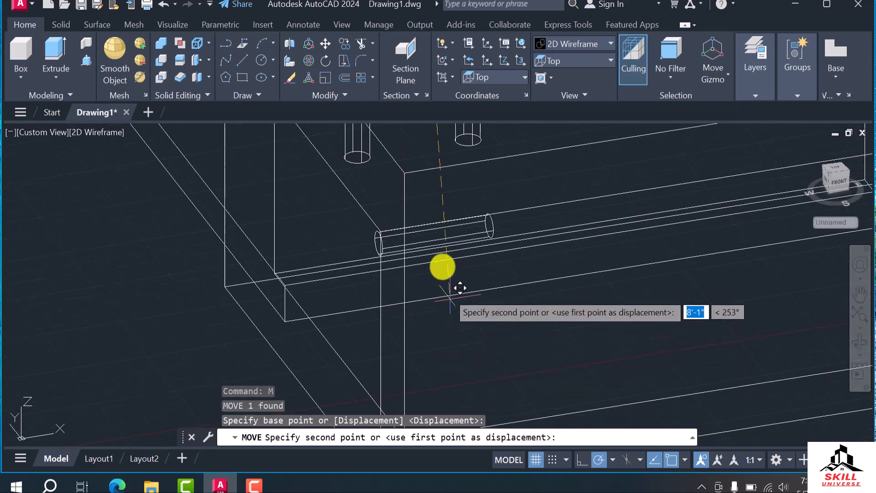
scroll(443, 233, "down", 4)
scroll(431, 238, "up", 4)
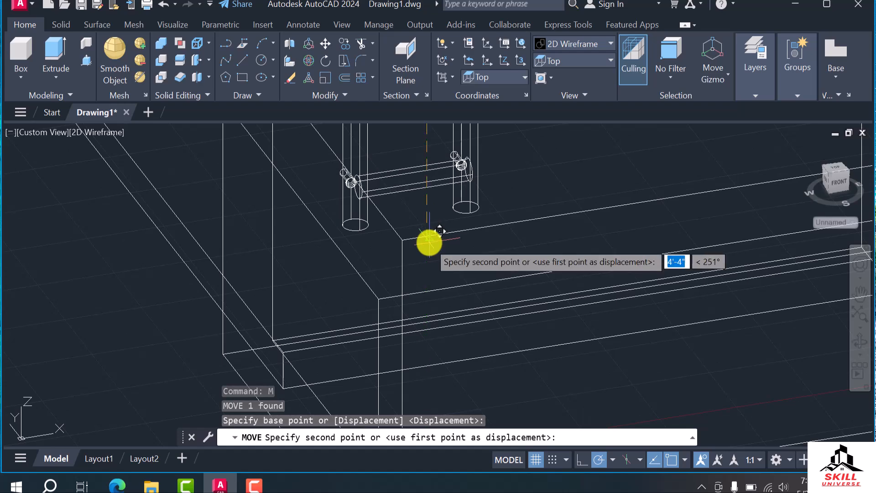
left_click(428, 247)
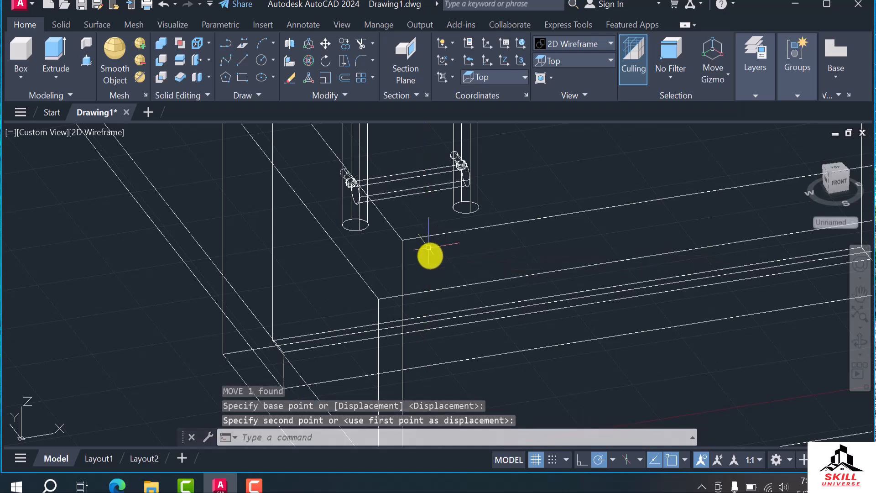
Show the model in the Right view and set the coordinate system to Right
scroll(470, 264, "down", 5)
scroll(438, 256, "up", 8)
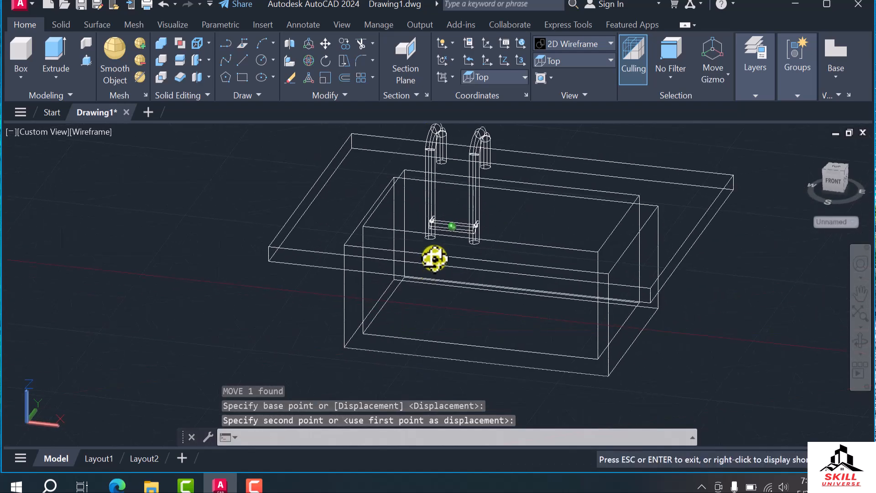
middle_click_drag(392, 228, 405, 267, "shift")
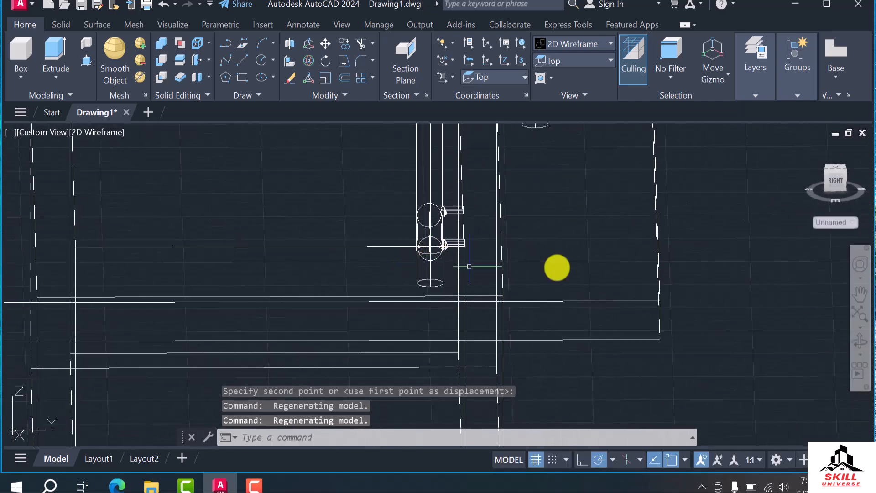
left_click(833, 183)
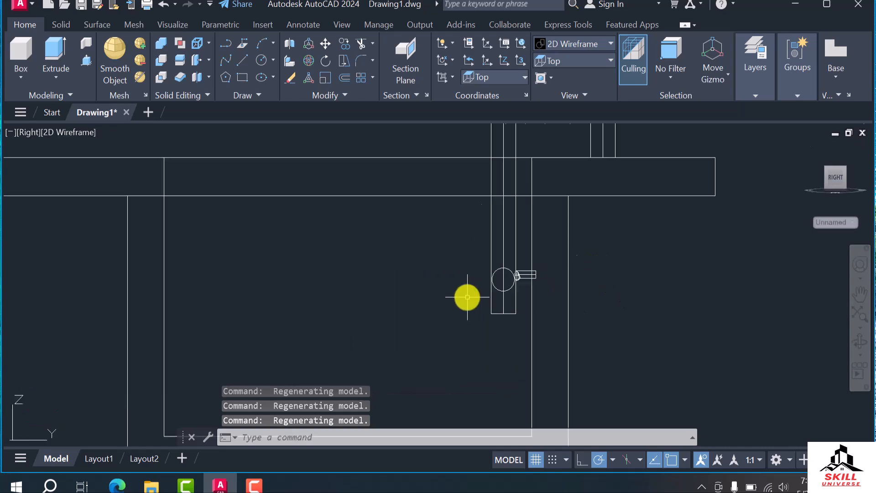
scroll(543, 287, "up", 4)
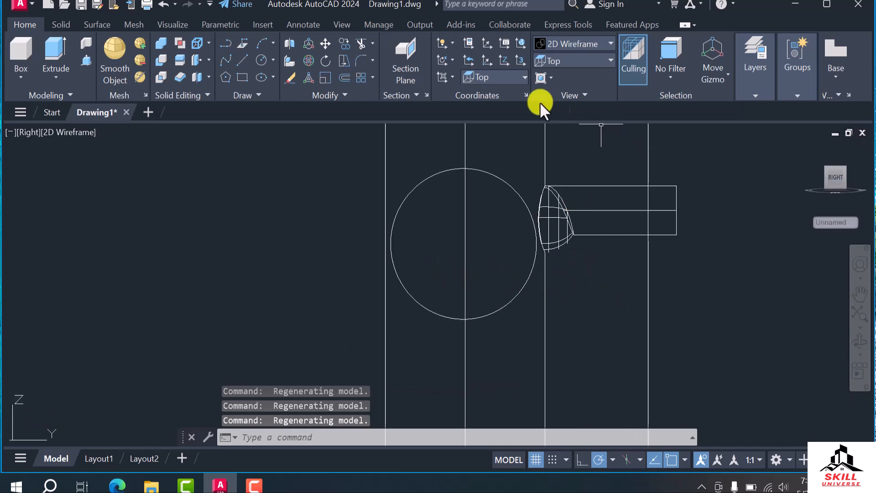
left_click(490, 78)
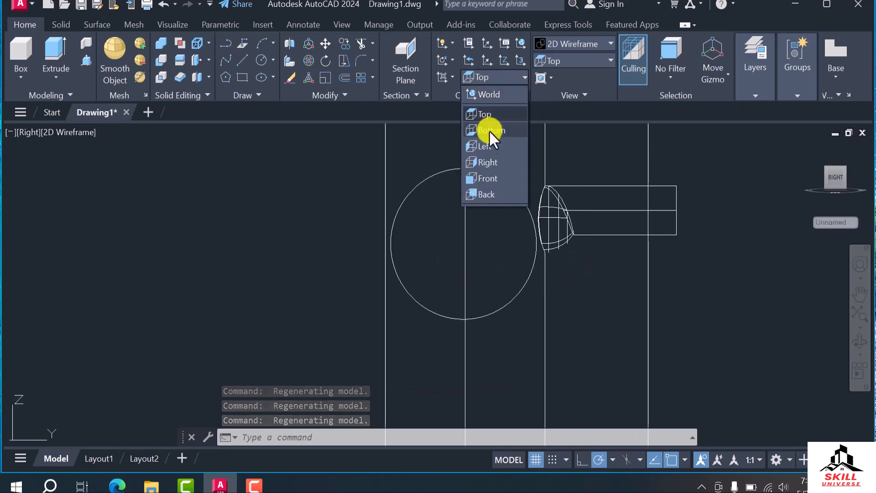
left_click(485, 163)
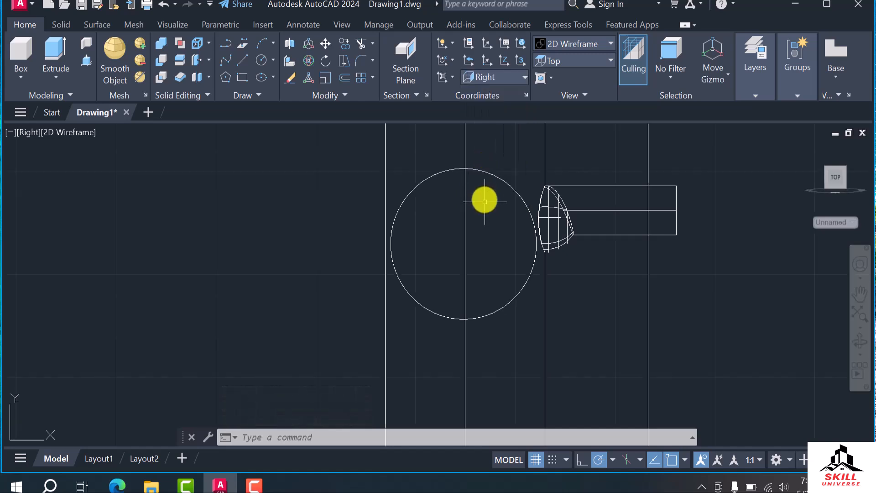
Copy the lower connecting tube 1' straight up along the vertical pipe
left_click(490, 174)
scroll(489, 175, "down", 5)
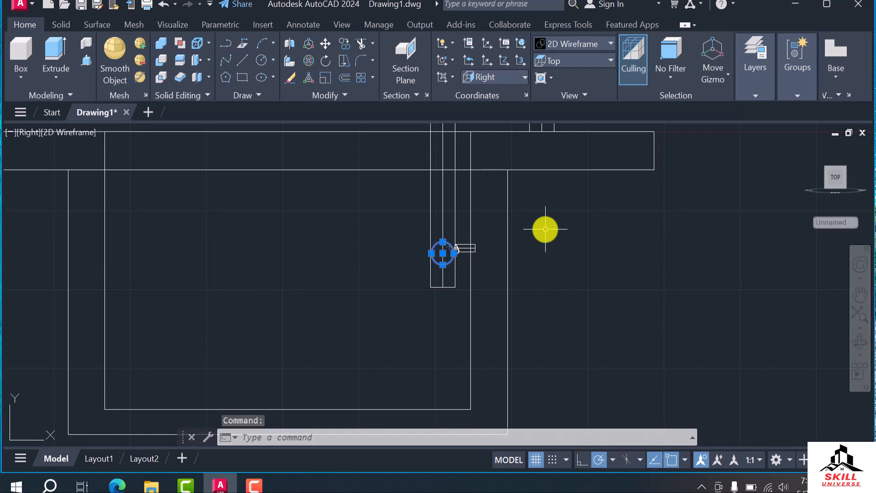
key("Return")
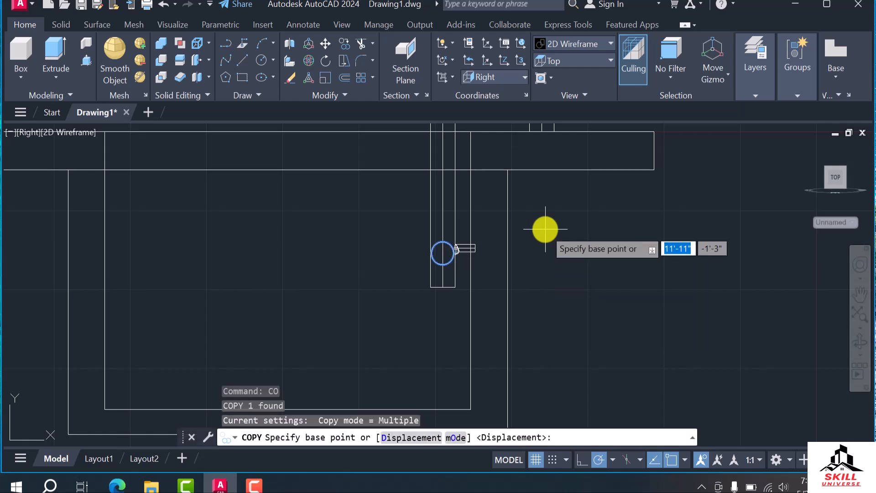
scroll(577, 226, "down", 2)
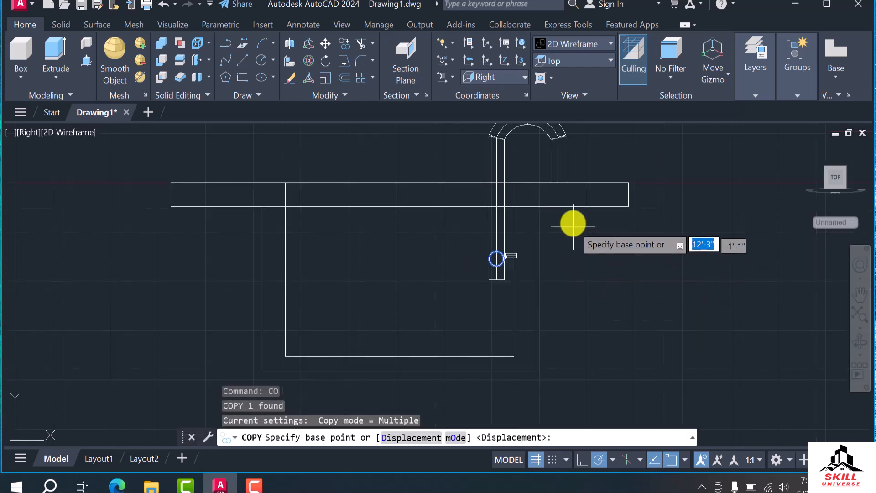
left_click(496, 249)
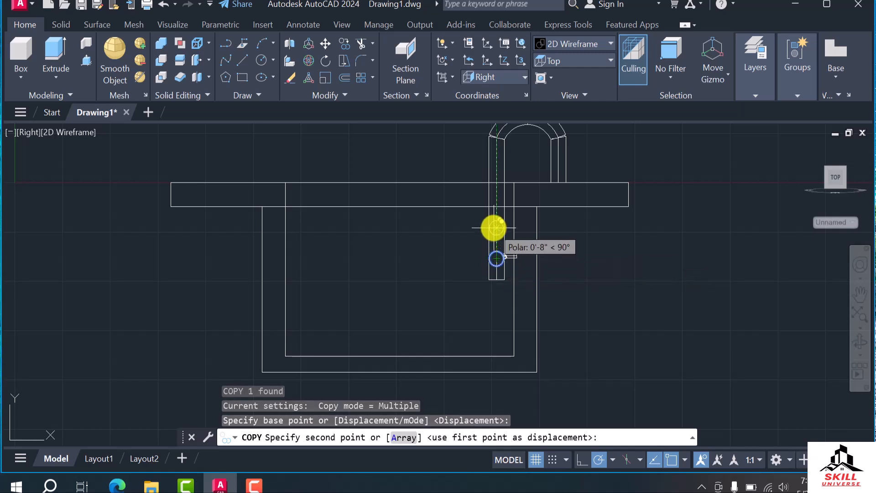
type("1")
key("Return")
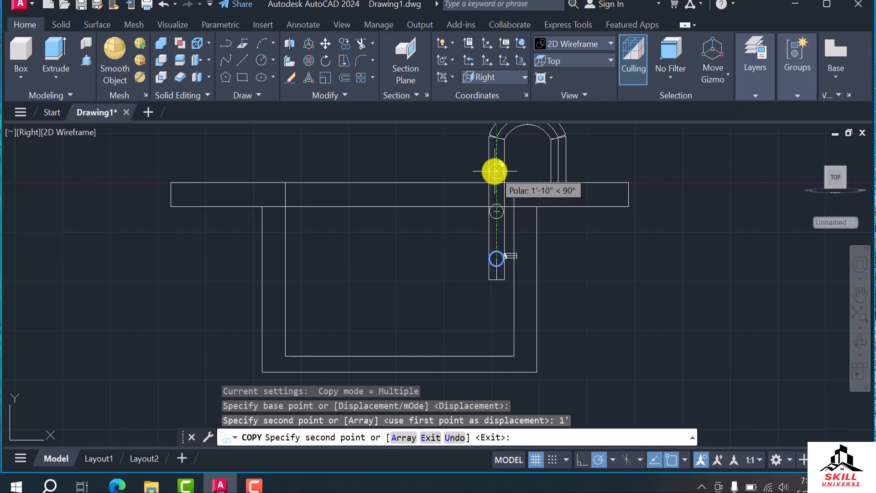
key("Escape")
Delete the upper copy of the connecting tube
scroll(502, 203, "up", 6)
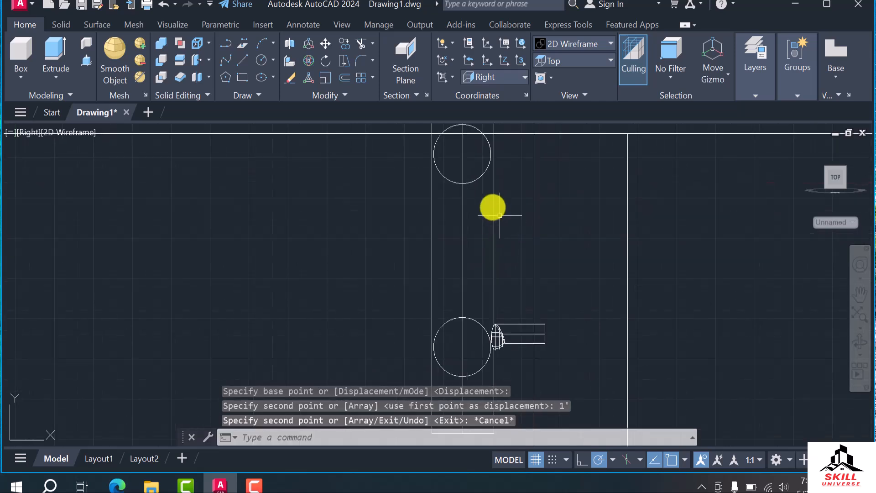
left_click(476, 179)
key("Delete")
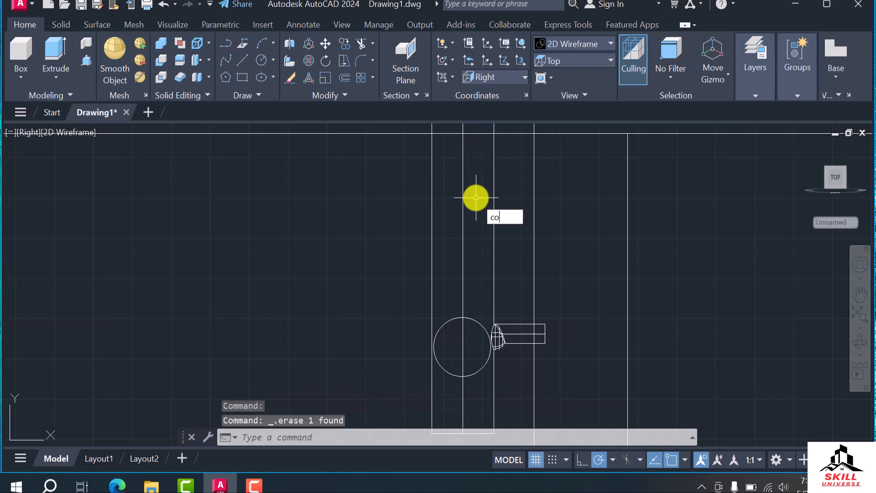
Copy the lowest connecting tube 7" and 14" straight up along the vertical pipes
key("Return")
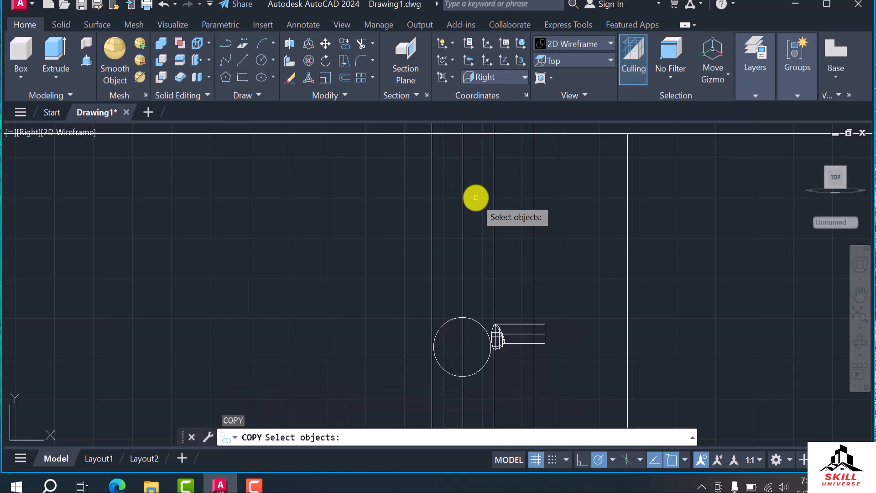
left_click(483, 326)
key("Return")
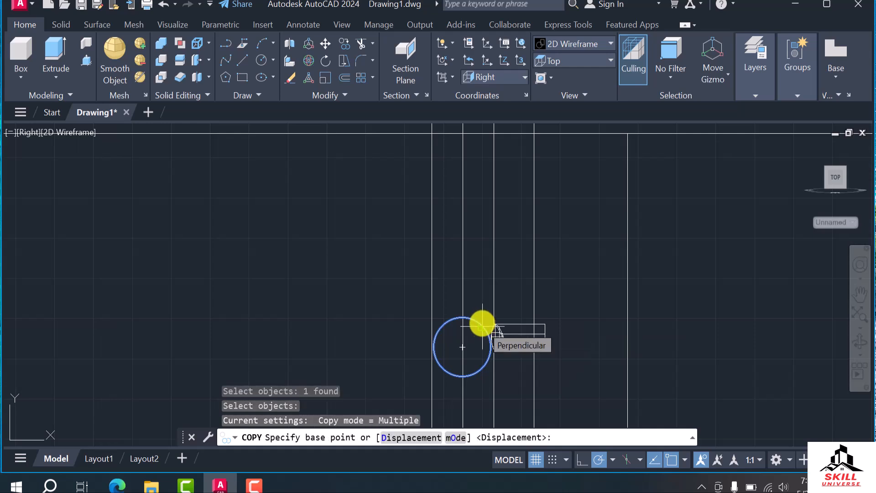
left_click(462, 347)
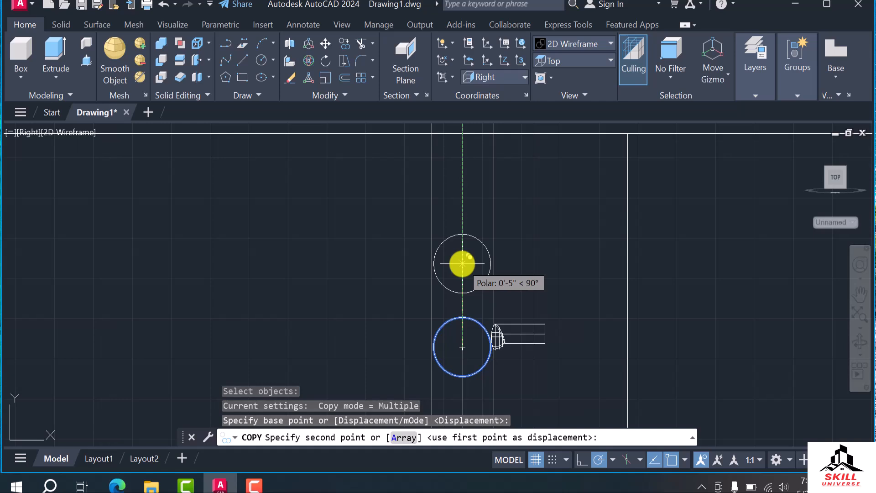
type("8")
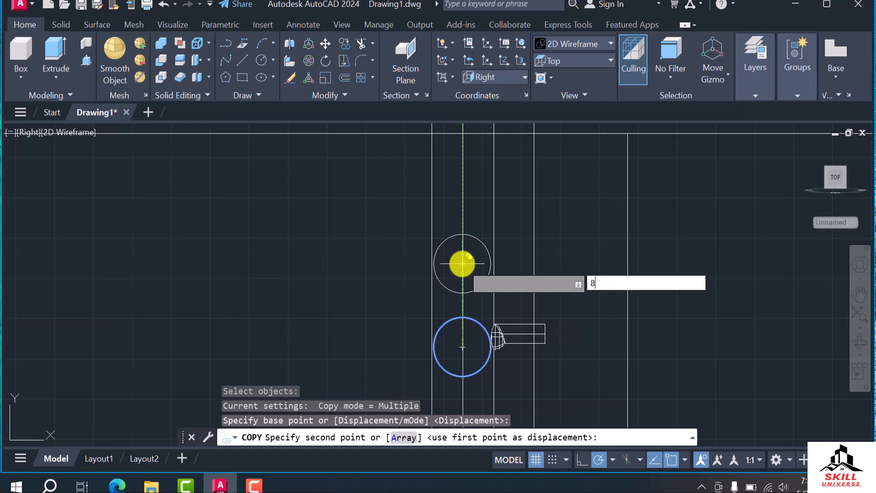
key("BackSpace")
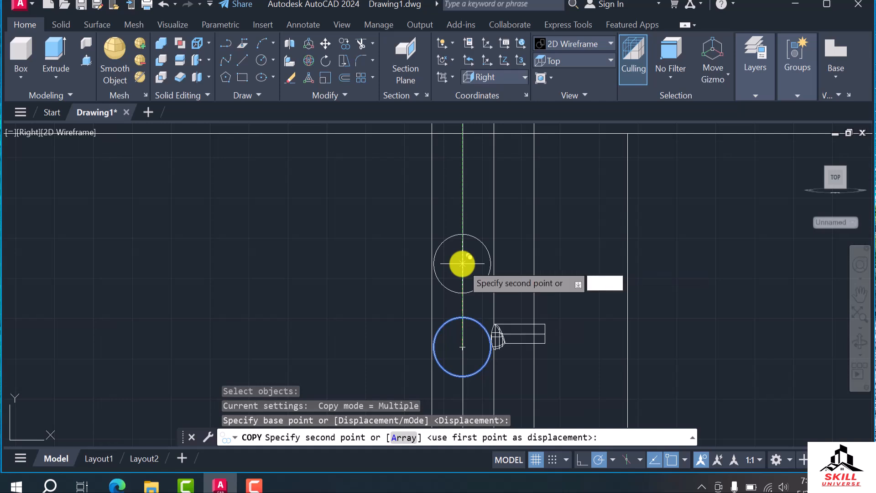
type("7\"")
key("Return")
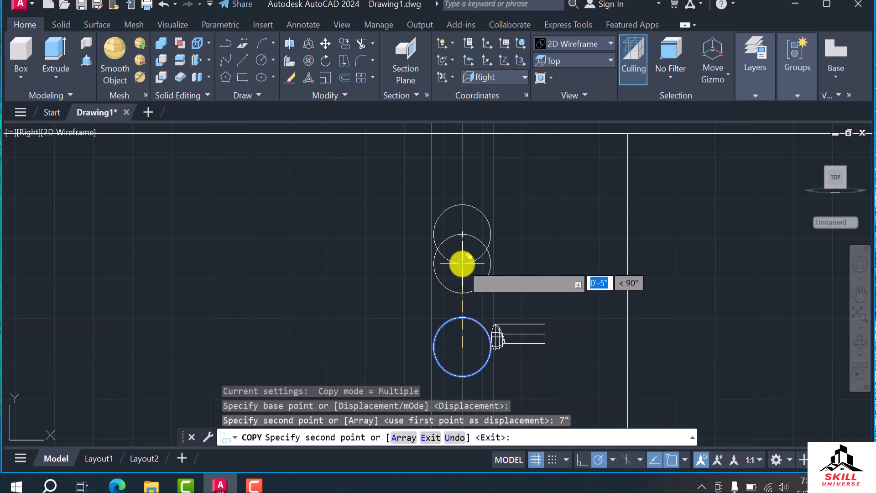
scroll(468, 220, "down", 1)
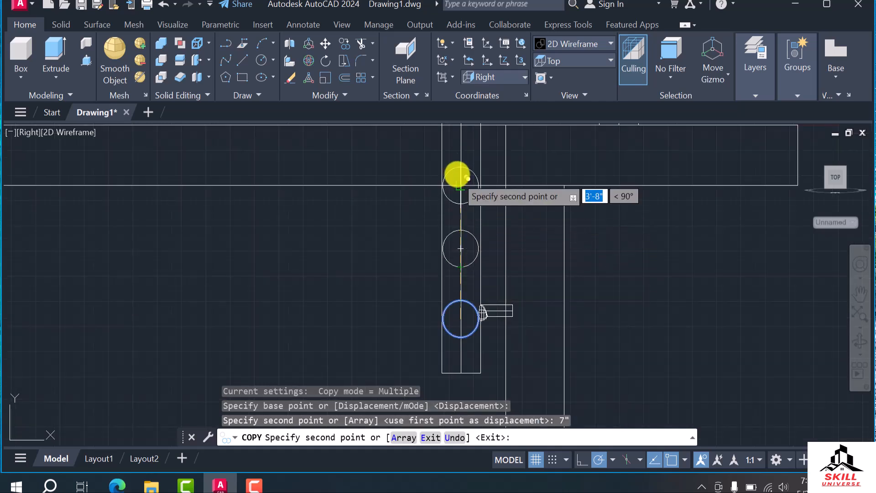
type("14")
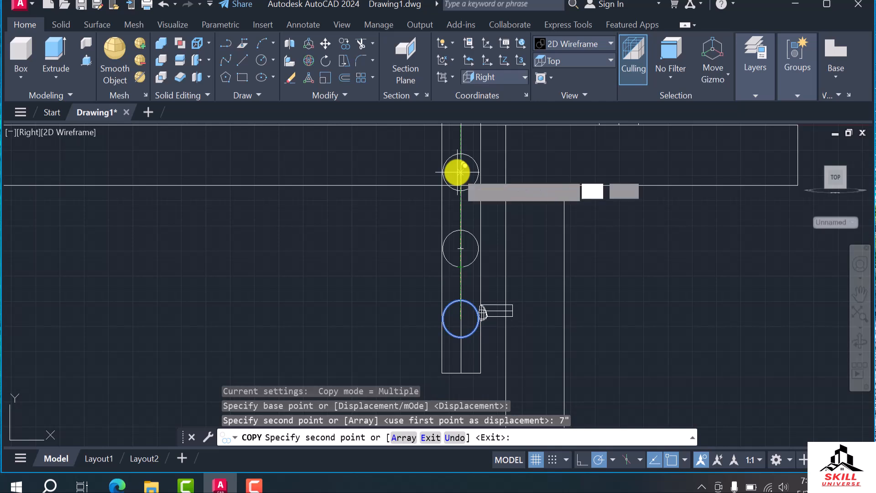
key("Return")
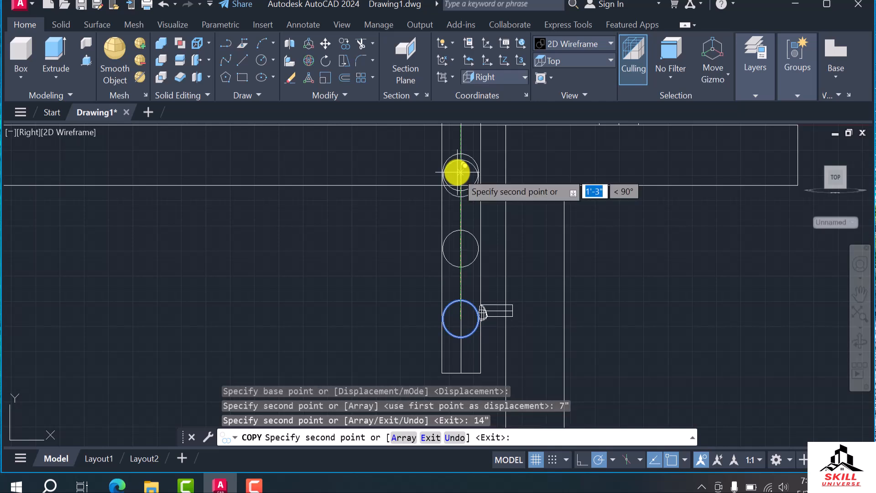
key("Escape")
Show the model in an angled 3D view from above with the Shades of Gray visual style
scroll(503, 265, "down", 3)
middle_click_drag(563, 280, 484, 297, "shift")
scroll(429, 249, "up", 4)
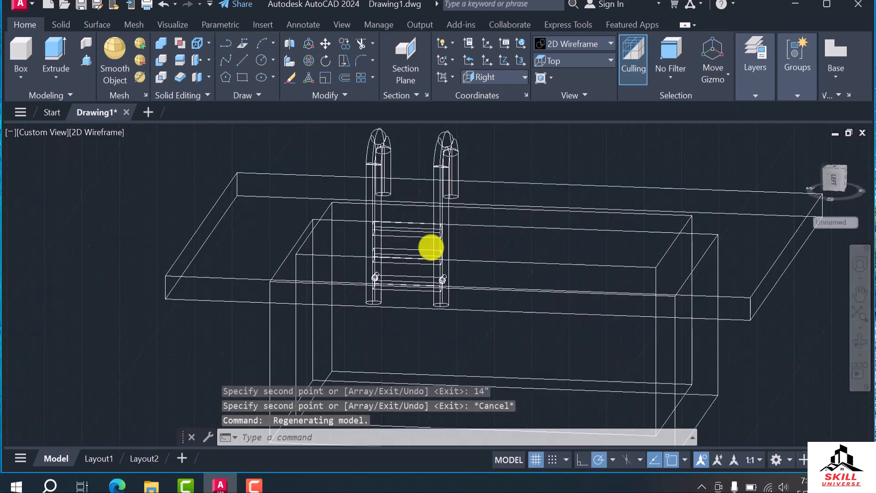
scroll(764, 141, "down", 4)
left_click(573, 44)
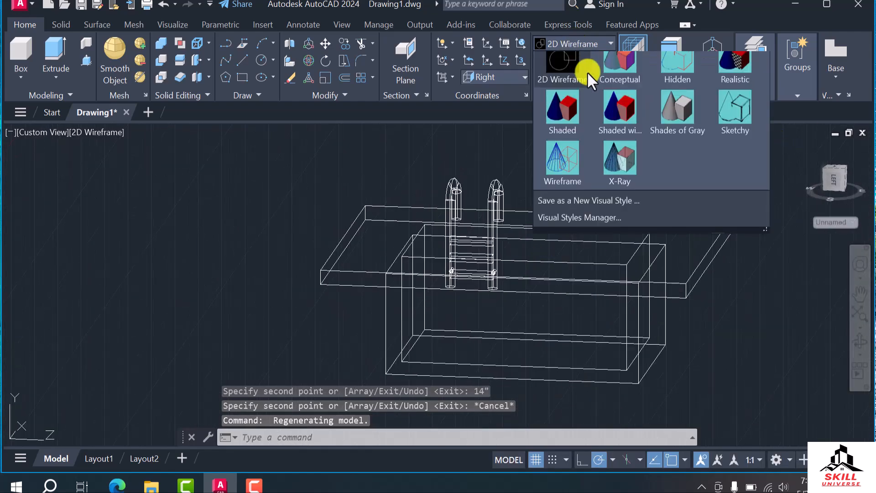
left_click(681, 129)
scroll(475, 281, "up", 3)
scroll(450, 281, "down", 2)
middle_click_drag(450, 282, 423, 316, "shift")
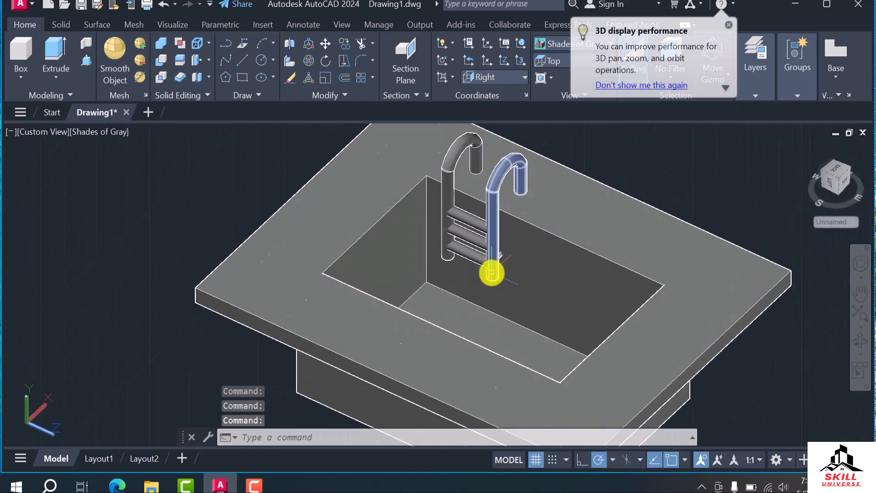
Examine the spacing of the three connecting tubes between the vertical pipes
scroll(442, 234, "up", 2)
scroll(469, 250, "down", 2)
scroll(467, 241, "up", 2)
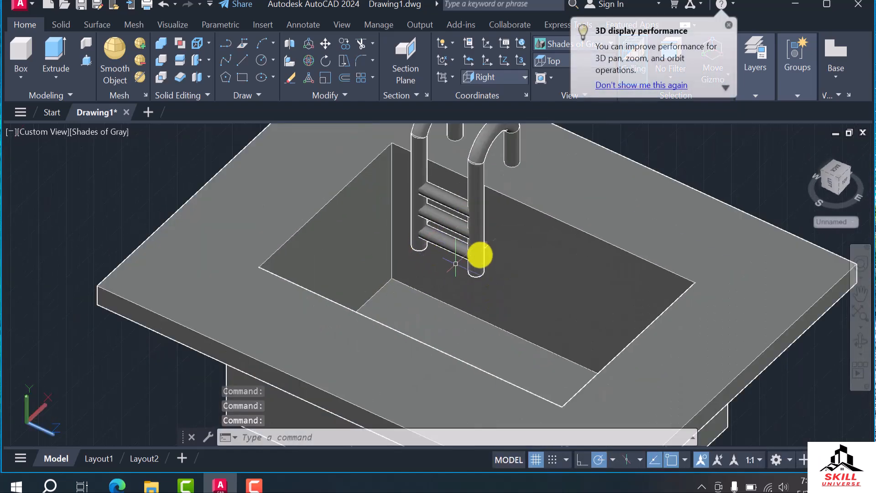
scroll(475, 257, "down", 2)
key("Escape")
scroll(493, 219, "up", 2)
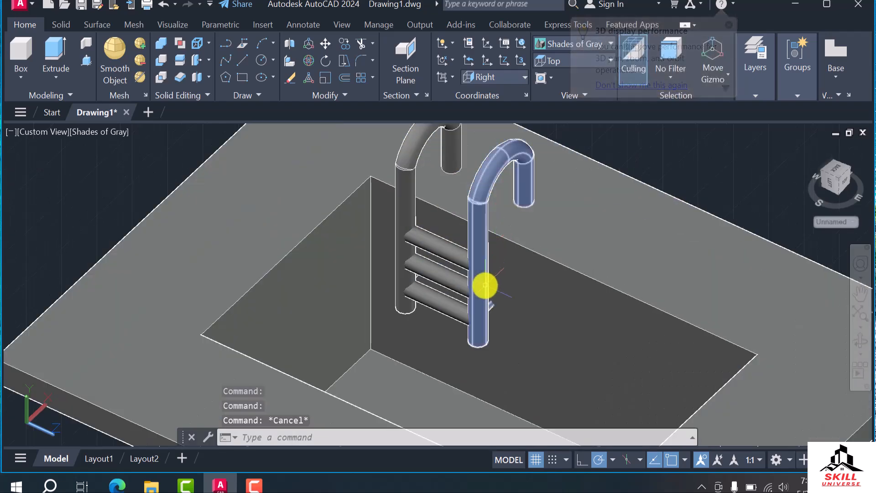
scroll(466, 303, "up", 2)
scroll(411, 289, "down", 5)
mouse_move(417, 327)
middle_mouse_down("shift")
mouse_move(511, 309)
mouse_move(397, 308)
mouse_move(392, 319)
mouse_move(422, 346)
mouse_move(524, 319)
mouse_move(529, 335)
mouse_move(415, 319)
middle_mouse_up("shift")
scroll(407, 251, "up", 5)
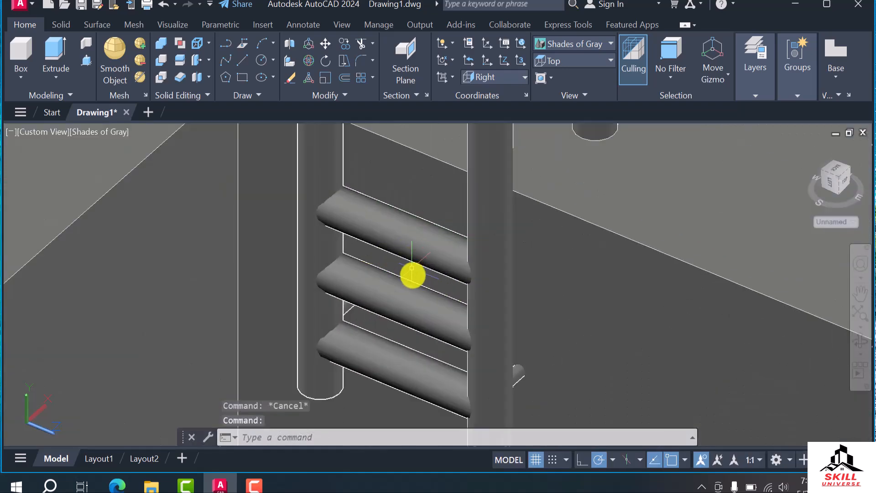
scroll(407, 242, "down", 5)
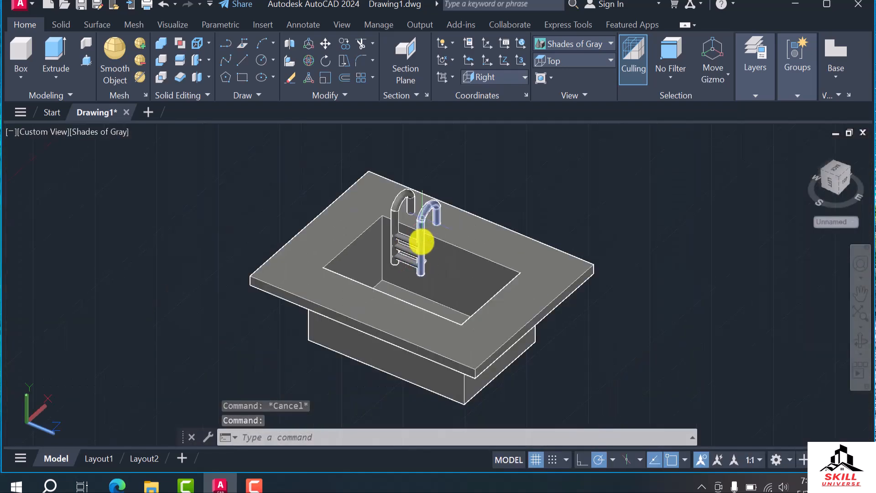
scroll(406, 262, "up", 5)
scroll(435, 193, "down", 3)
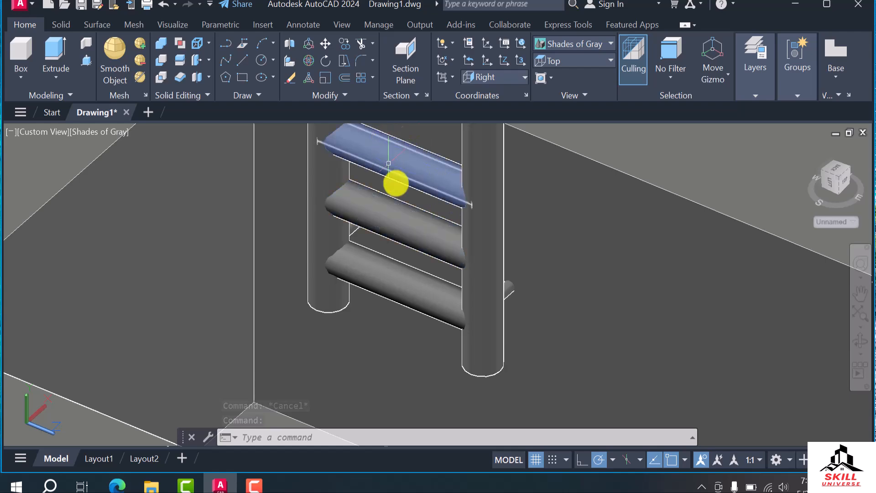
scroll(389, 186, "down", 5)
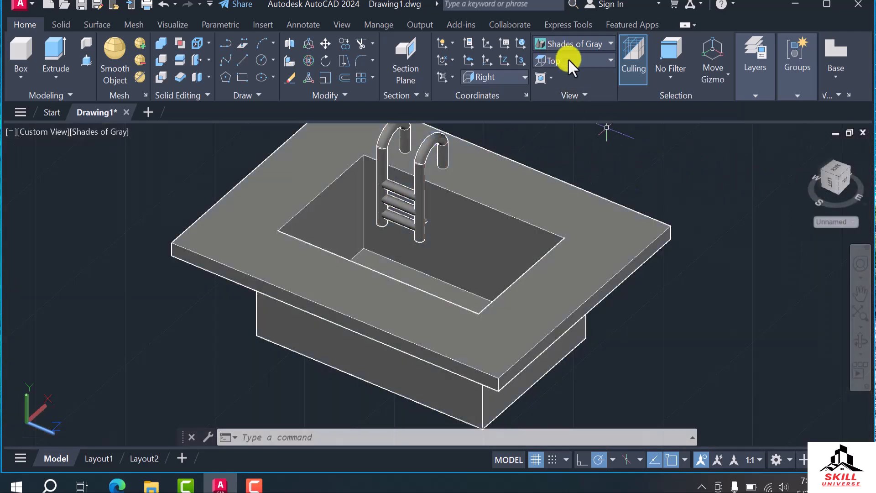
Restore the 2D Wireframe visual style and show the model in the Right view
left_click(570, 45)
left_click(566, 77)
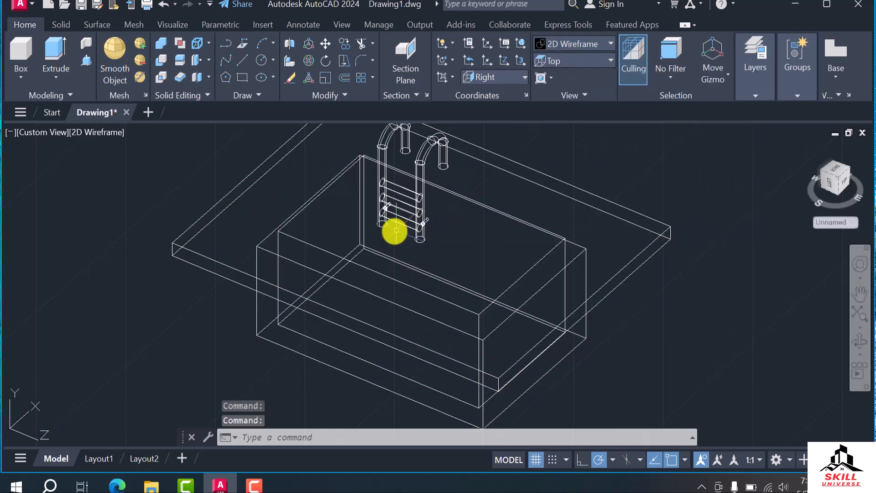
scroll(400, 221, "up", 6)
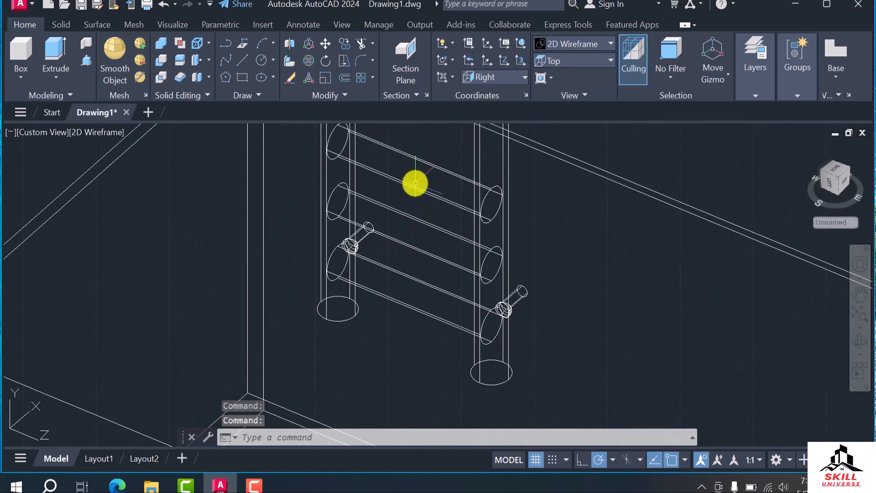
left_click(416, 183)
scroll(434, 201, "down", 3)
scroll(430, 190, "up", 1)
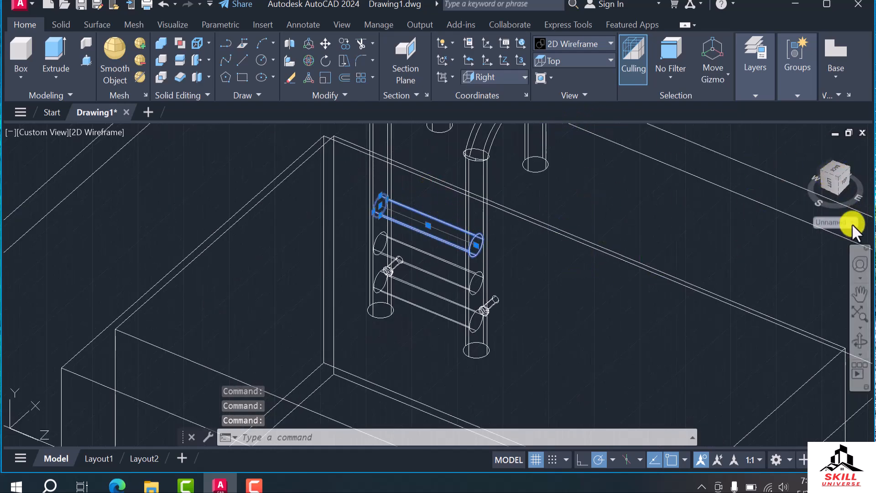
middle_click_drag(590, 327, 524, 251, "shift")
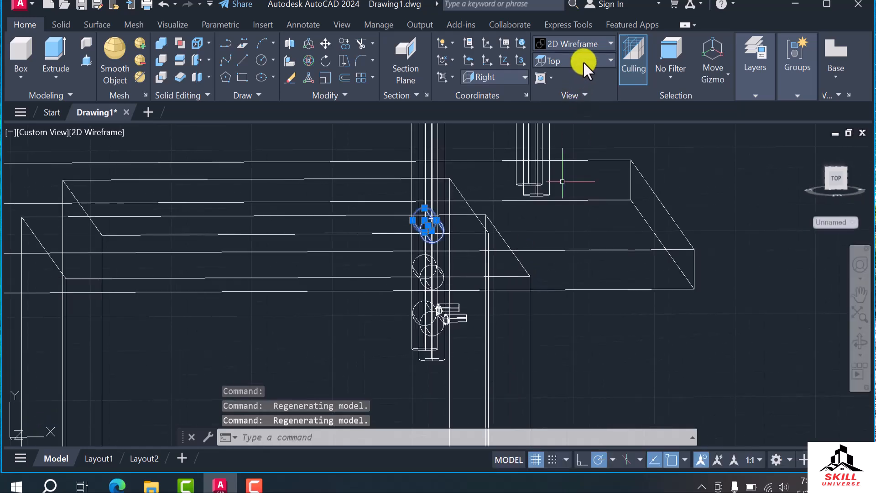
left_click(583, 61)
left_click(557, 122)
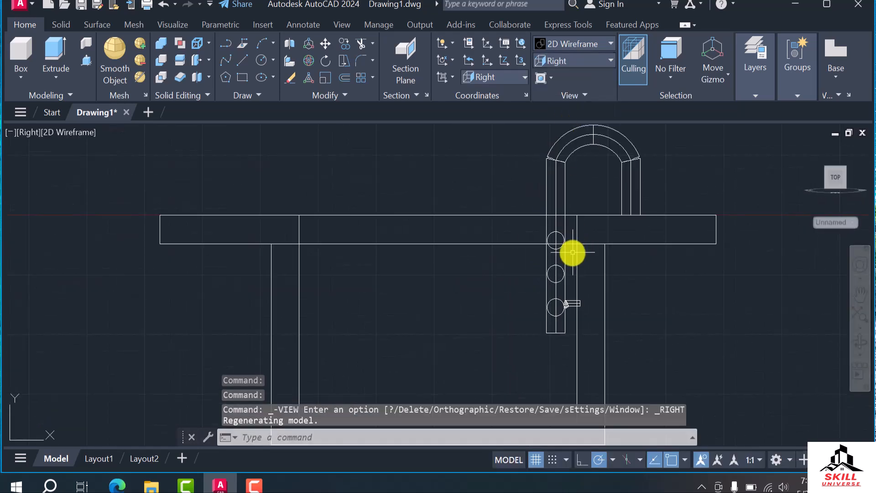
Move the topmost connecting tube about 2" straight up along the vertical pipes
scroll(536, 238, "up", 5)
left_click(524, 229)
scroll(347, 298, "down", 6)
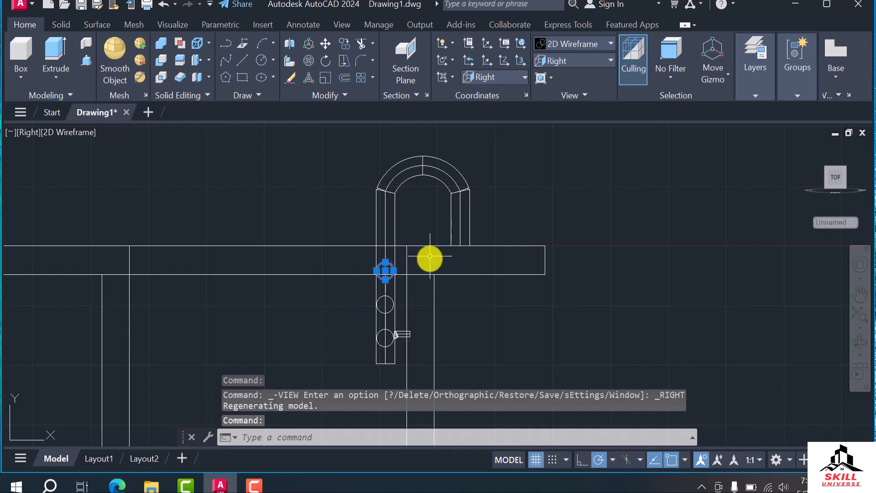
scroll(429, 267, "up", 2)
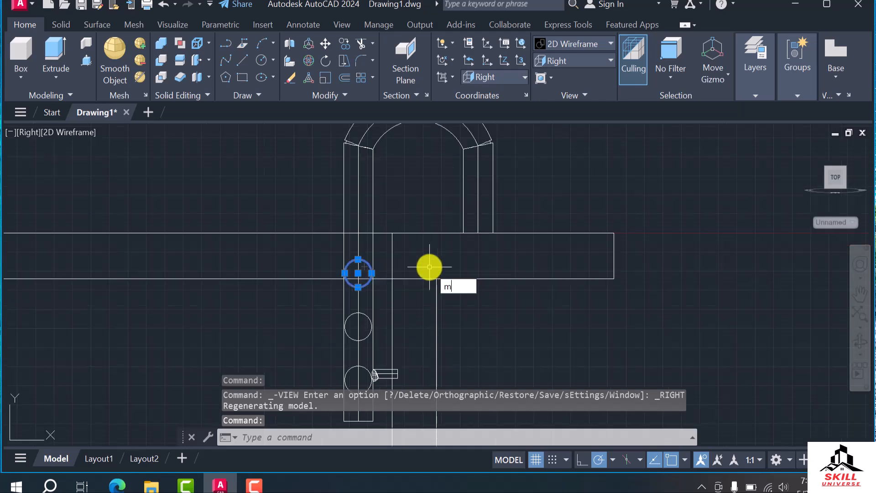
key("Return")
scroll(389, 281, "up", 2)
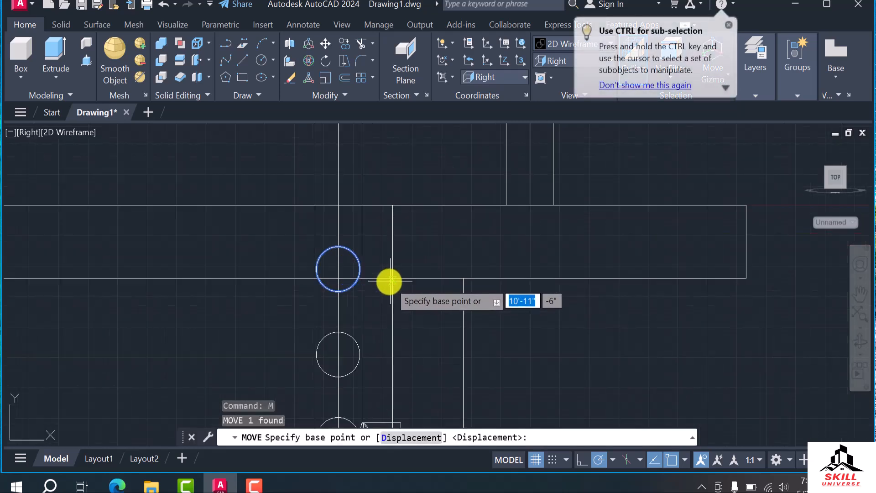
left_click(346, 267)
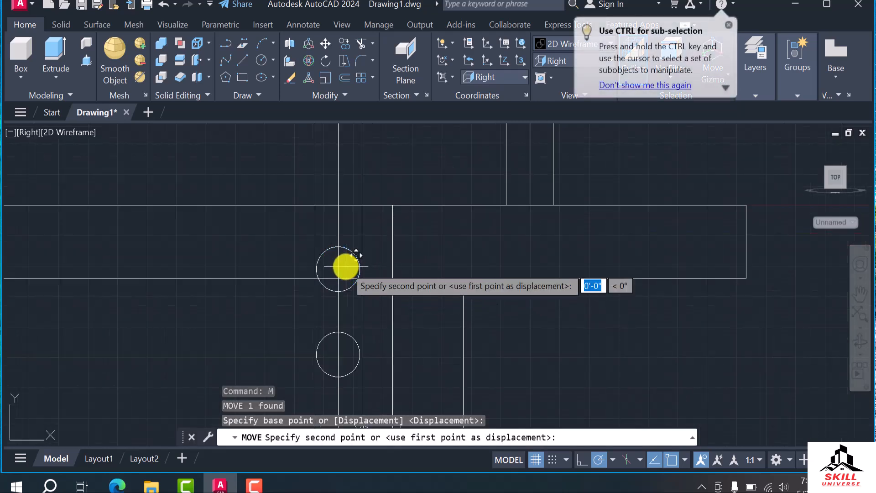
left_click(344, 236)
Move the middle connecting tube about 1" straight up to even out the spacing
scroll(390, 225, "down", 2)
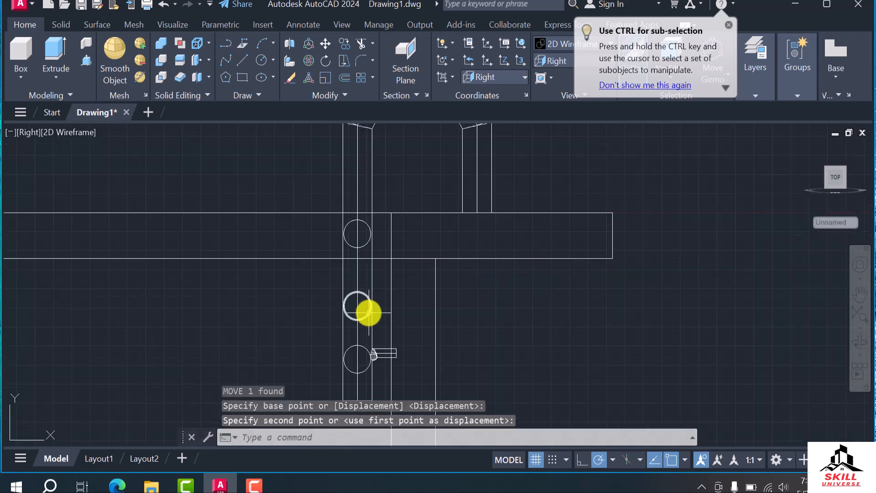
left_click(368, 309)
type("m")
key("Return")
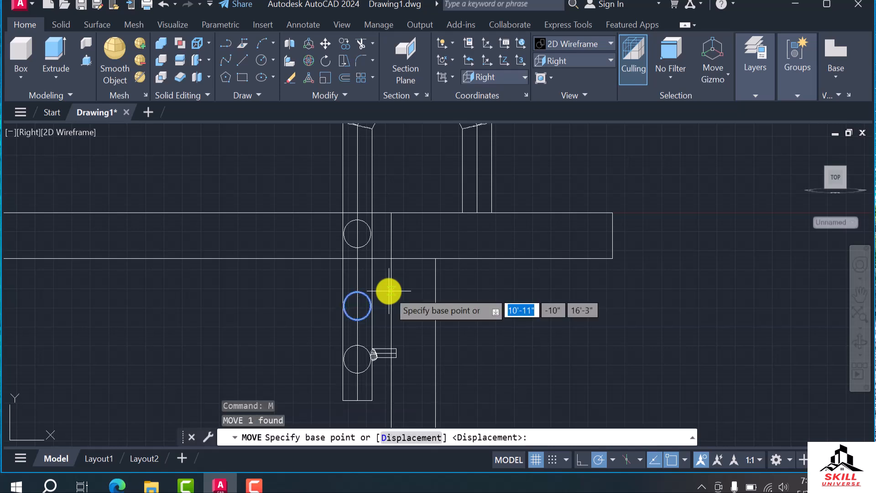
left_click(406, 306)
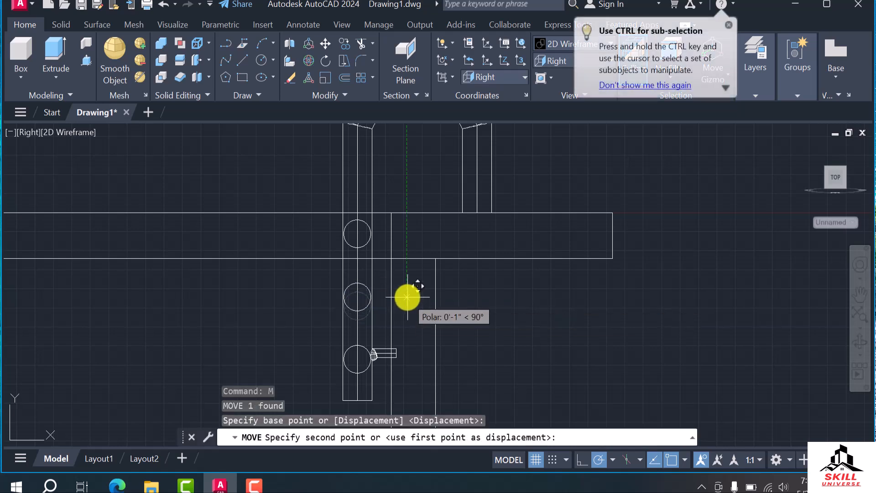
left_click(407, 297)
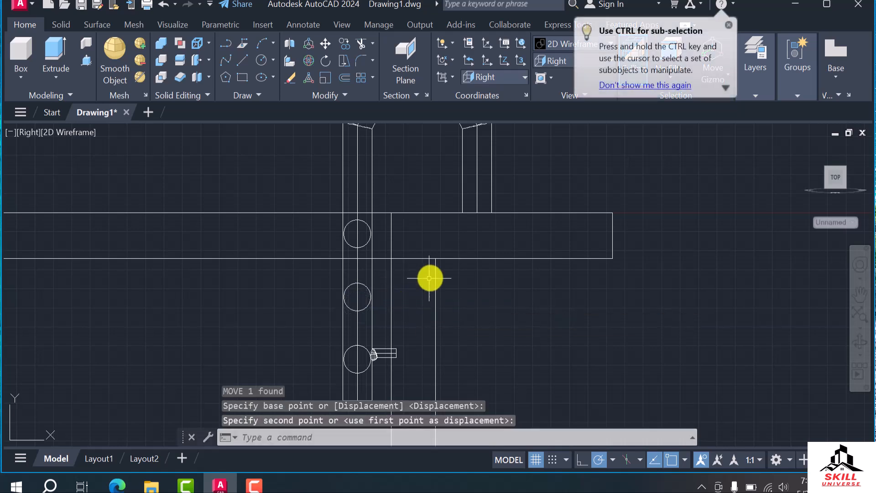
Show the whole model in an angled 3D view from above with the Realistic visual style
scroll(430, 278, "down", 2)
key("Escape")
scroll(385, 345, "up", 2)
scroll(525, 300, "down", 2)
middle_click_drag(426, 337, 486, 354, "shift")
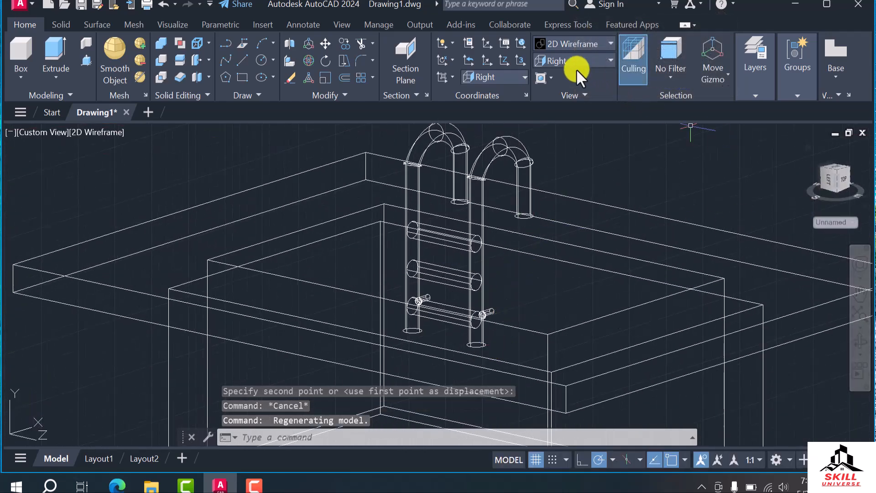
left_click(574, 43)
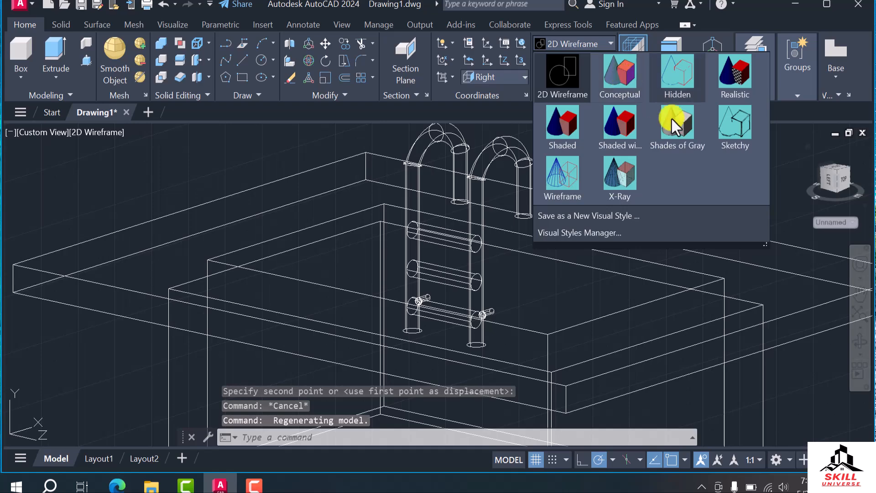
left_click(732, 89)
scroll(425, 211, "down", 6)
middle_click_drag(401, 271, 434, 280, "shift")
scroll(429, 301, "up", 5)
left_click(428, 302)
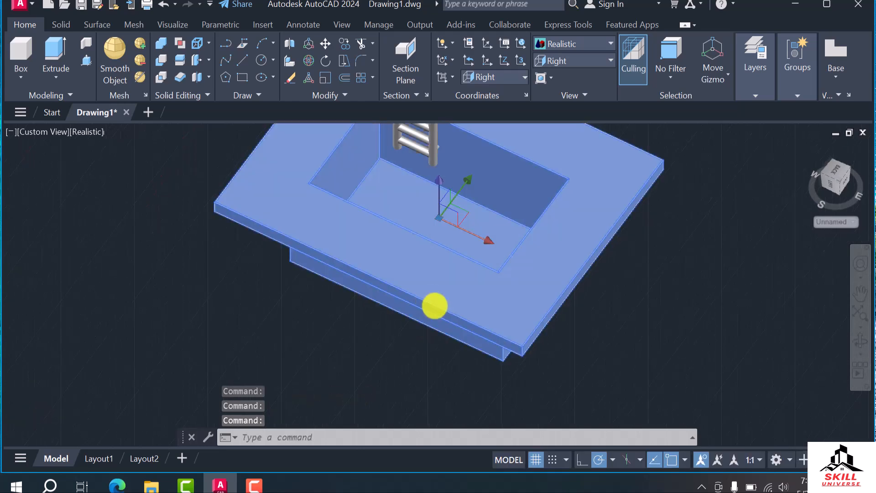
scroll(621, 306, "down", 4)
key("Escape")
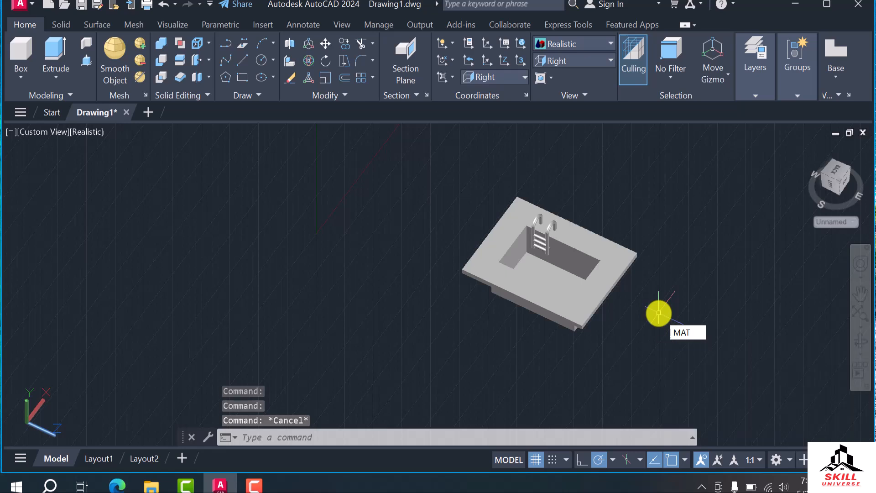
Open the Materials Browser and show the Ceramic category of the Autodesk Library
key("Return")
scroll(114, 237, "down", 6)
scroll(245, 249, "up", 3)
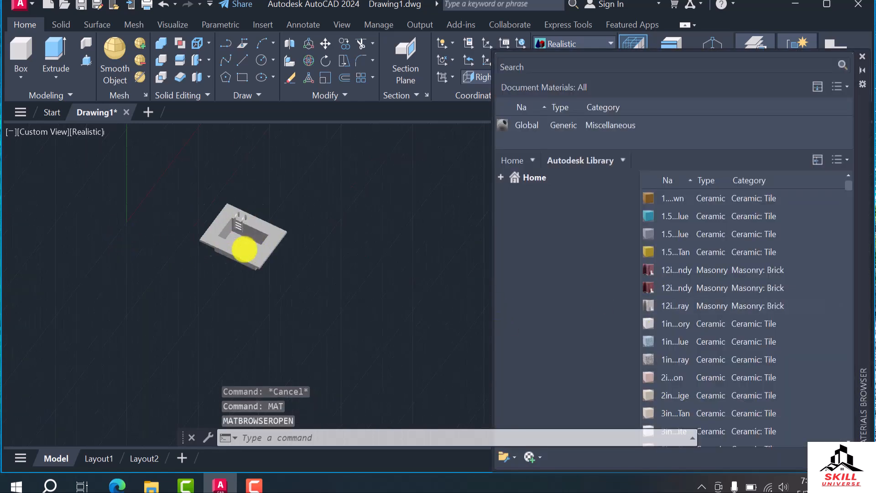
scroll(258, 242, "up", 3)
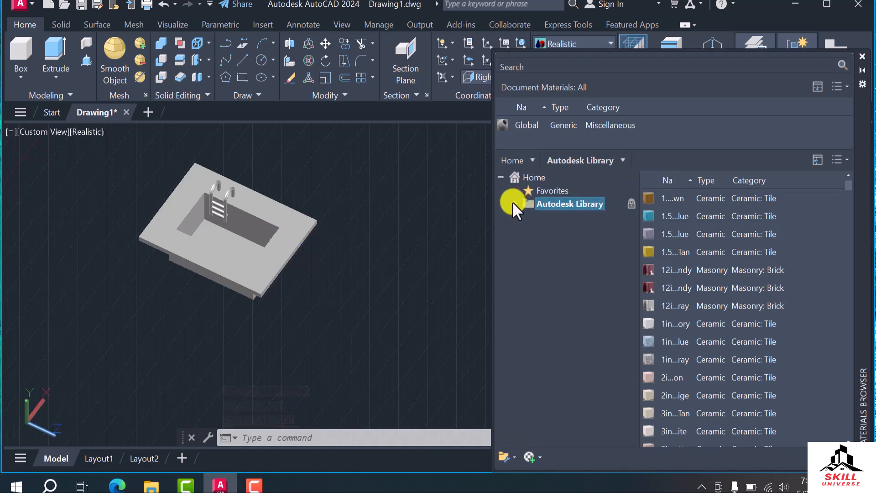
left_click(512, 202)
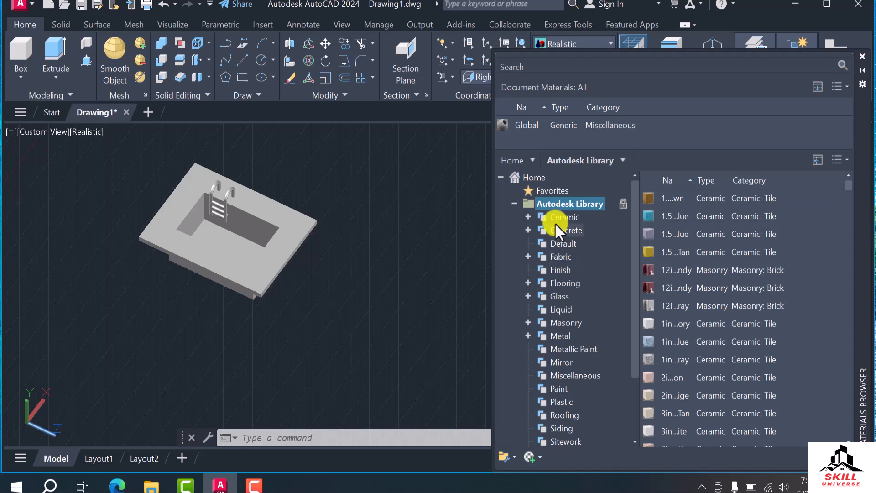
left_click(528, 217)
double_click(569, 217)
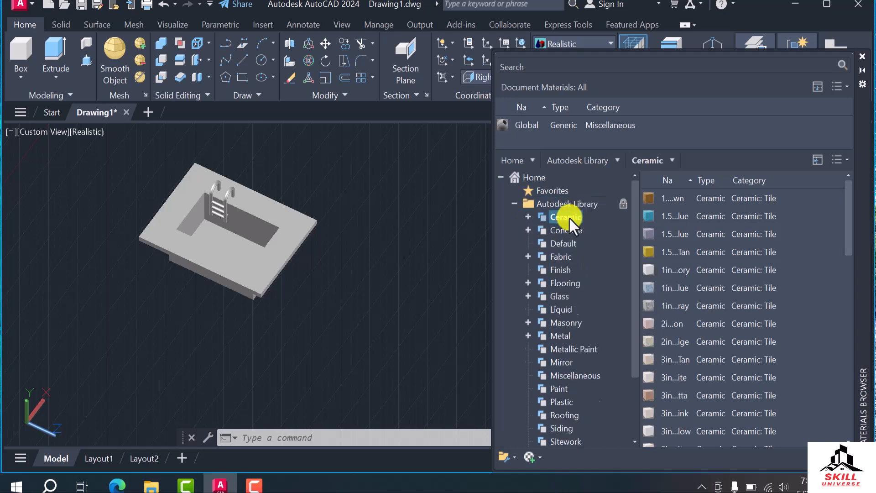
Look through the Ceramic materials and its Porcelain subcategory, ending with the Tile subcategory listed
scroll(729, 262, "down", 6)
scroll(716, 330, "down", 6)
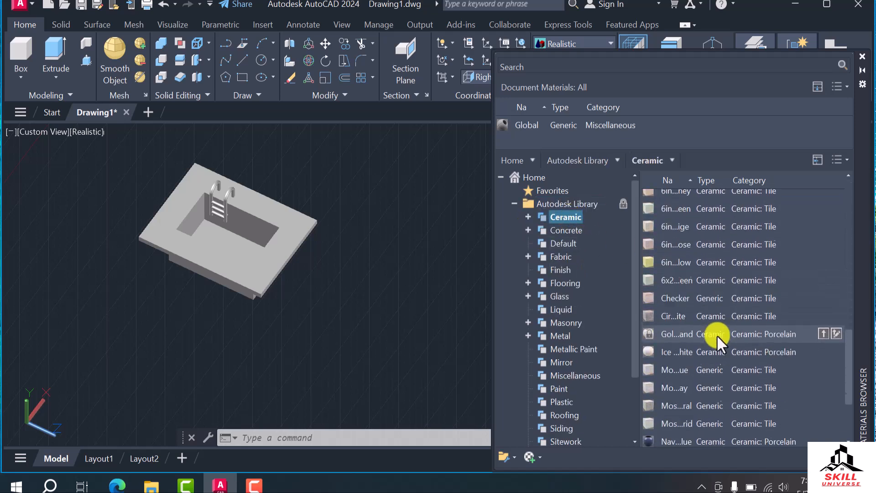
scroll(714, 338, "up", 4)
scroll(709, 330, "up", 3)
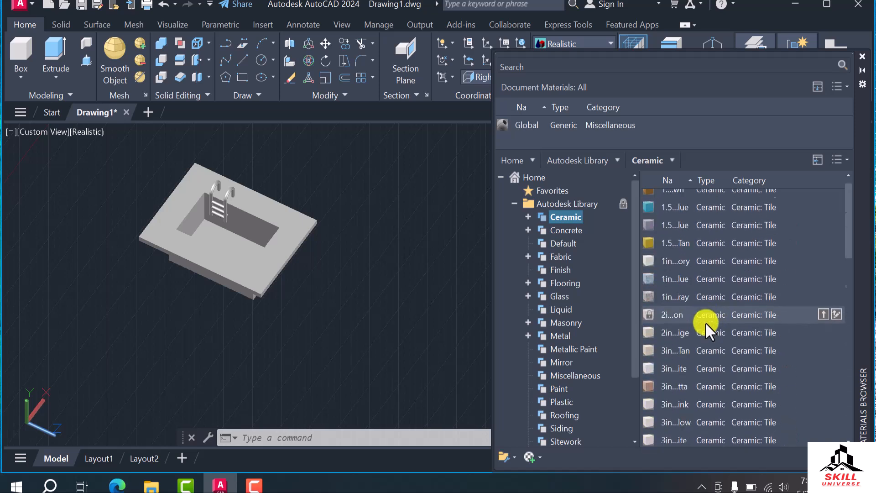
left_click(528, 217)
left_click(579, 232)
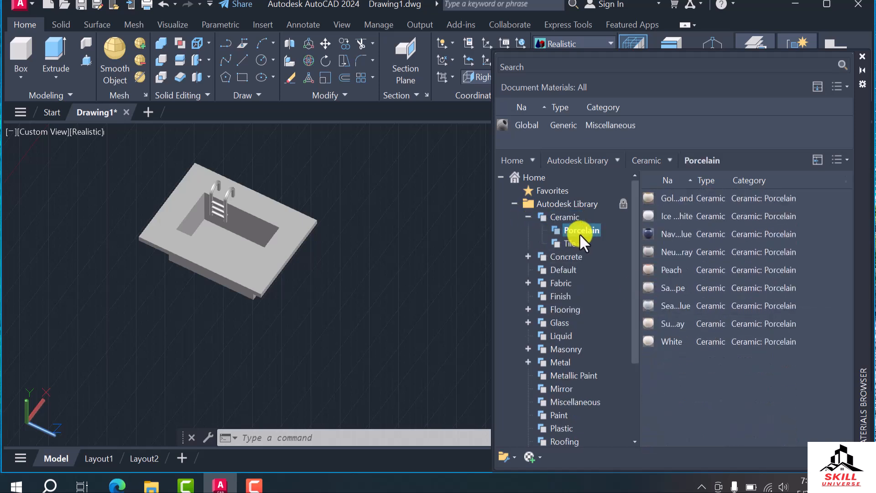
left_click(569, 242)
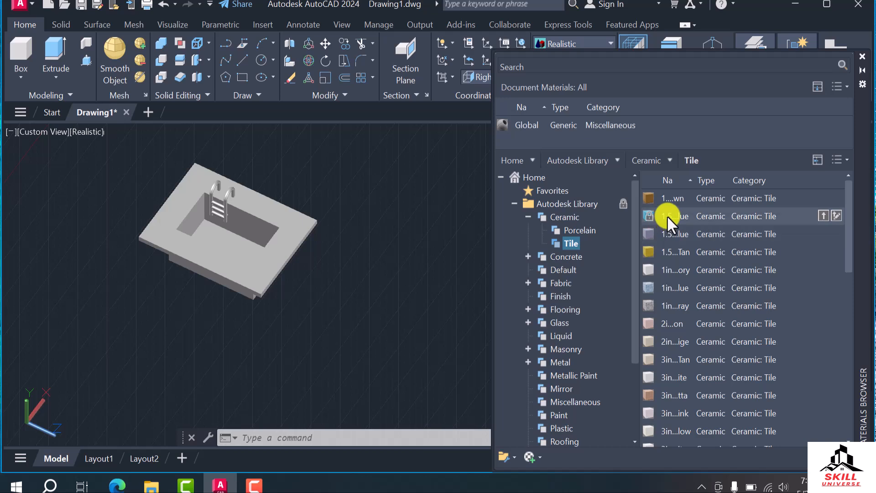
Inspect the 1in Squares - Mosaic Blue tile, create a new material of type Water in the document, and close the Materials Editor
double_click(675, 286)
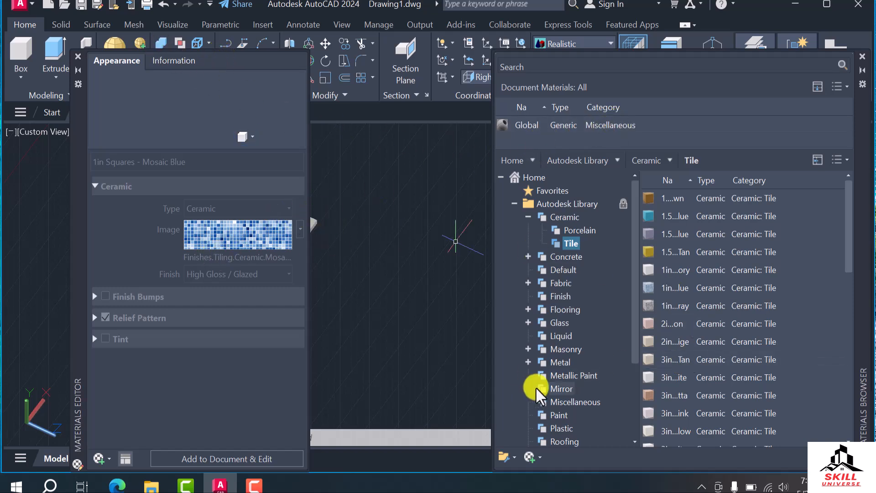
left_click(511, 458)
left_click(576, 456)
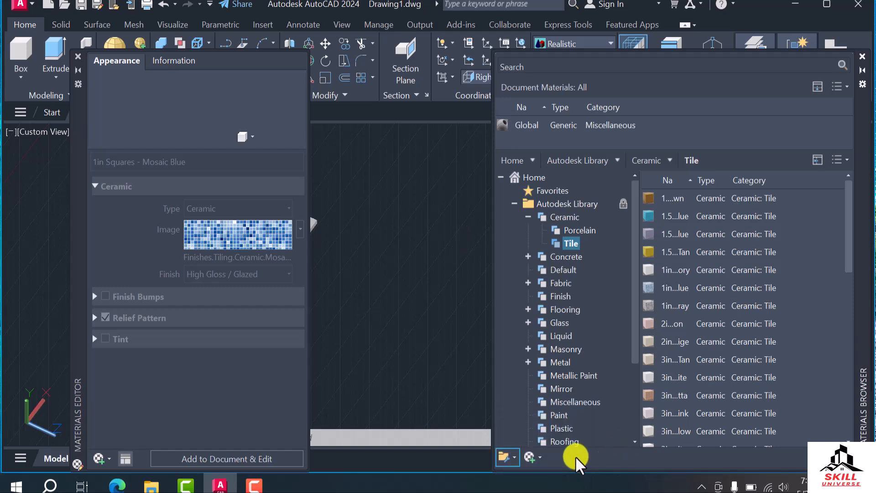
left_click(534, 457)
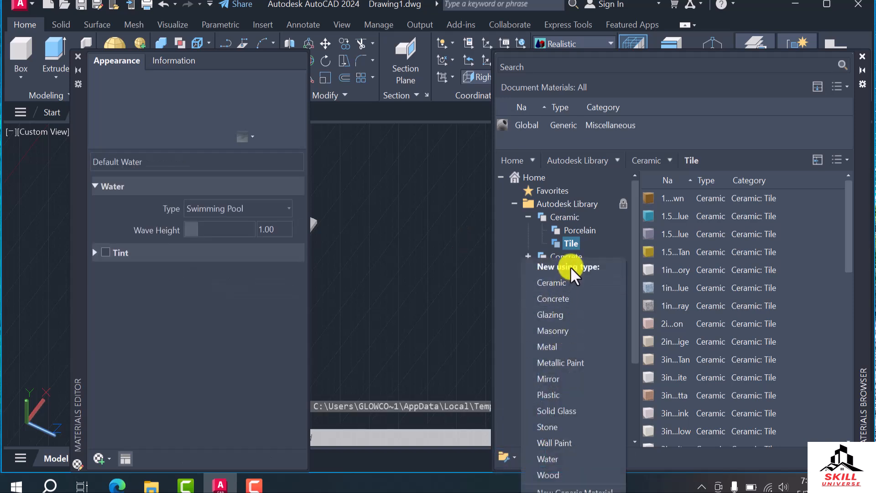
left_click(612, 458)
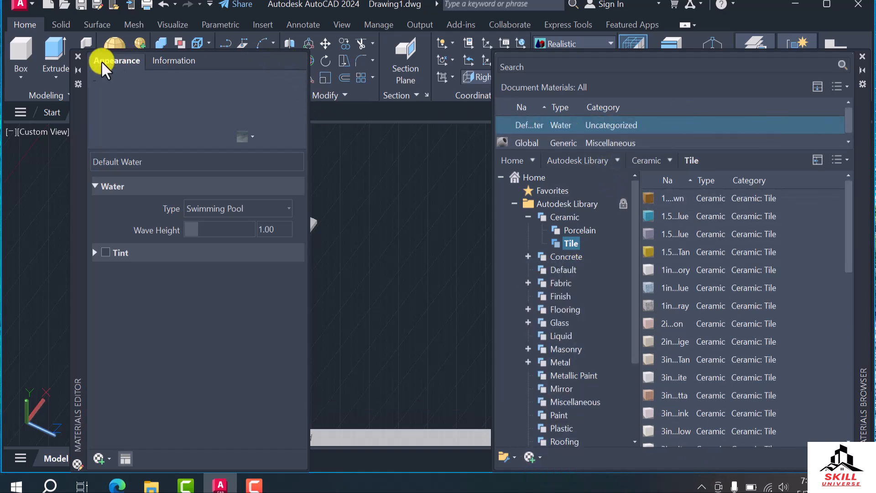
left_click(78, 59)
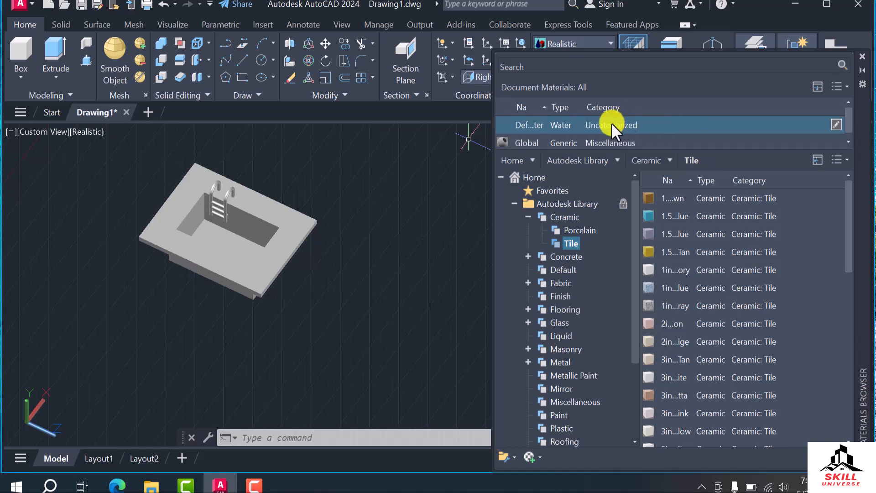
Add the 1in Squares - Mosaic Blue ceramic tile to the document for editing and duplicate it
double_click(671, 290)
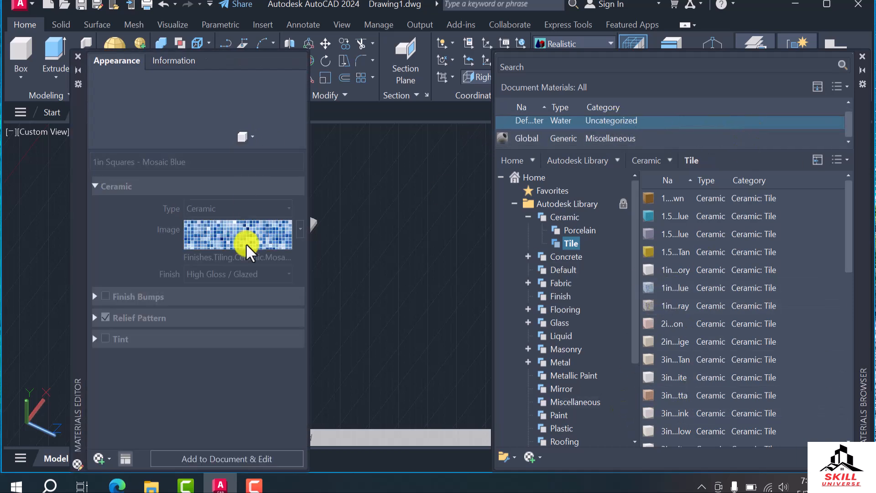
left_click(219, 458)
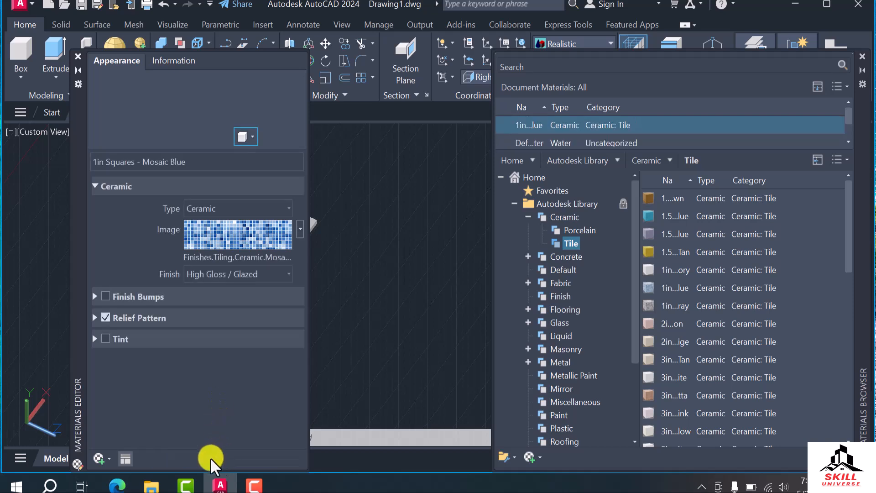
left_click(108, 458)
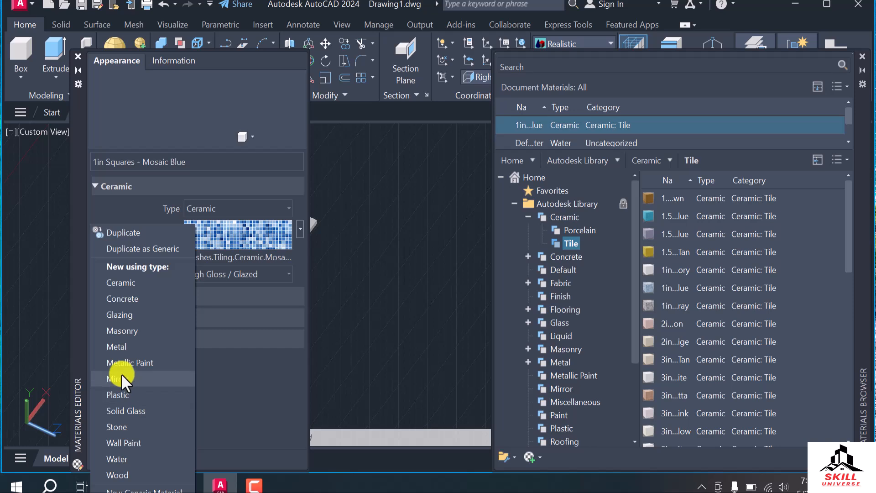
left_click(127, 232)
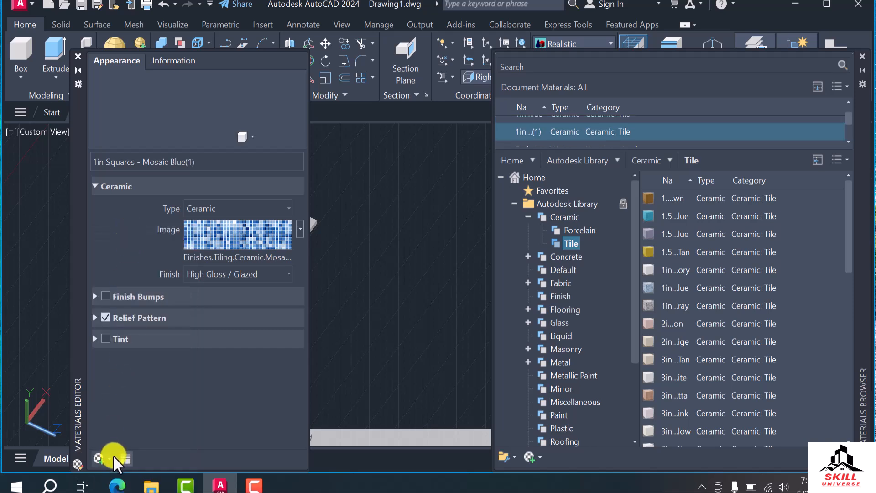
Rename the duplicated Mosaic Blue material to "Pool tile" and close the Materials Editor
scroll(612, 143, "up", 1)
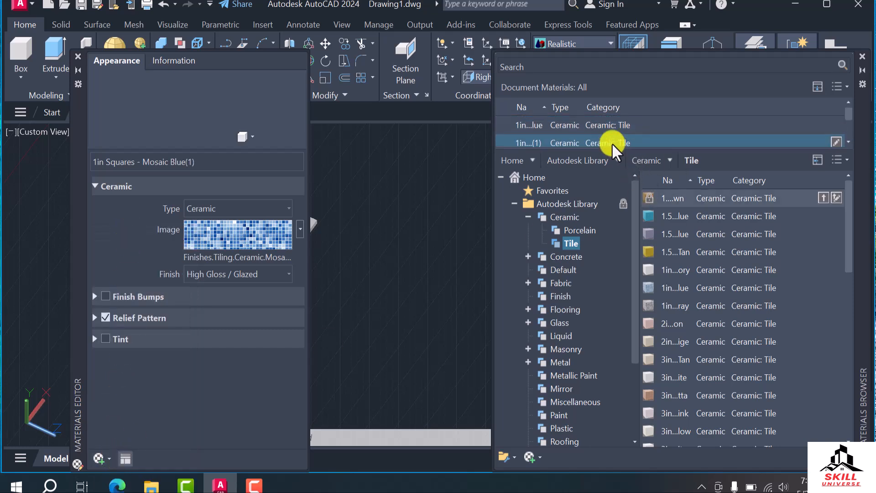
right_click(573, 136)
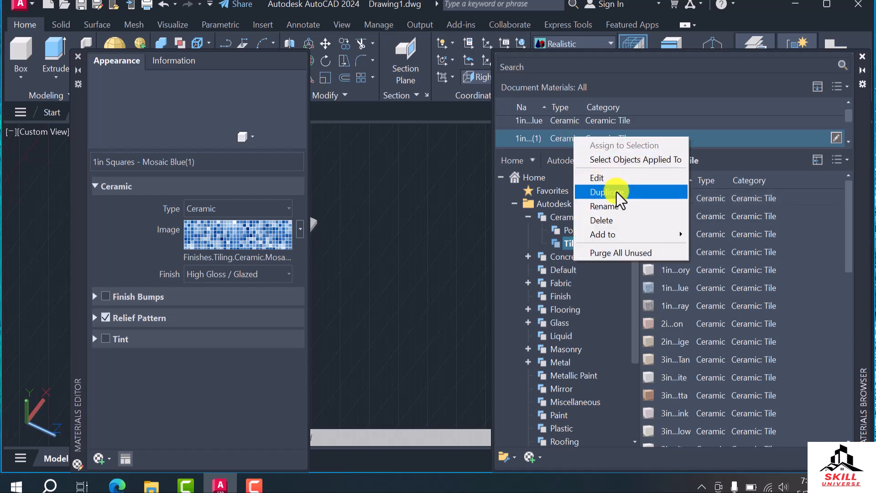
left_click(612, 204)
type("Pool tile")
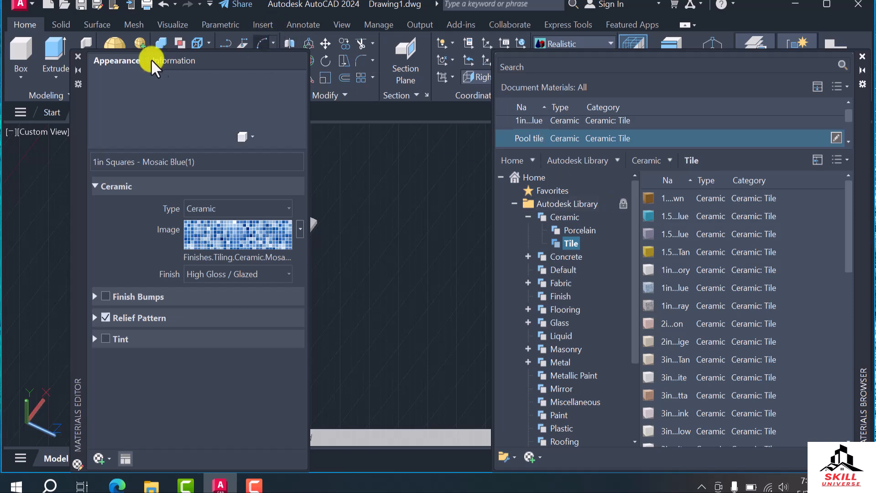
left_click(79, 55)
Assign the Pool tile material to the pool solid and inspect the tiled surface from another angle
left_click(297, 238)
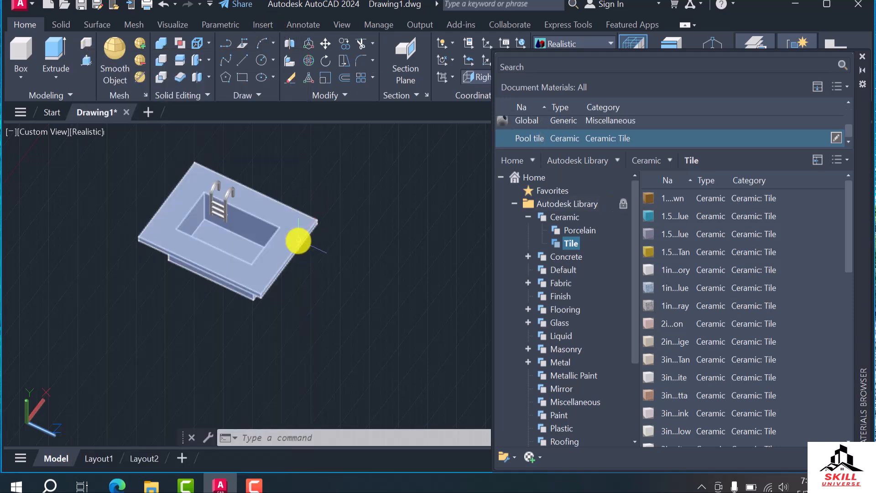
left_click(835, 138)
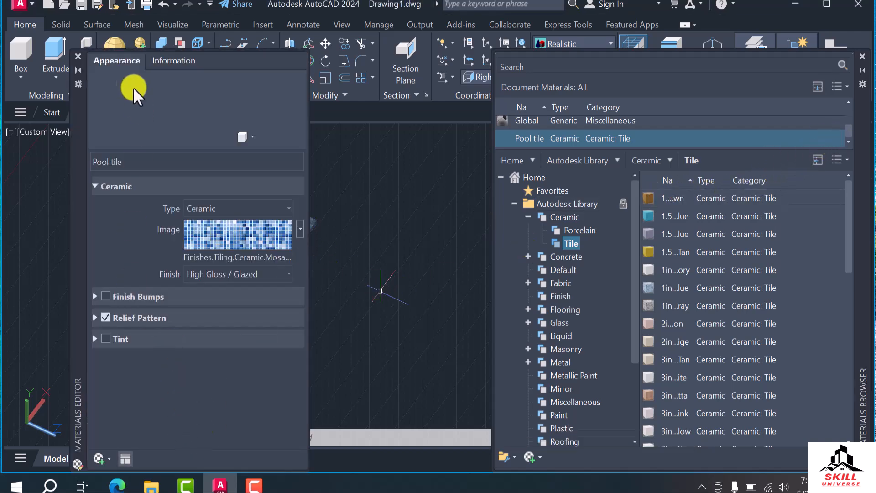
left_click(78, 54)
key("Escape")
scroll(235, 254, "up", 4)
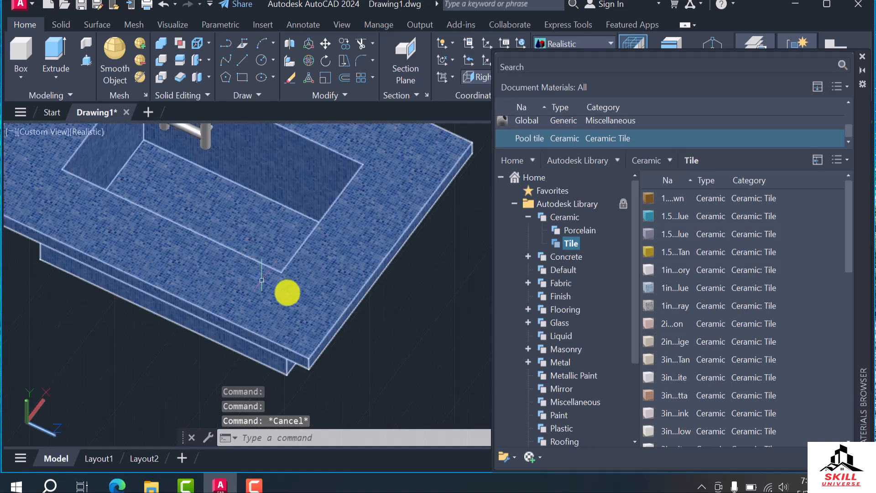
scroll(319, 306, "down", 2)
mouse_move(356, 348)
middle_mouse_down("shift")
mouse_move(405, 327)
mouse_move(442, 338)
mouse_move(348, 342)
middle_mouse_up("shift")
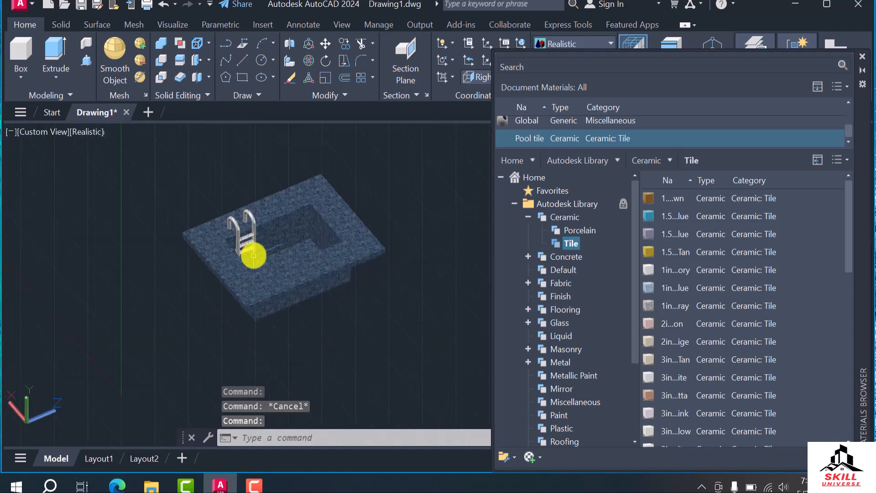
scroll(250, 251, "up", 4)
scroll(256, 237, "up", 5)
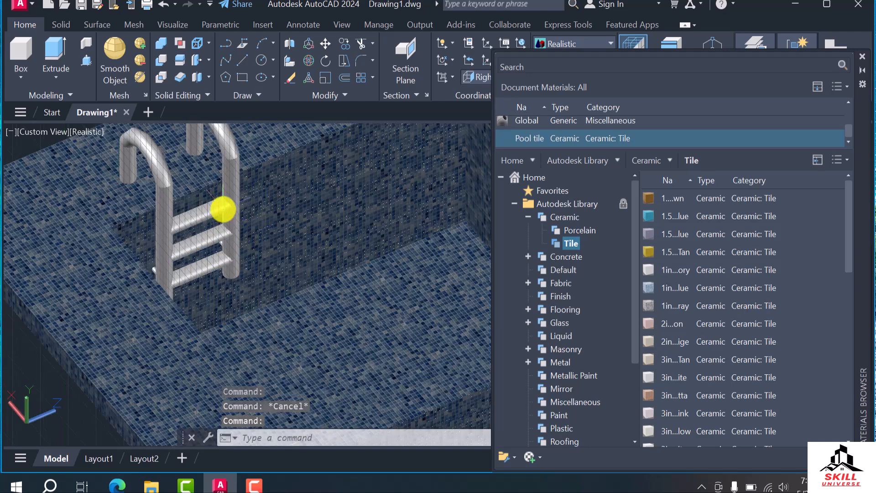
left_click(162, 183)
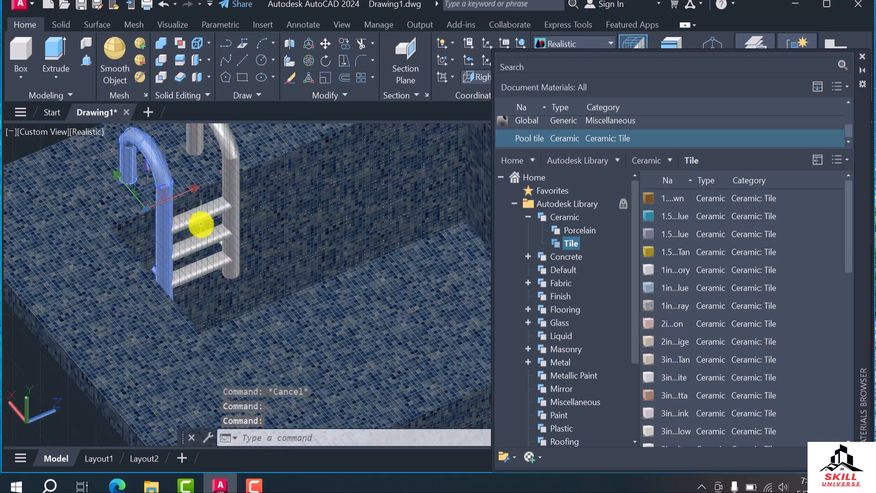
type("s")
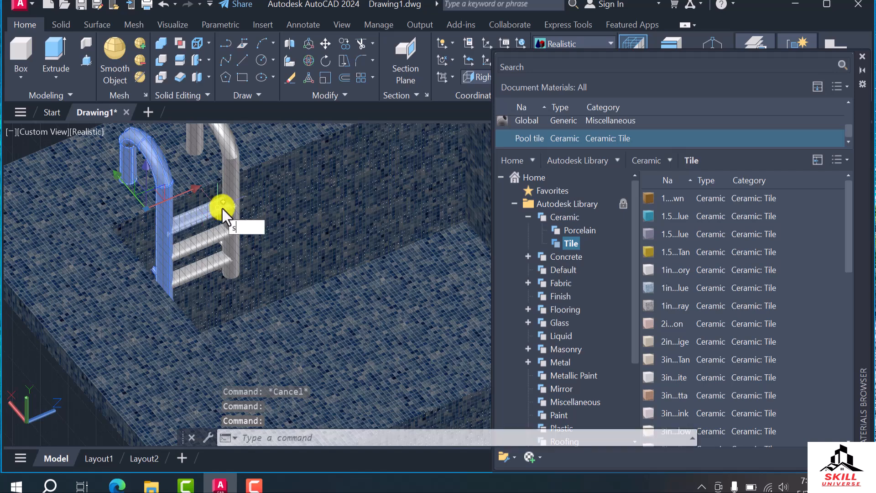
key("Escape")
key("Escape")
Unite the two ladder rails and the three steps into a single solid with the Union command
left_click(214, 203)
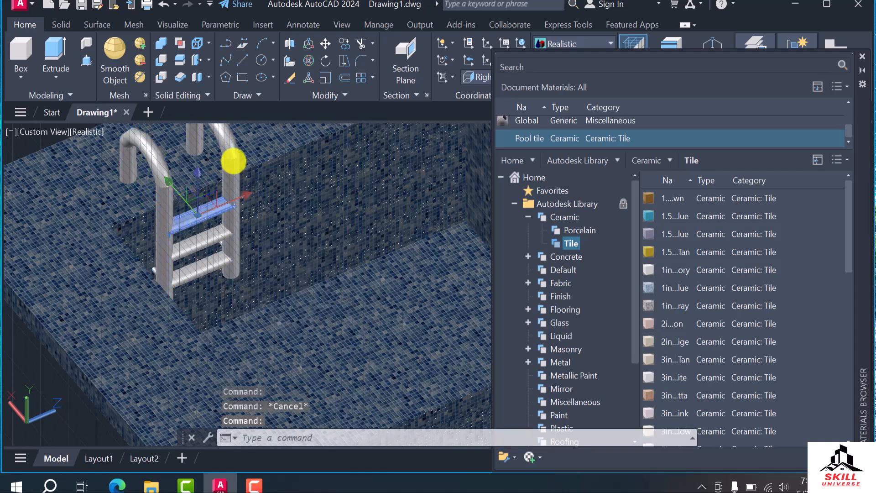
left_click(234, 160)
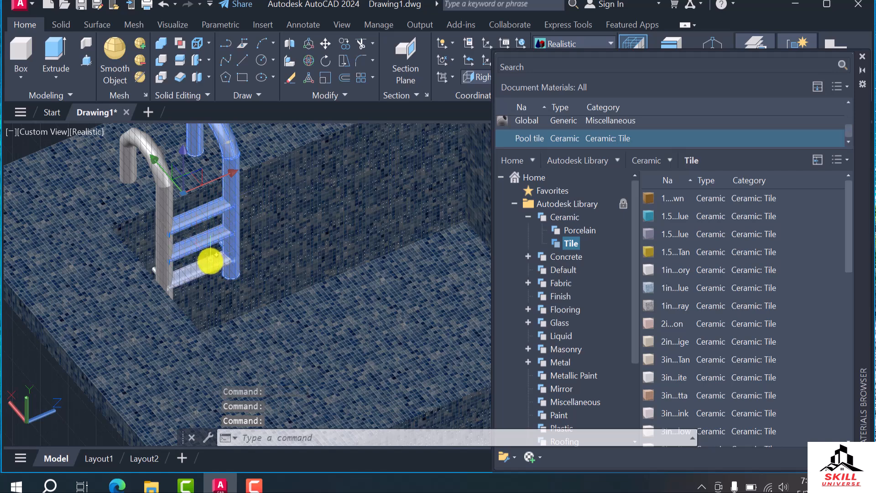
left_click(166, 190)
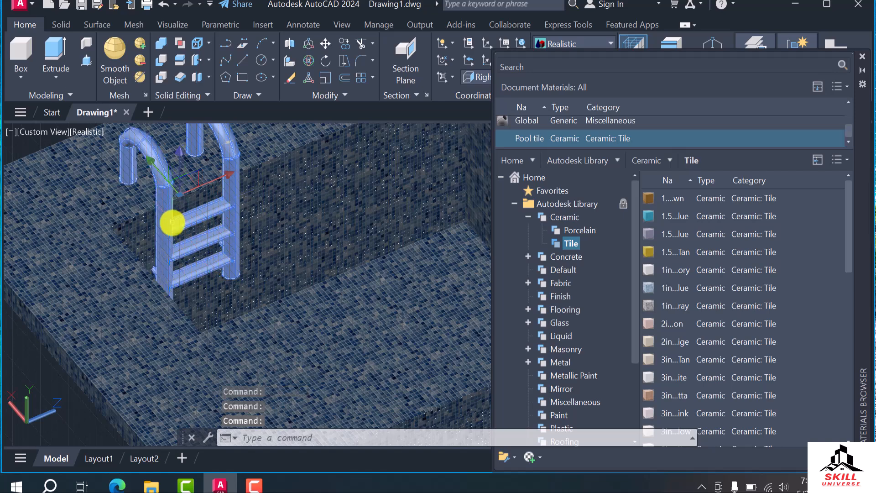
type("UNI")
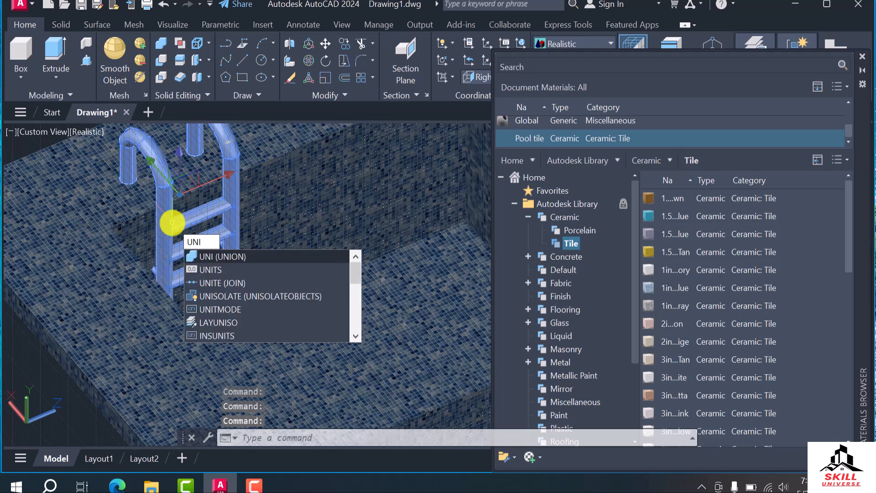
key("Return")
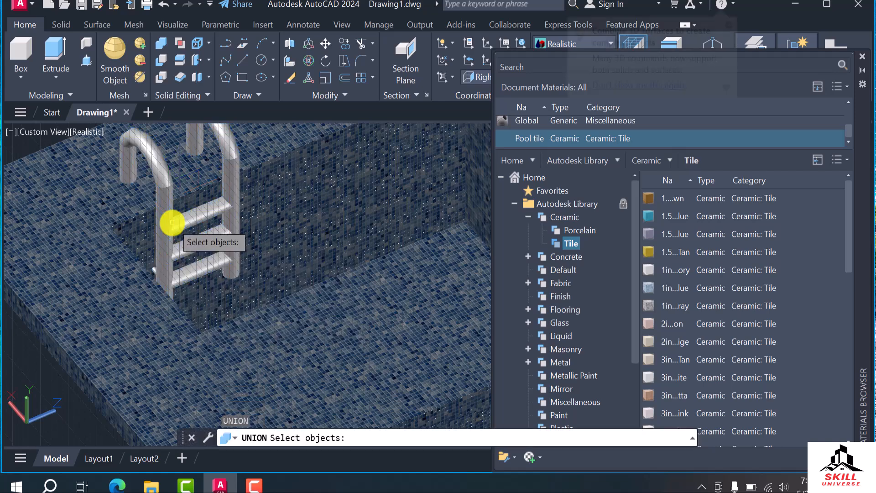
left_click(163, 179)
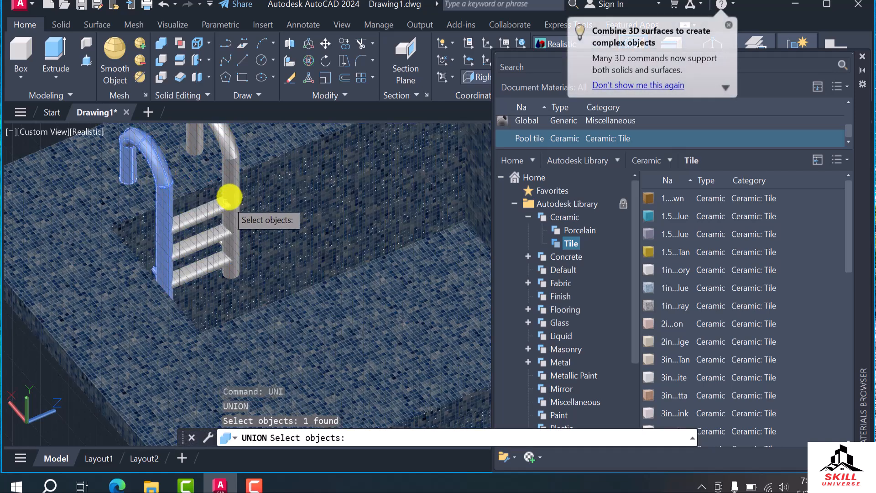
left_click(234, 157)
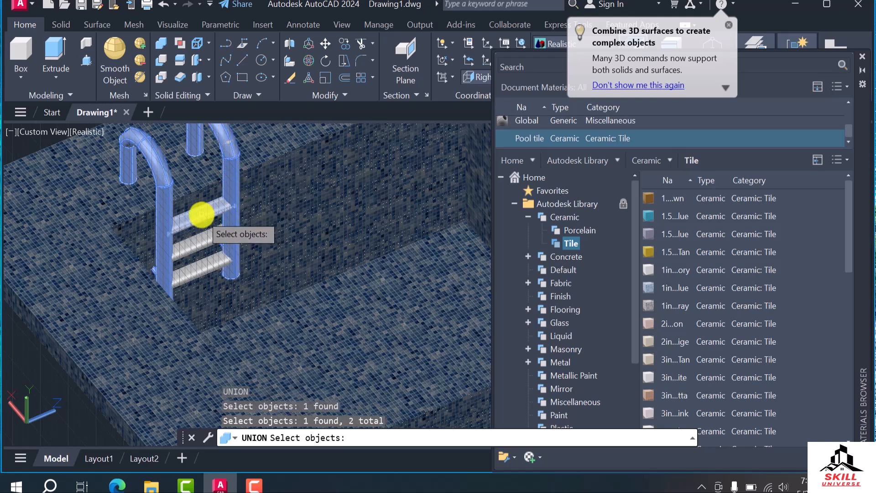
left_click(203, 218)
left_click(210, 270)
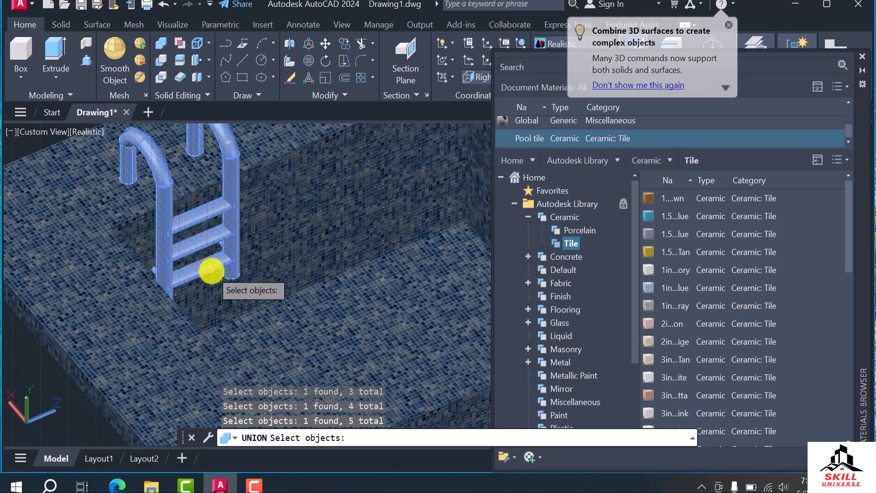
key("Return")
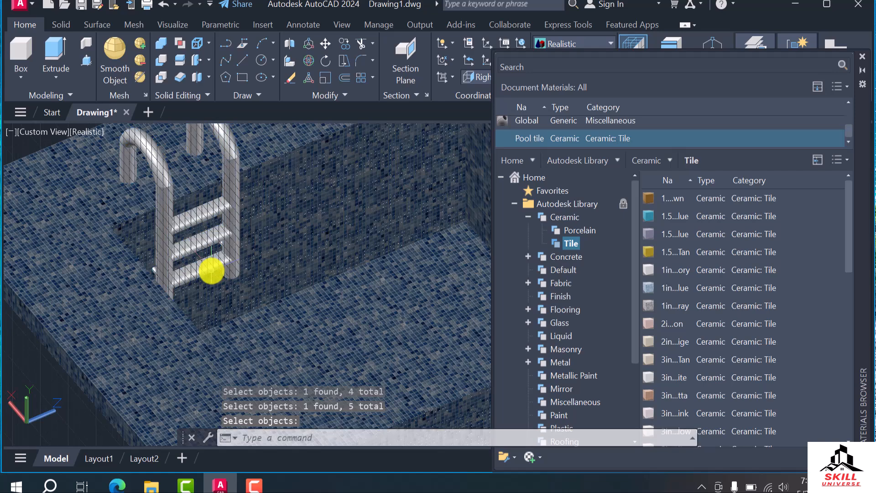
Select the ladder and inspect the Brass - Polished material in the Autodesk Library's Metal category
scroll(251, 315, "down", 4)
scroll(231, 256, "up", 2)
left_click(231, 256)
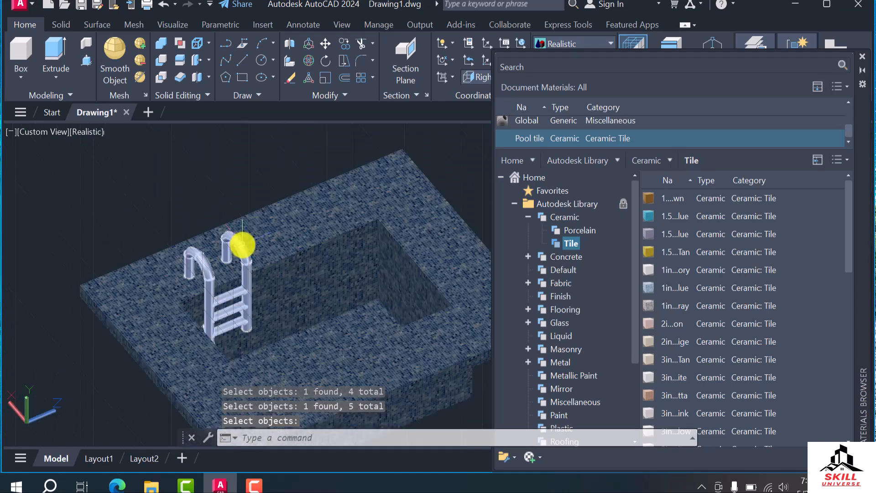
left_click(385, 337)
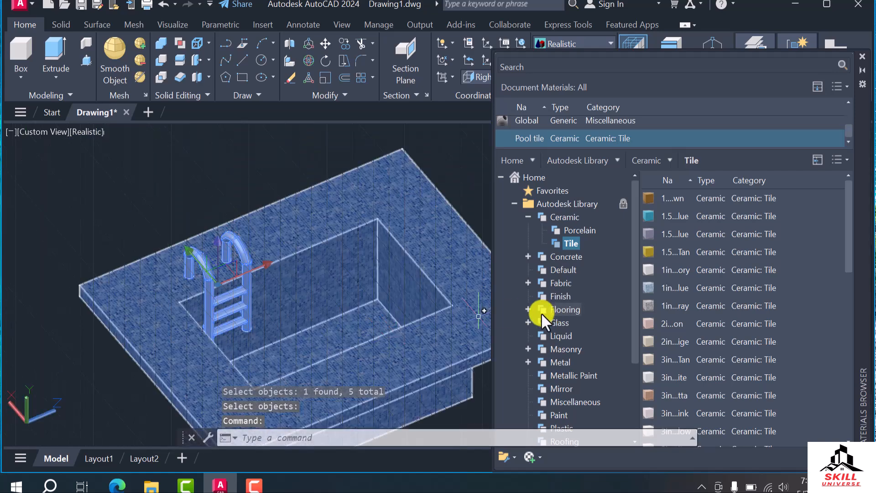
key("Escape")
left_click(237, 255)
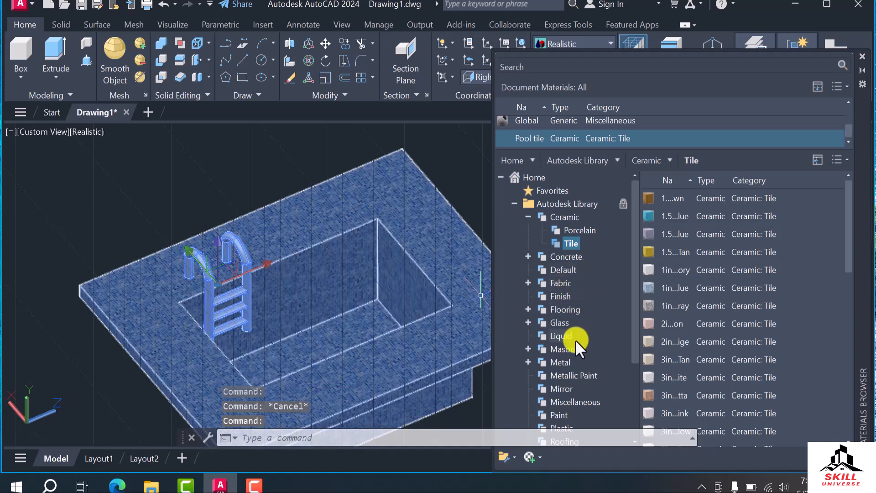
scroll(576, 342, "down", 1)
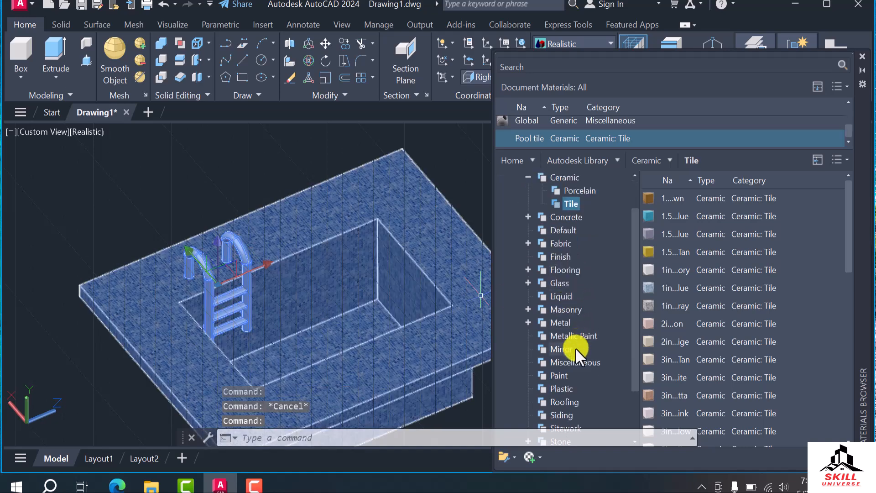
left_click(528, 323)
double_click(557, 323)
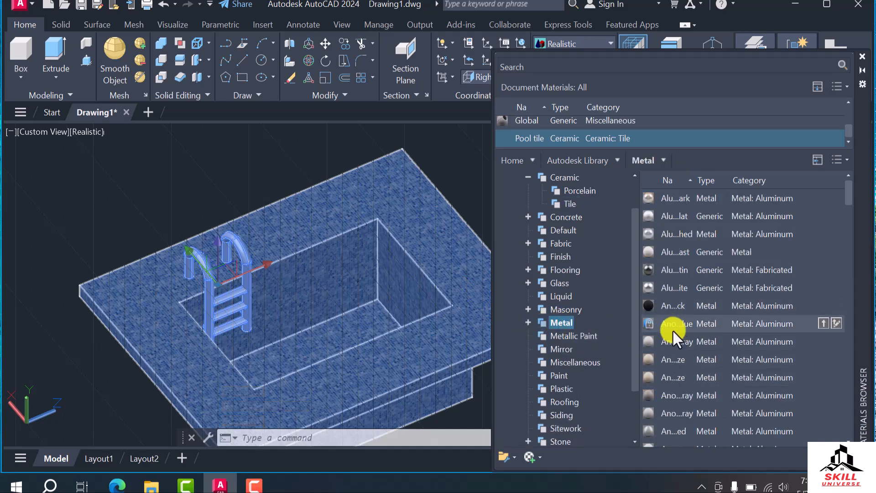
scroll(679, 365, "down", 4)
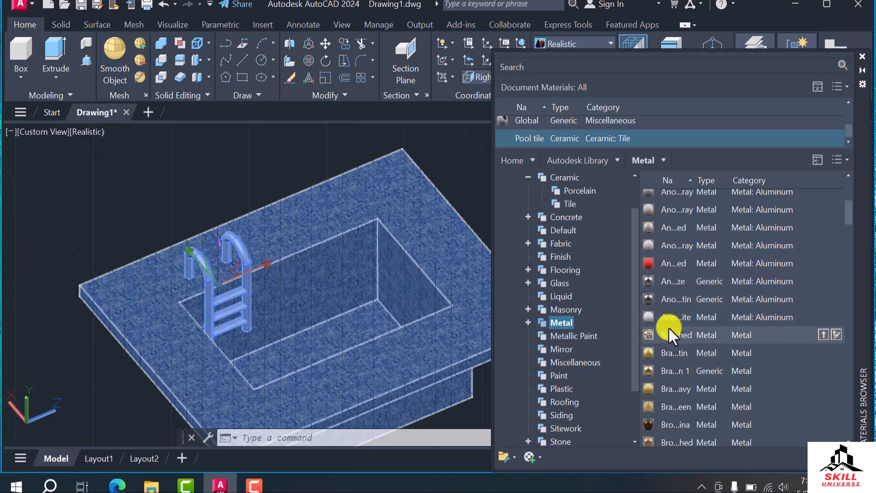
double_click(675, 334)
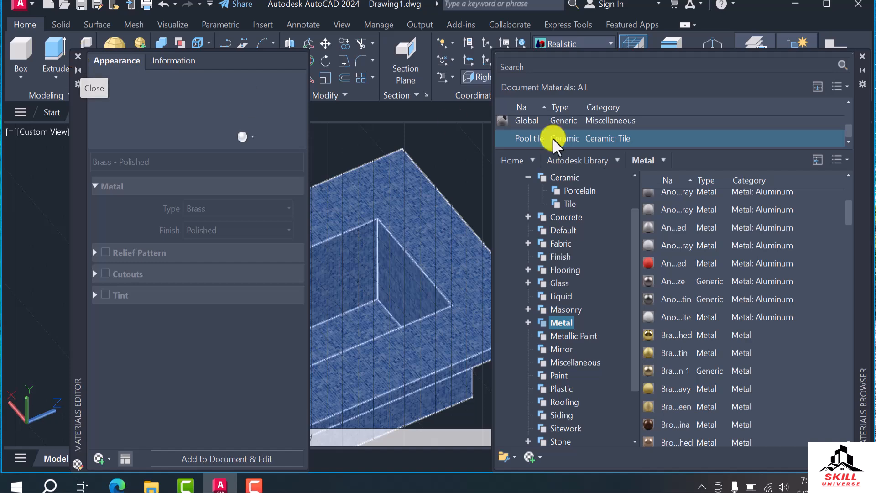
Enlarge the document materials list and review the settings of Default Water, 1in Squares - Mosaic Blue and Brass - Polished
scroll(640, 135, "up", 2)
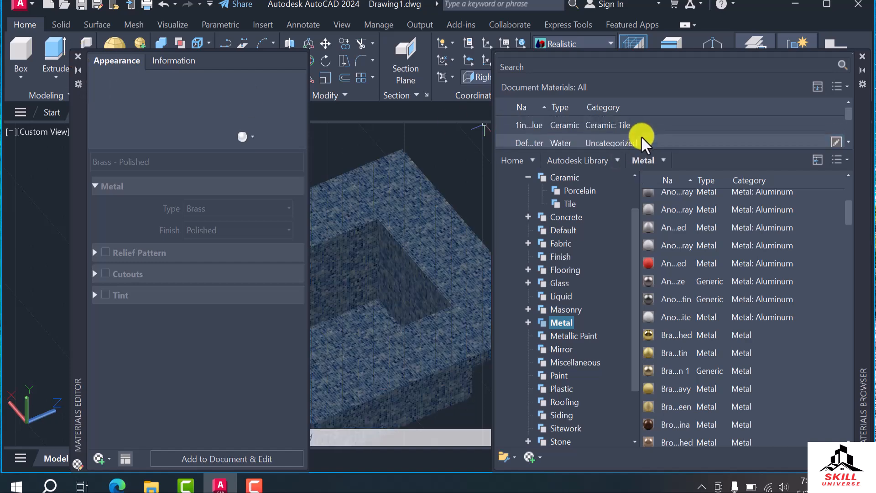
scroll(641, 136, "down", 2)
scroll(576, 138, "up", 2)
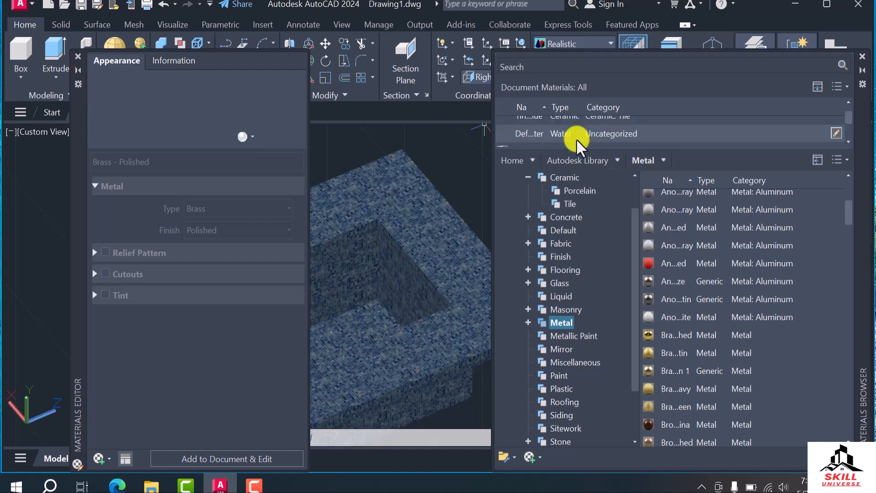
left_click_drag(673, 146, 674, 196)
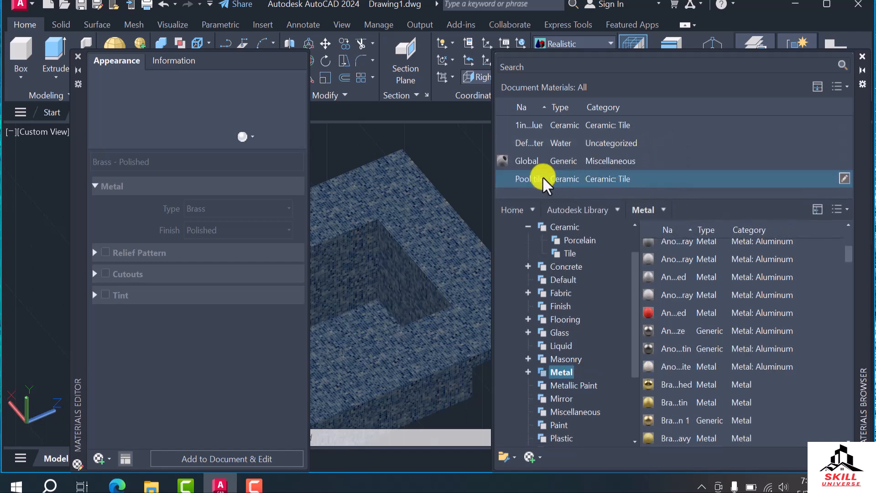
left_click(592, 144)
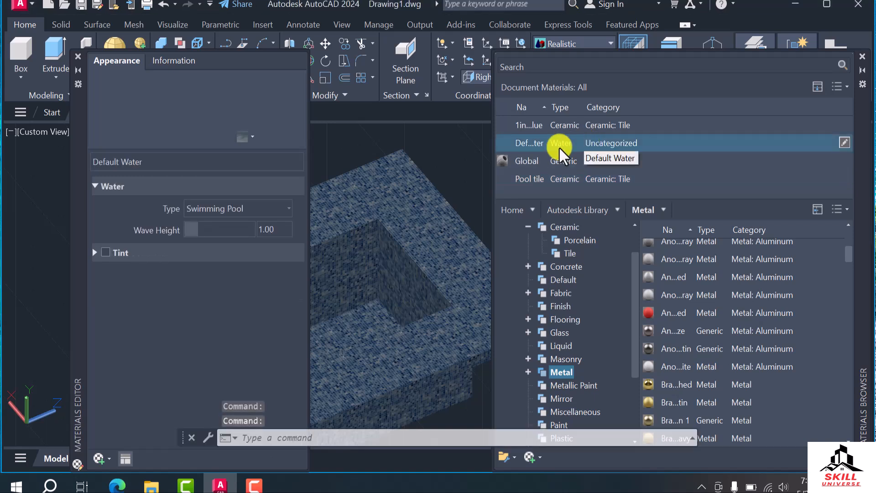
left_click(586, 124)
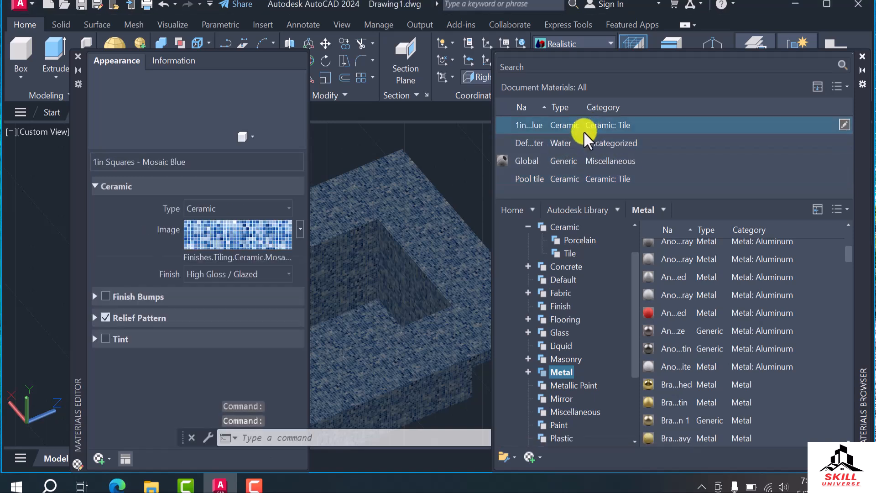
left_click(688, 391)
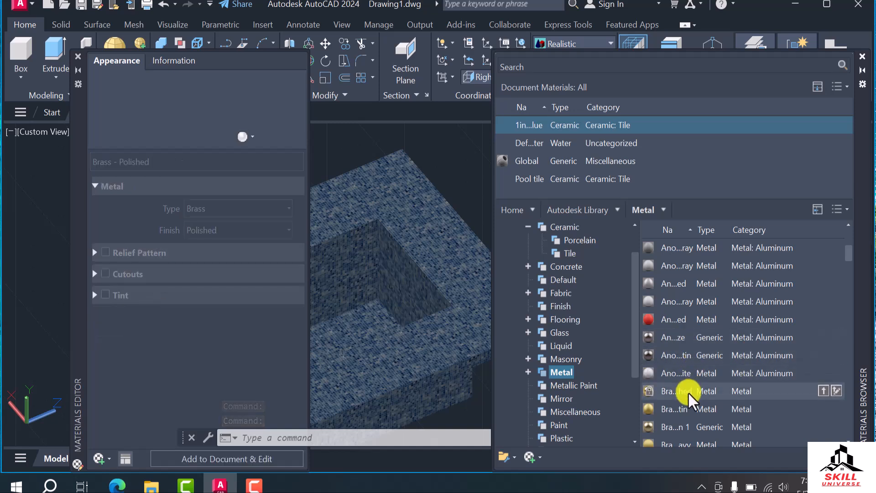
Create a new material of type Metal in the document and close the Materials Editor
left_click(108, 459)
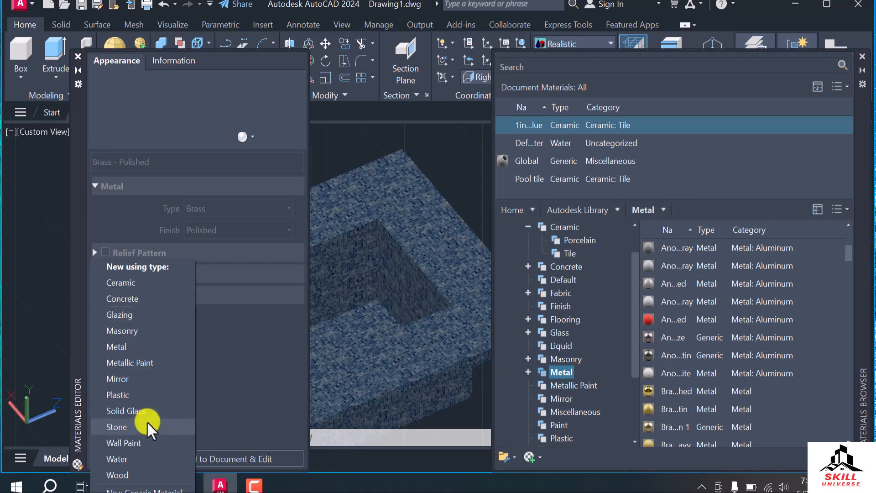
left_click(100, 456)
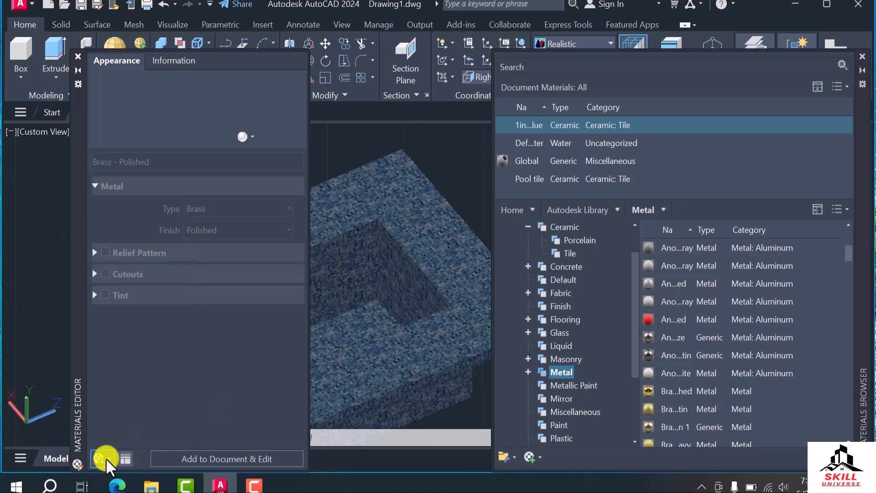
left_click(105, 459)
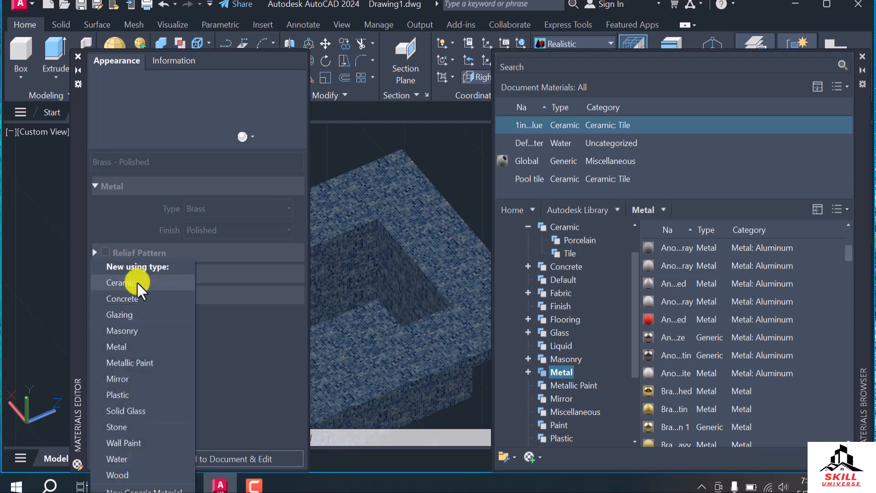
left_click(139, 270)
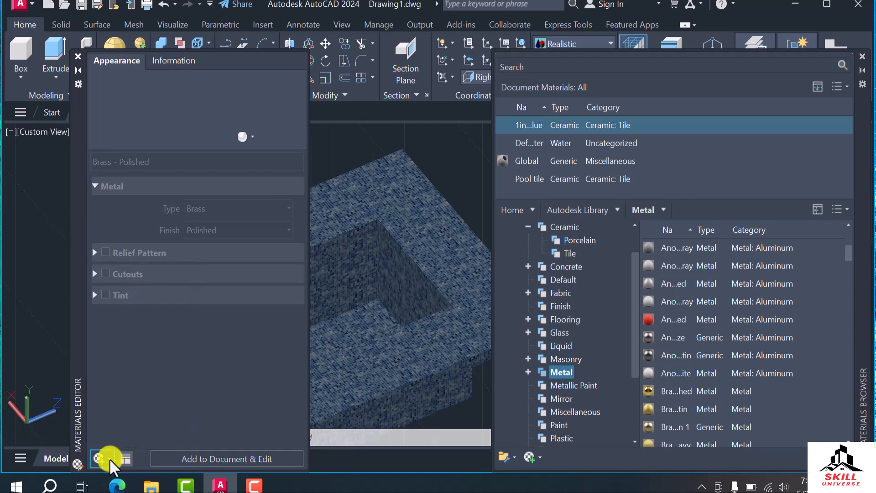
left_click(98, 459)
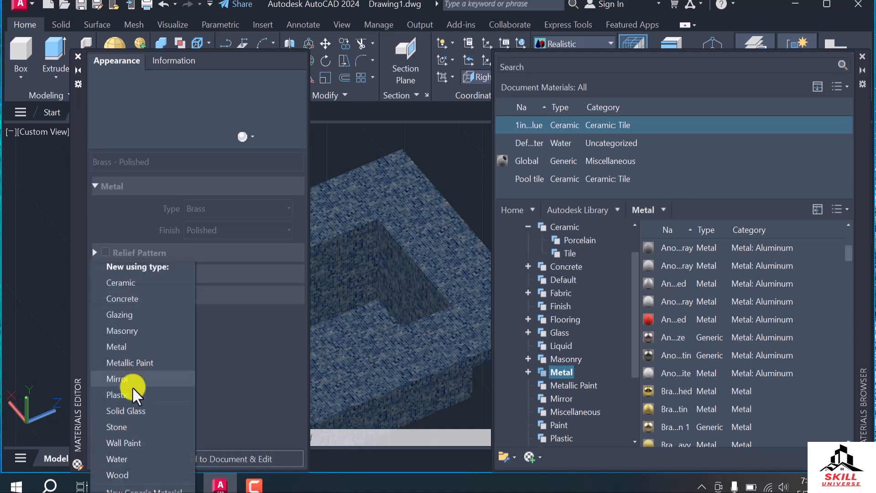
left_click(117, 346)
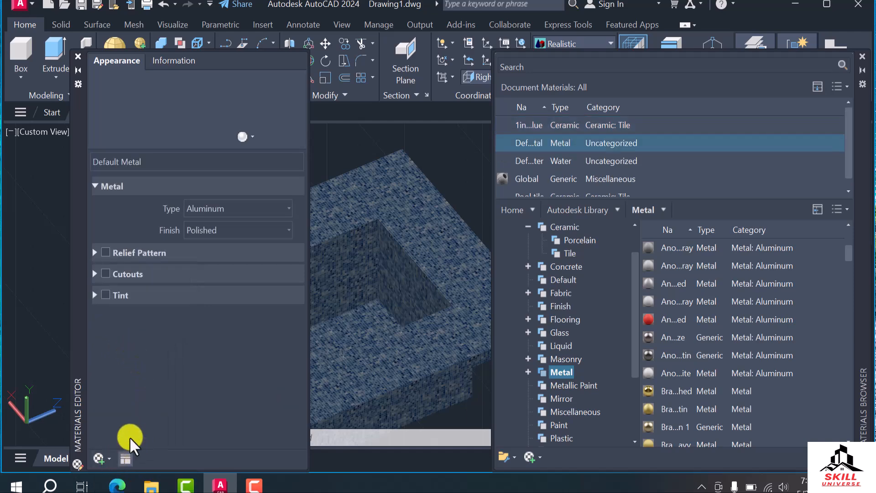
left_click(79, 61)
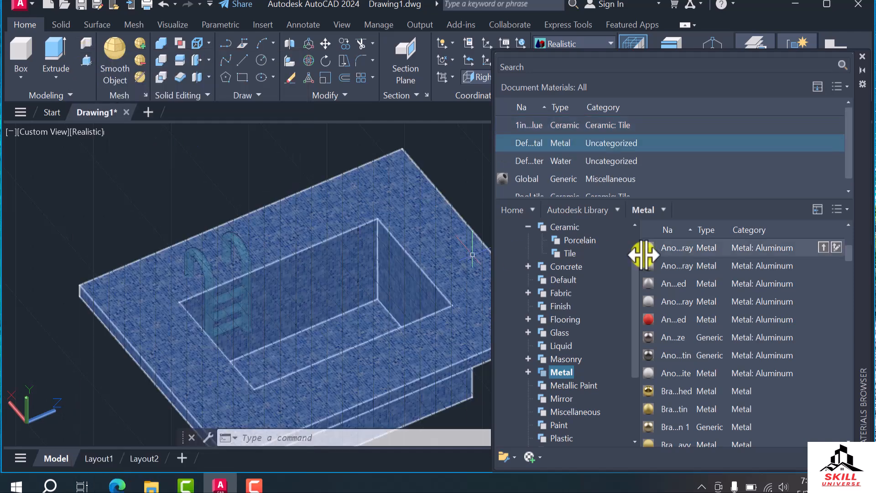
Add Brass - Polished to the document with the ladder selected to apply it, close the Materials Editor, and inspect the ladder
key("Escape")
key("Escape")
scroll(112, 260, "down", 5)
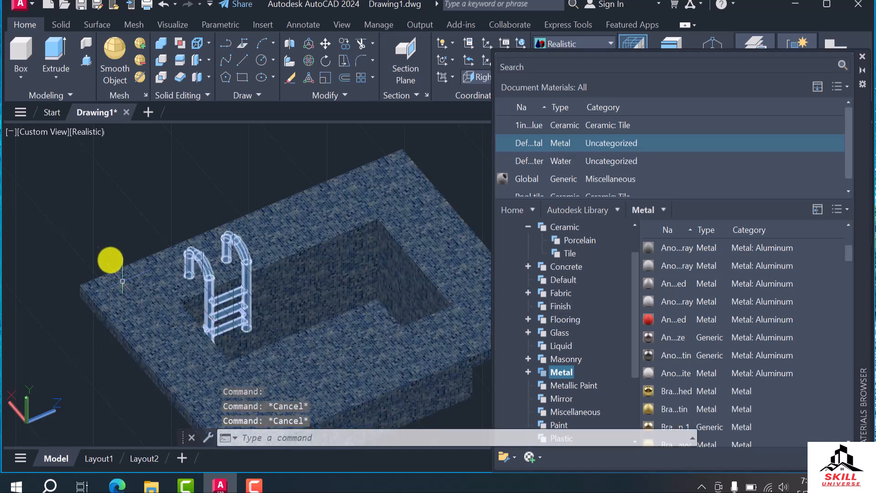
scroll(156, 279, "up", 8)
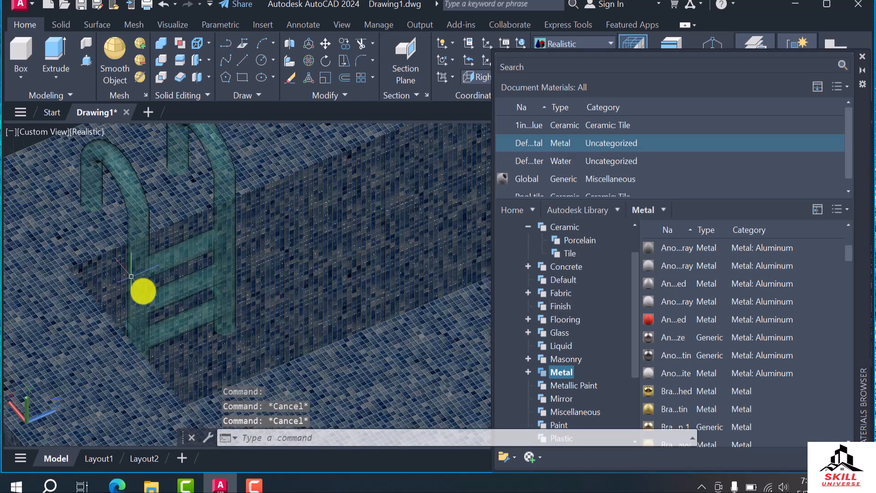
left_click(136, 207)
scroll(618, 188, "down", 1)
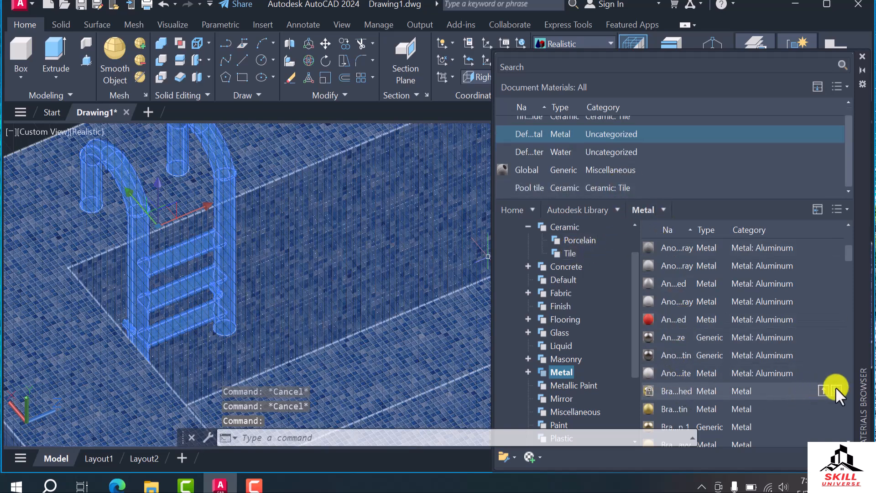
left_click(836, 391)
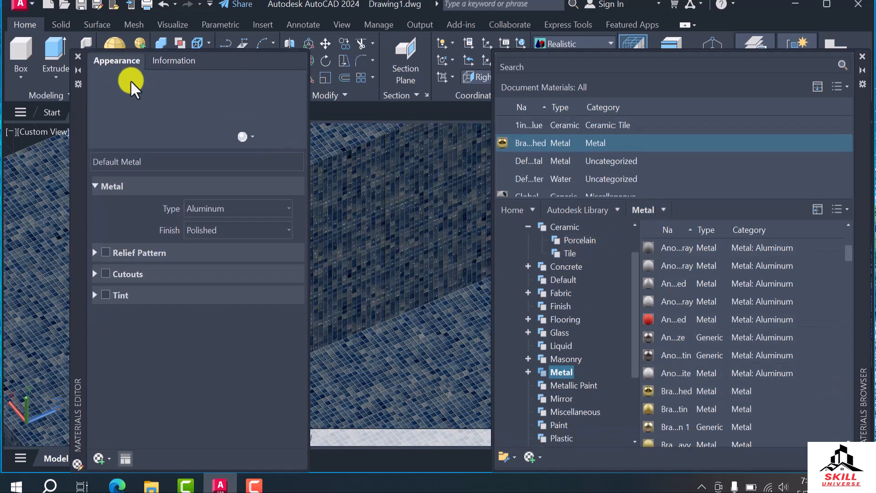
left_click(79, 59)
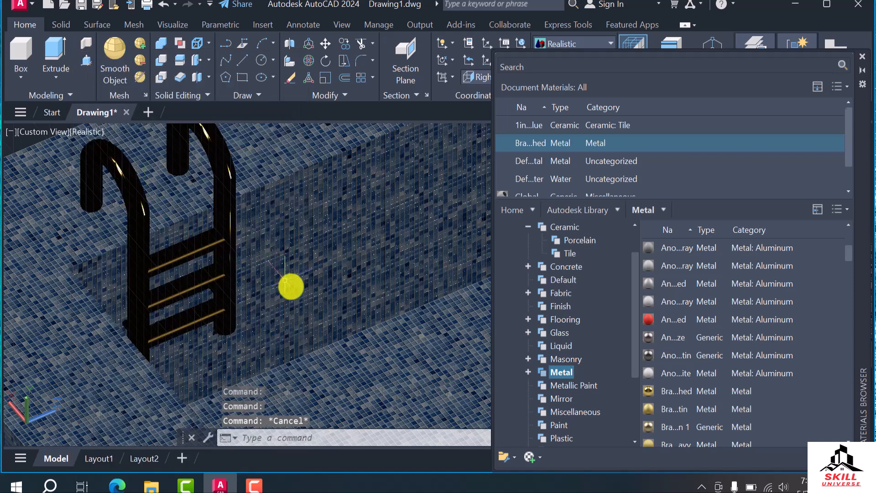
scroll(283, 292, "down", 5)
scroll(283, 299, "up", 3)
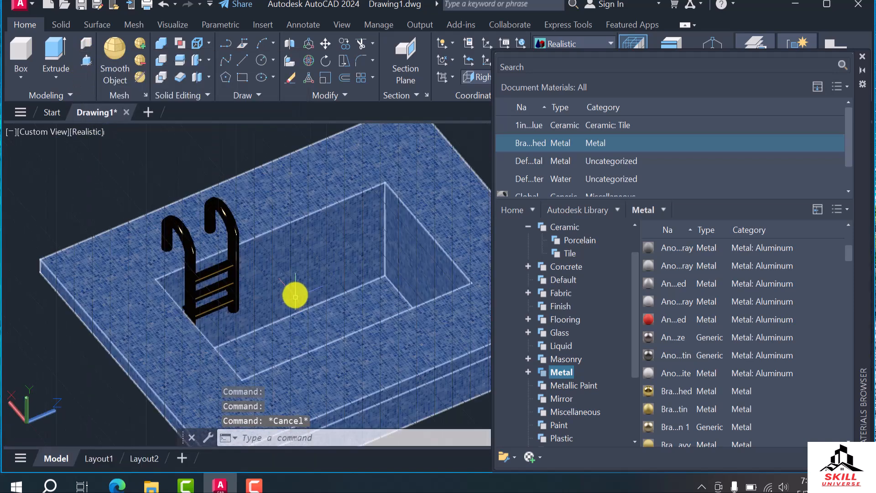
Apply the red anodized aluminum material from the Autodesk Library's Metal category to the ladder and inspect it
left_click(228, 225)
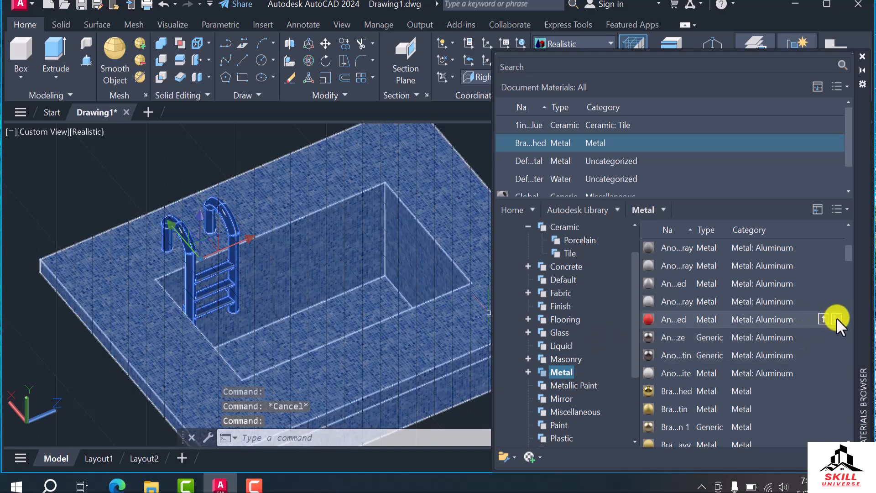
left_click(835, 319)
left_click(78, 57)
key("Escape")
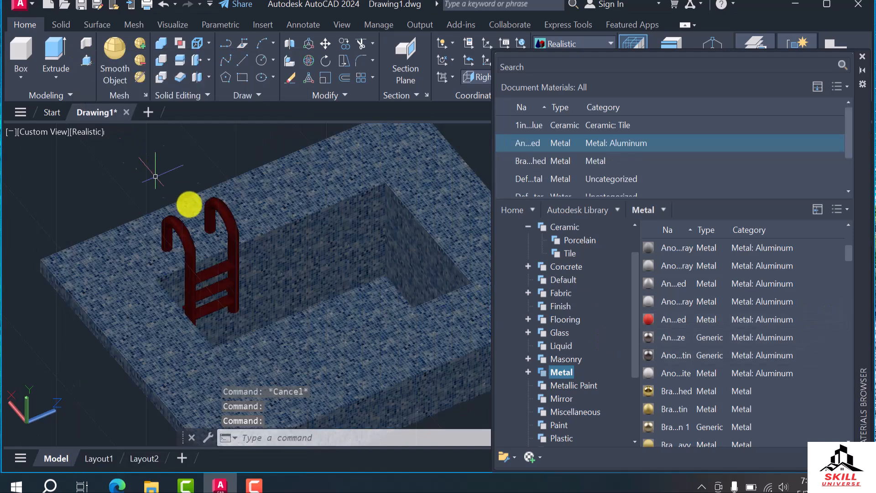
scroll(264, 299, "up", 5)
scroll(229, 292, "down", 5)
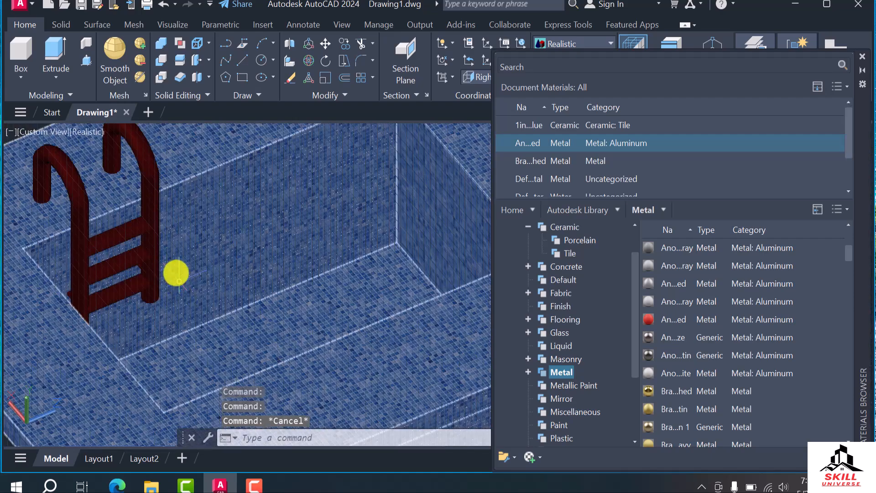
Duplicate the ladder's red anodized aluminum material in the document and name the copy "P stair"
left_click(149, 160)
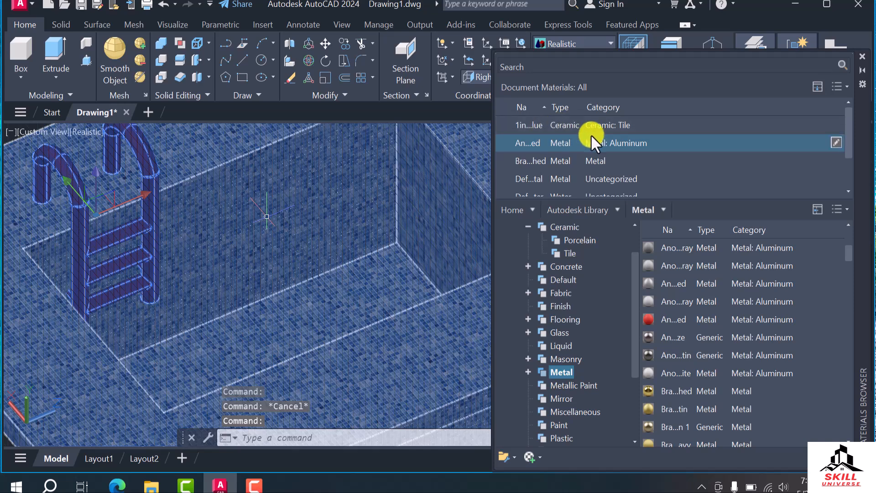
right_click(574, 145)
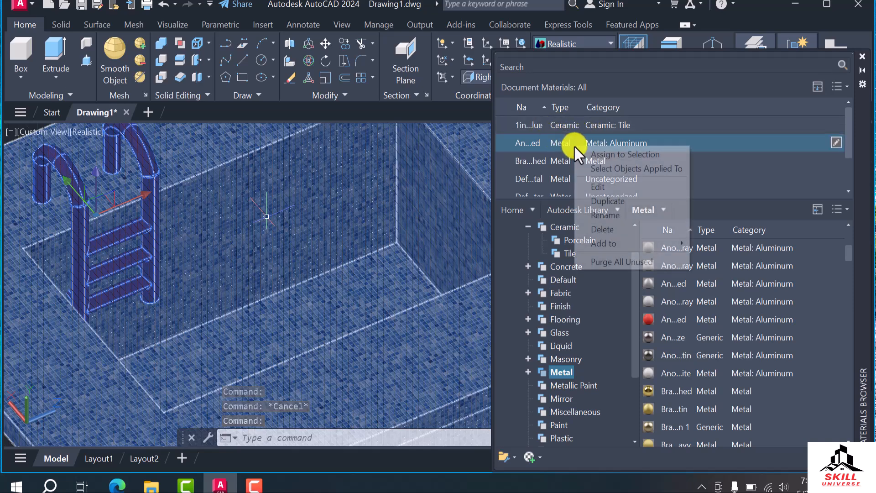
left_click(617, 200)
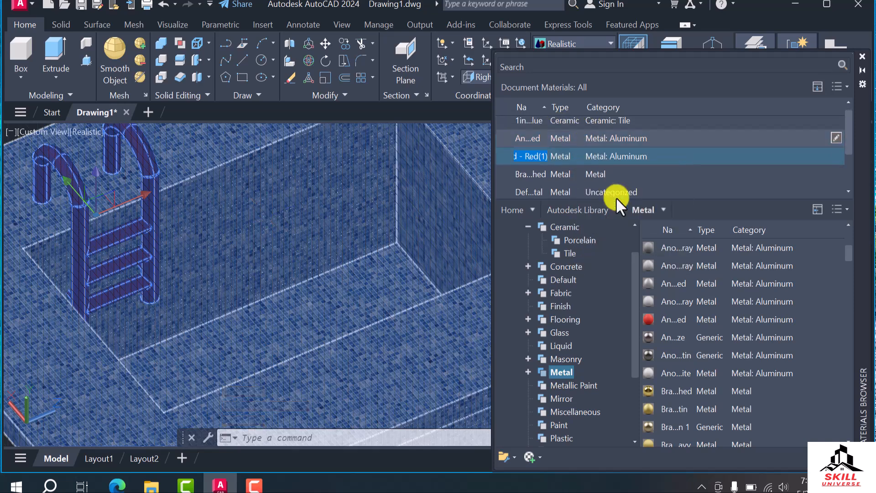
key("BackSpace")
type("P stair")
key("Return")
key("Escape")
scroll(336, 256, "down", 5)
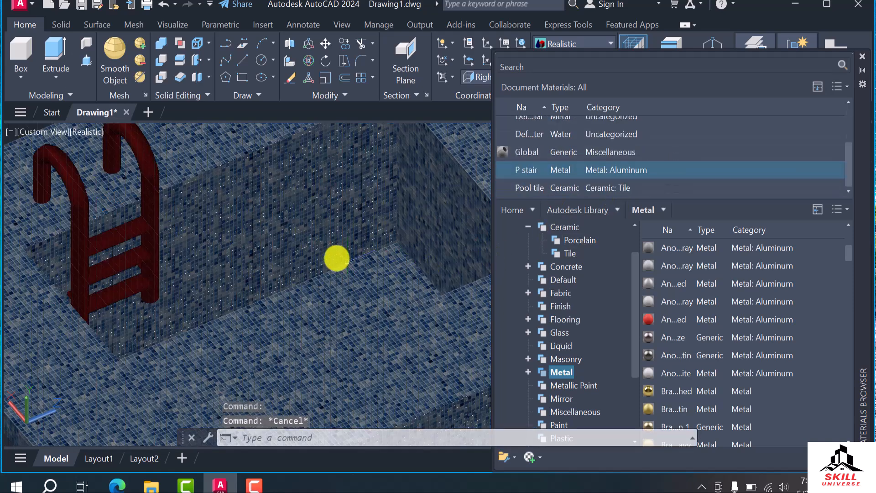
scroll(322, 299, "up", 3)
scroll(336, 327, "down", 2)
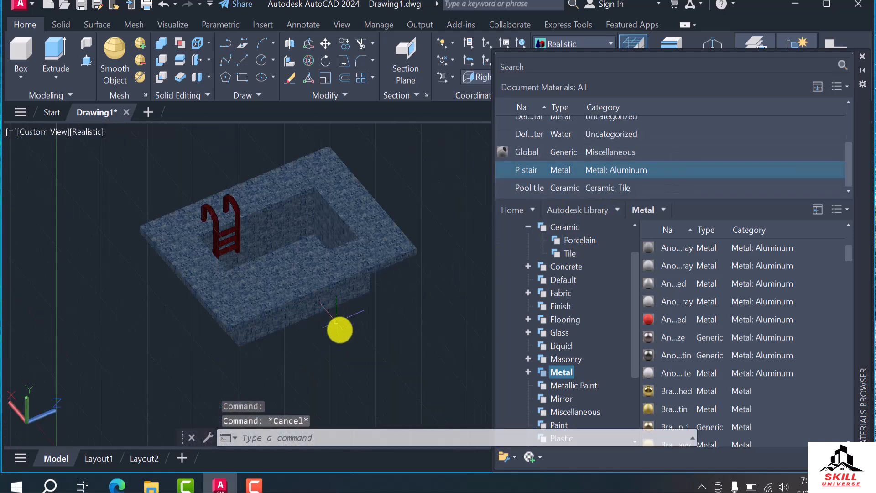
scroll(242, 215, "up", 3)
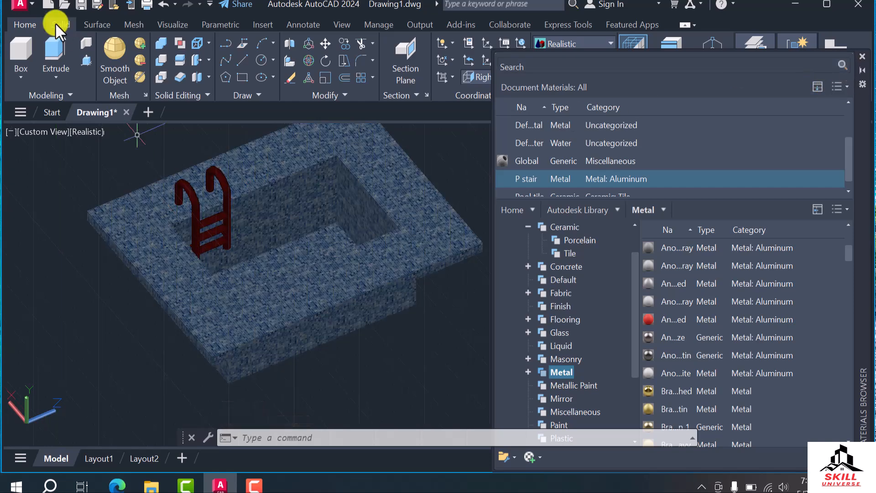
Close the Materials Browser and turn off the drawing grid
left_click(862, 56)
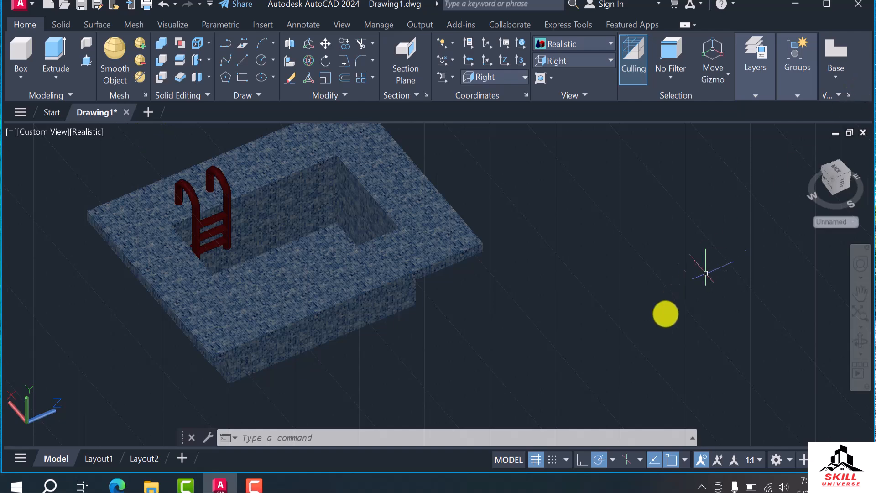
left_click(535, 459)
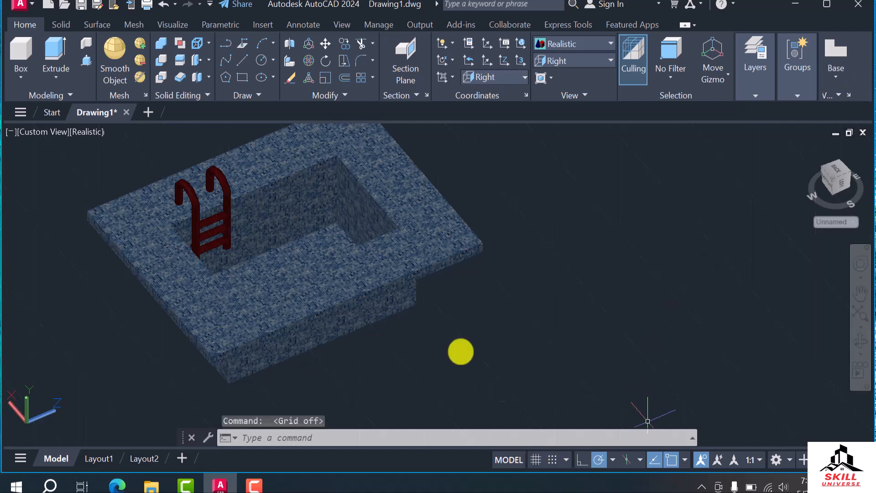
scroll(285, 249, "up", 3)
scroll(458, 295, "down", 2)
scroll(365, 260, "up", 1)
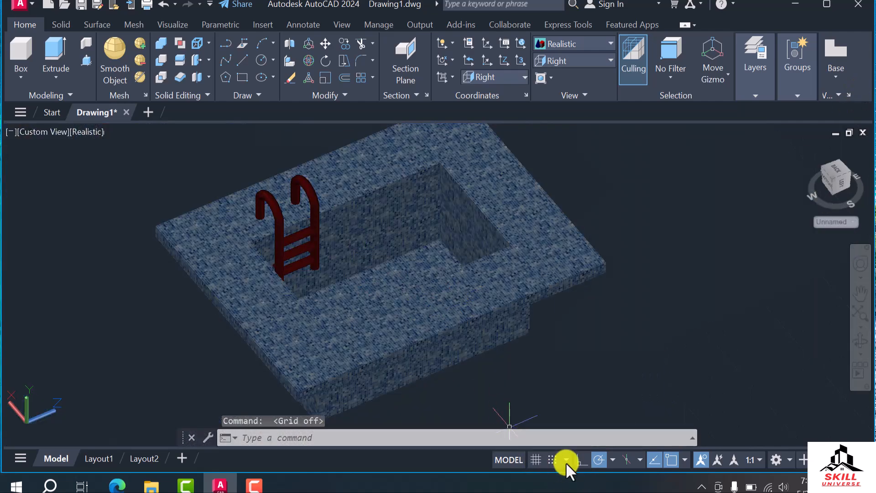
left_click(535, 460)
left_click(535, 460)
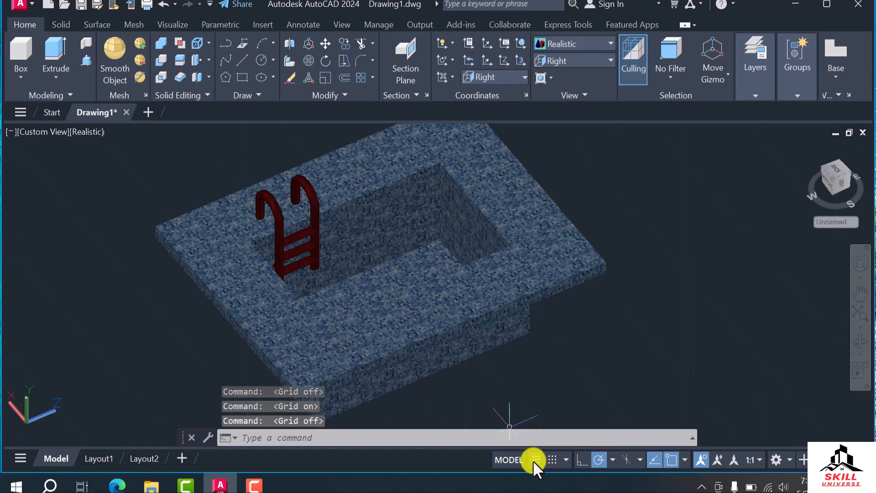
scroll(372, 284, "down", 1)
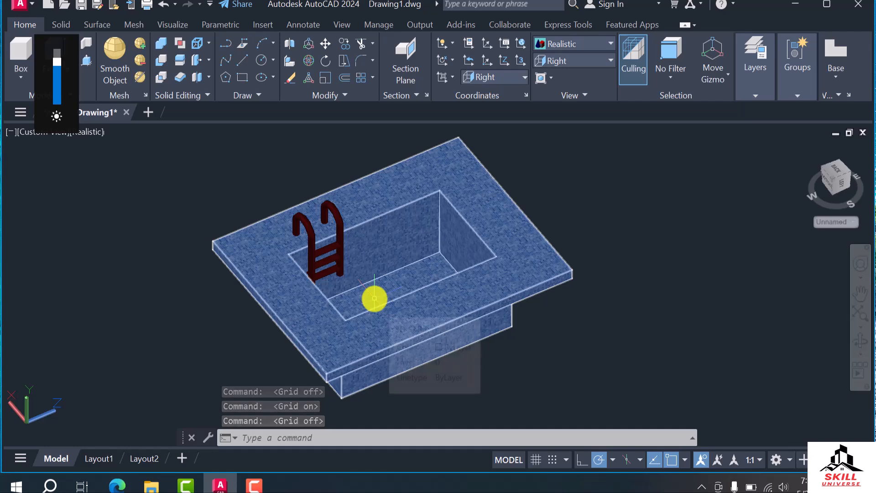
scroll(315, 305, "up", 1)
key("Escape")
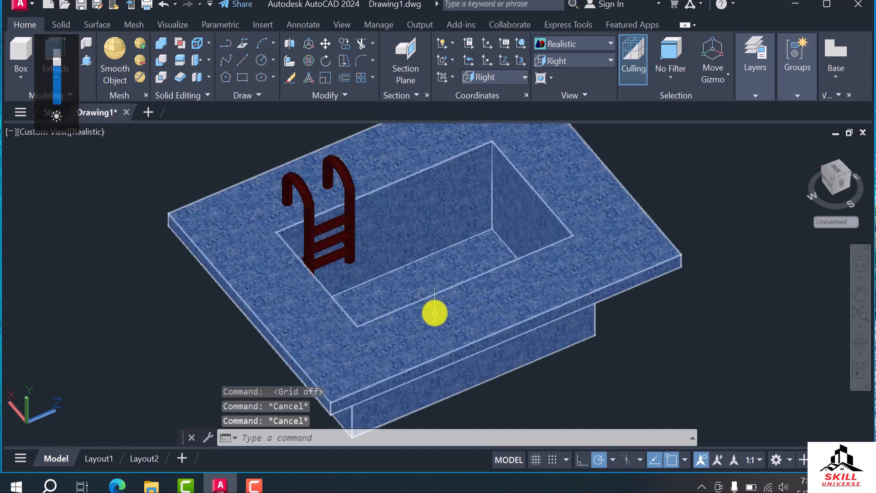
middle_click_drag(352, 305, 405, 296, "shift")
scroll(403, 276, "down", 4)
scroll(406, 295, "up", 3)
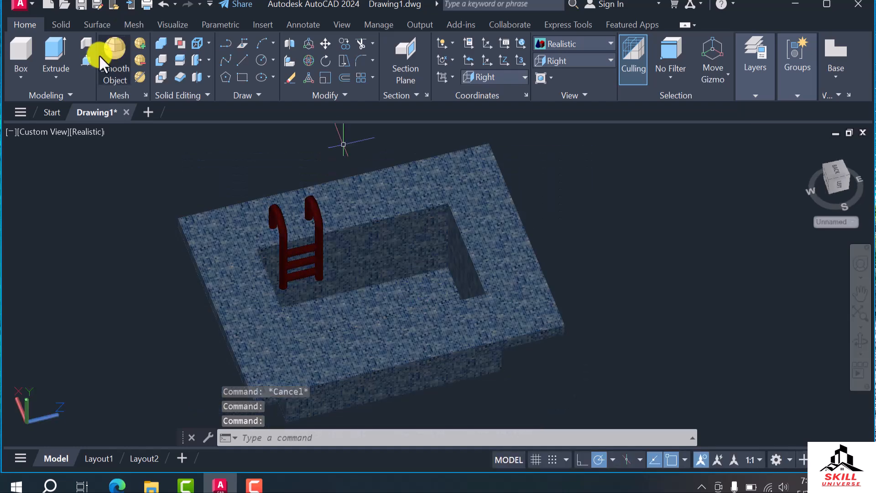
Switch to the Top view and create a planar surface covering the pool opening from one corner to the opposite corner
left_click(98, 23)
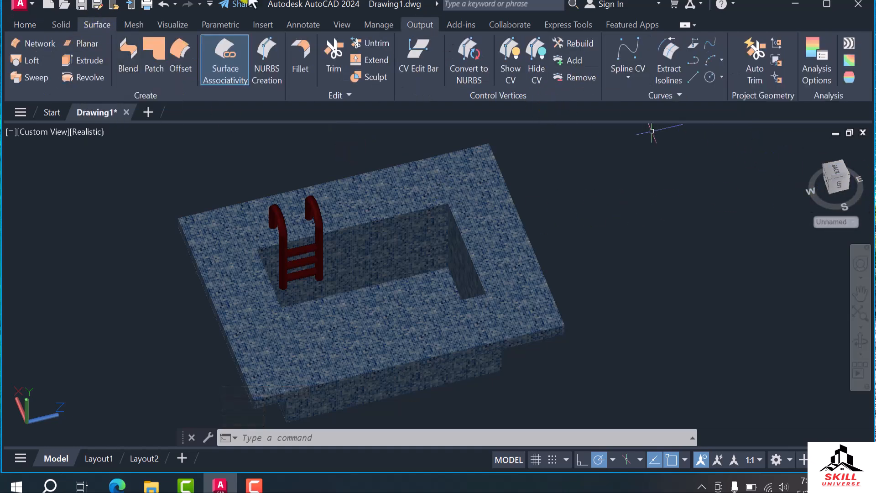
left_click(41, 25)
left_click(578, 61)
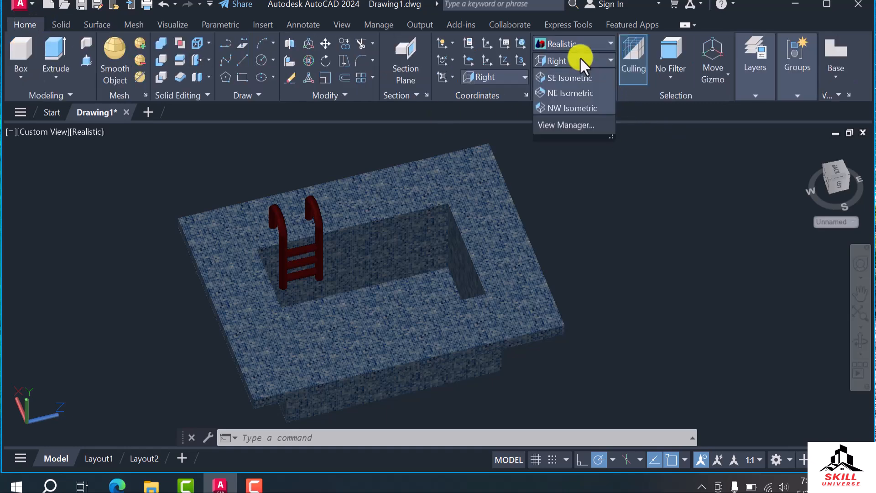
left_click(563, 76)
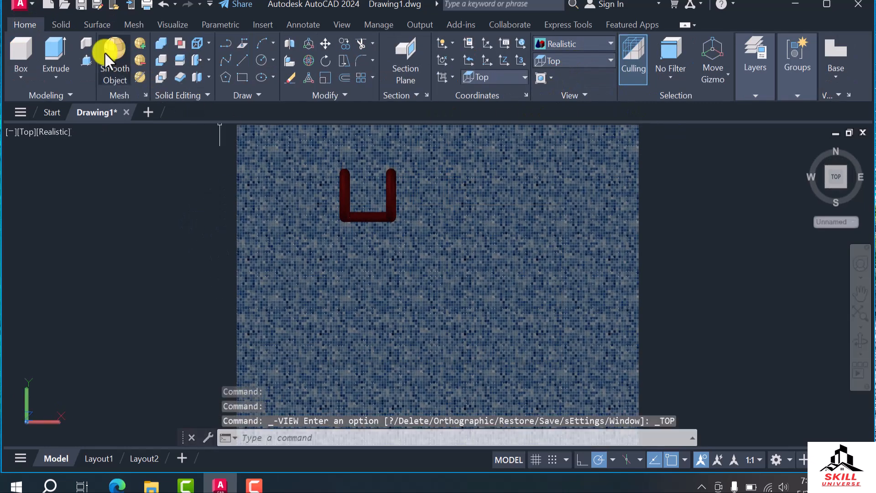
left_click(97, 26)
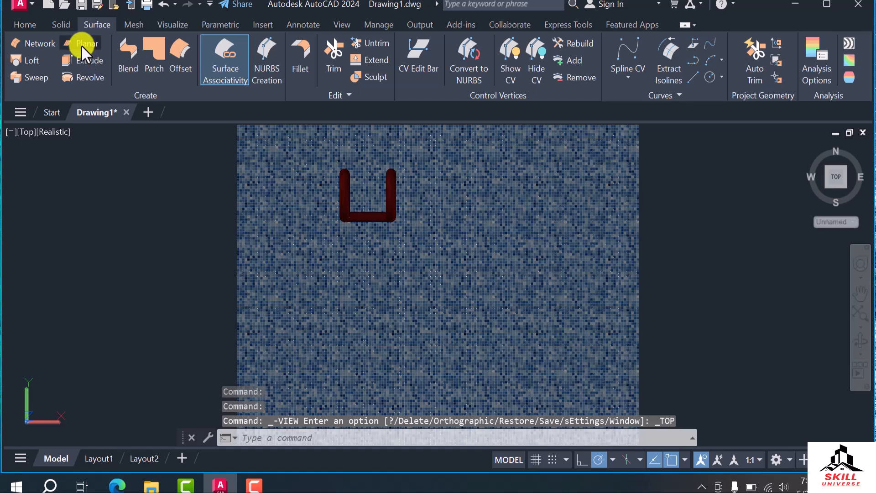
left_click(82, 43)
scroll(256, 228, "down", 3)
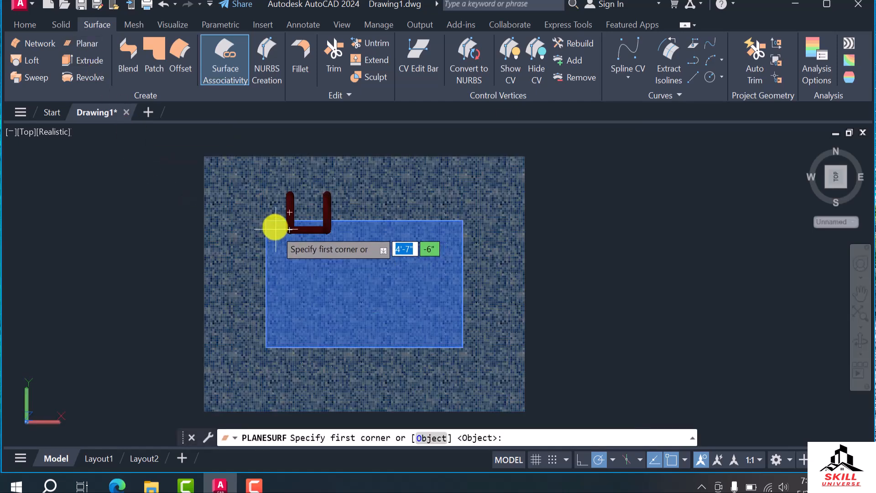
left_click(266, 221)
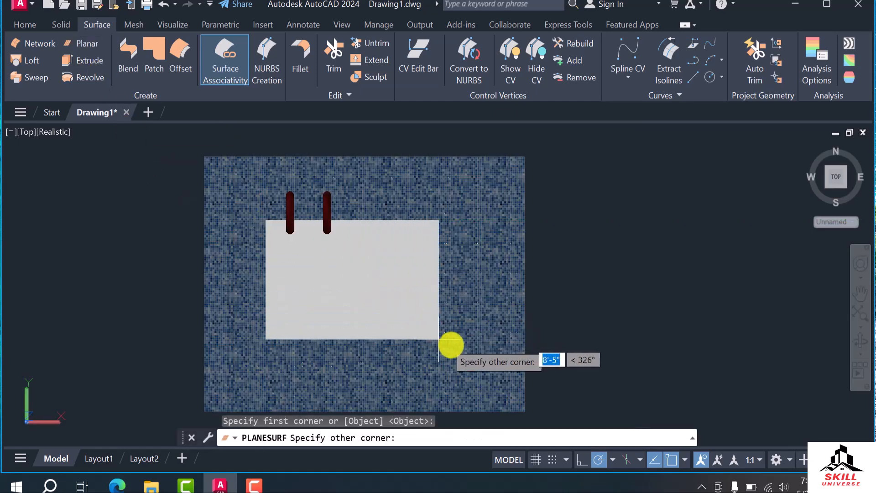
scroll(477, 365, "up", 6)
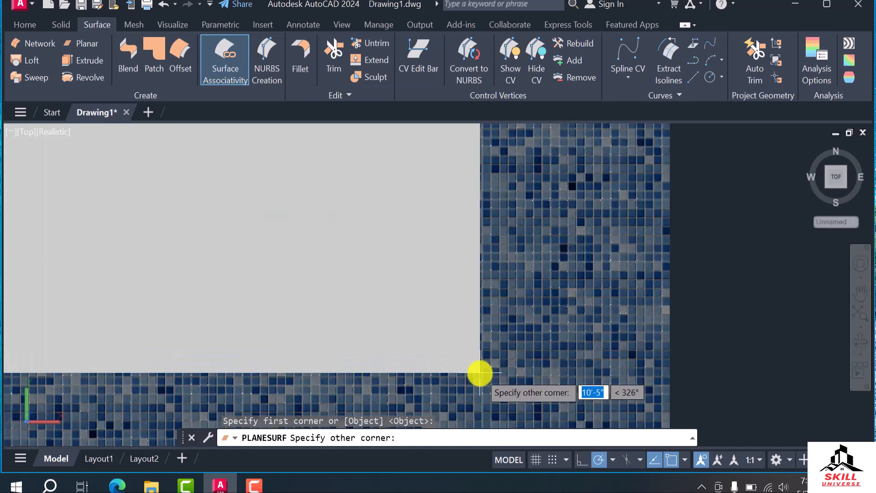
scroll(454, 319, "down", 5)
middle_click_drag(440, 333, 463, 249, "shift")
left_click(463, 247)
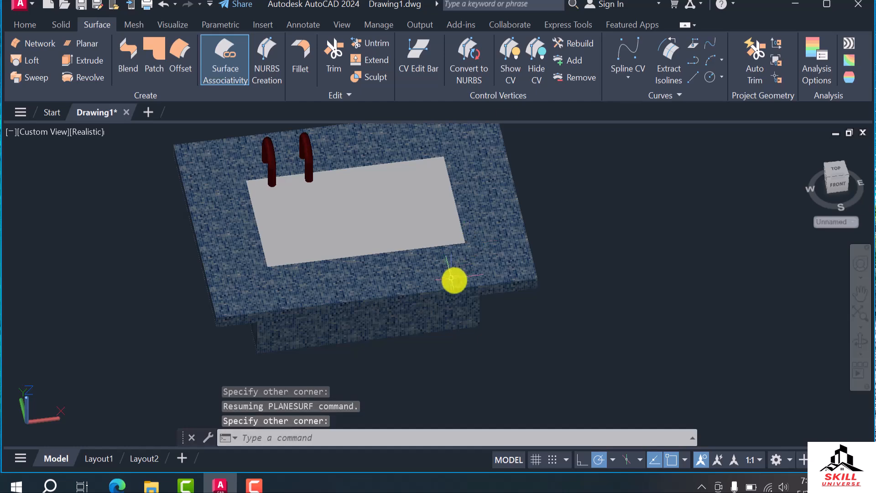
Move the planar surface vertically down about 11 inches into the pool, keeping it within the pool opening
left_click(340, 236)
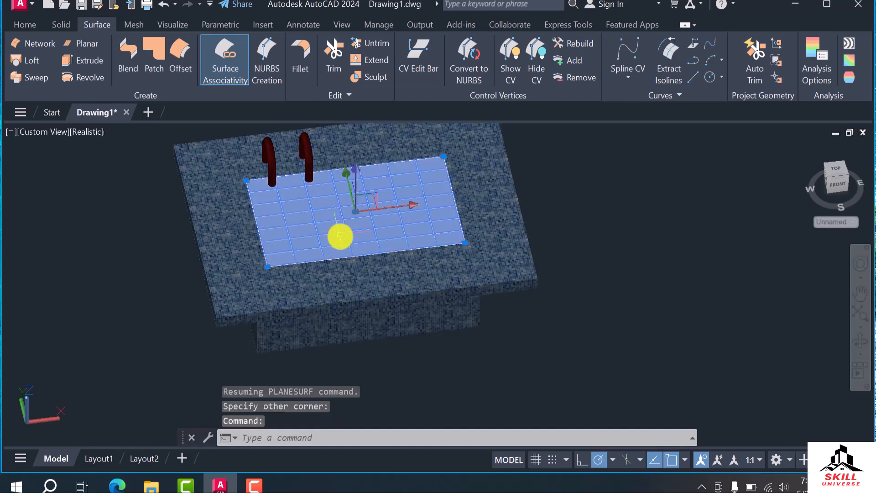
left_click(356, 211)
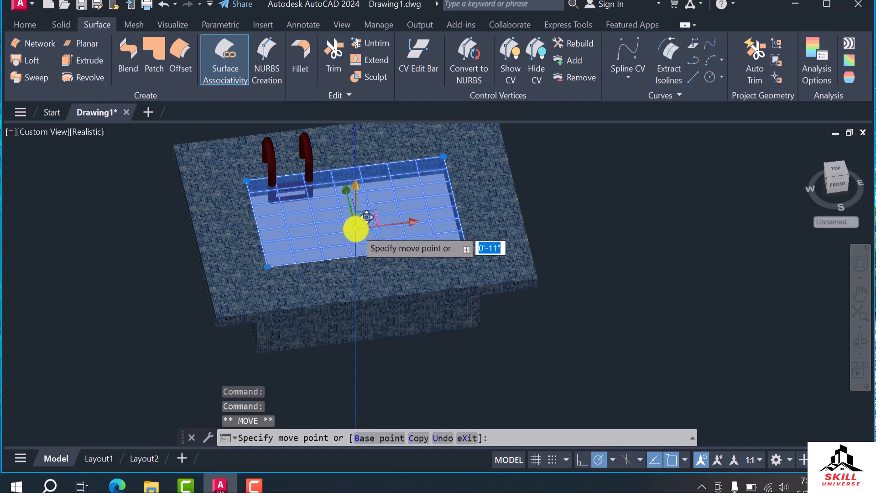
left_click(355, 228)
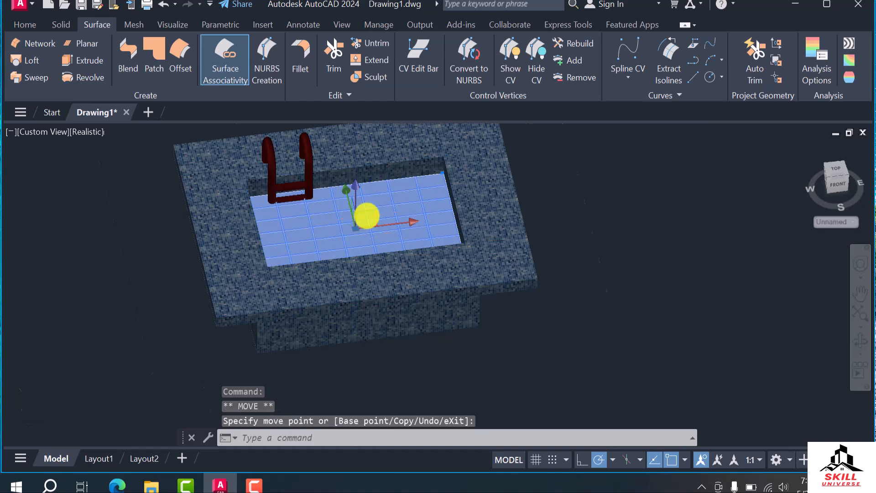
scroll(367, 216, "up", 2)
left_click(349, 229)
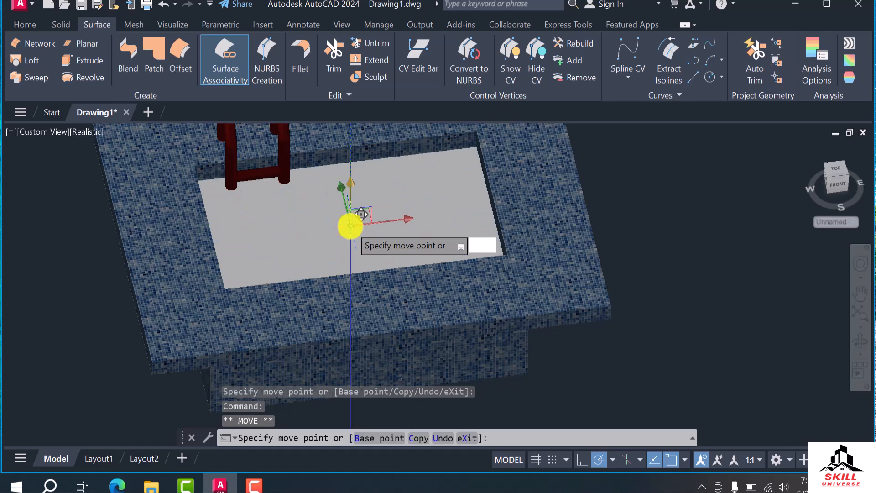
key("Escape")
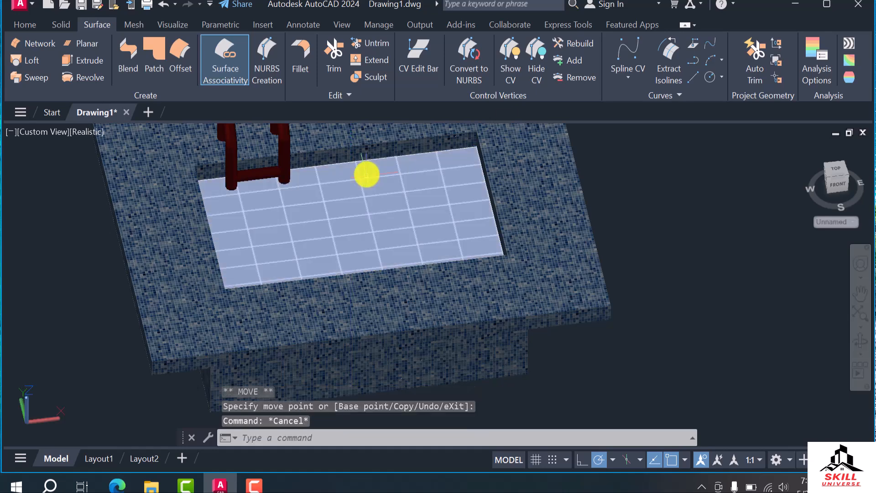
Select the planar surface, reopen the Materials Browser, and add the Swimming Pool material from the Liquid category to the document for editing
left_click(365, 181)
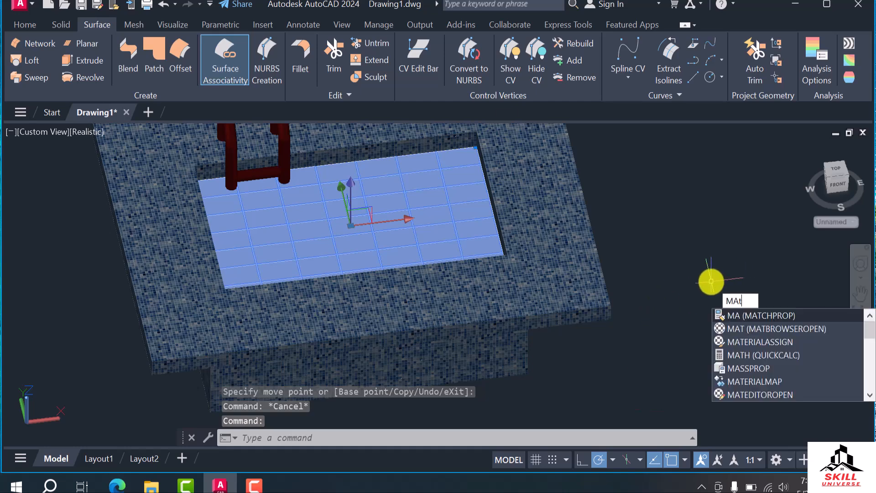
key("Return")
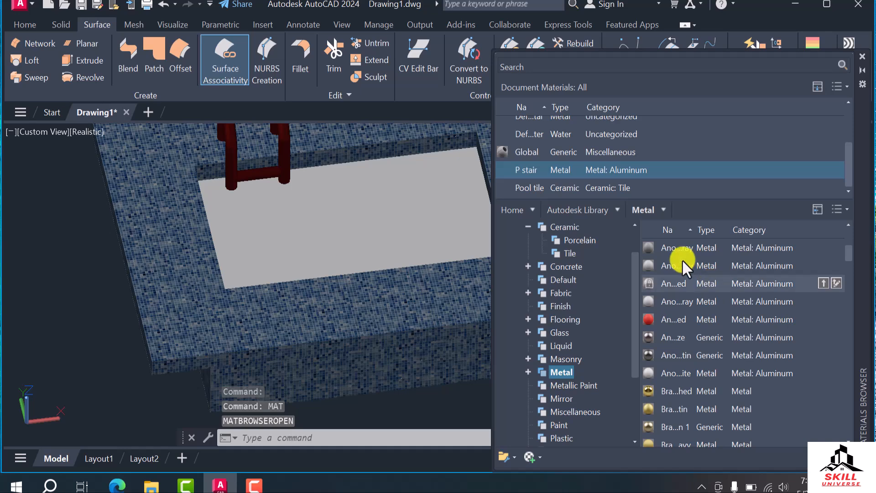
scroll(581, 315, "down", 4)
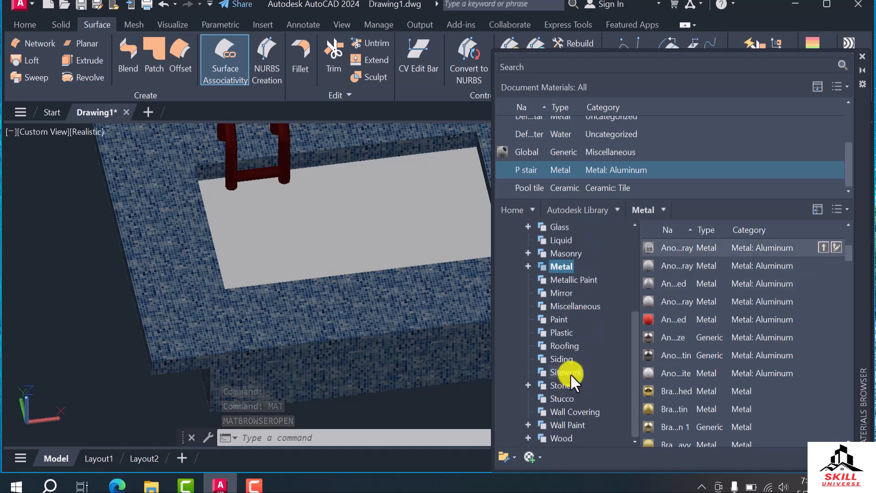
left_click(565, 372)
scroll(721, 338, "down", 6)
scroll(724, 365, "down", 3)
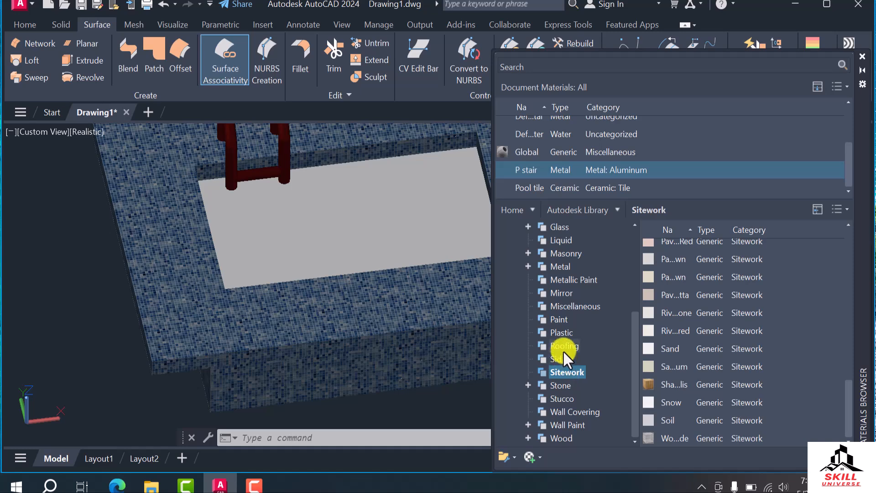
left_click(562, 239)
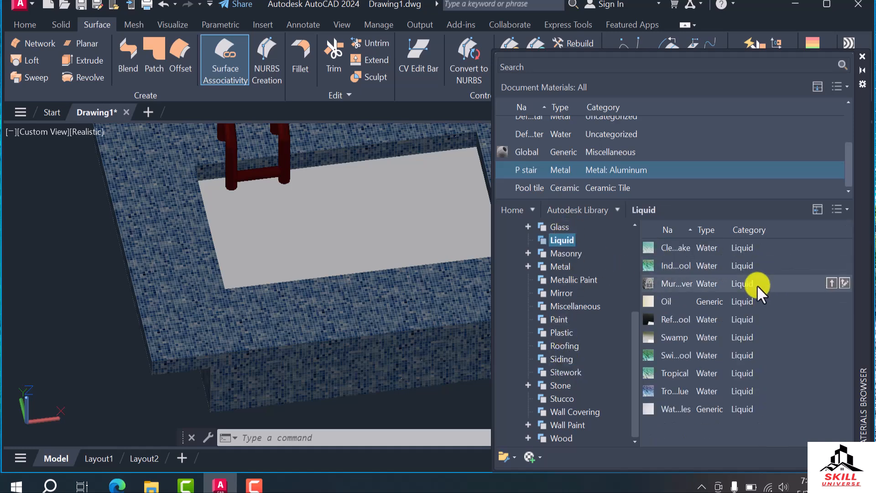
left_click(843, 354)
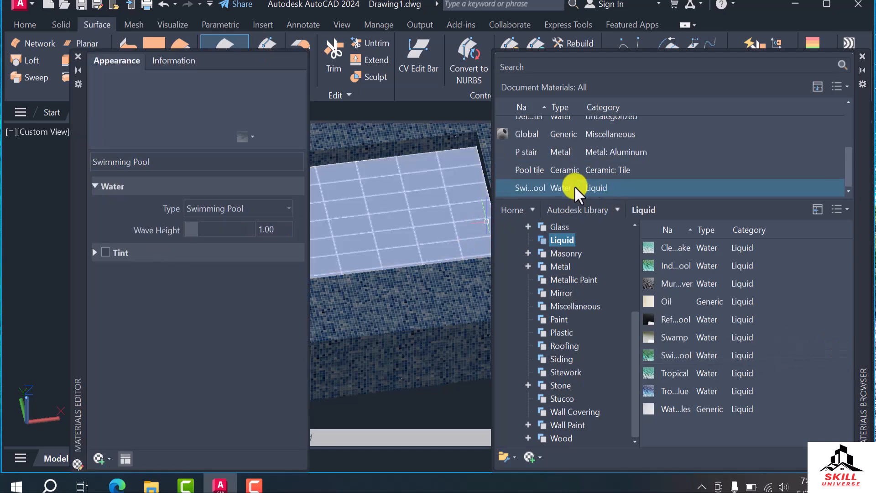
Assign the Swimming Pool liquid material to the planar surface inside the pool and close the Materials Editor
right_click(558, 186)
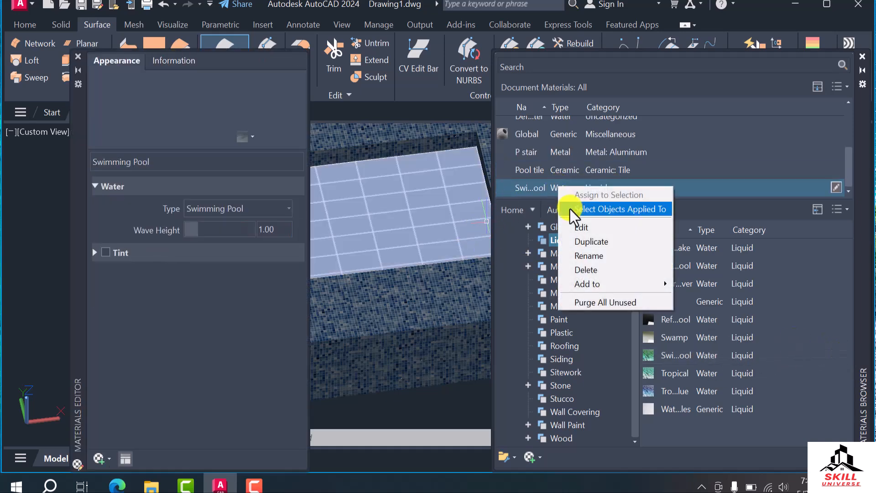
left_click(588, 256)
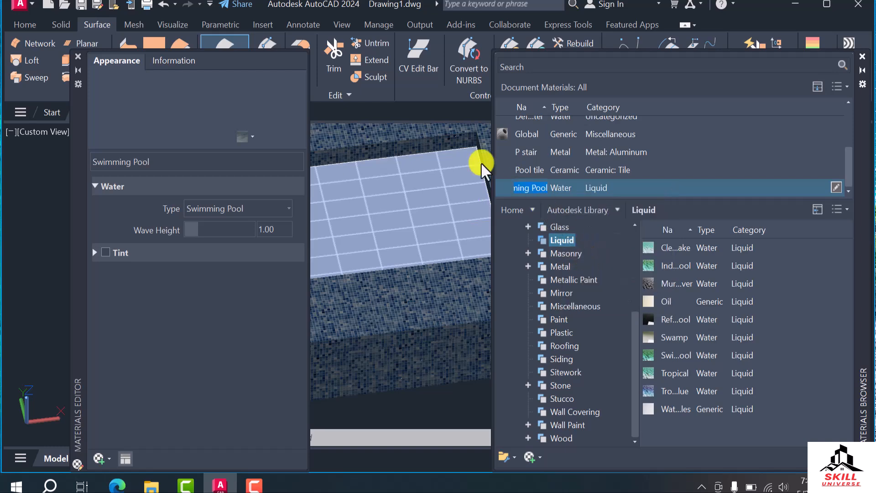
left_click(78, 56)
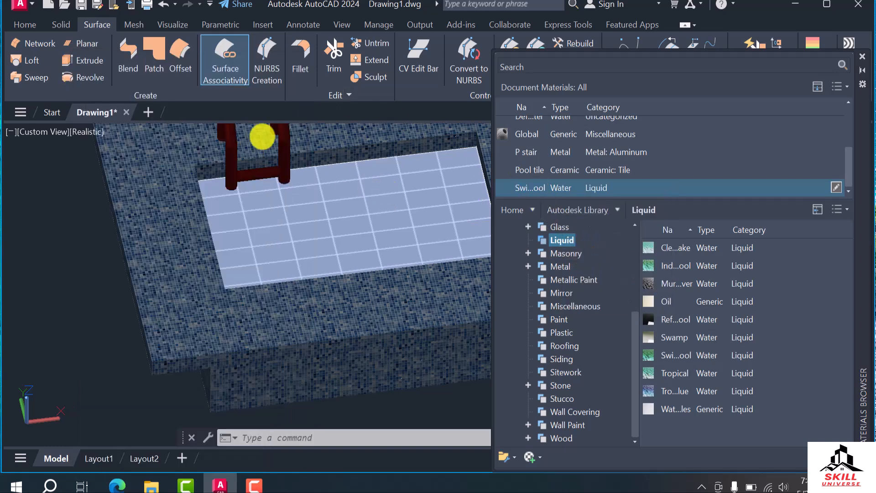
left_click(326, 235)
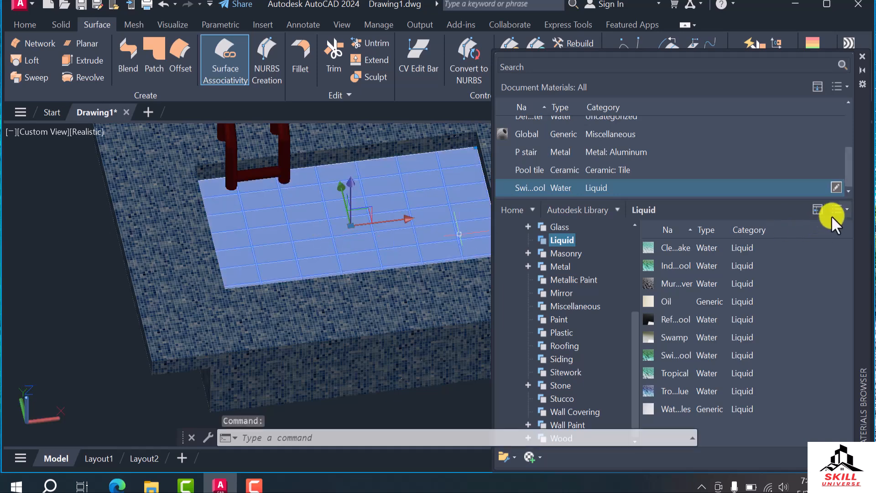
left_click(836, 187)
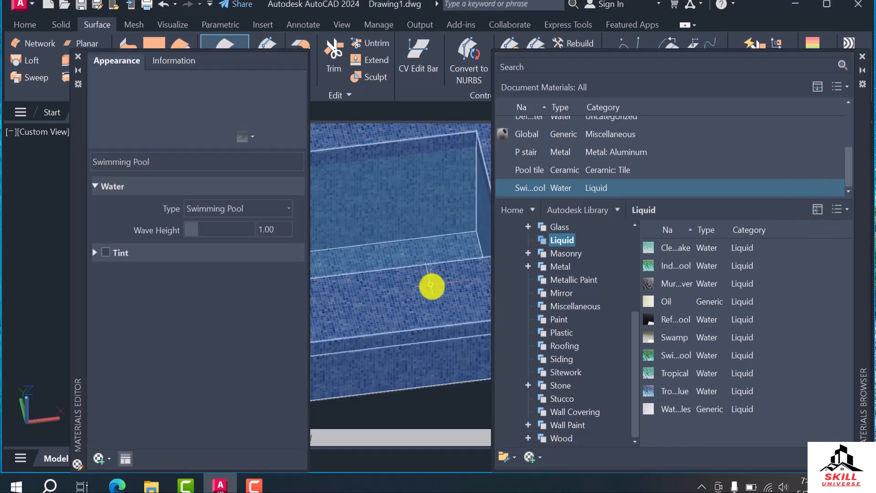
left_click(78, 56)
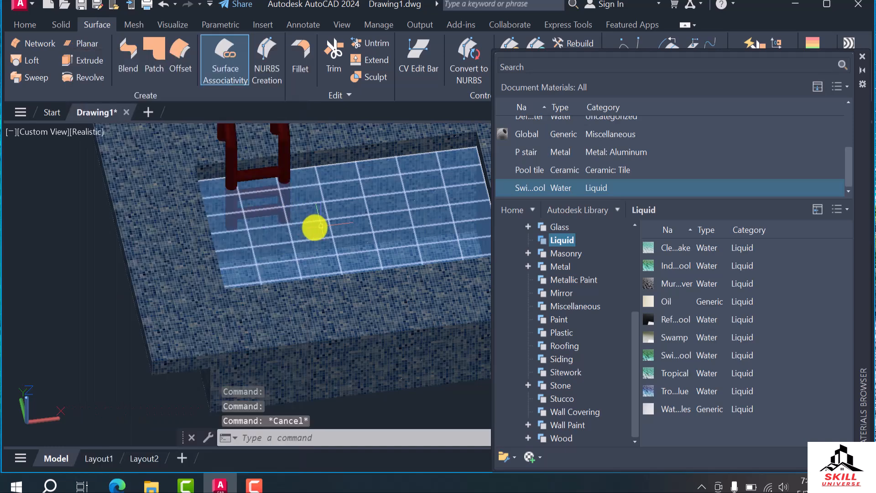
scroll(162, 263, "down", 3)
scroll(342, 263, "up", 2)
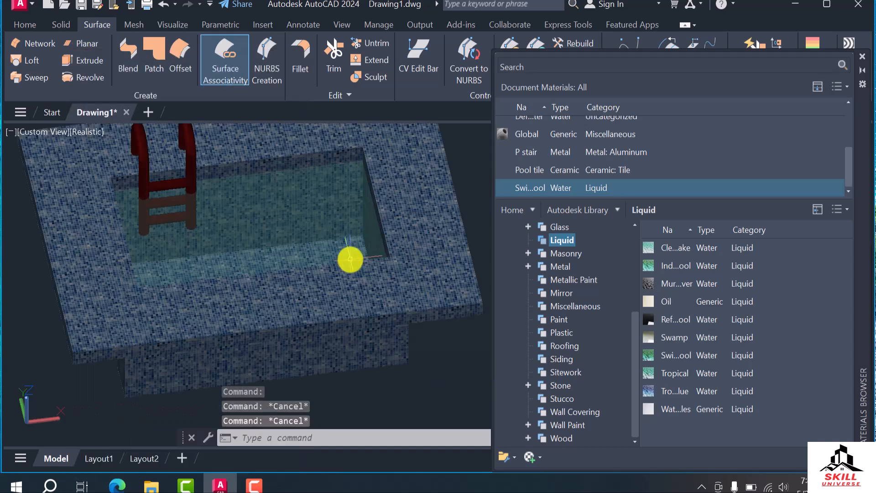
left_click(303, 199)
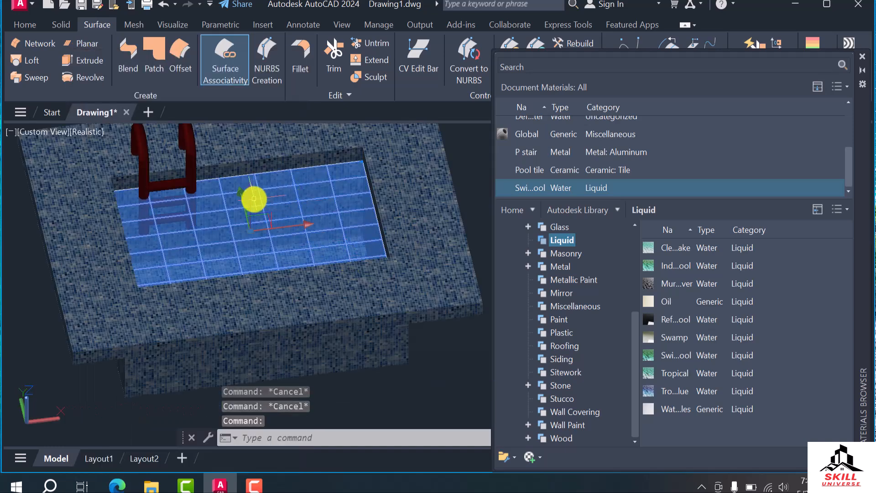
left_click(252, 198)
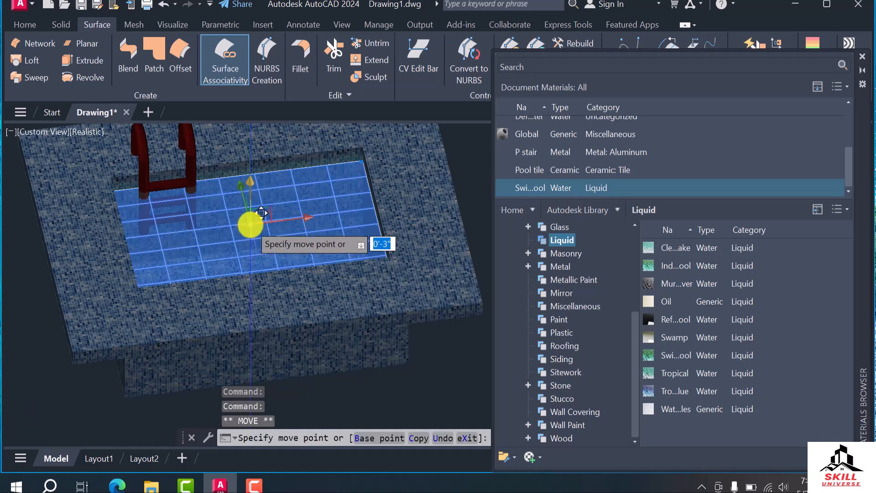
key("Escape")
Inspect the water surface from several angles and close the Materials Browser
scroll(284, 280, "down", 2)
middle_click_drag(312, 297, 264, 260, "shift")
scroll(261, 256, "up", 3)
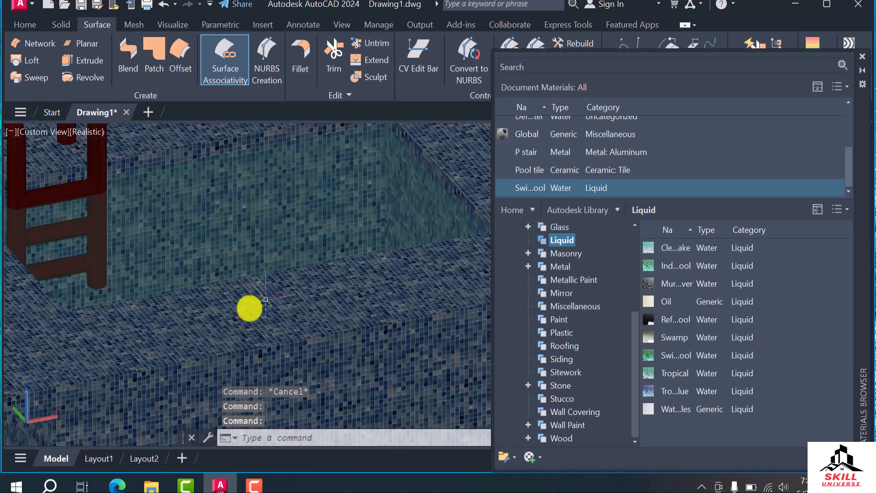
scroll(270, 320, "up", 2)
scroll(272, 330, "down", 6)
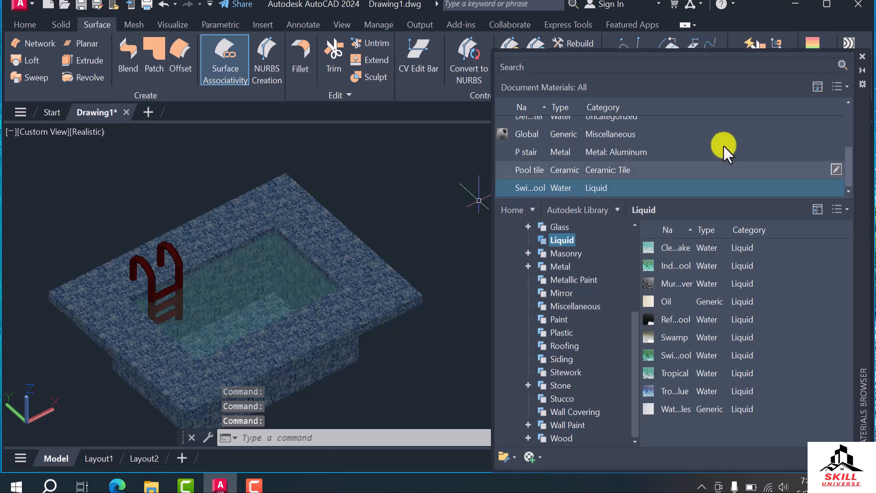
scroll(698, 151, "up", 1)
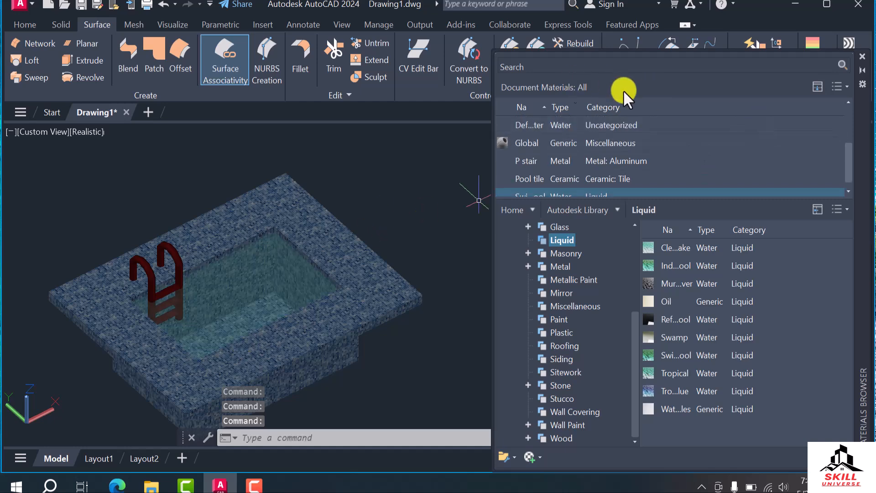
left_click(862, 57)
left_click(25, 24)
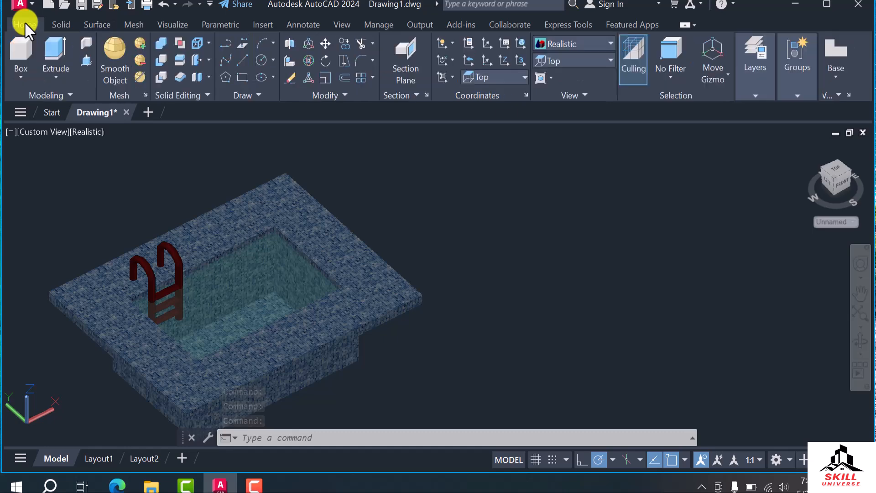
left_click(60, 25)
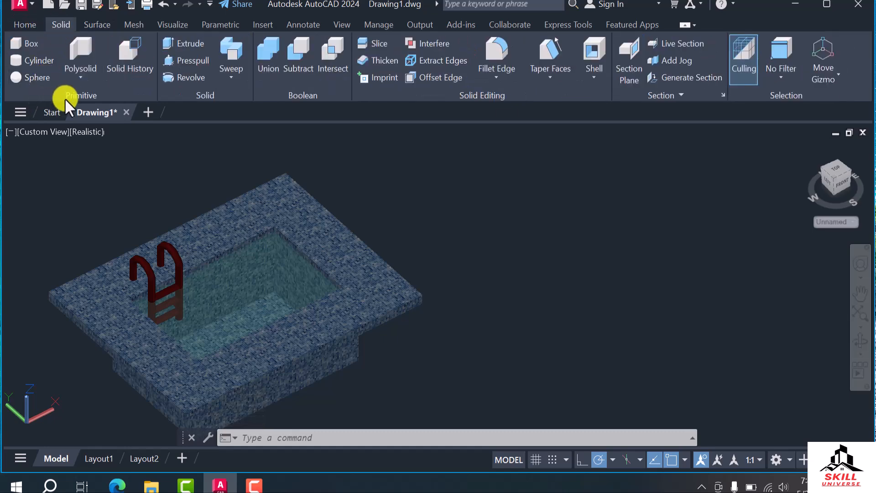
left_click(81, 79)
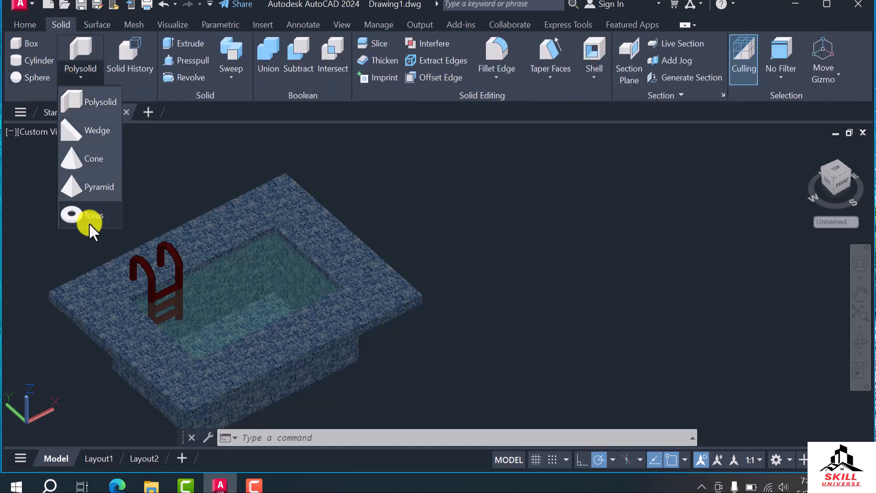
scroll(261, 283, "up", 6)
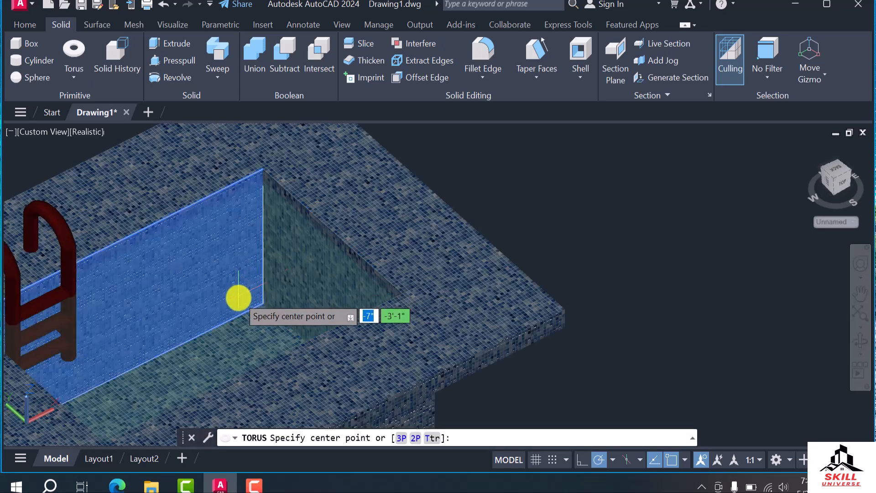
left_click(251, 331)
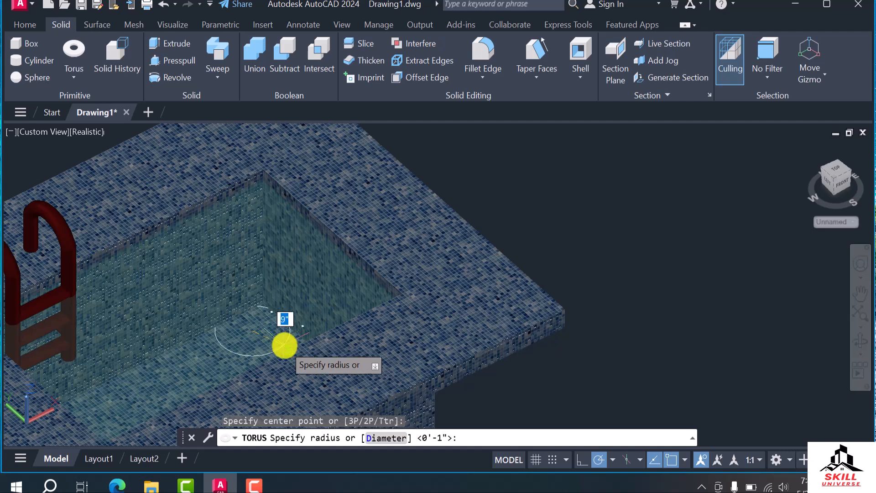
left_click(285, 344)
scroll(231, 259, "down", 6)
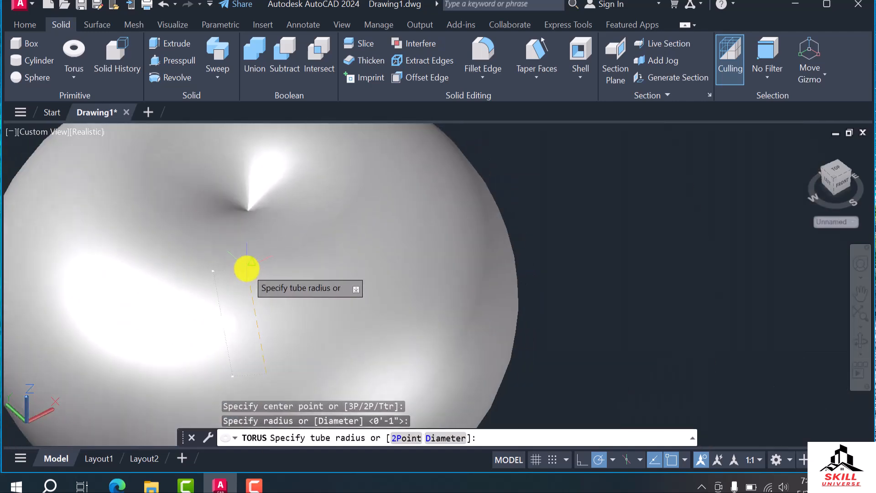
scroll(247, 265, "up", 5)
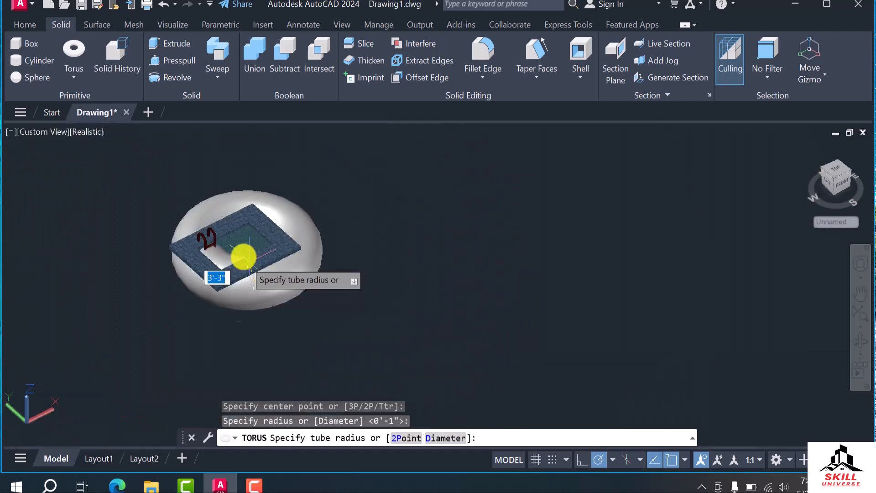
scroll(261, 294, "down", 4)
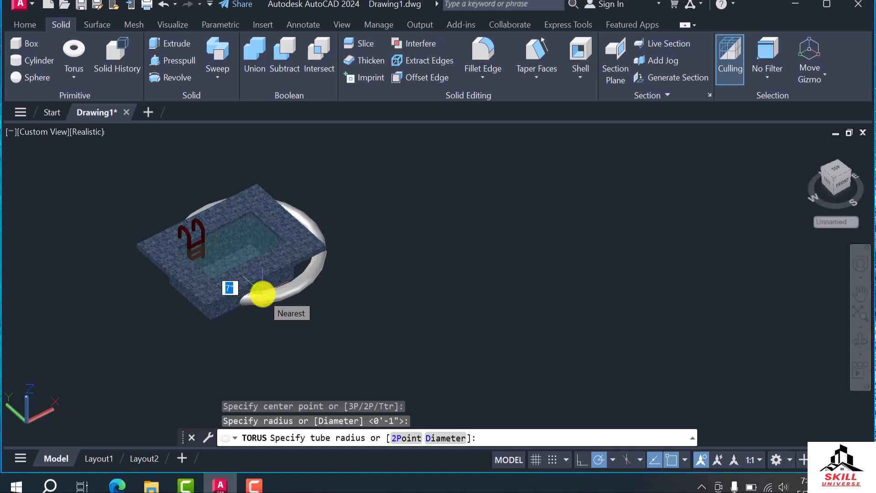
key("Escape")
scroll(254, 269, "down", 2)
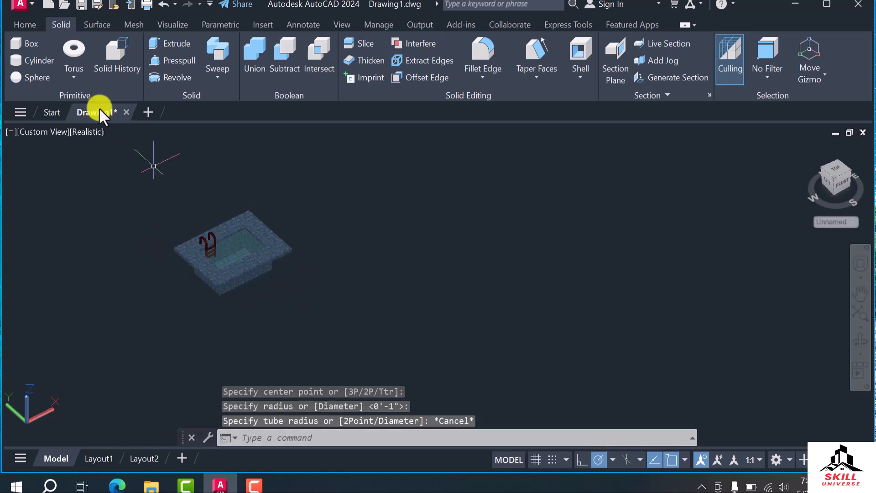
Create a torus in the empty space beside the pool with a radius of about 1'-3" and a tube radius of about 4"
left_click(73, 56)
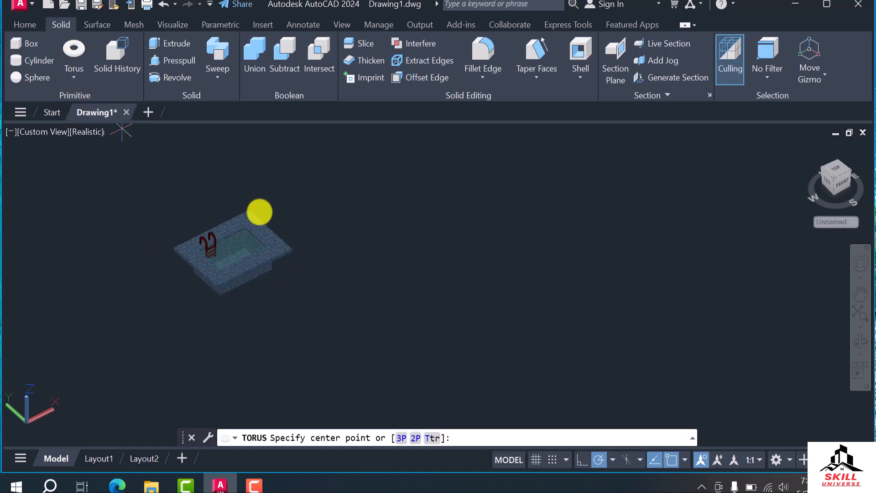
left_click(360, 273)
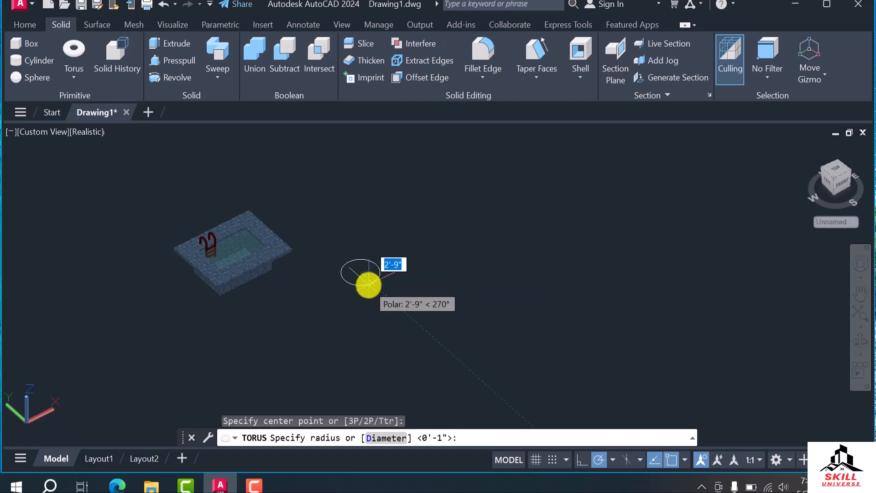
scroll(368, 282, "up", 2)
scroll(360, 272, "up", 2)
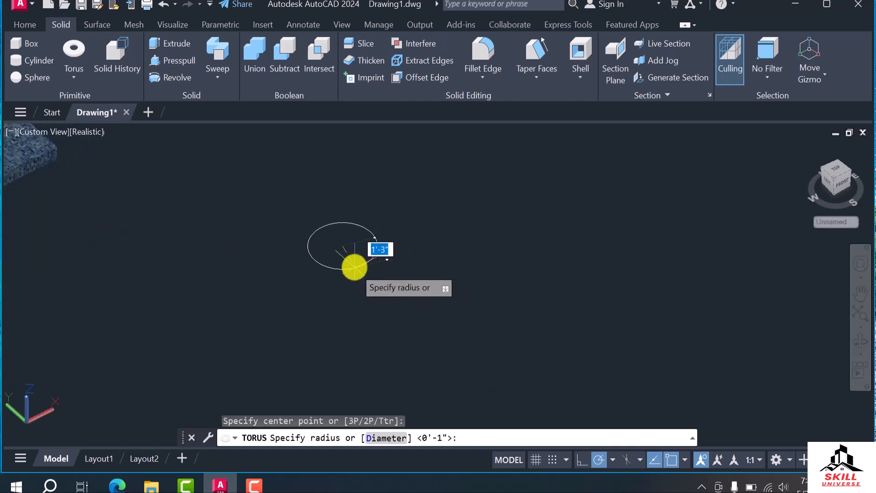
left_click(350, 265)
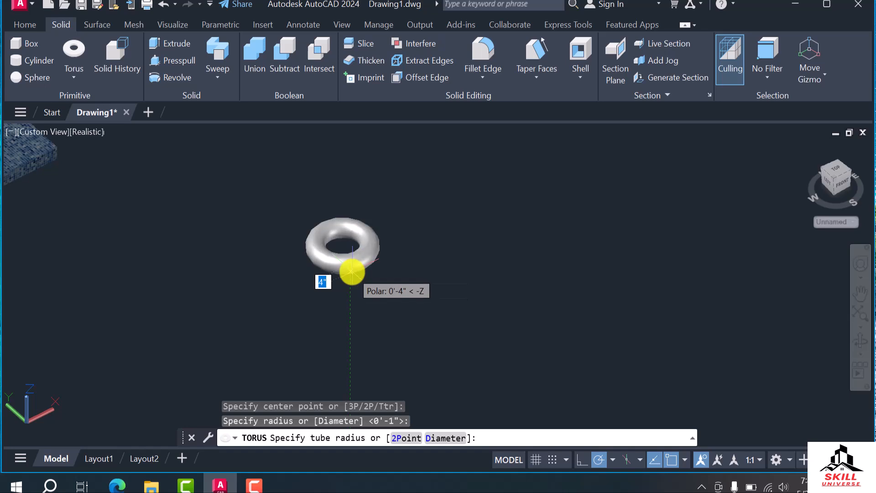
left_click(351, 272)
scroll(388, 287, "down", 3)
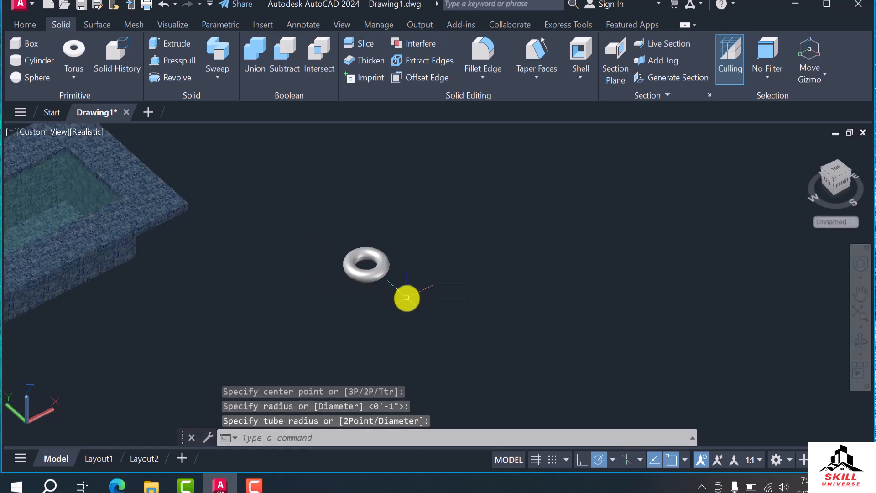
scroll(433, 308, "up", 1)
Move the torus by its center from beside the pool into the pool opening
left_click(416, 287)
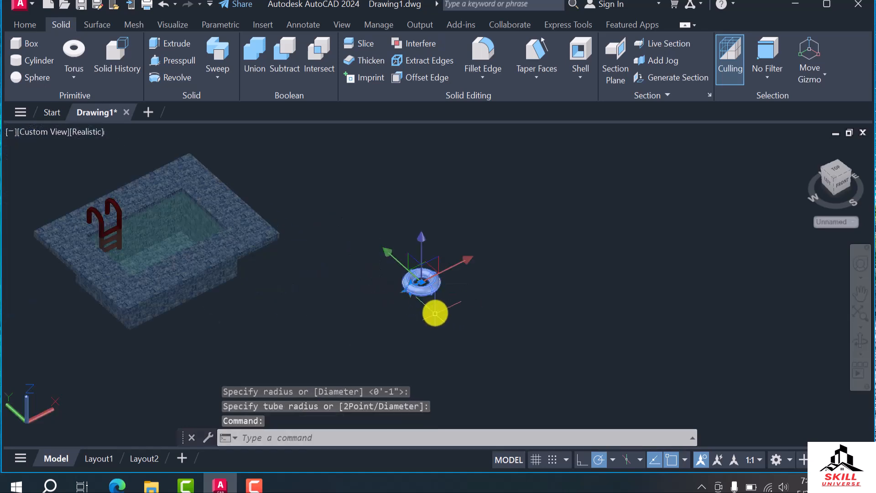
key("Return")
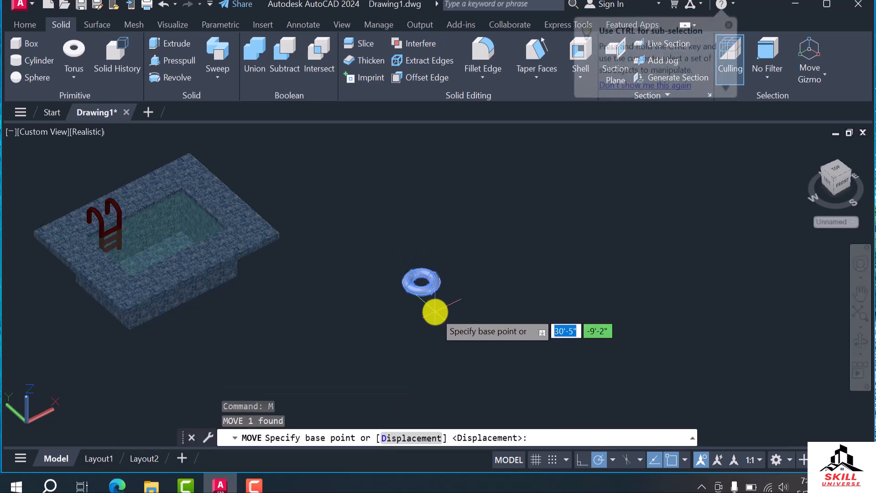
left_click(420, 282)
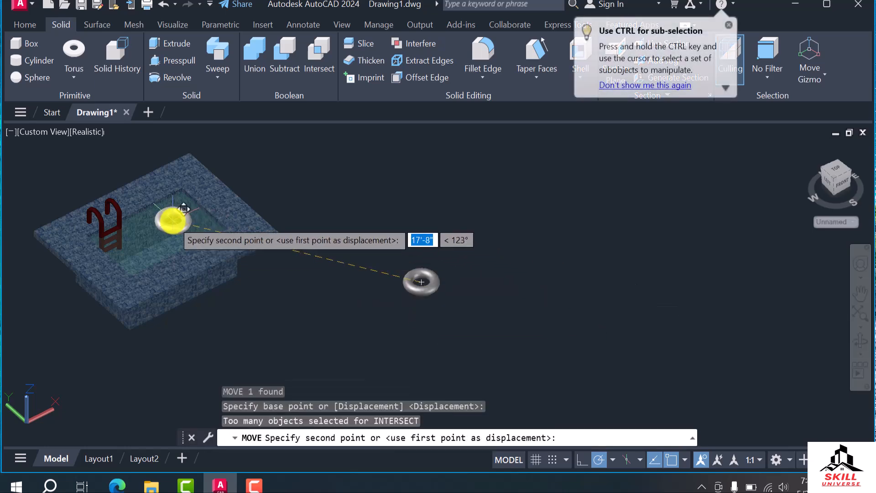
left_click(167, 211)
key("Escape")
scroll(215, 239, "up", 3)
Try to move the torus vertically toward the water surface
left_click(189, 225)
left_click(175, 180)
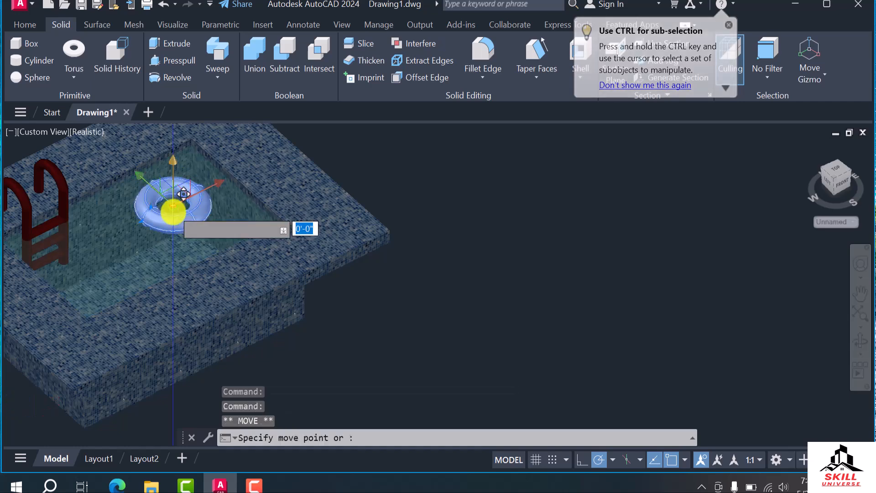
left_click(174, 214)
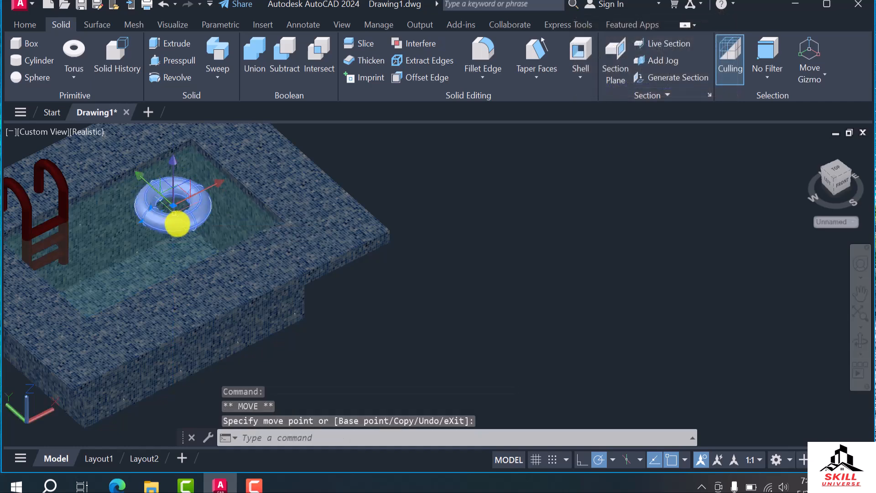
scroll(178, 231, "up", 5)
key("Escape")
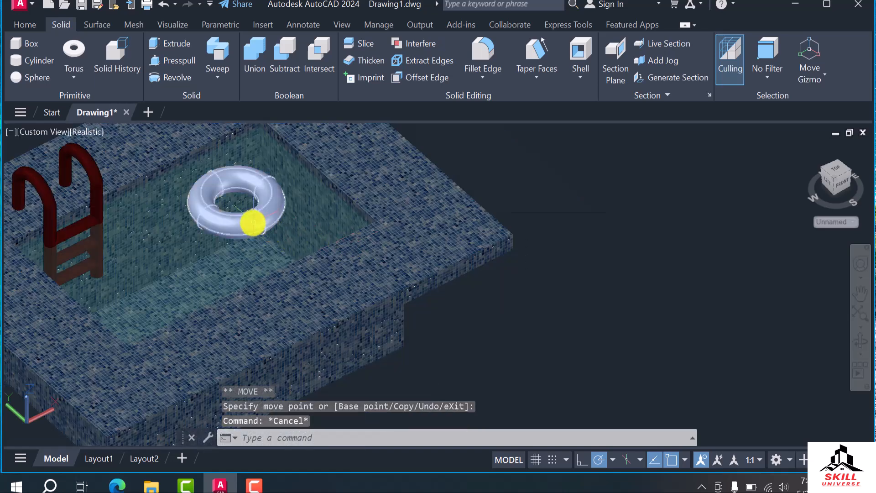
Show the pool and torus from the front in the 2D Wireframe visual style
left_click(252, 223)
scroll(457, 295, "down", 5)
middle_click_drag(381, 283, 621, 271, "shift")
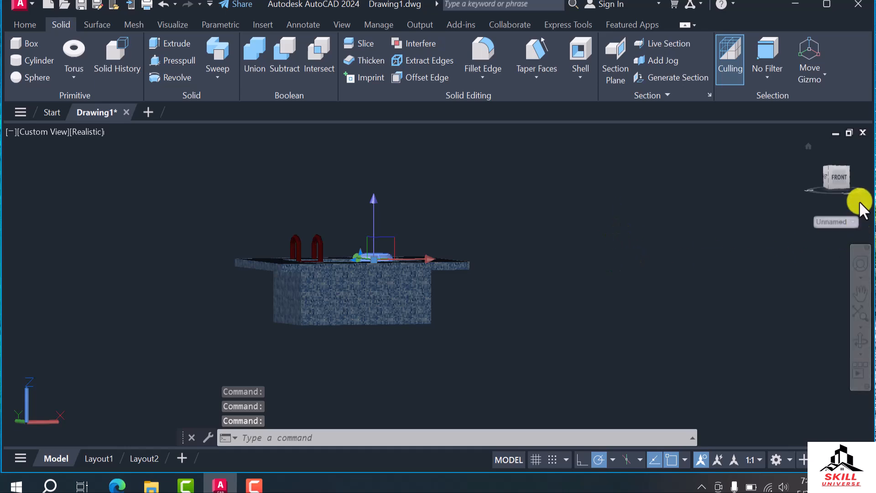
left_click(838, 178)
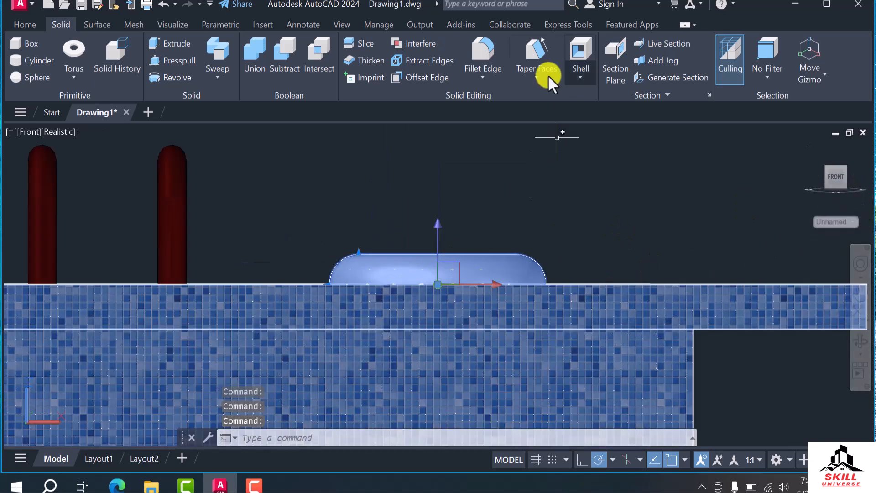
left_click(22, 24)
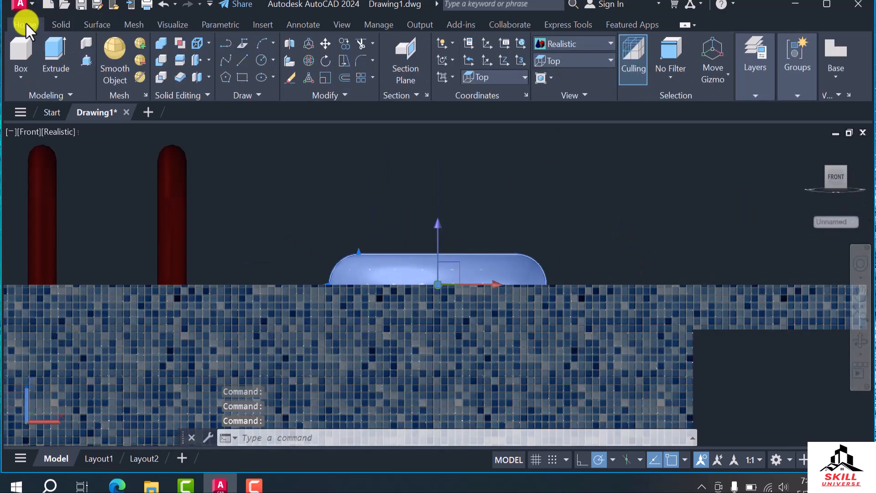
left_click(582, 45)
left_click(553, 68)
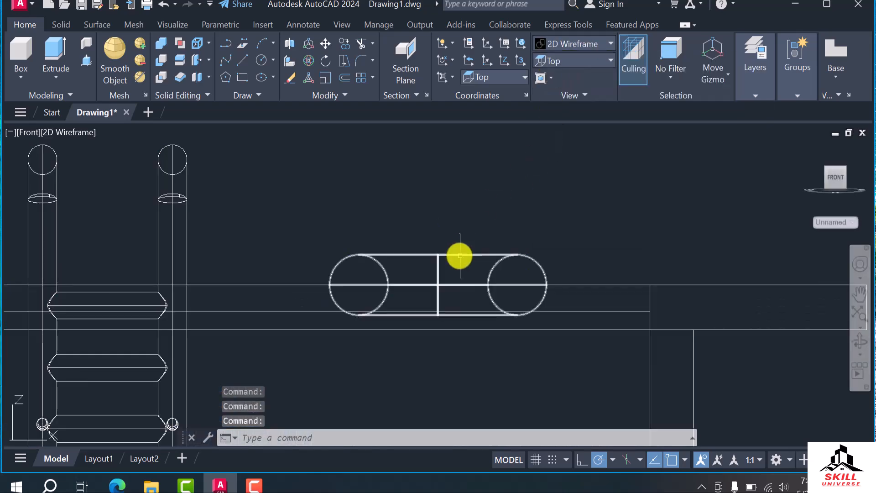
Move the torus by its center straight down to the level of the pool rim's underside
scroll(472, 294, "up", 2)
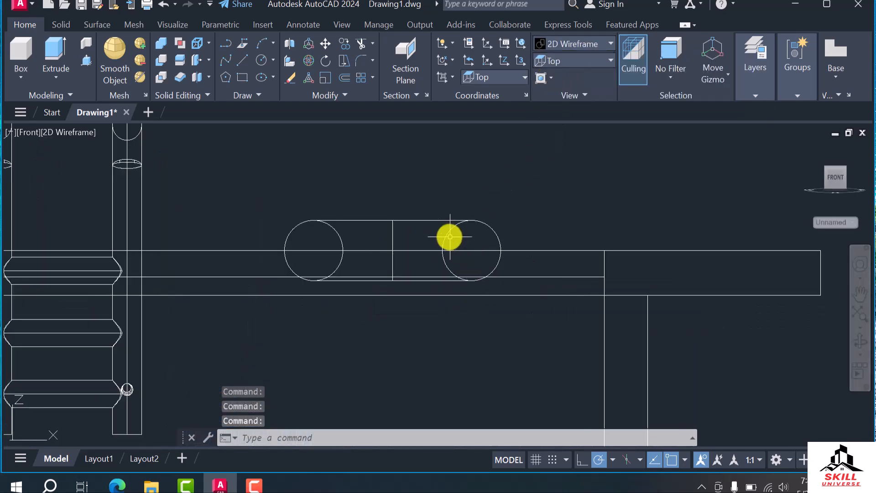
left_click(445, 235)
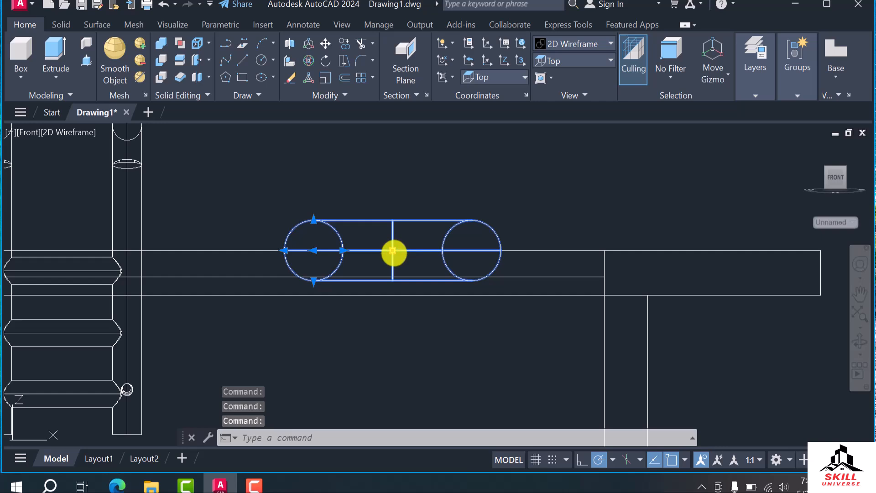
left_click(393, 251)
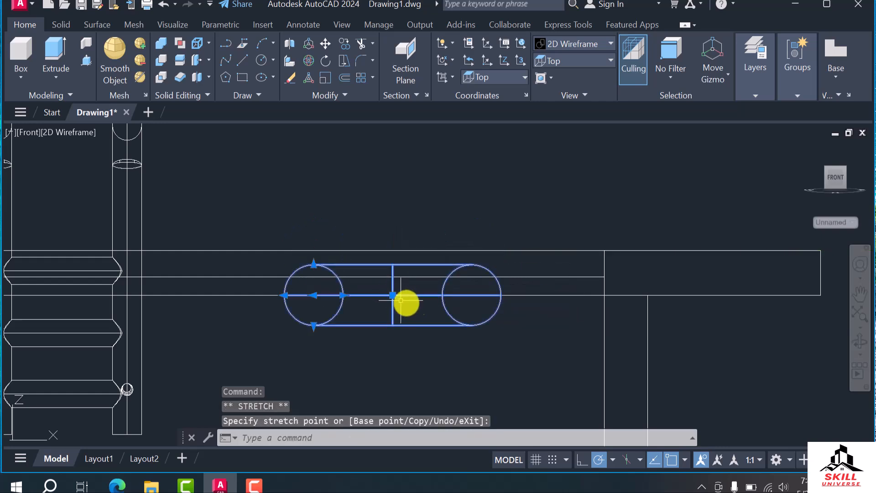
Restore the Realistic visual style and view the pool and displaced torus from above
scroll(402, 302, "down", 4)
mouse_move(422, 312)
middle_mouse_down("shift")
mouse_move(428, 340)
mouse_move(203, 126)
middle_mouse_up("shift")
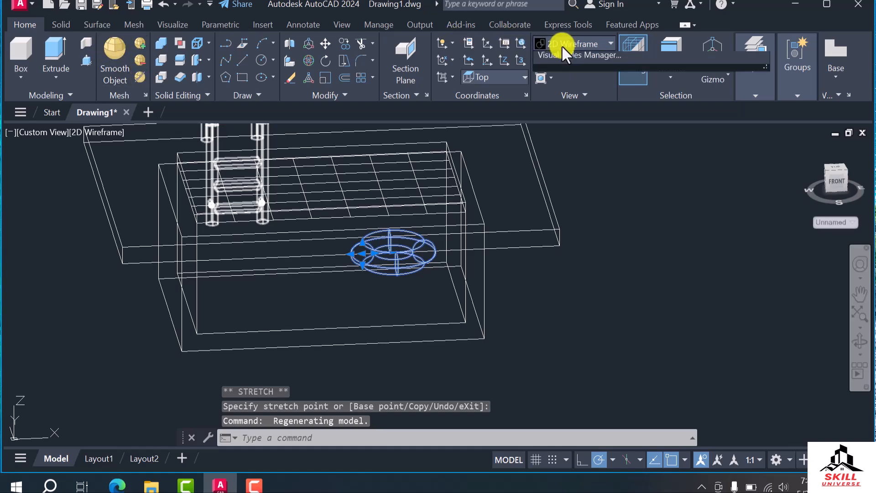
left_click(562, 44)
left_click(734, 84)
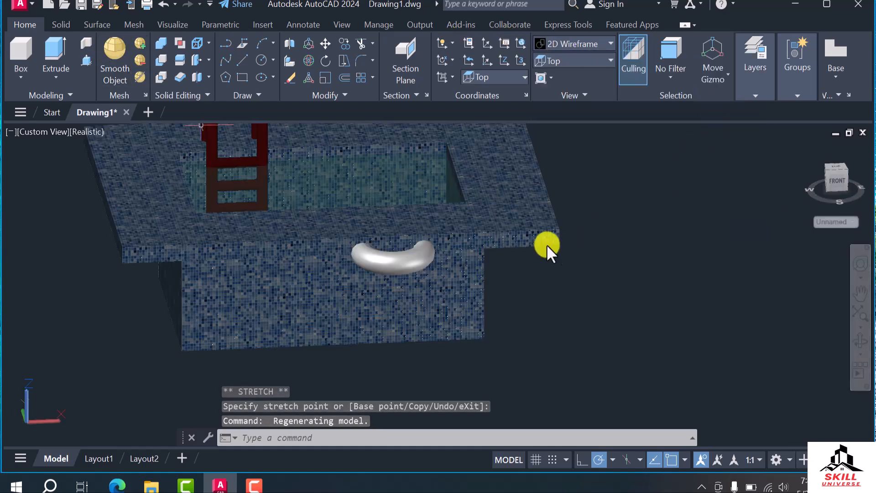
key("Escape")
key("Escape")
scroll(475, 328, "down", 2)
middle_click_drag(450, 355, 576, 415, "shift")
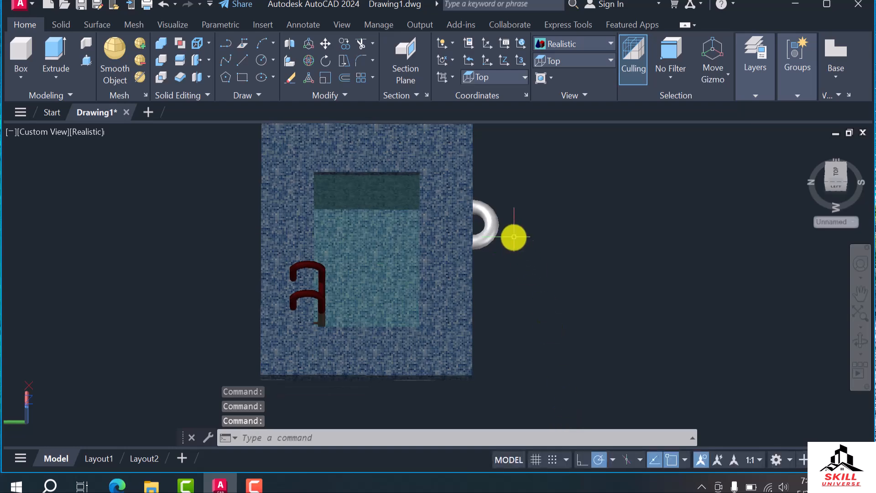
Move the torus along the Y axis from outside the pool back into the water area
left_click(489, 234)
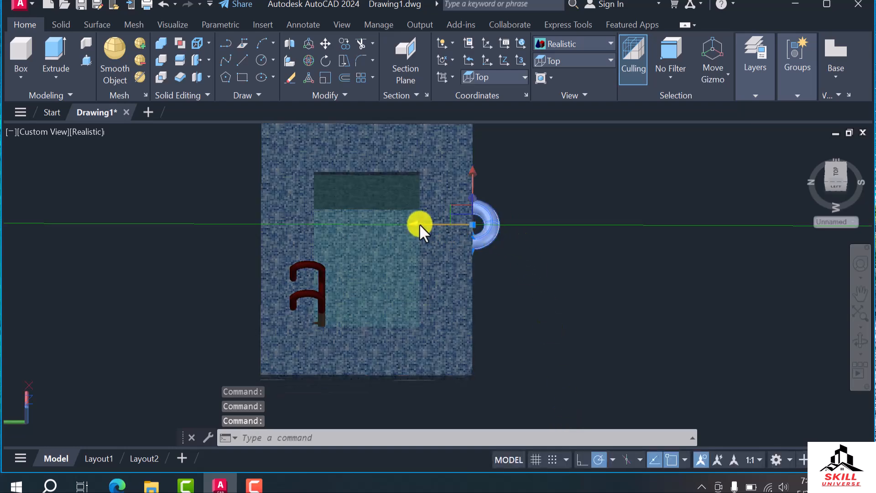
left_click(419, 224)
left_click(376, 217)
left_click(571, 283)
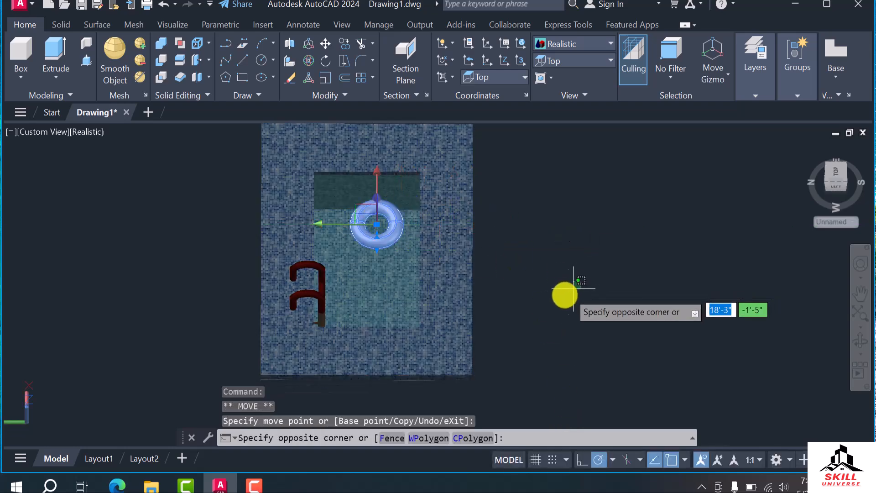
key("Escape")
key("Escape")
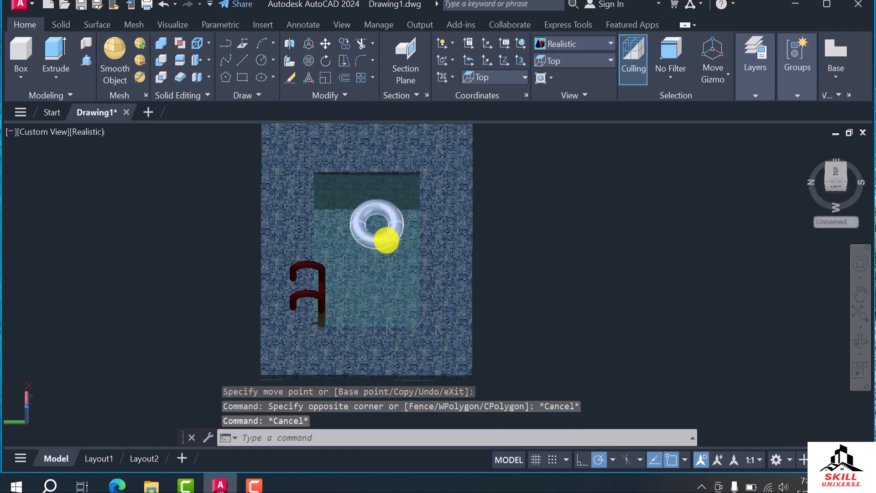
Open the Materials Browser and add the Pink material from the Paint category to the document materials
left_click(385, 237)
type("ma")
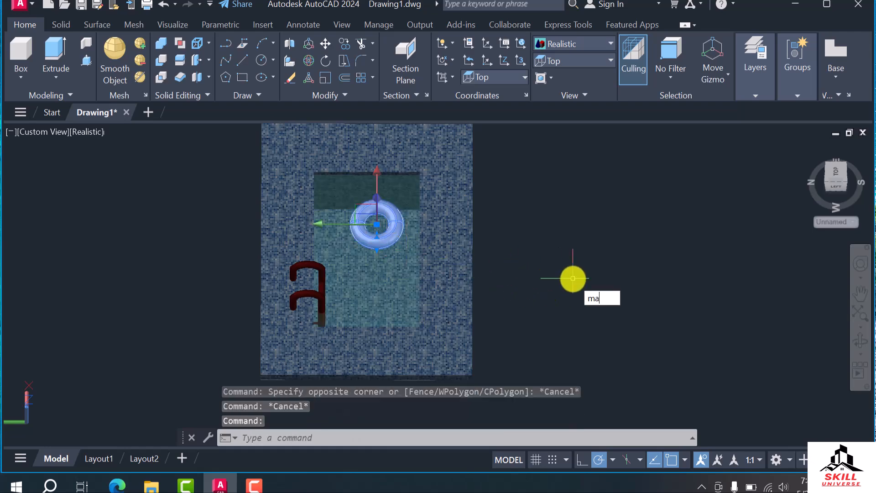
type("t")
key("Return")
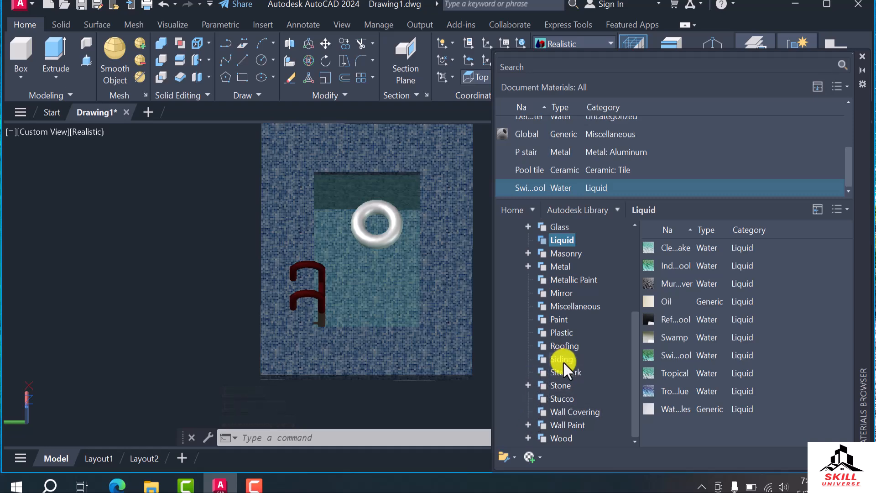
left_click(548, 319)
left_click(391, 231)
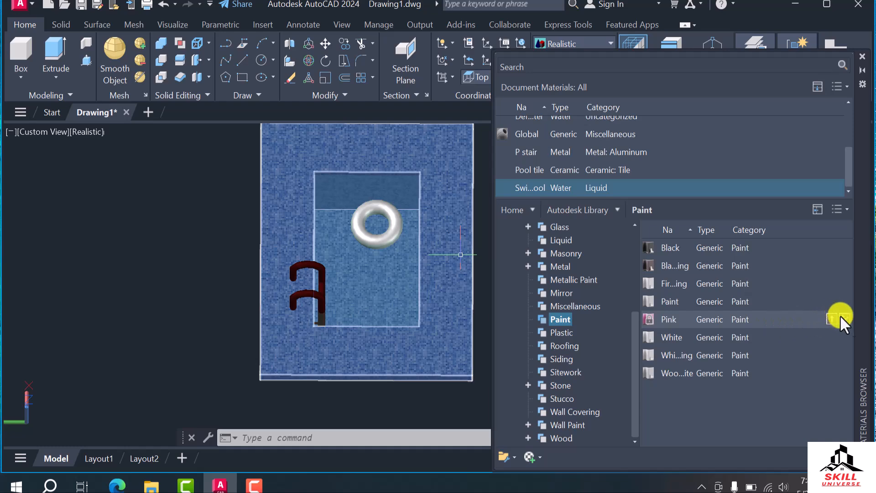
left_click(846, 319)
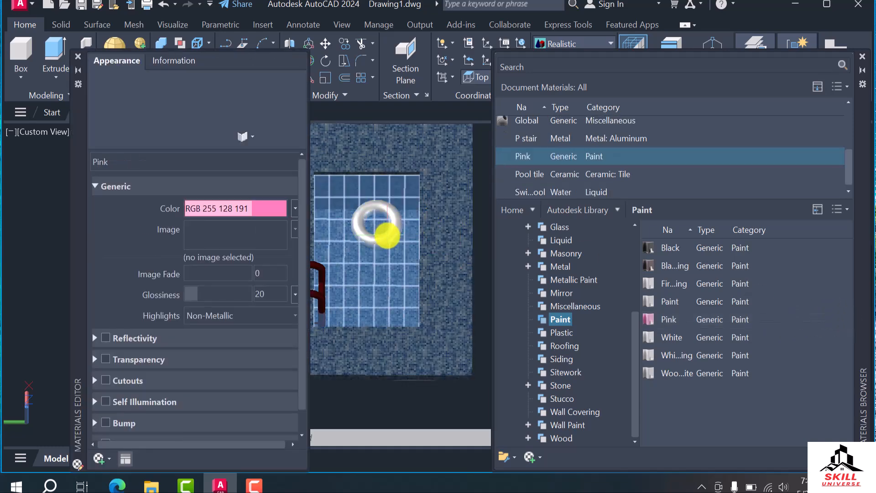
Apply the Pink paint material to the torus and close the Materials Editor and Materials Browser
left_click(388, 235)
left_click(831, 153)
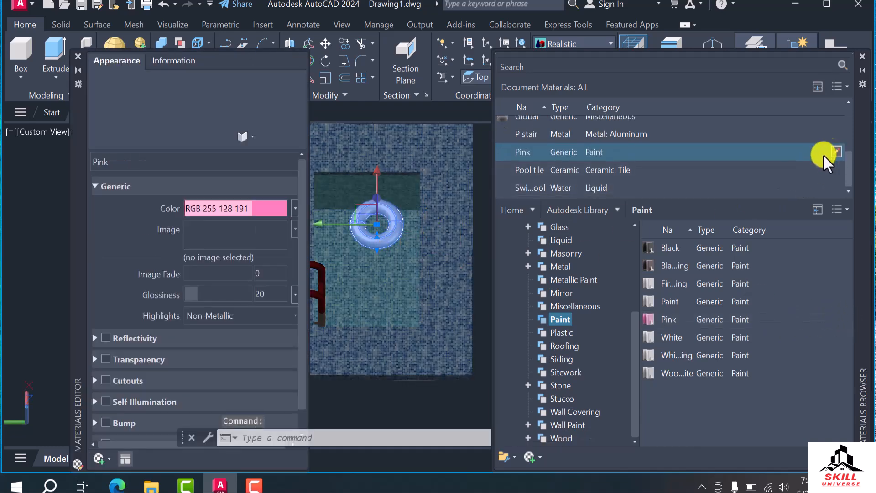
left_click(77, 56)
key("Escape")
key("Escape")
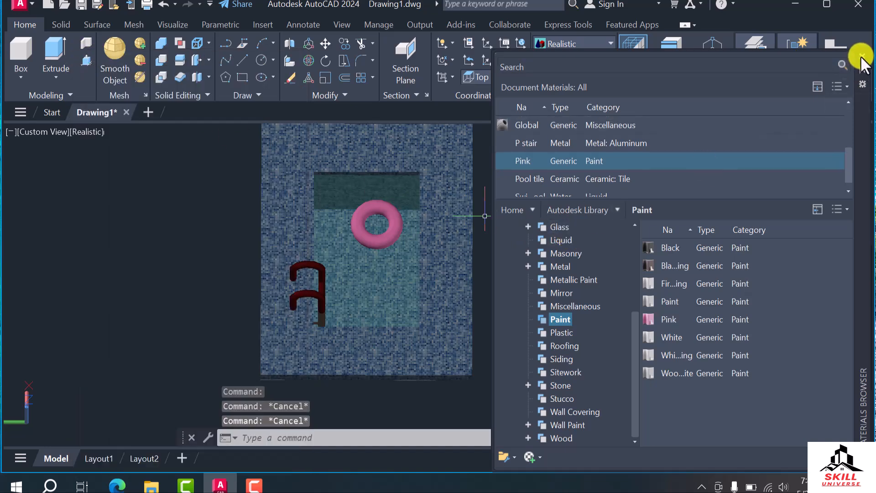
left_click(863, 57)
Render the pool from an angled overhead view without installing the Medium Images Library
scroll(402, 258, "down", 5)
middle_click_drag(424, 319, 338, 319, "shift")
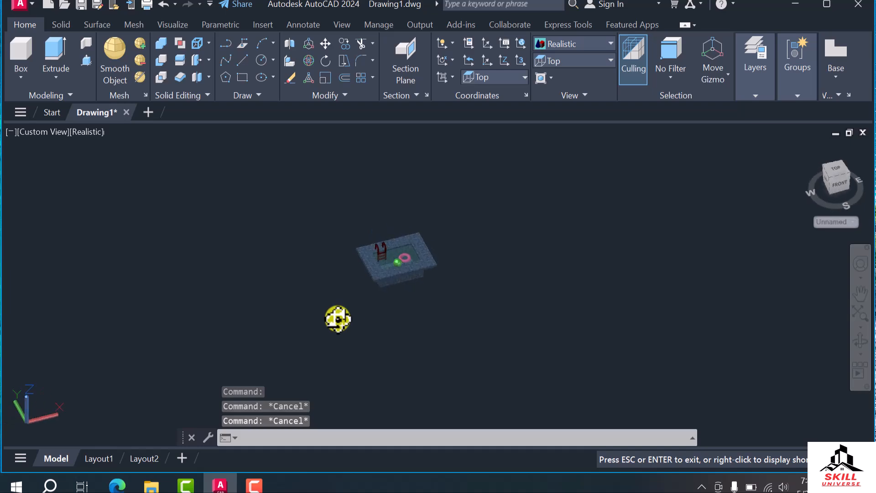
scroll(407, 274, "up", 5)
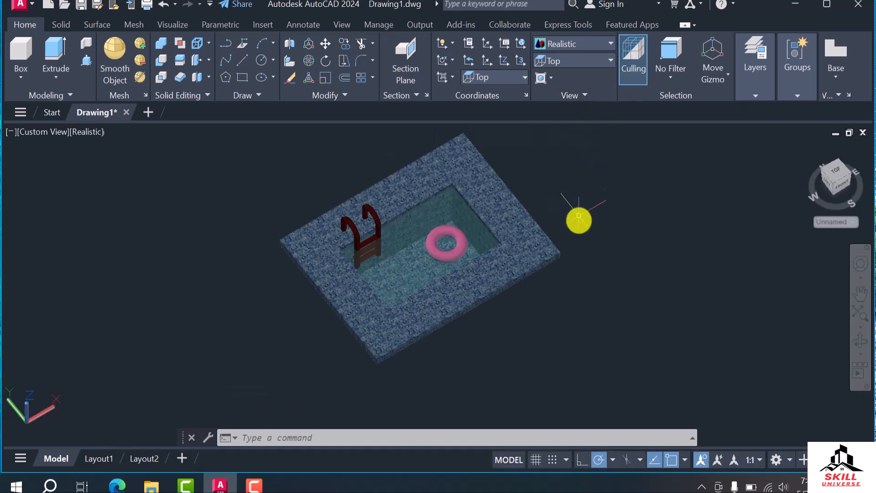
type("RR")
key("Return")
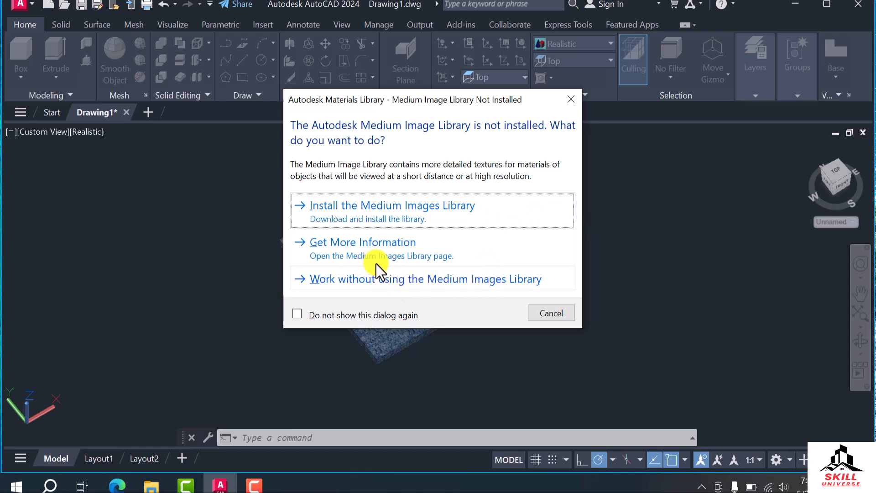
left_click(550, 312)
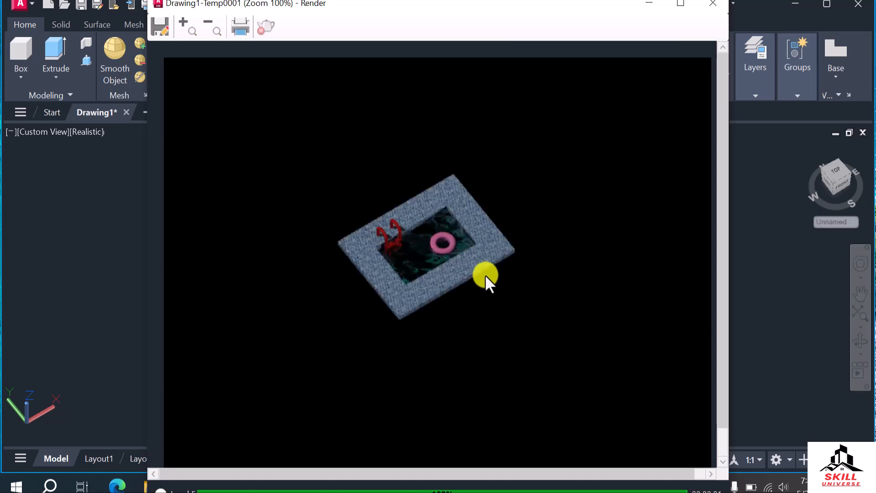
Examine the rendered pool, ladder and swim ring up close, and close the render window
scroll(511, 218, "up", 2)
scroll(511, 218, "down", 2)
scroll(393, 168, "up", 1)
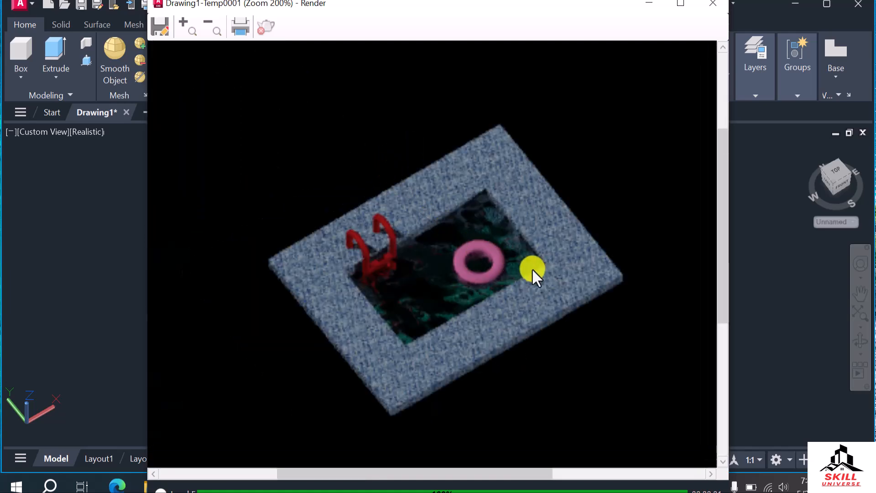
left_click(712, 4)
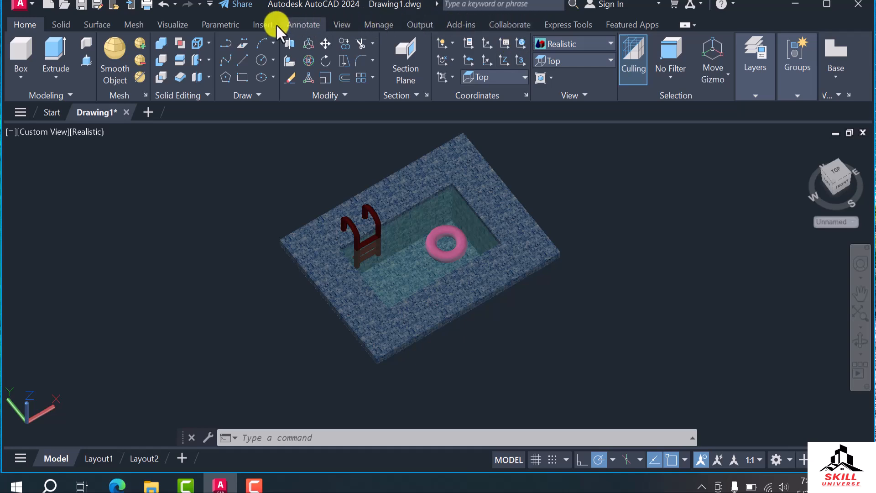
Render the enlarged pool view with the High render preset and close the library information web page
left_click(174, 24)
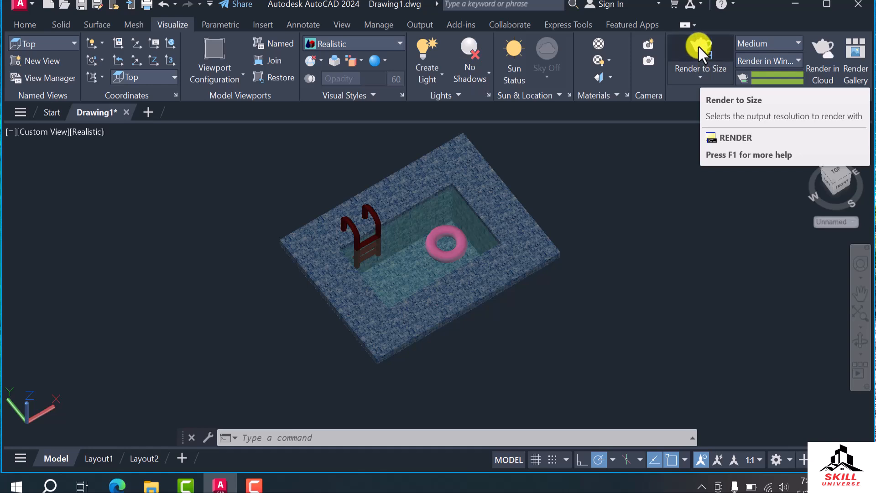
left_click(767, 46)
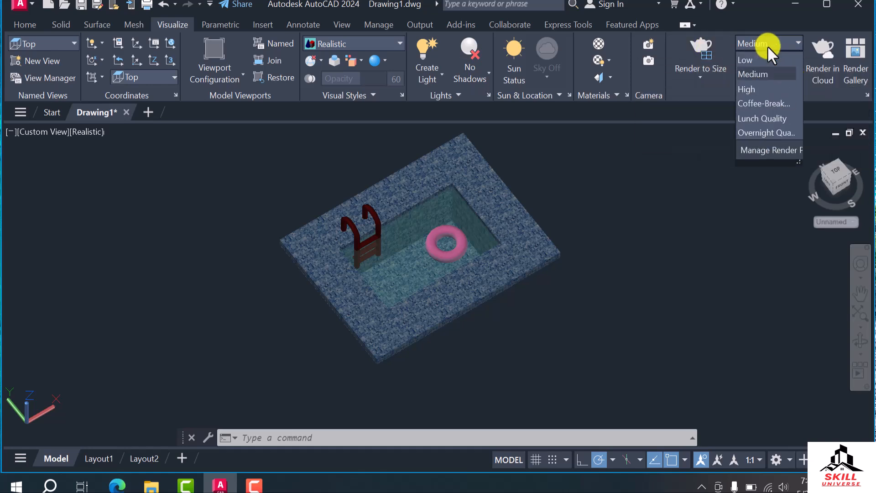
left_click(755, 89)
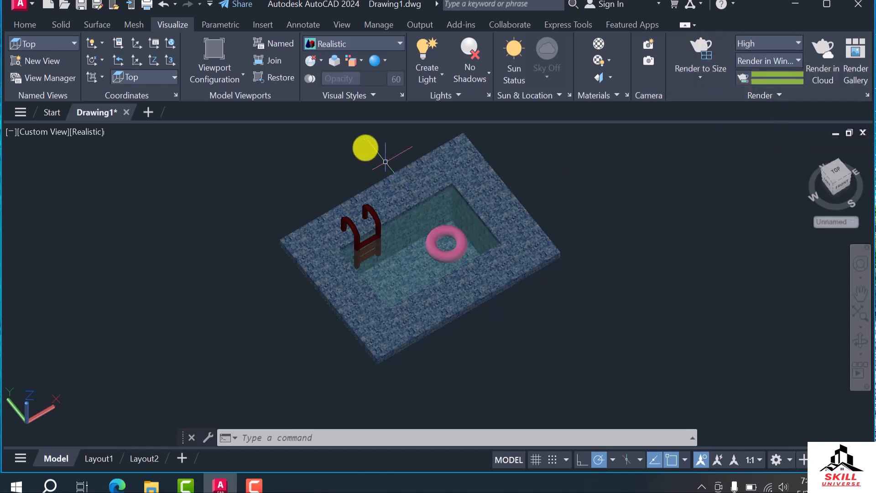
scroll(361, 144, "up", 2)
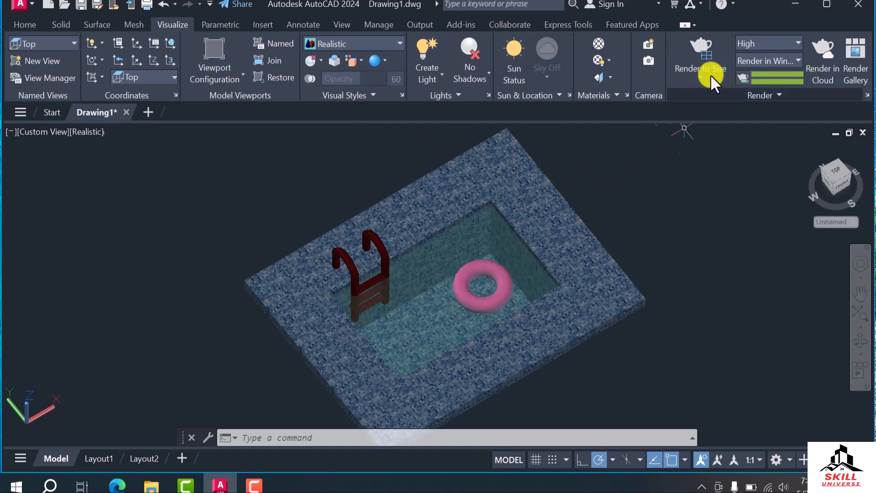
left_click(702, 43)
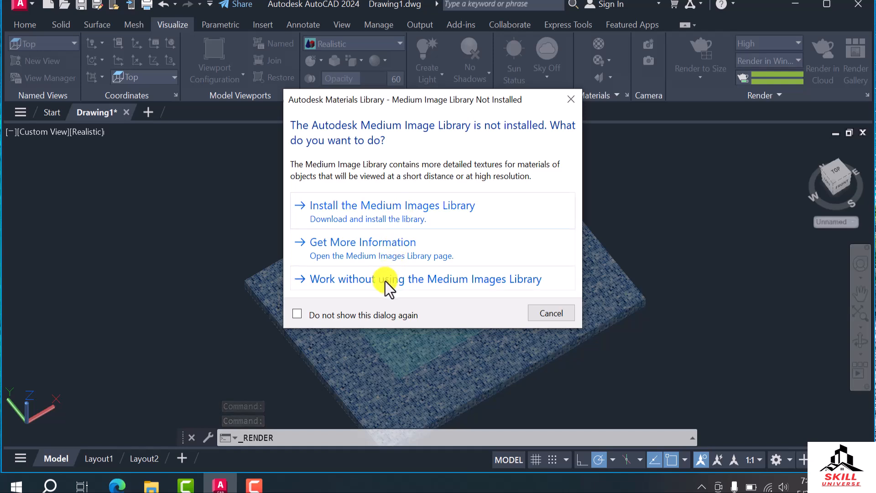
left_click(379, 246)
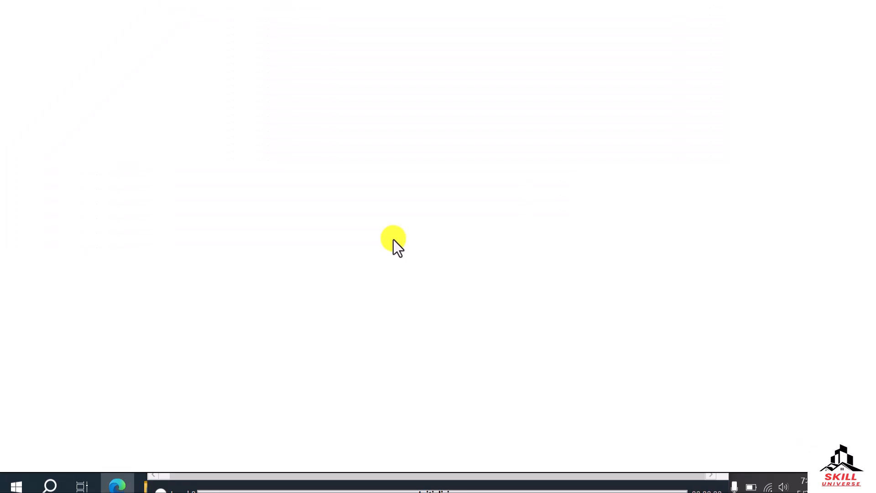
left_click(858, 5)
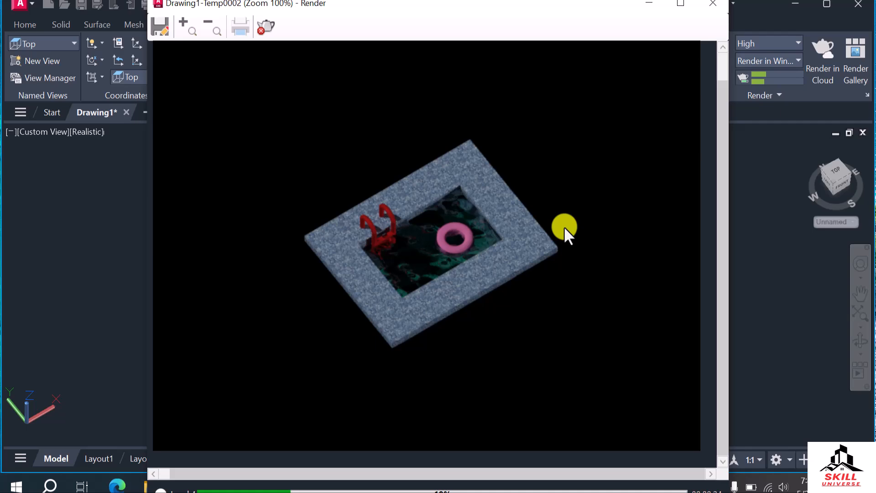
Look over the pool model while the render is running and bring the render window back up
left_click(648, 2)
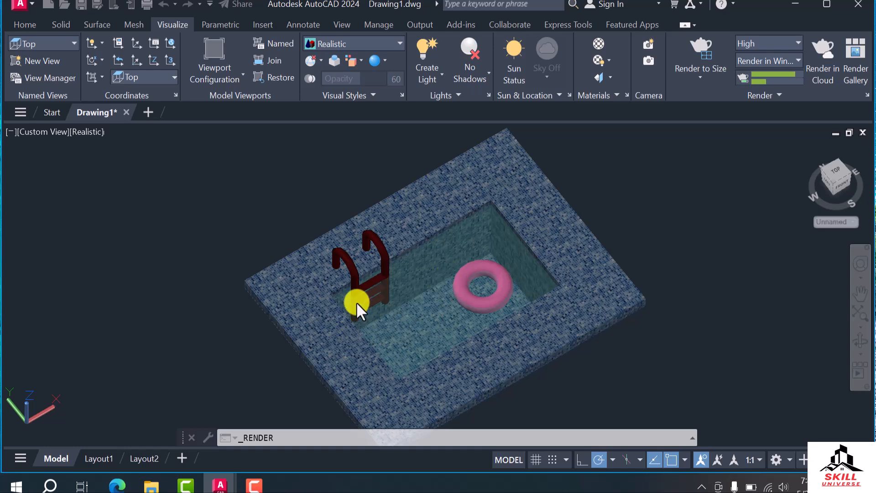
scroll(517, 292, "down", 3)
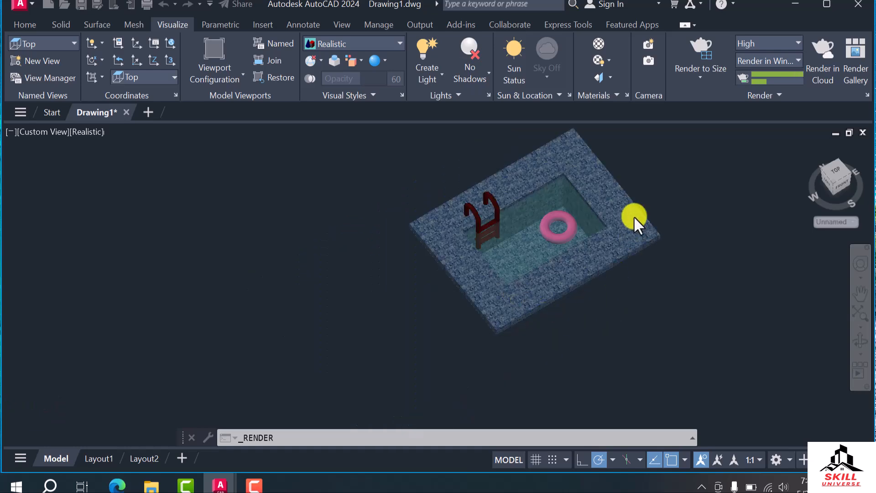
scroll(634, 223, "up", 2)
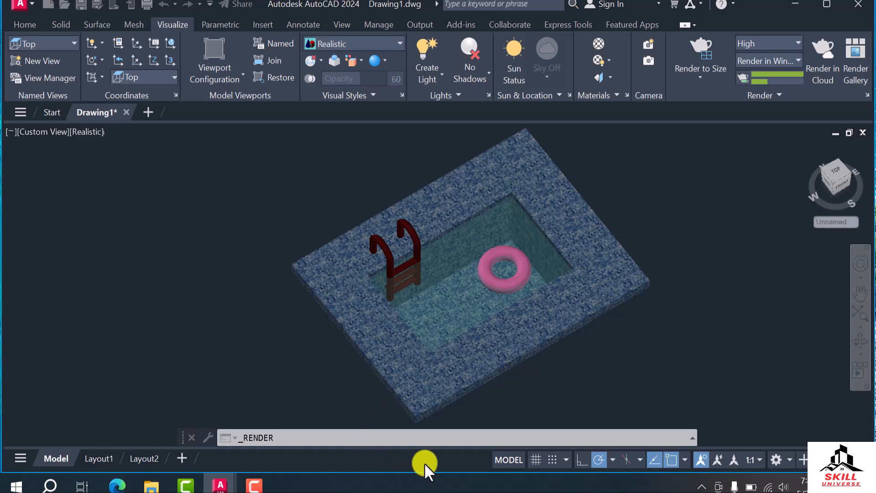
left_click(254, 485)
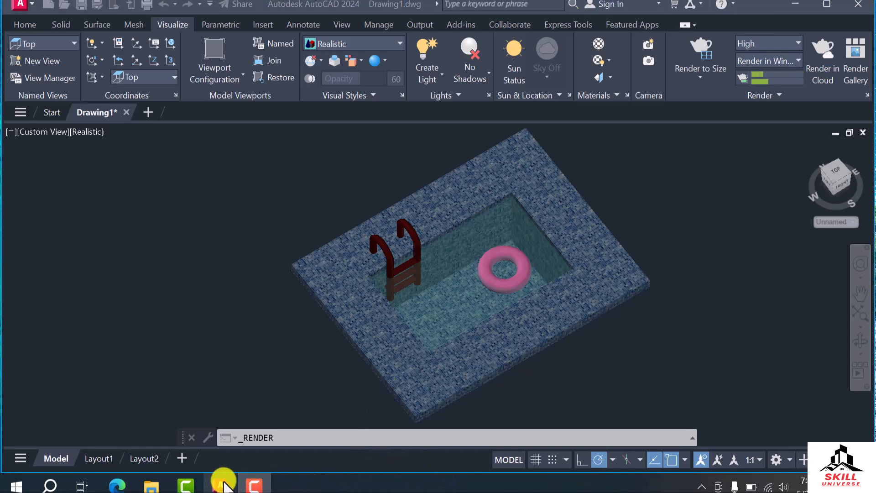
mouse_move(219, 485)
left_click(291, 426)
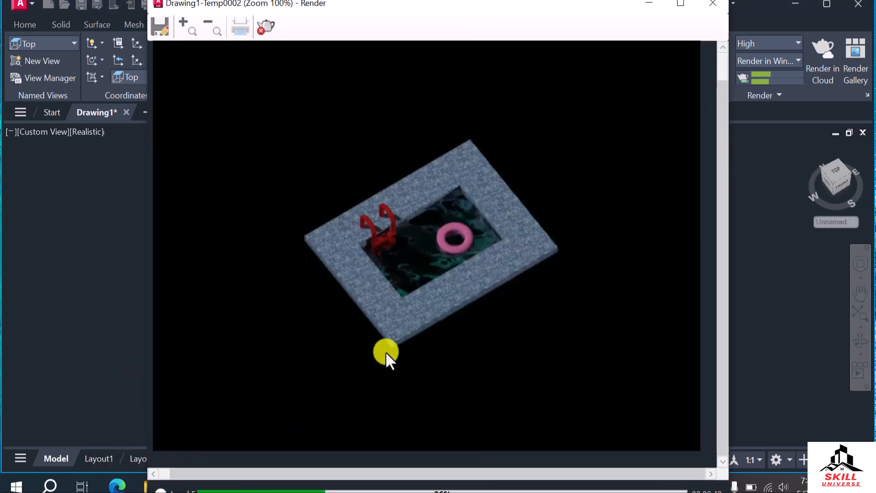